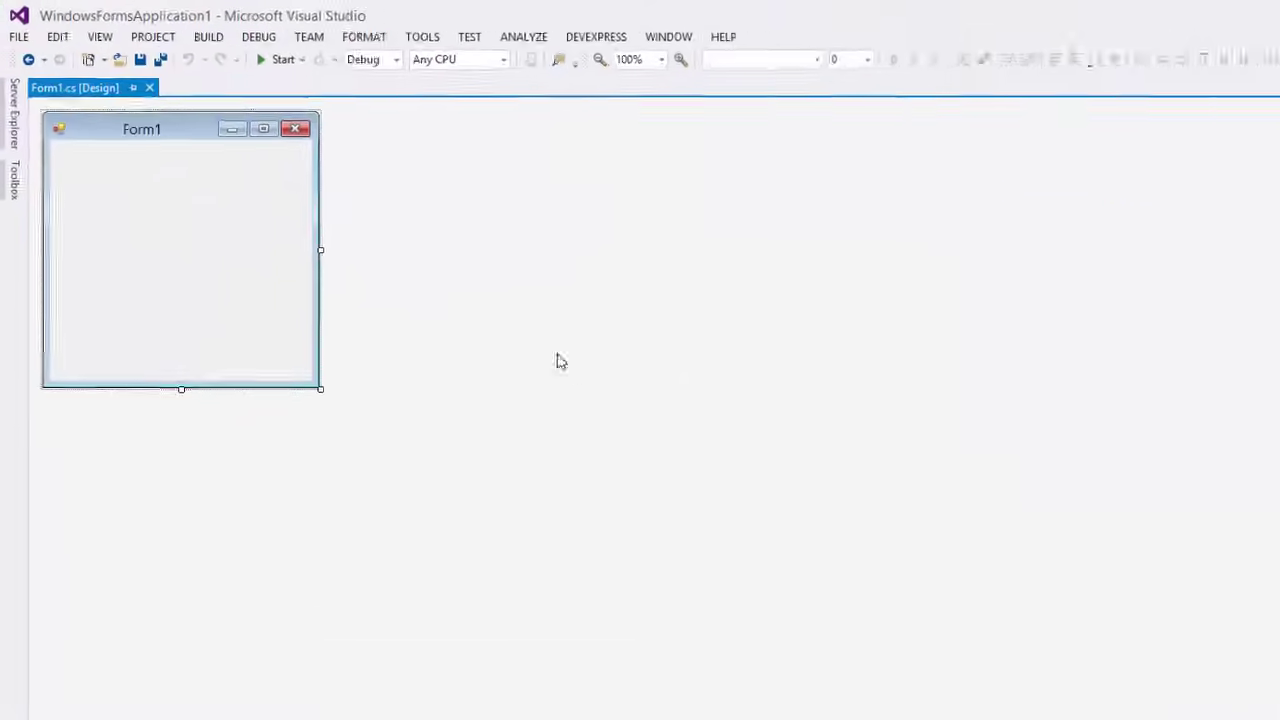
Step: From the PROJECT menu, add a new DevExpress v16.2 Report Wizard item named XtraReport1.cs
{"action": "left_click", "coordinate": [170, 41]}
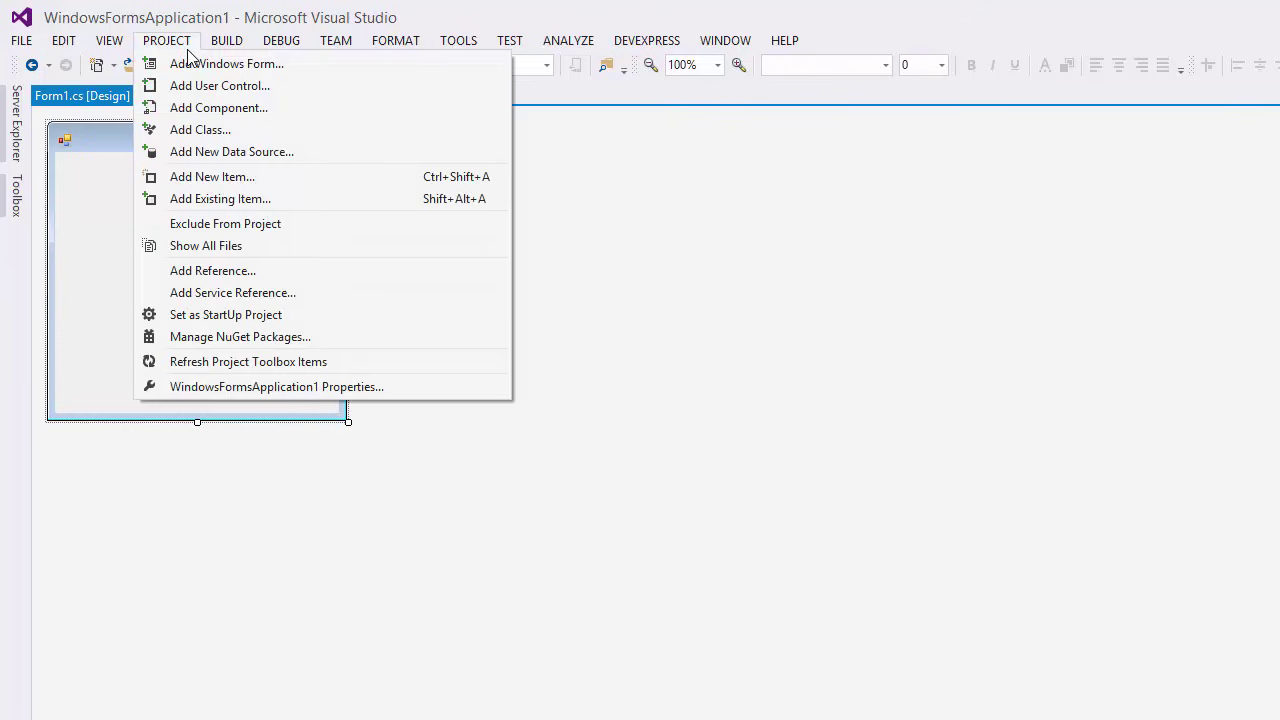
{"action": "left_click", "coordinate": [324, 176]}
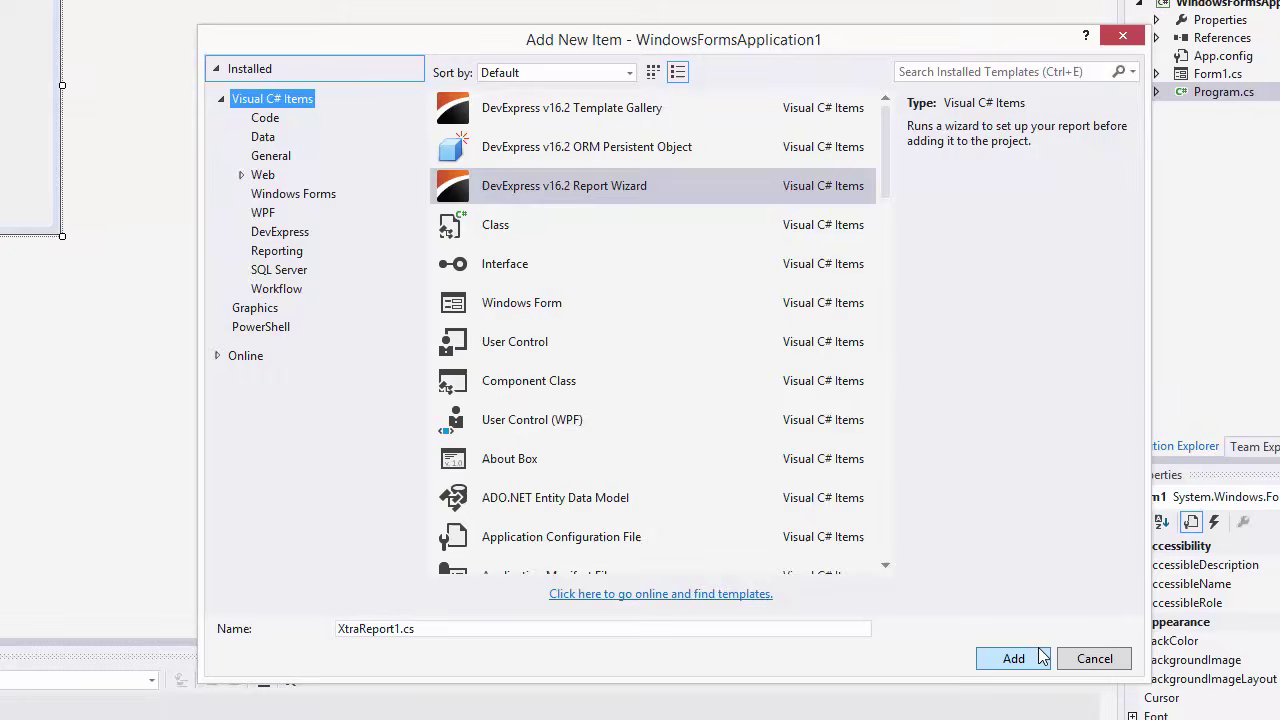
Step: Make the wizard report data-bound on the NorthWind database connection and start a new query
{"action": "left_click", "coordinate": [1040, 656]}
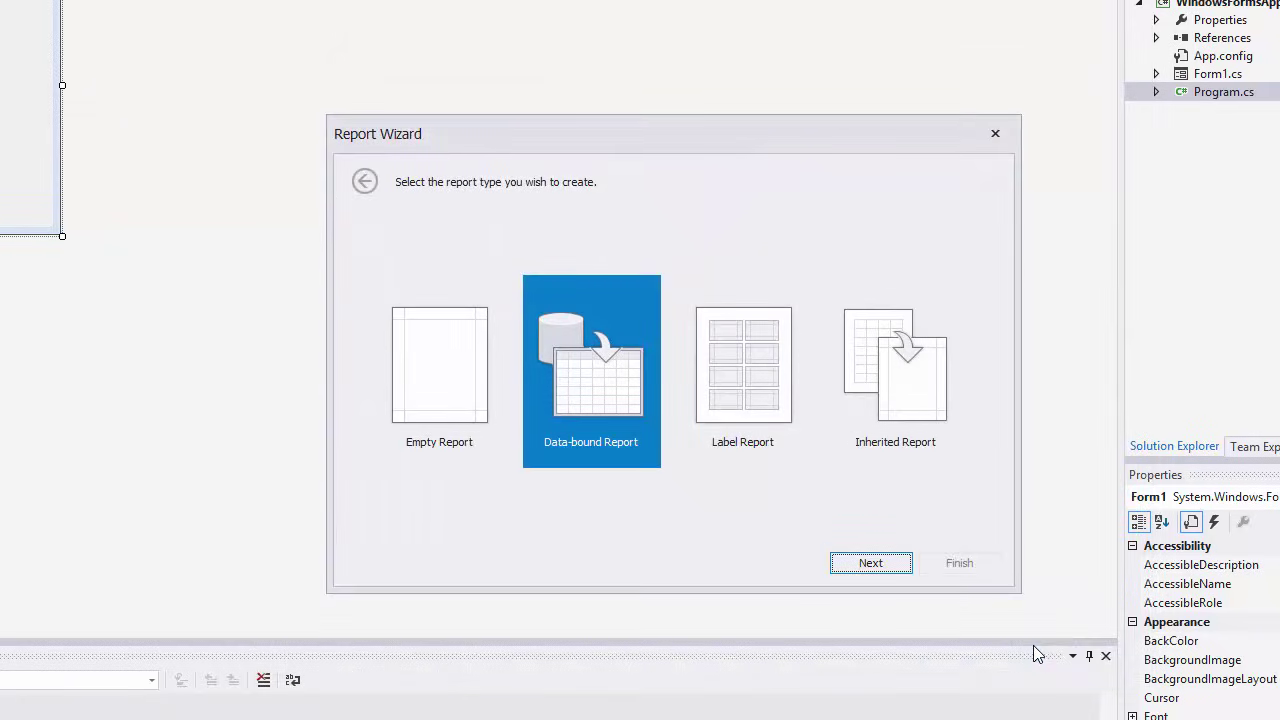
{"action": "left_click", "coordinate": [900, 565]}
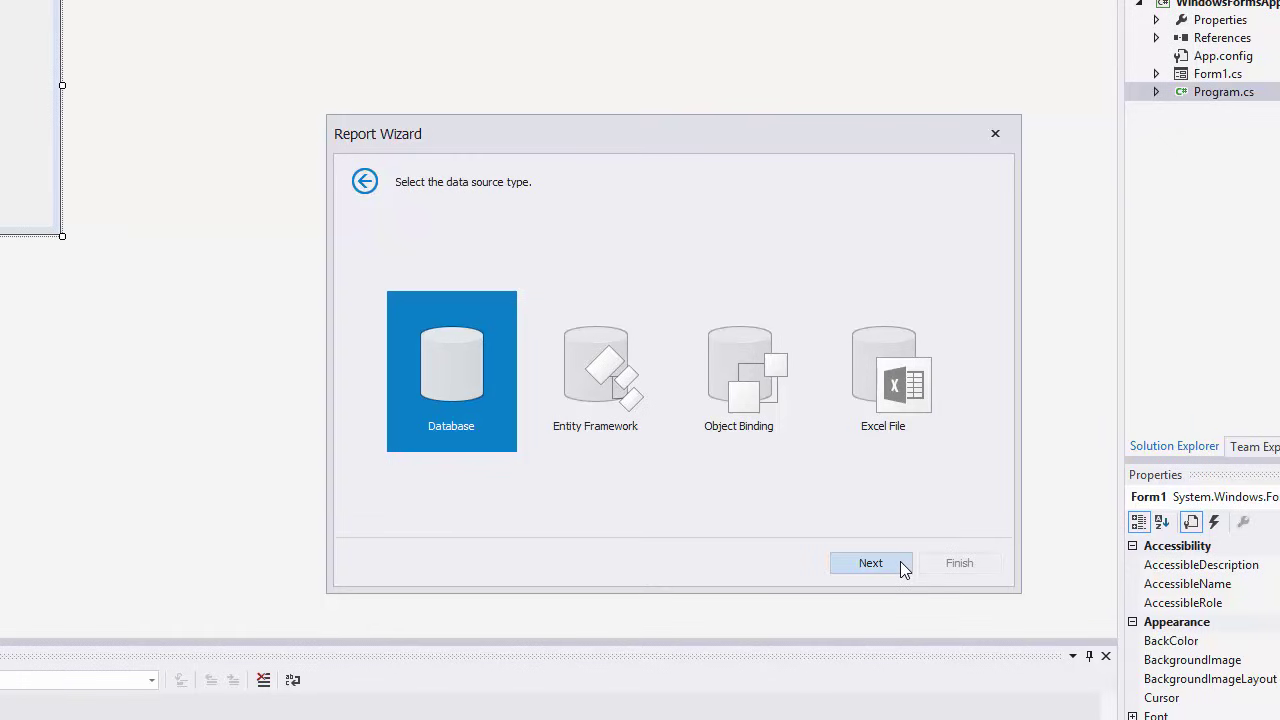
{"action": "left_click", "coordinate": [900, 564]}
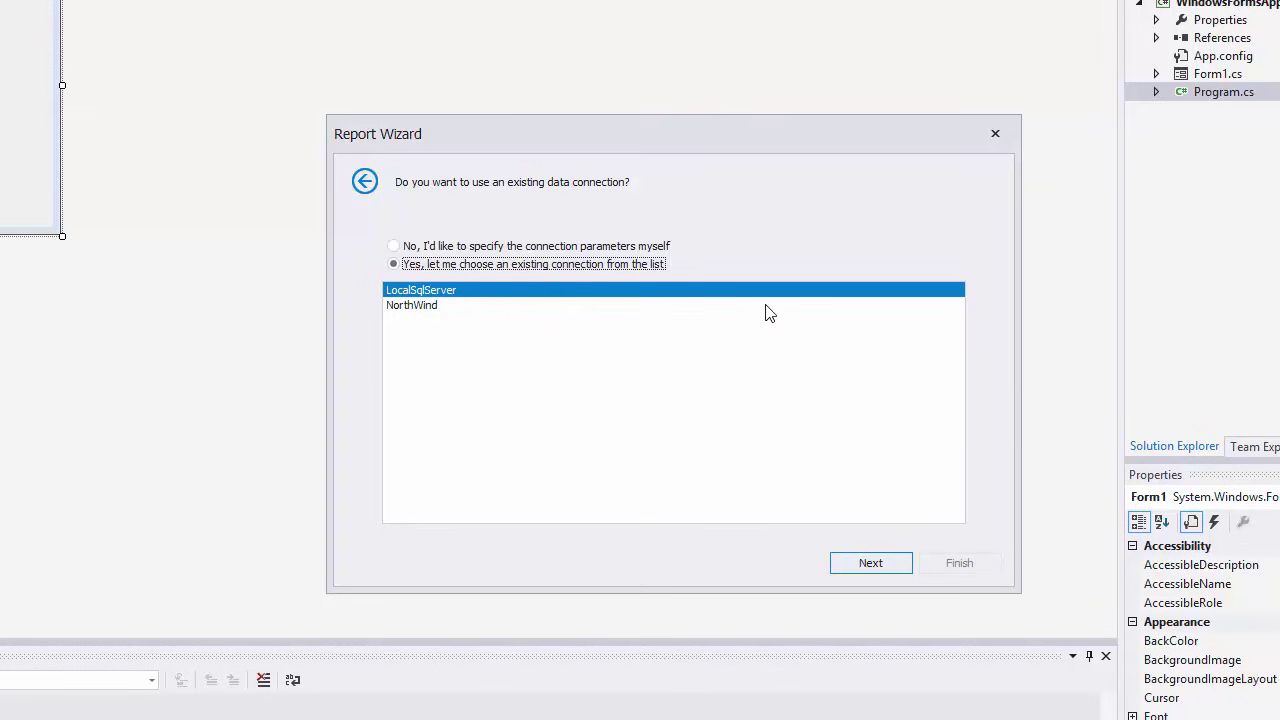
{"action": "left_click", "coordinate": [765, 306]}
{"action": "left_click", "coordinate": [897, 567]}
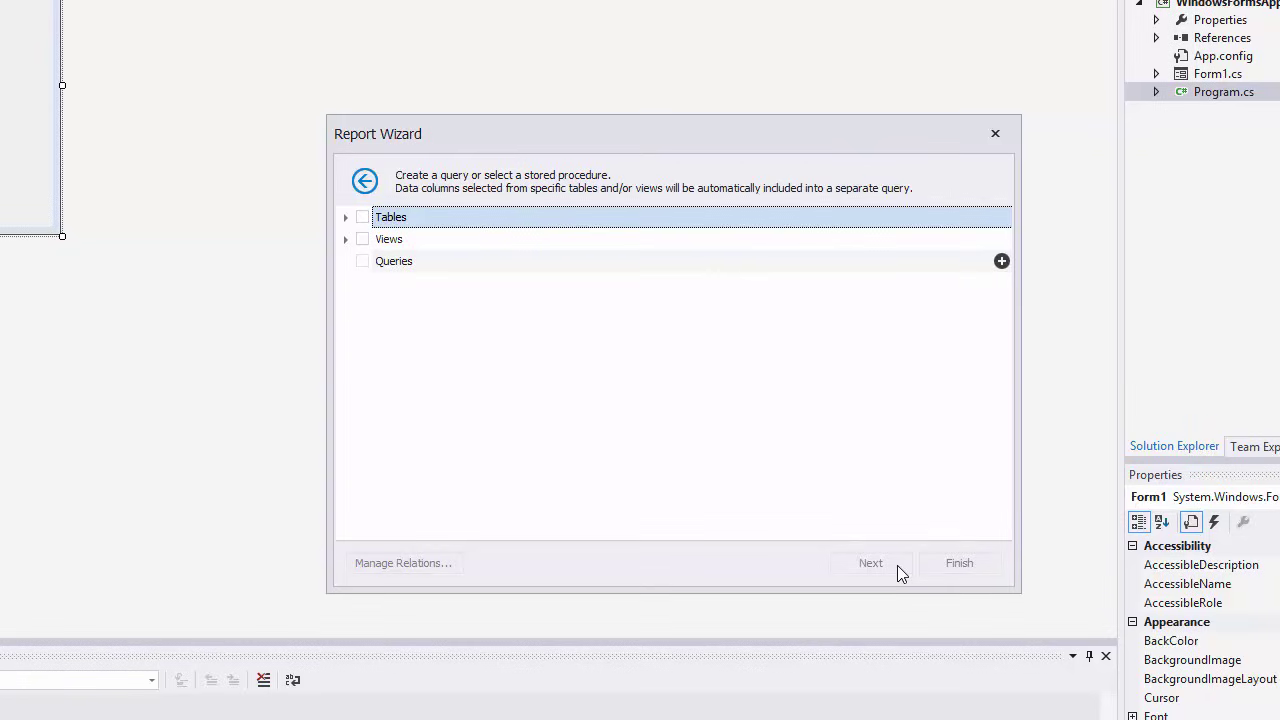
{"action": "left_click", "coordinate": [744, 270]}
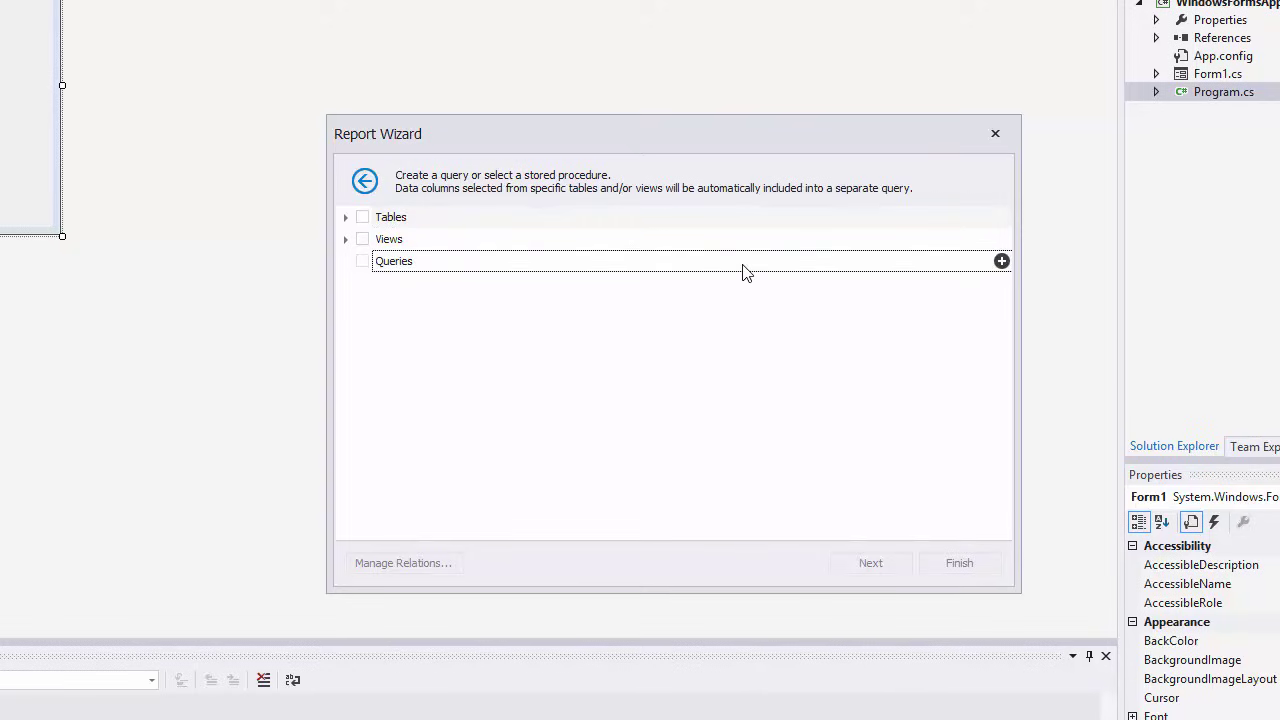
{"action": "left_click", "coordinate": [1002, 263]}
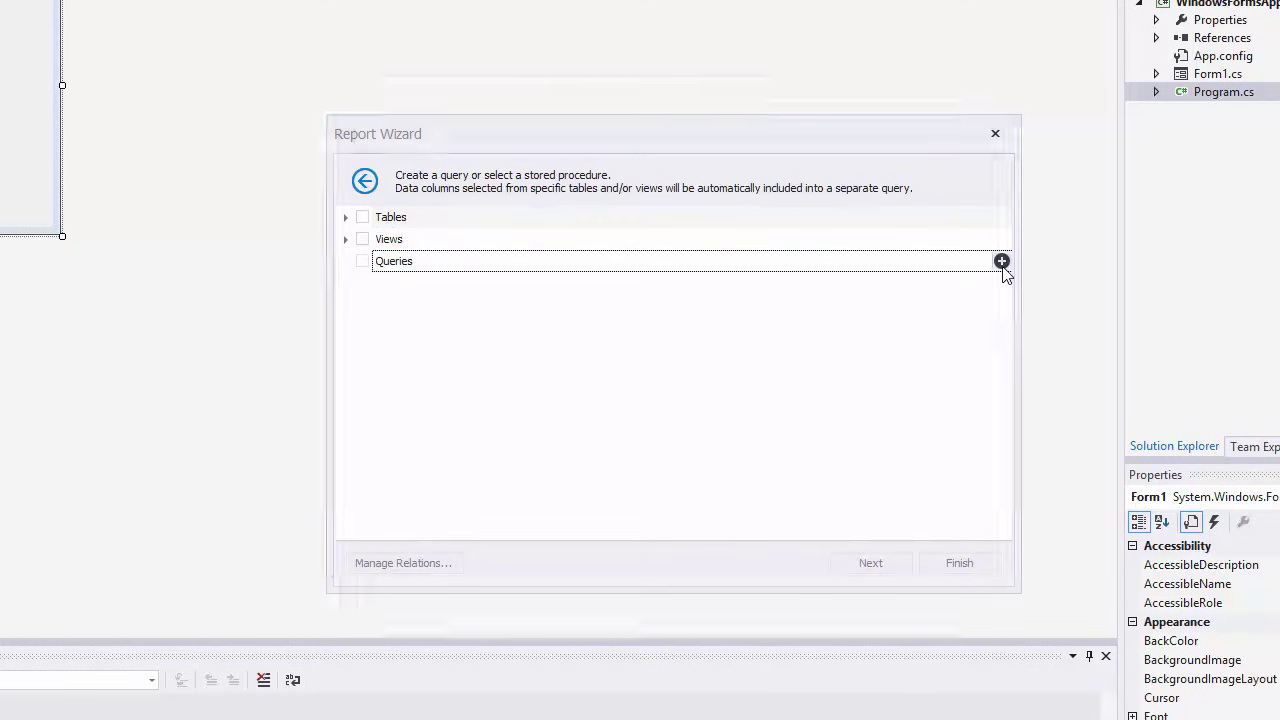
Step: Build the Customers_1 query with all columns from the Customers and Orders tables
{"action": "left_click_drag", "start_coordinate": [129, 113], "coordinate": [375, 150]}
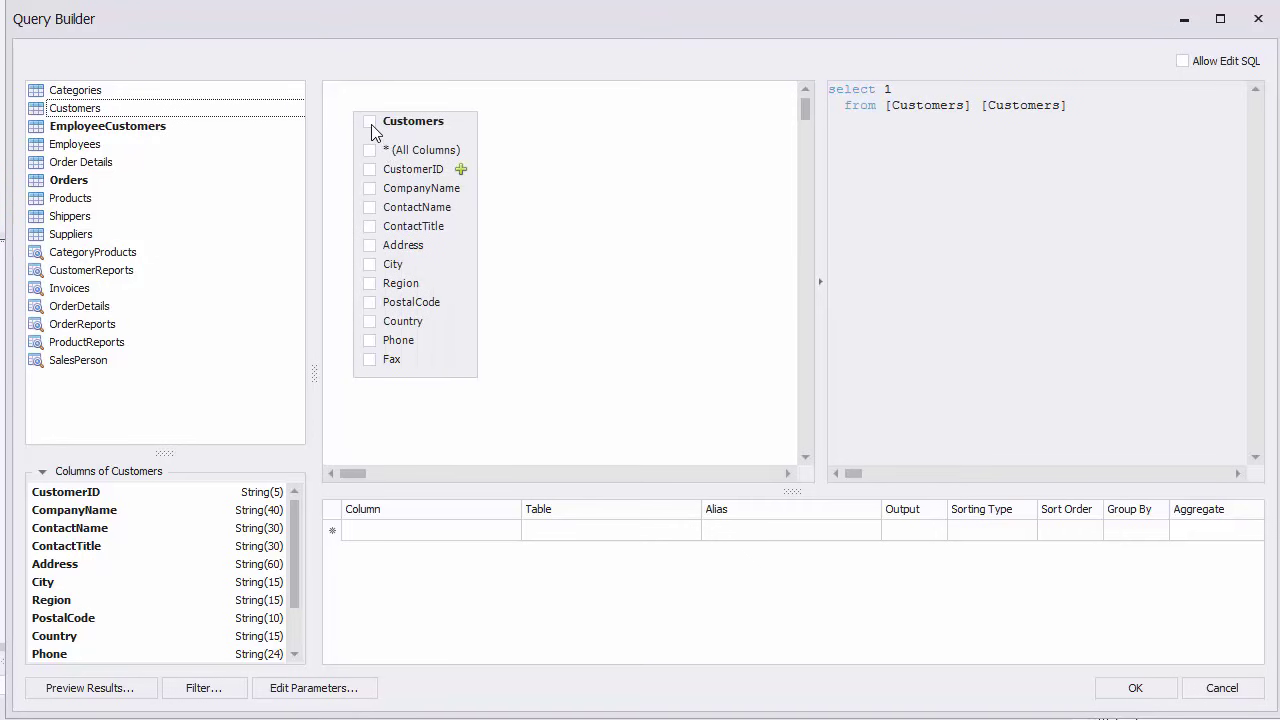
{"action": "left_click", "coordinate": [370, 122]}
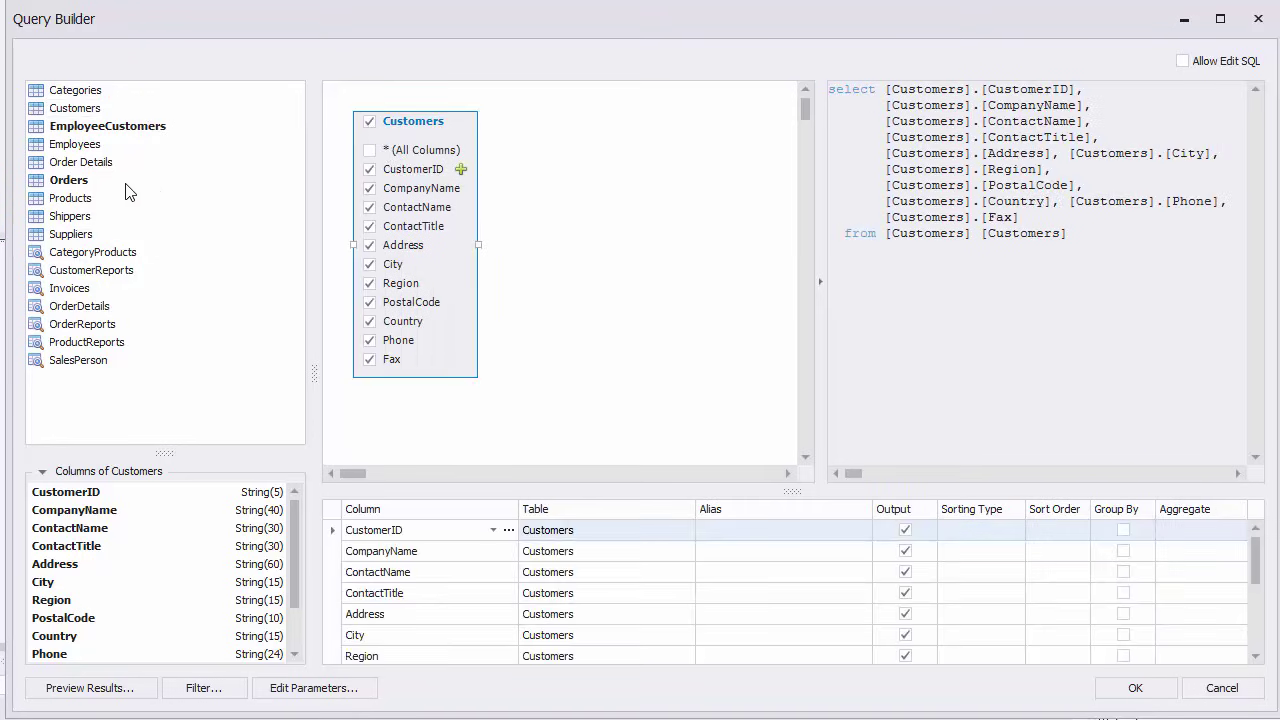
{"action": "left_click_drag", "start_coordinate": [126, 186], "coordinate": [537, 114]}
{"action": "left_click", "coordinate": [524, 121]}
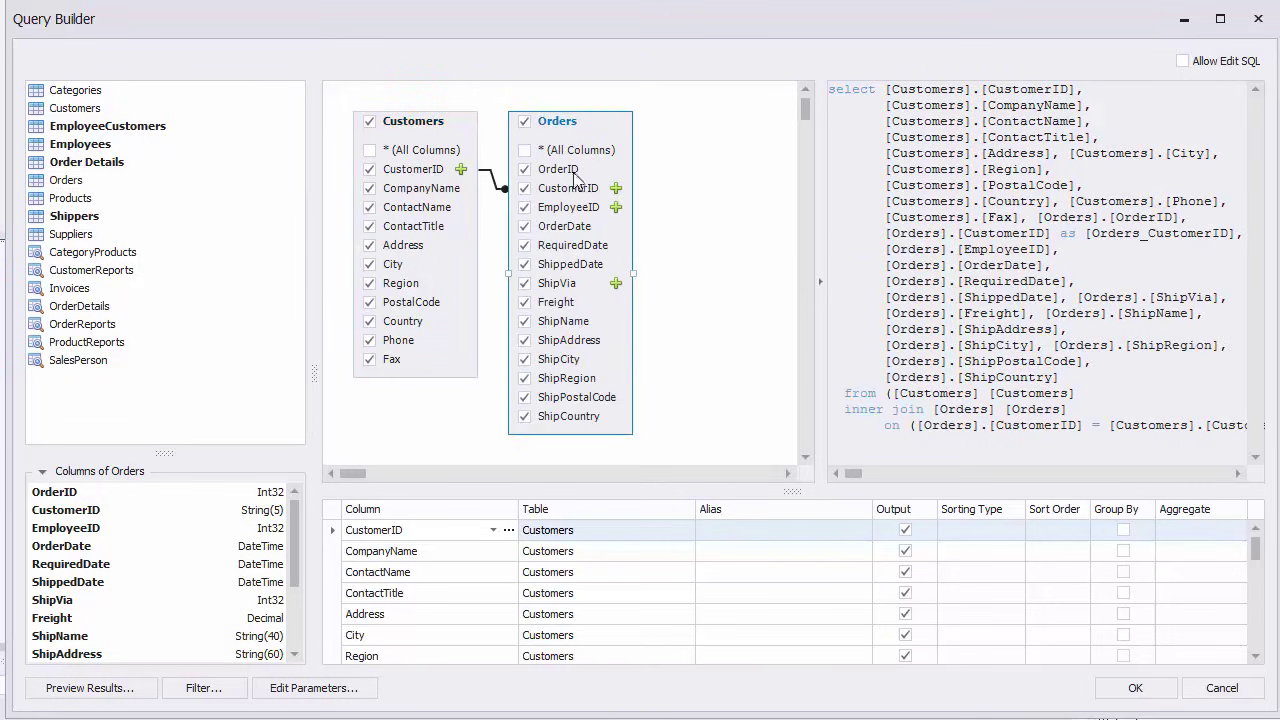
{"action": "left_click", "coordinate": [1155, 688]}
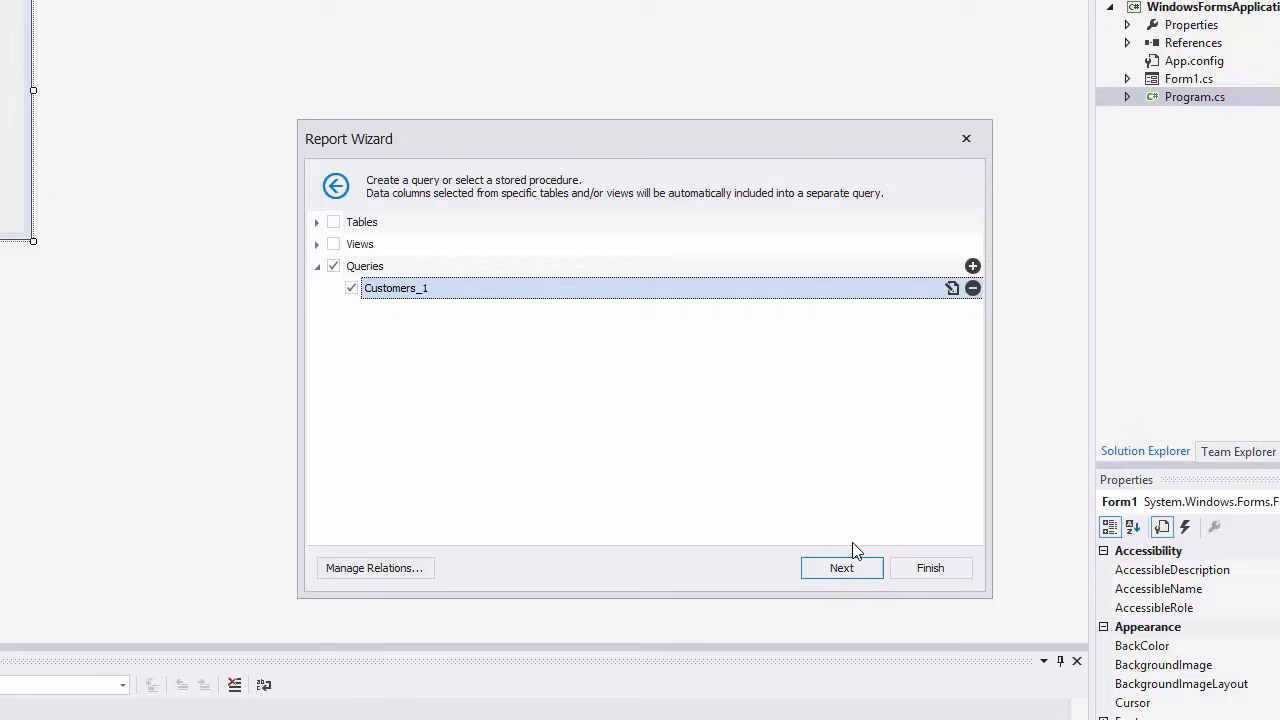
Step: Include the OrderReports view and link it to Customers_1 on OrderID as master-detail
{"action": "left_click", "coordinate": [318, 245]}
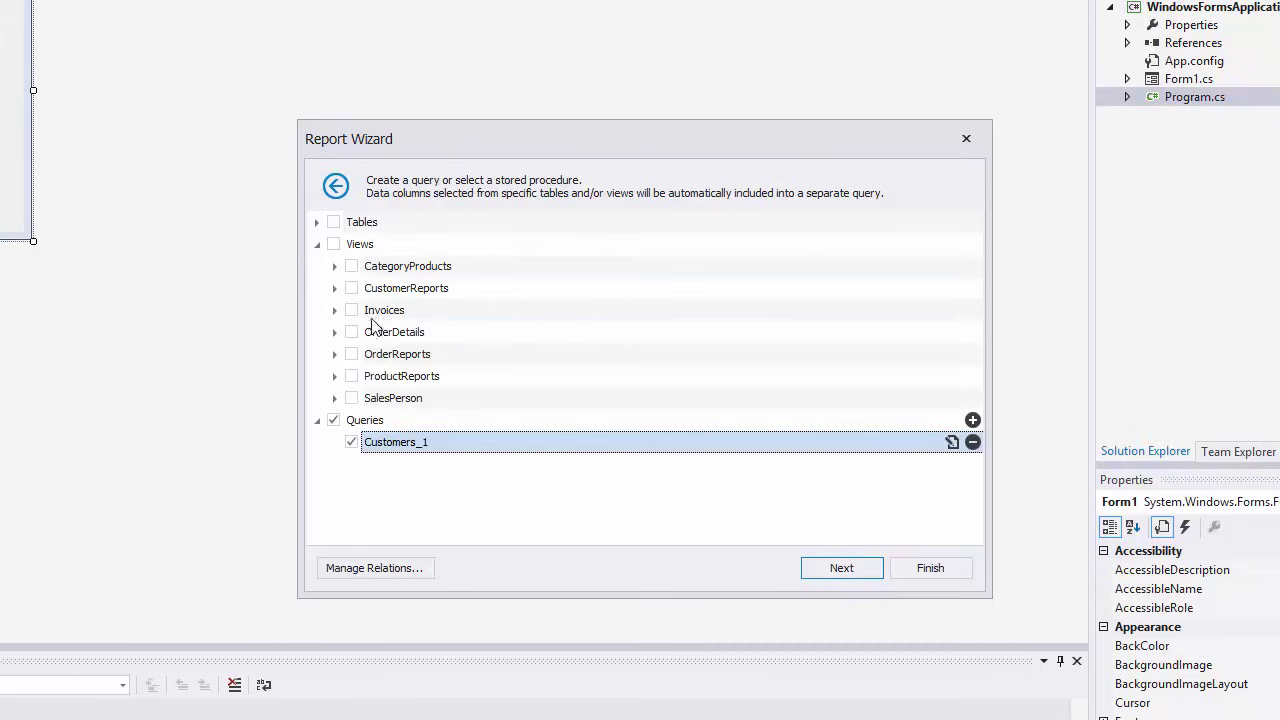
{"action": "left_click", "coordinate": [351, 355]}
{"action": "left_click", "coordinate": [421, 568]}
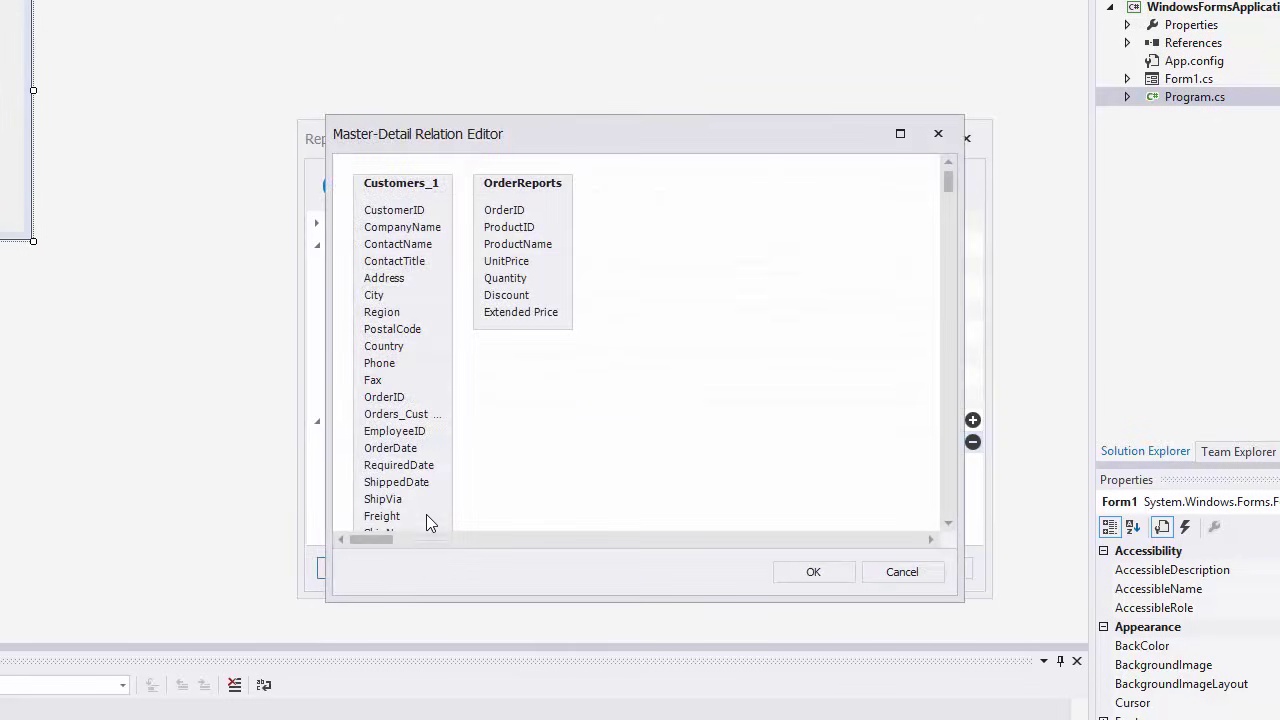
{"action": "left_click_drag", "start_coordinate": [384, 399], "coordinate": [517, 215]}
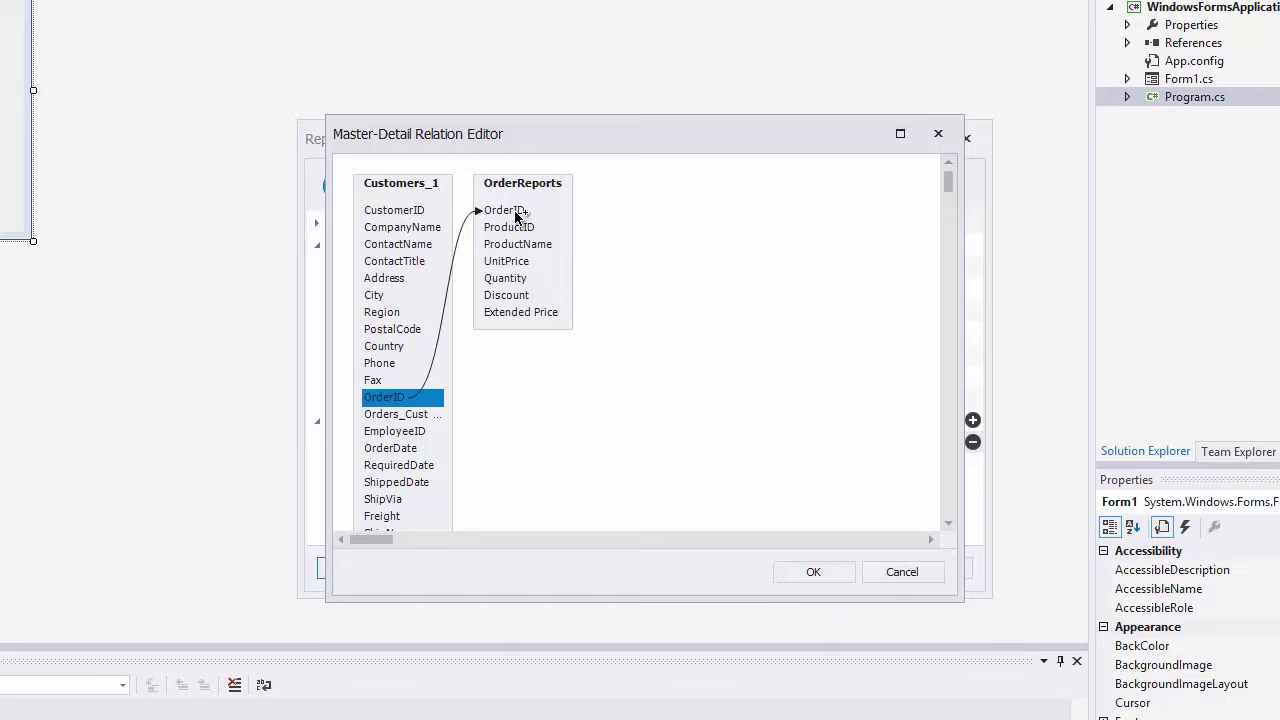
{"action": "left_click", "coordinate": [834, 569]}
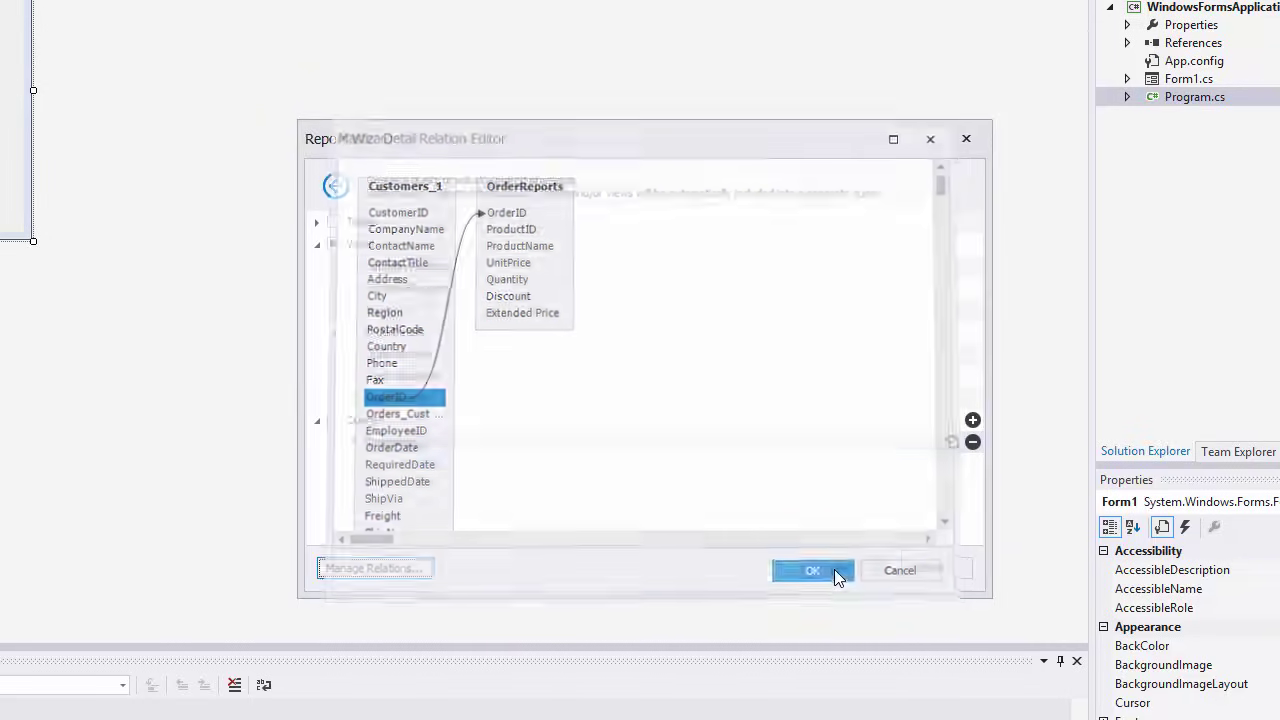
Step: Finish the wizard, set the report's DataMember to Customers_1, and make the Detail band taller
{"action": "left_click", "coordinate": [902, 571]}
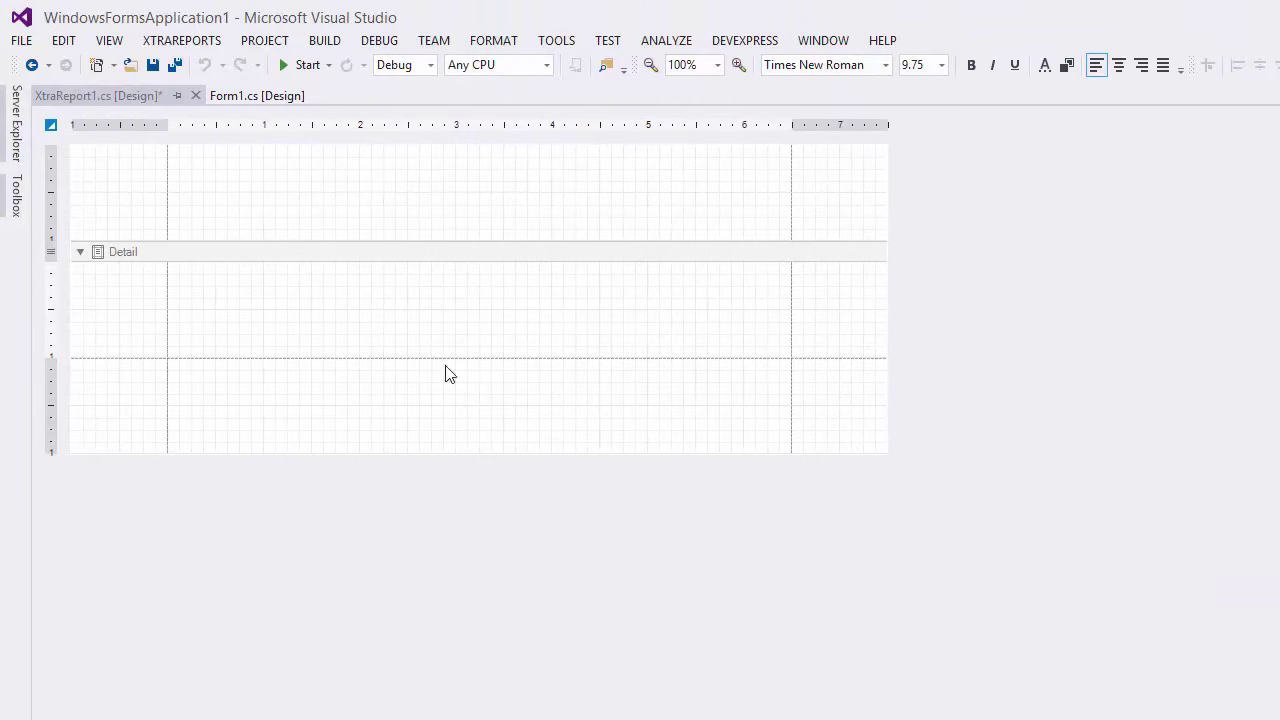
{"action": "left_click", "coordinate": [51, 124]}
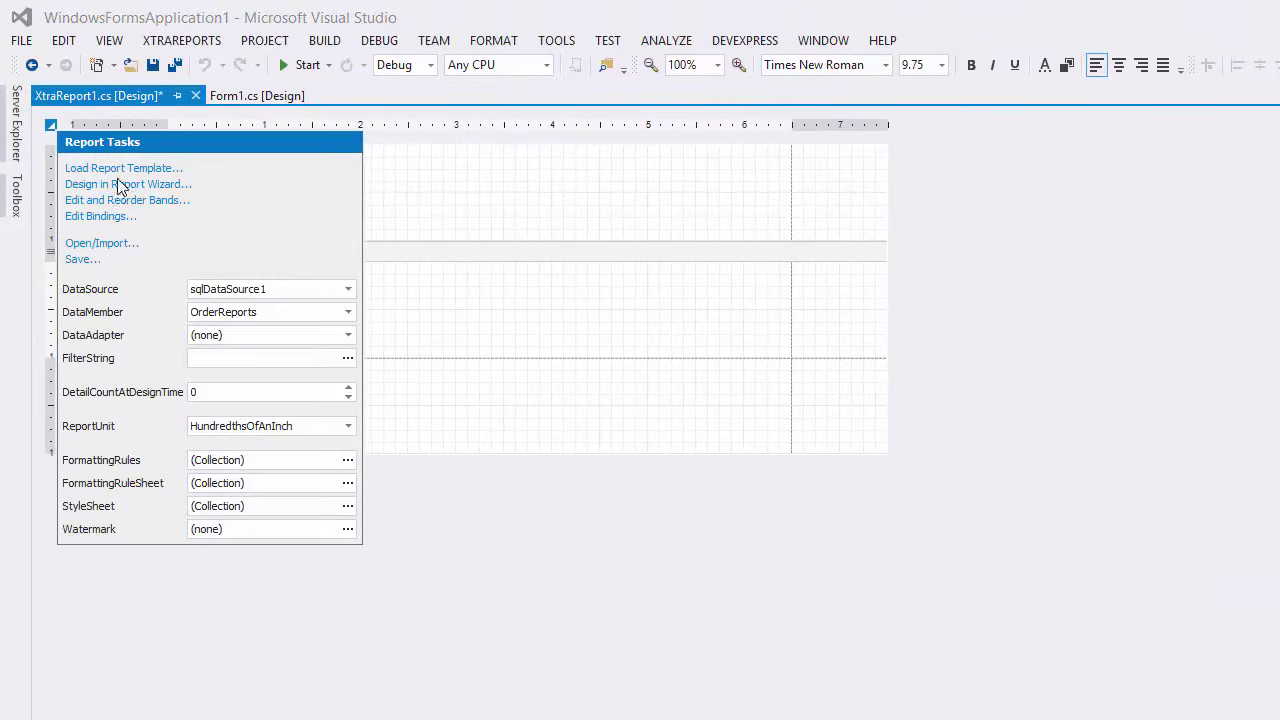
{"action": "left_click", "coordinate": [347, 312]}
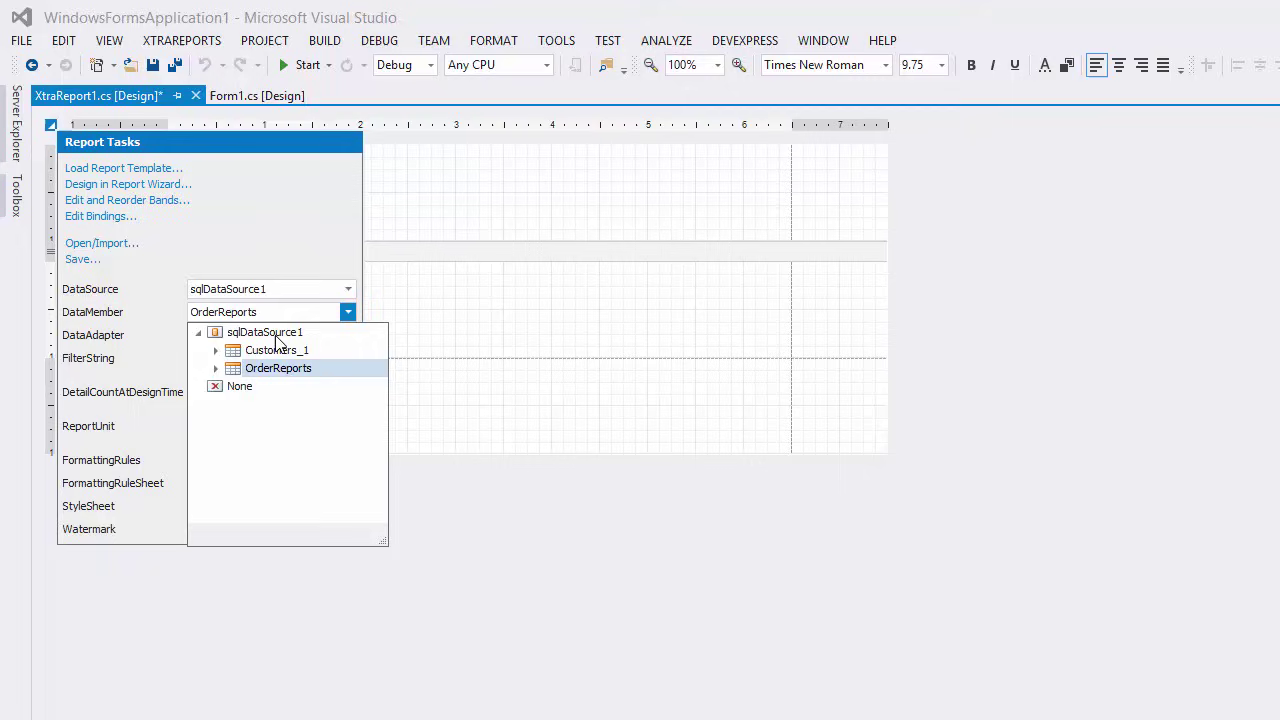
{"action": "left_click", "coordinate": [215, 351]}
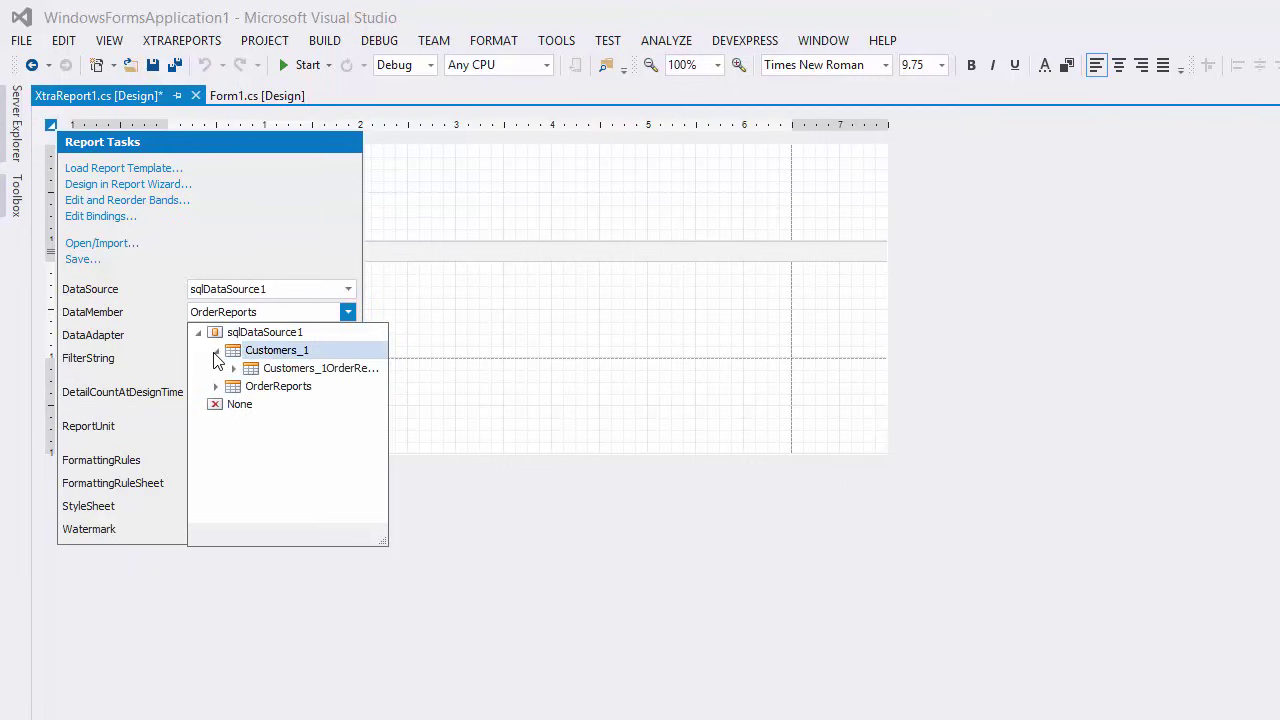
{"action": "left_click", "coordinate": [305, 352]}
{"action": "left_click", "coordinate": [447, 351]}
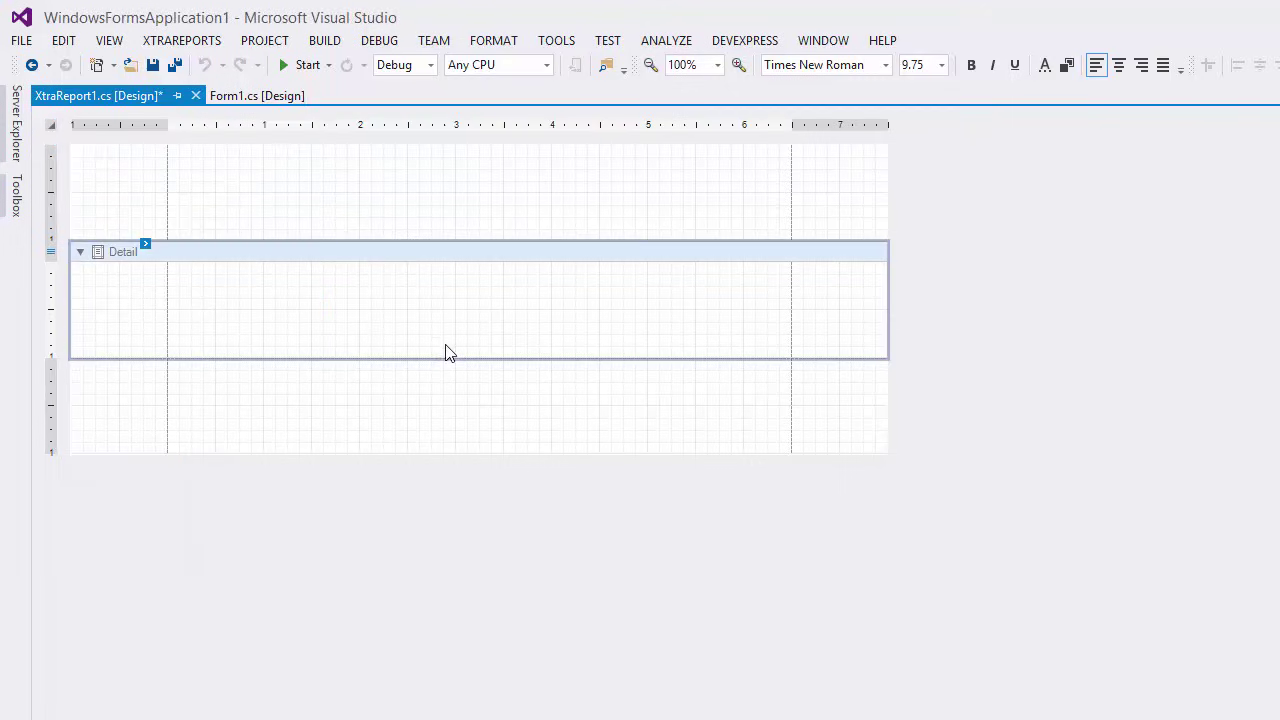
{"action": "left_click_drag", "start_coordinate": [439, 357], "coordinate": [427, 462]}
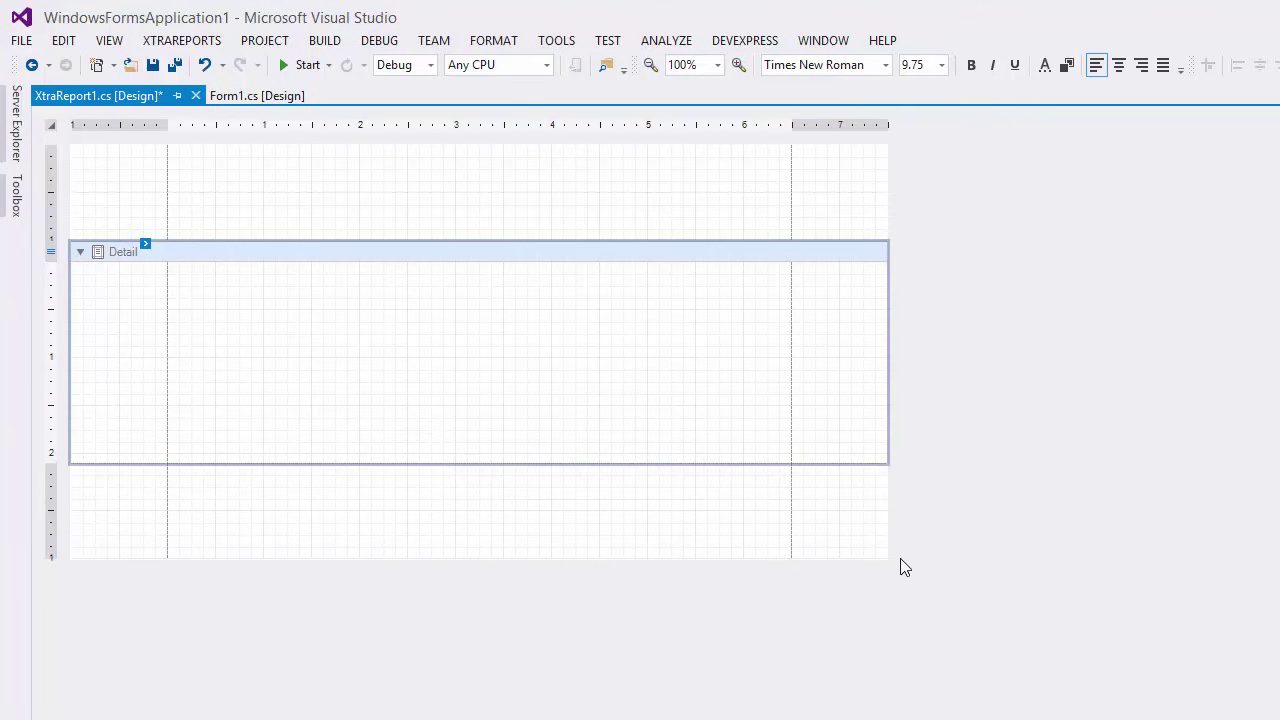
Step: Stack ContactName, CompanyName, ShipAddress, ShipCity and ShipCountry fields down the Detail band
{"action": "left_click", "coordinate": [775, 633]}
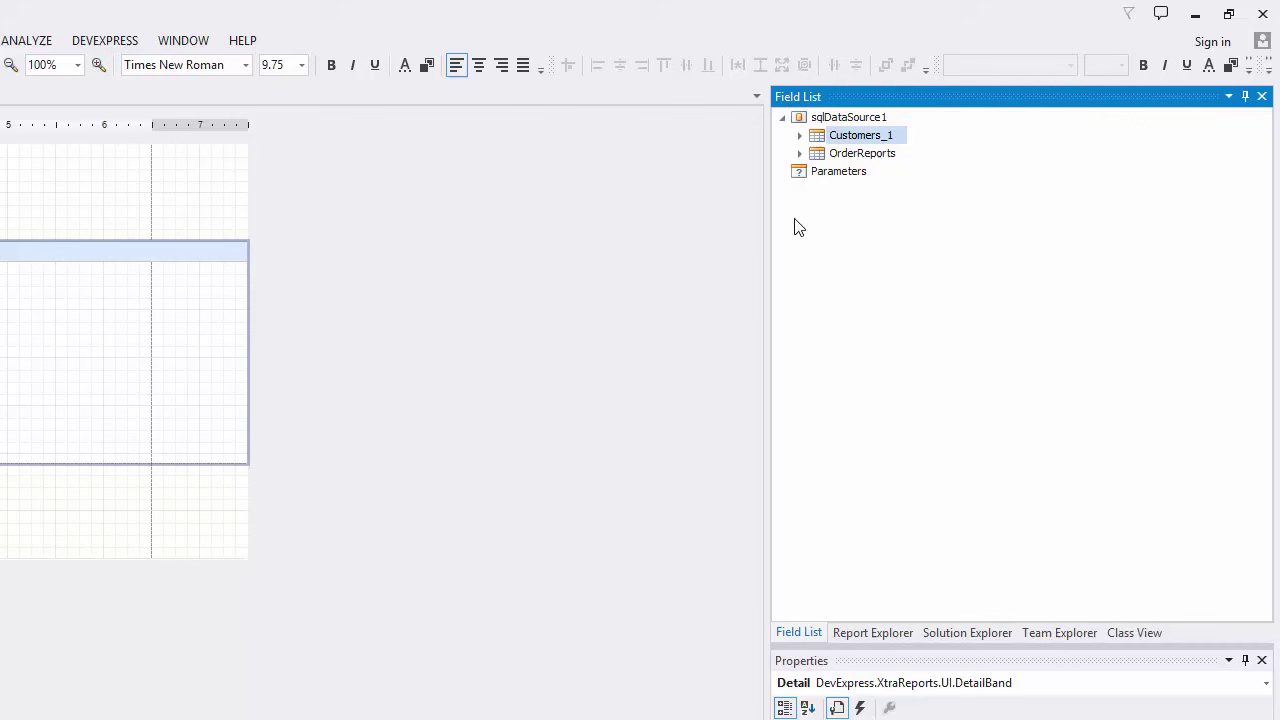
{"action": "left_click", "coordinate": [799, 135]}
{"action": "left_click_drag", "start_coordinate": [882, 225], "coordinate": [0, 288]}
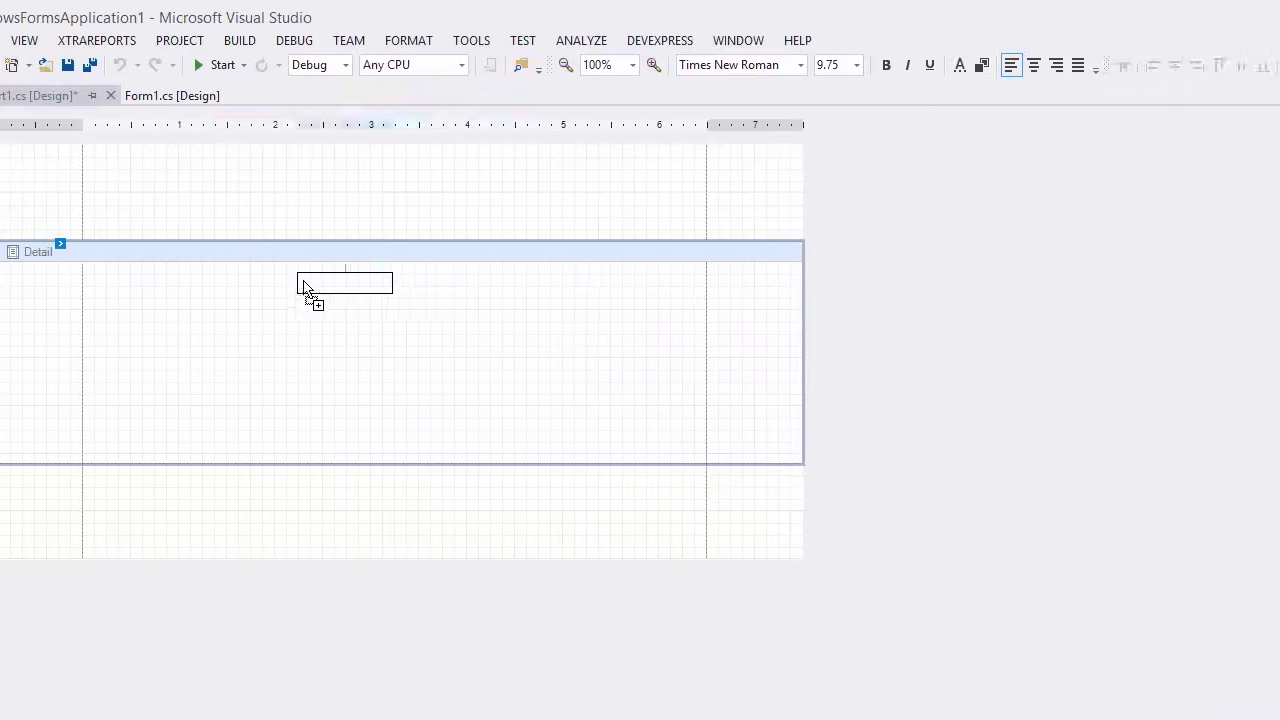
{"action": "left_click_drag", "start_coordinate": [305, 288], "coordinate": [147, 294]}
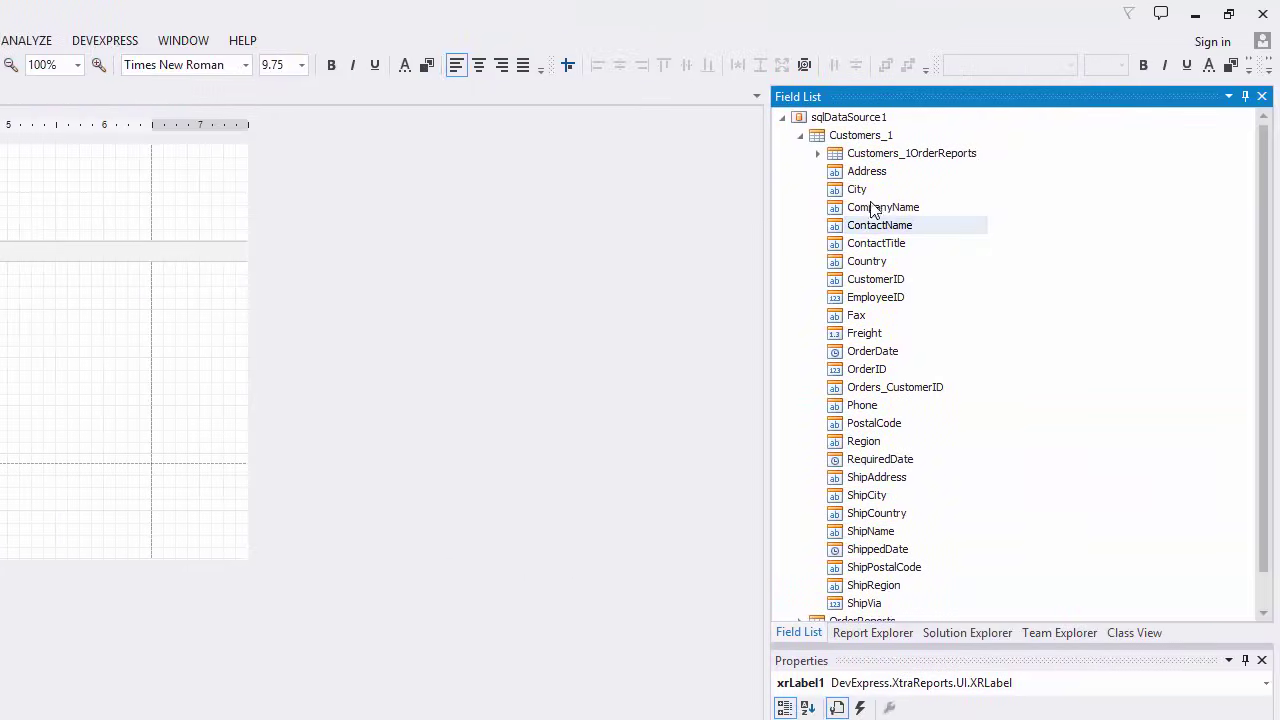
{"action": "left_click_drag", "start_coordinate": [1045, 207], "coordinate": [60, 303]}
{"action": "left_click_drag", "start_coordinate": [405, 303], "coordinate": [111, 314]}
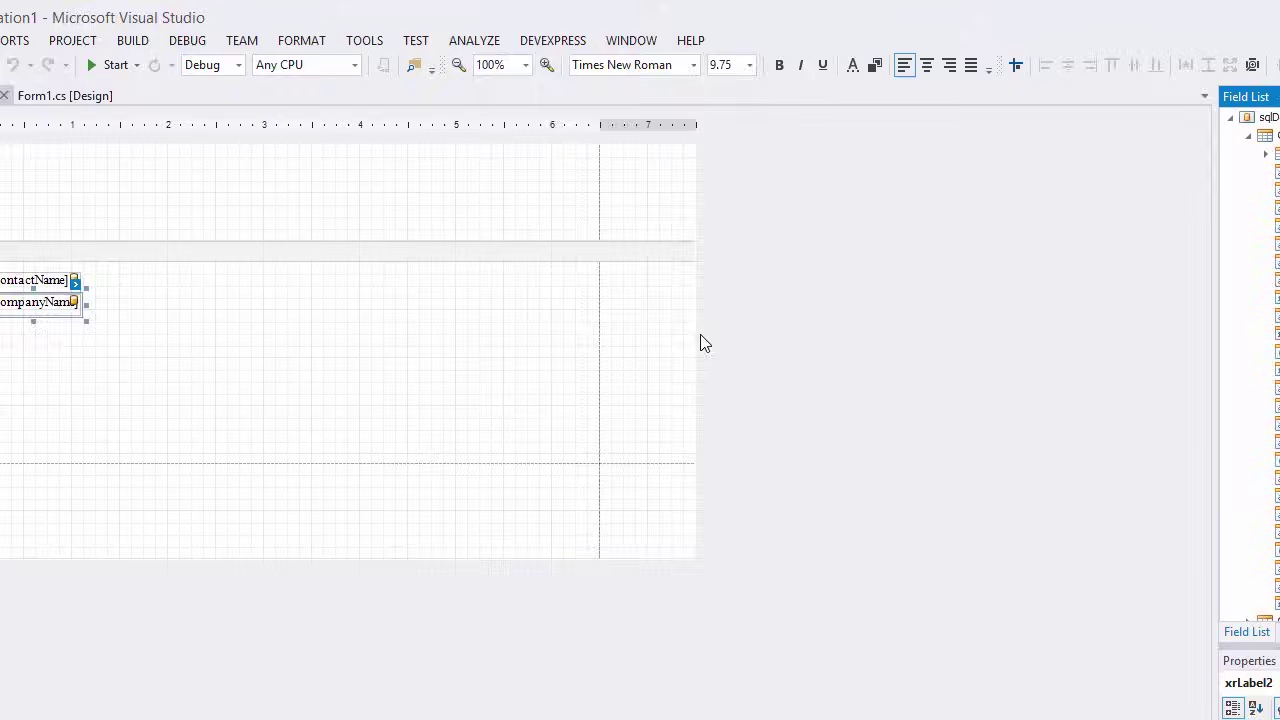
{"action": "left_click", "coordinate": [874, 478]}
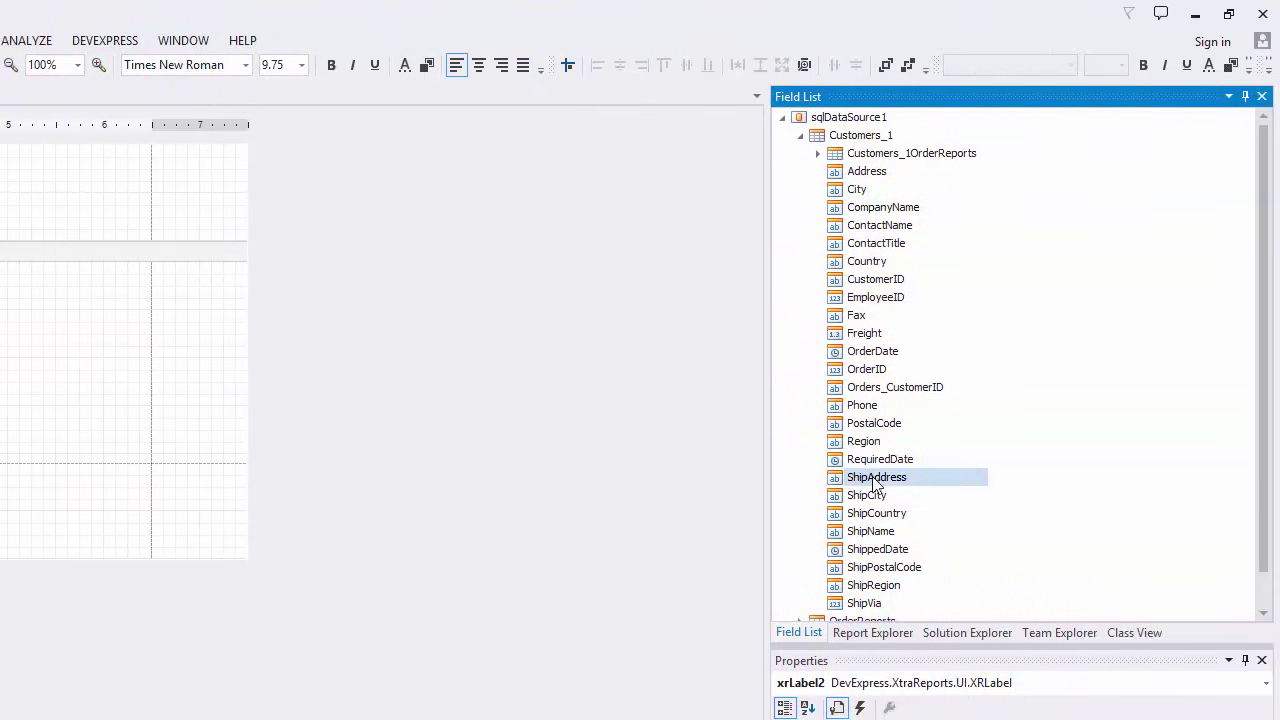
{"action": "left_click_drag", "start_coordinate": [874, 482], "coordinate": [232, 330]}
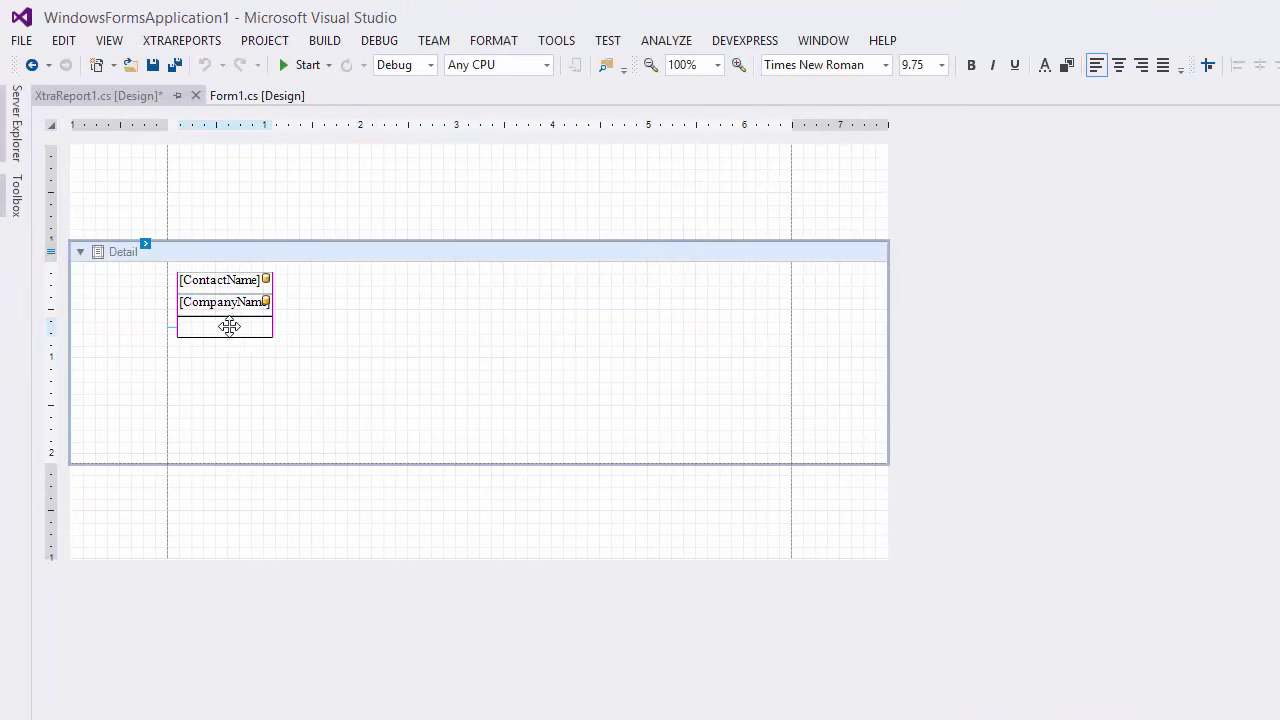
{"action": "left_click", "coordinate": [866, 497]}
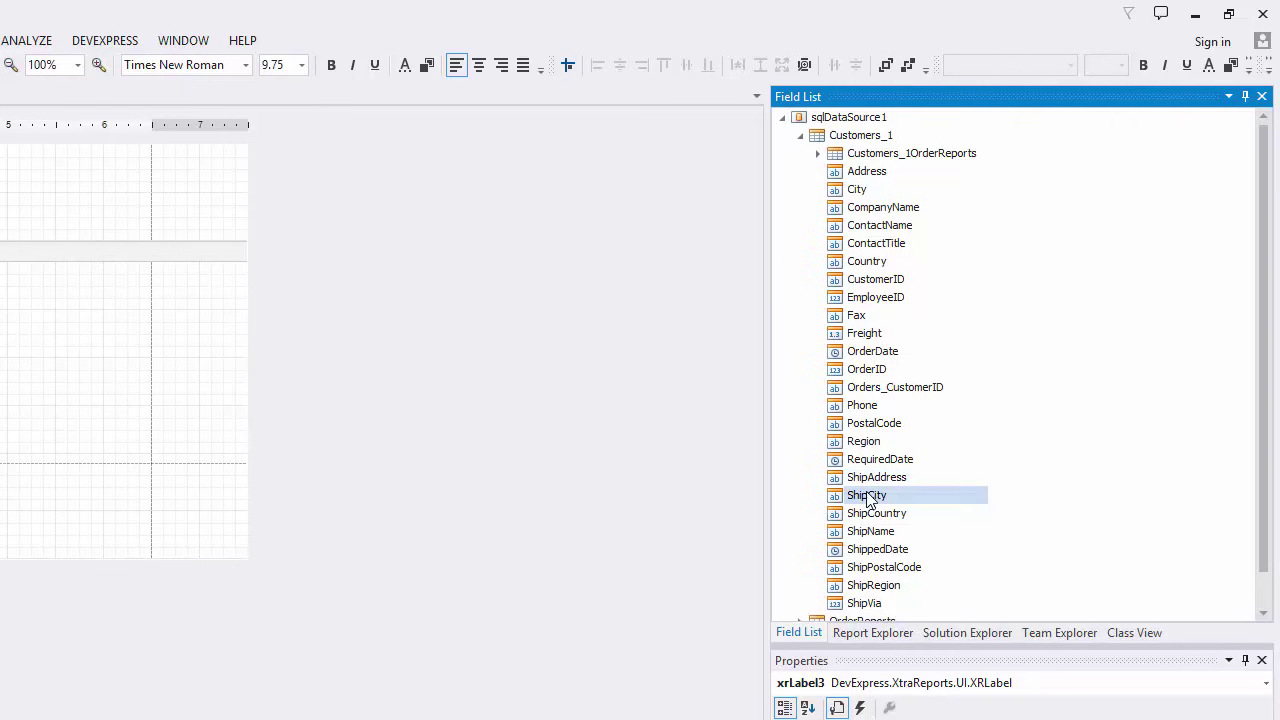
{"action": "left_click_drag", "start_coordinate": [866, 497], "coordinate": [237, 366]}
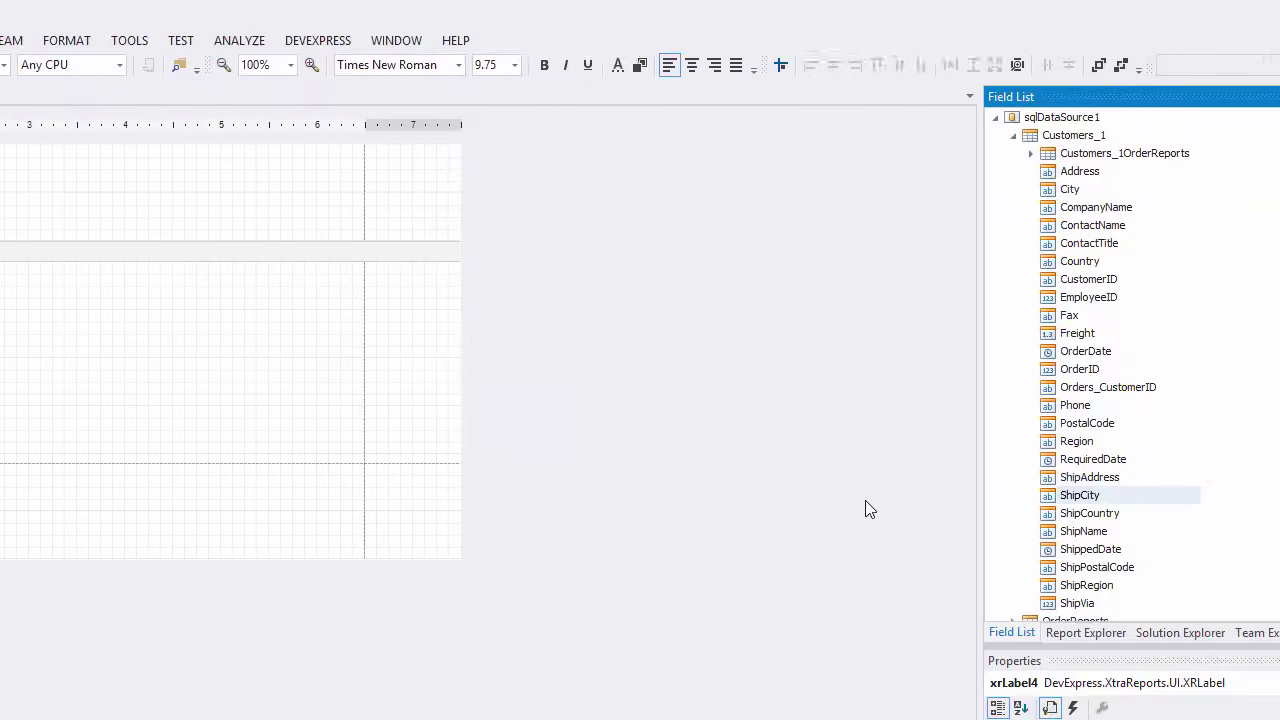
{"action": "left_click_drag", "start_coordinate": [857, 514], "coordinate": [236, 386]}
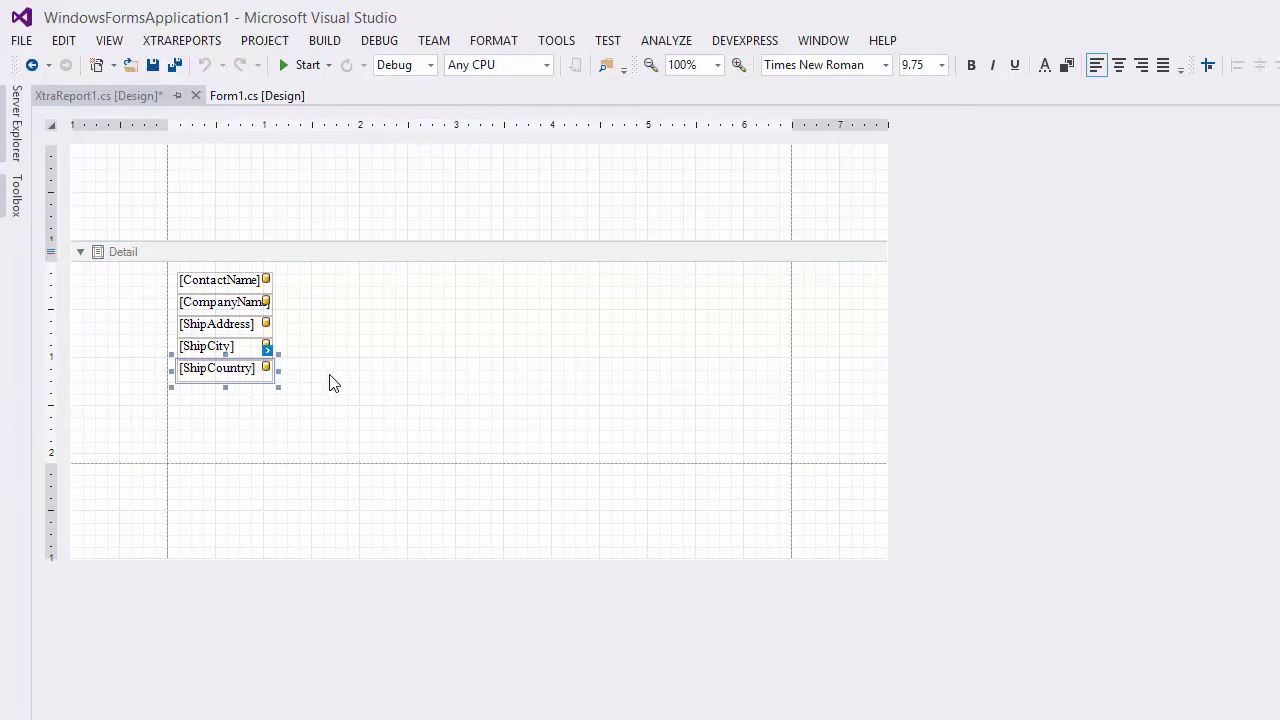
Step: Add a widened label at the top right of the Detail band reading 'Order ID: [OrderID]'
{"action": "mouse_move", "coordinate": [3, 205]}
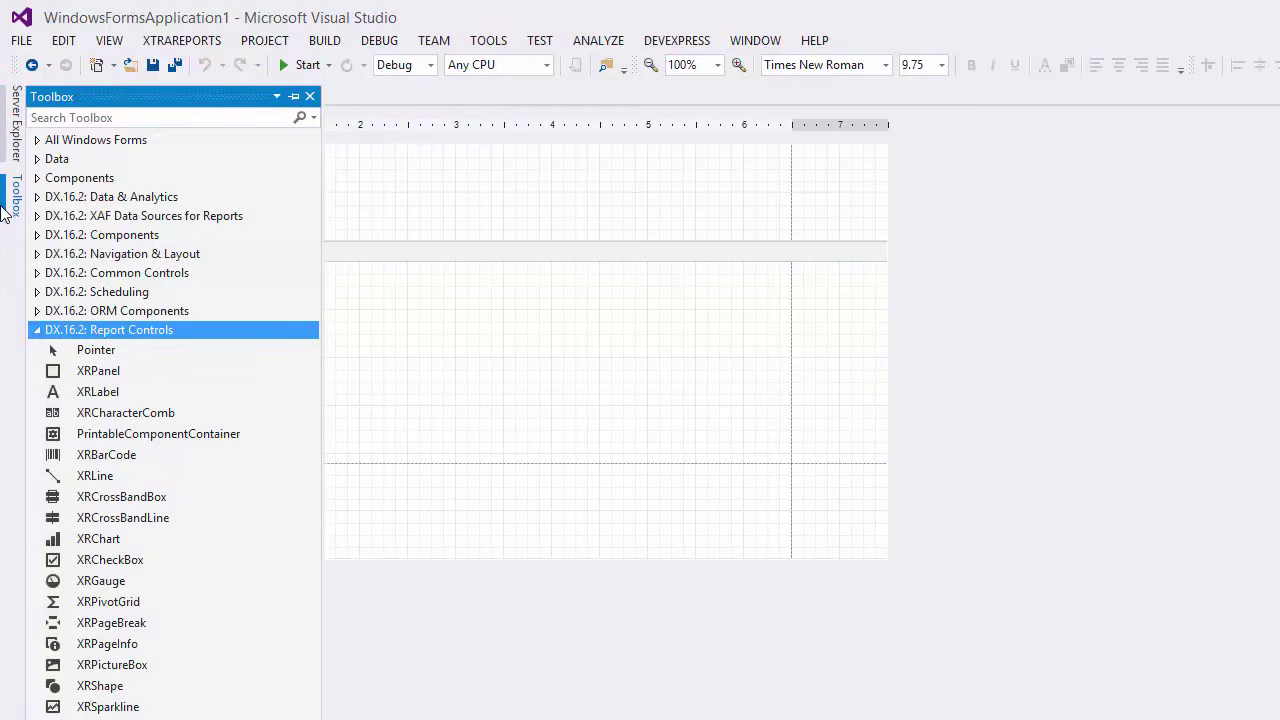
{"action": "left_click_drag", "start_coordinate": [111, 390], "coordinate": [740, 302]}
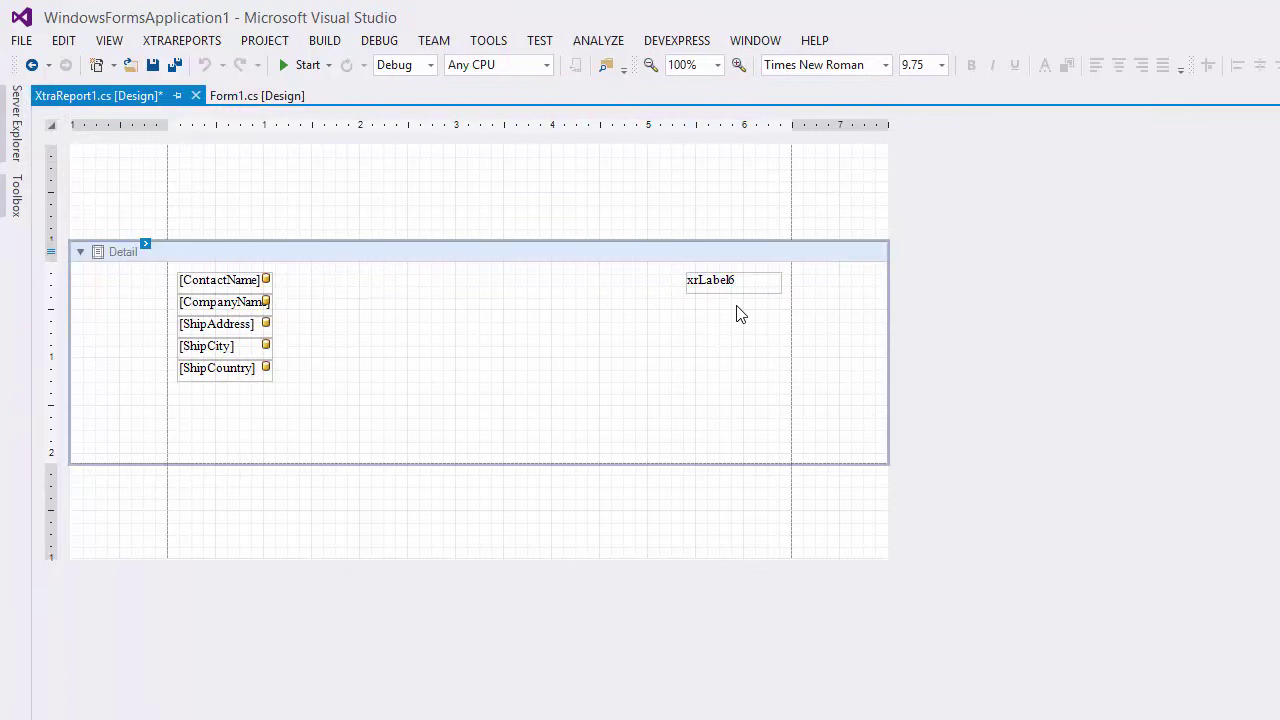
{"action": "left_click", "coordinate": [718, 283]}
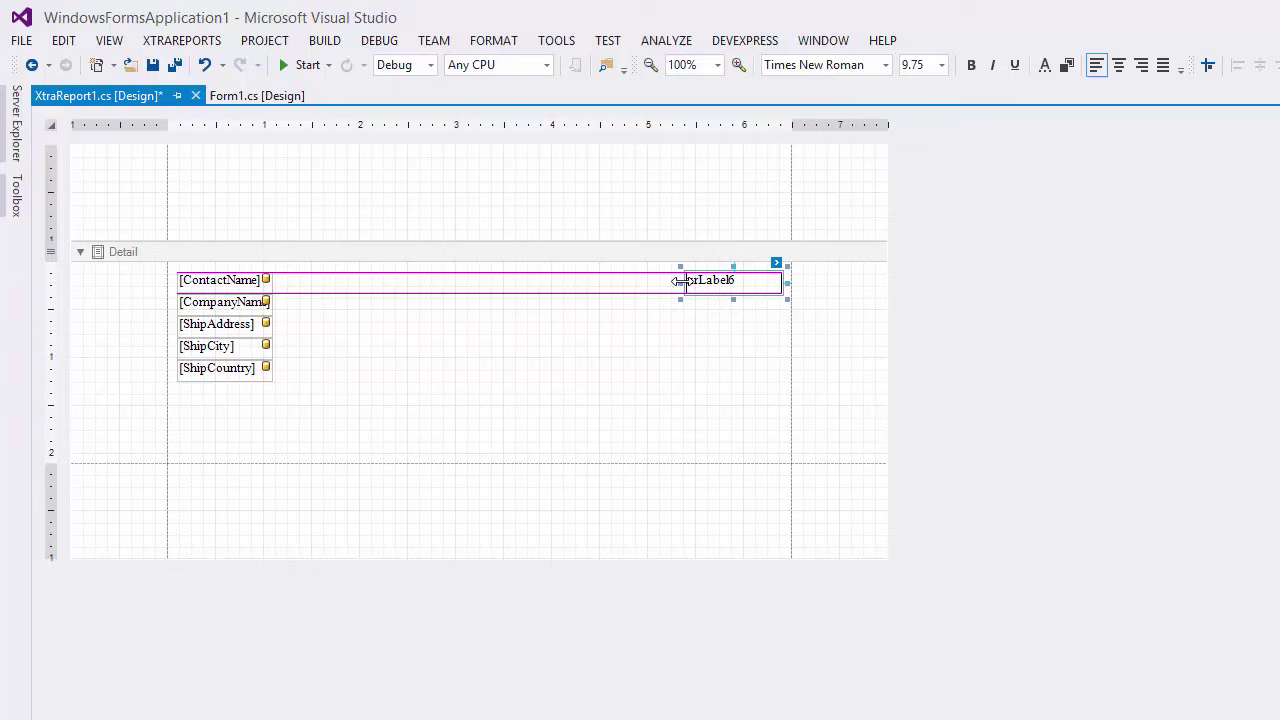
{"action": "left_click_drag", "start_coordinate": [680, 281], "coordinate": [611, 281]}
{"action": "double_click", "coordinate": [696, 285]}
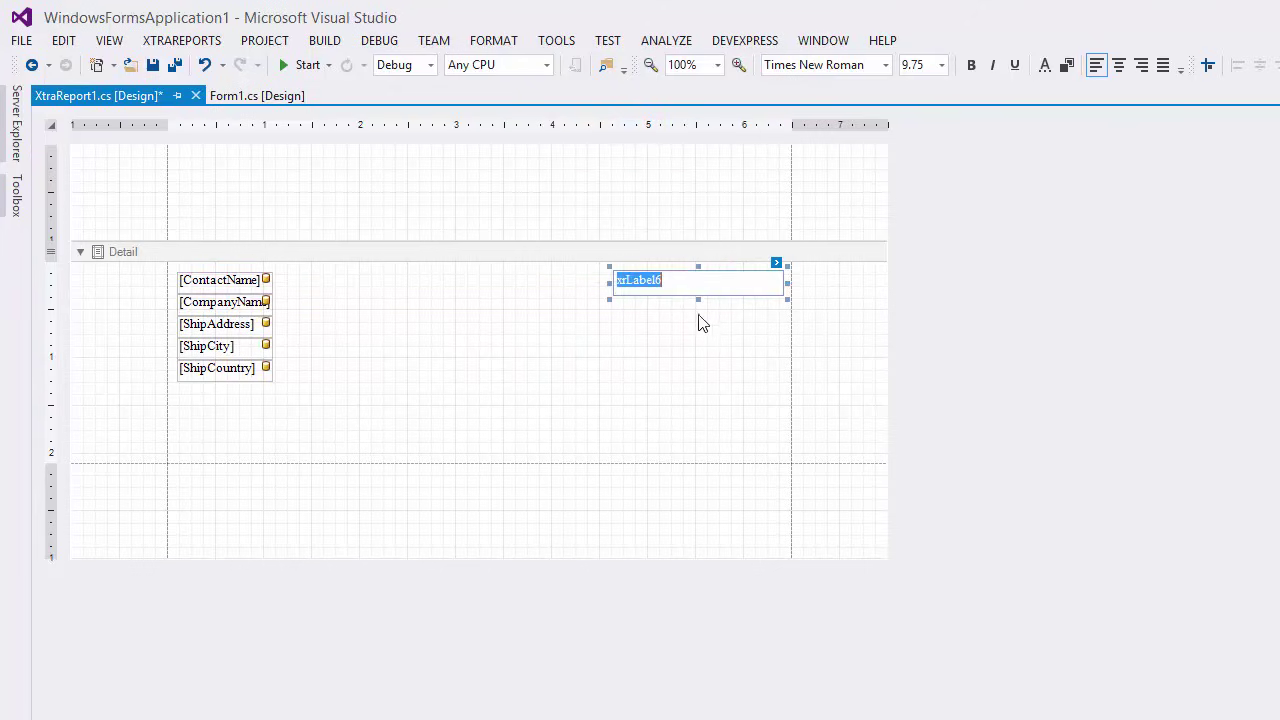
{"action": "type", "text": "Order ID: [OrderID"}
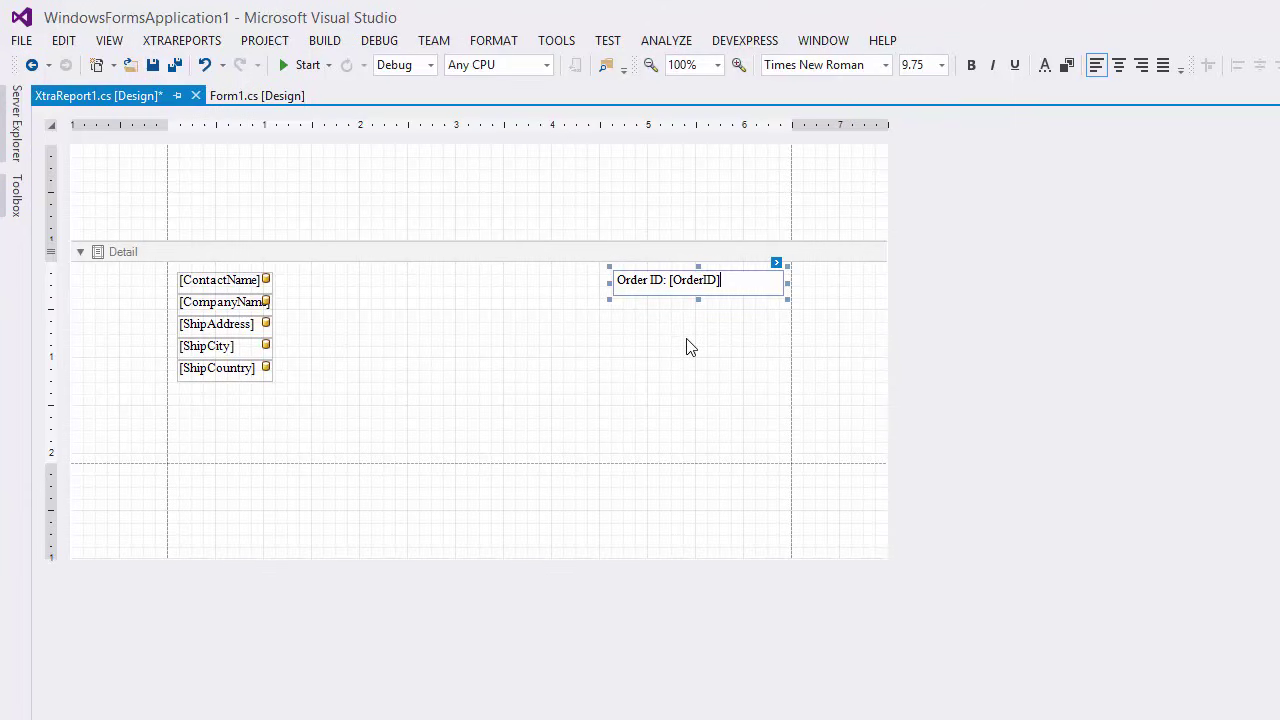
{"action": "left_click", "coordinate": [688, 346]}
Step: Copy it below as 'Order Date: [OrderDate]' and right-align both Order labels
{"action": "left_click", "coordinate": [686, 280]}
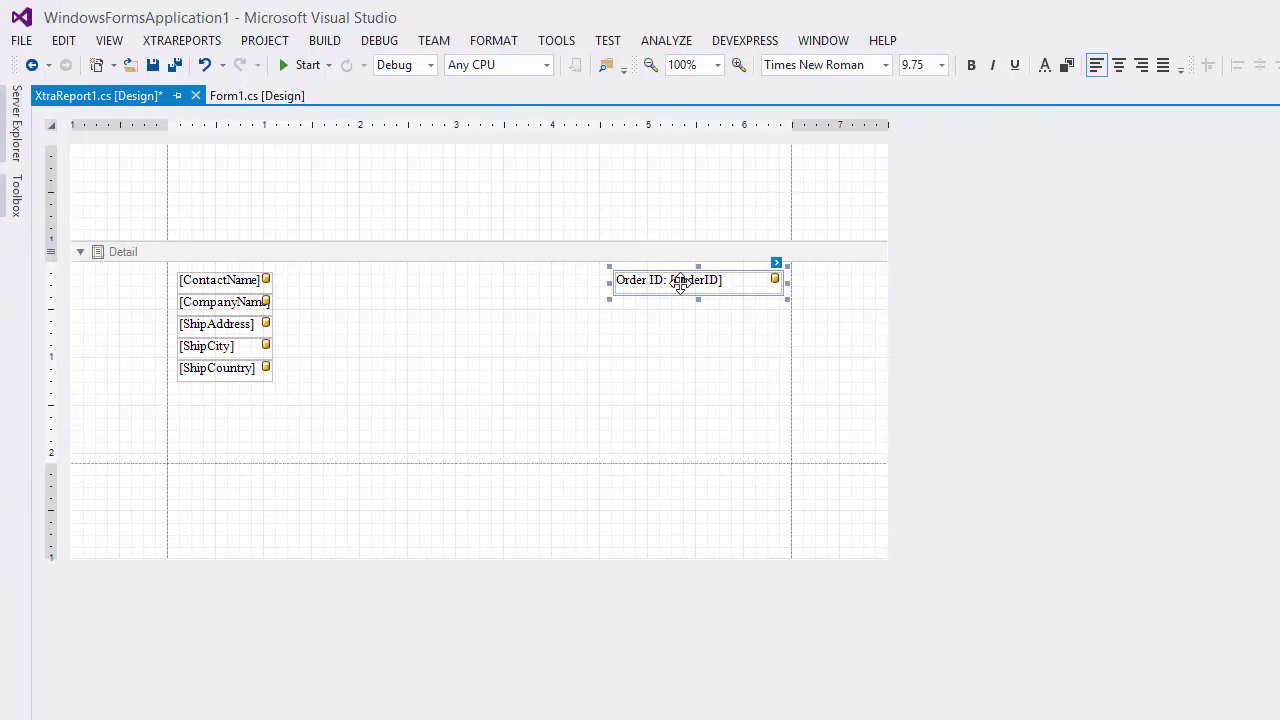
{"action": "left_click_drag", "start_coordinate": [683, 280], "coordinate": [682, 318]}
{"action": "double_click", "coordinate": [677, 305]}
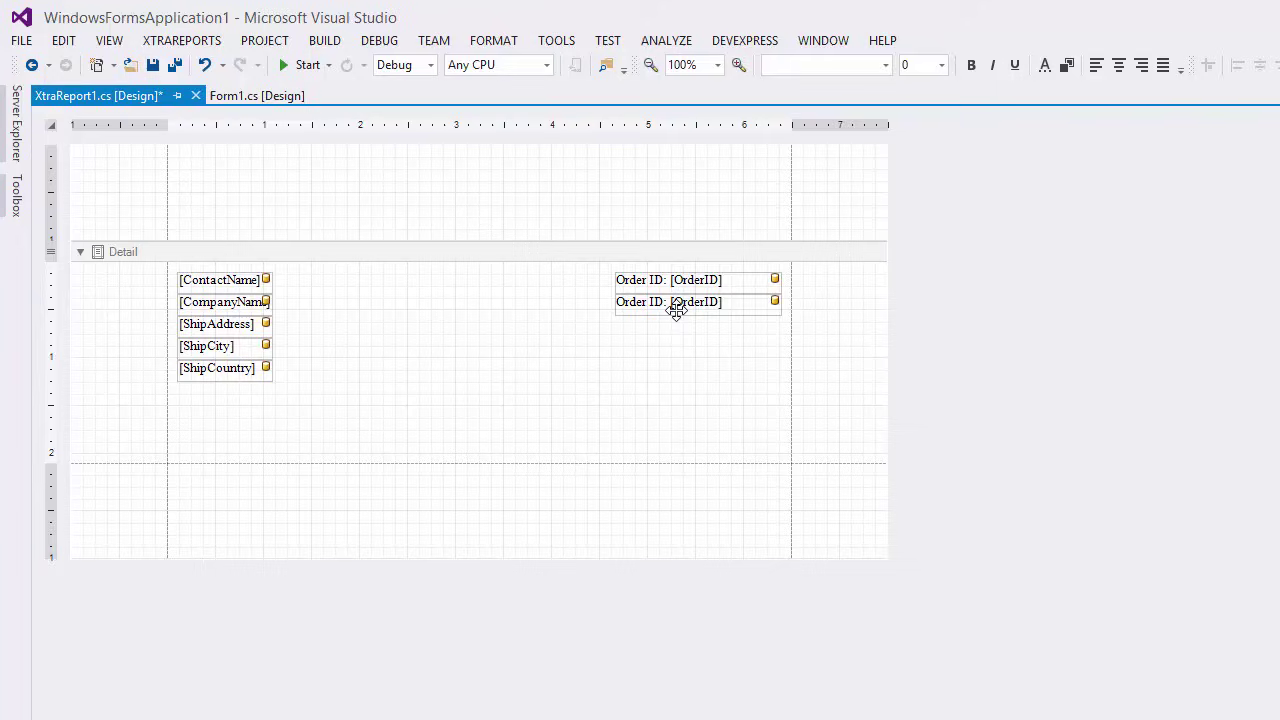
{"action": "left_click", "coordinate": [703, 317]}
{"action": "key", "text": "BackSpace"}
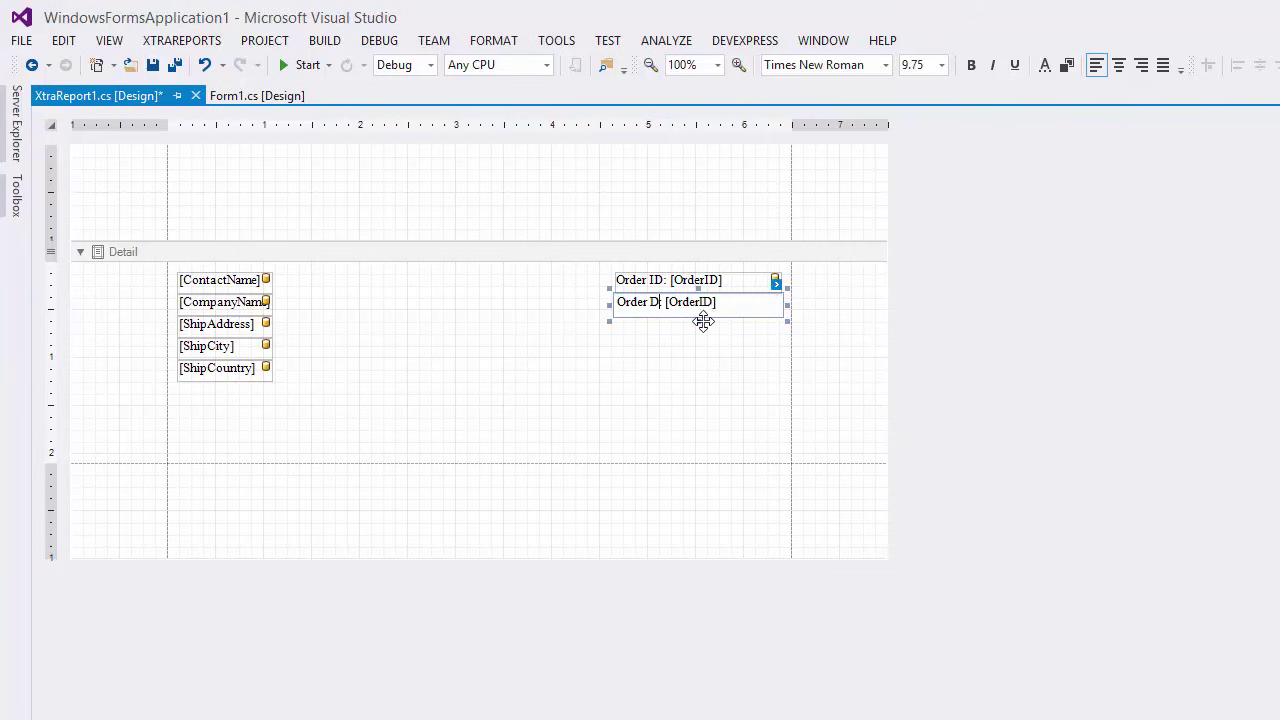
{"action": "type", "text": "ate"}
{"action": "type", "text": "e]"}
{"action": "left_click", "coordinate": [708, 340]}
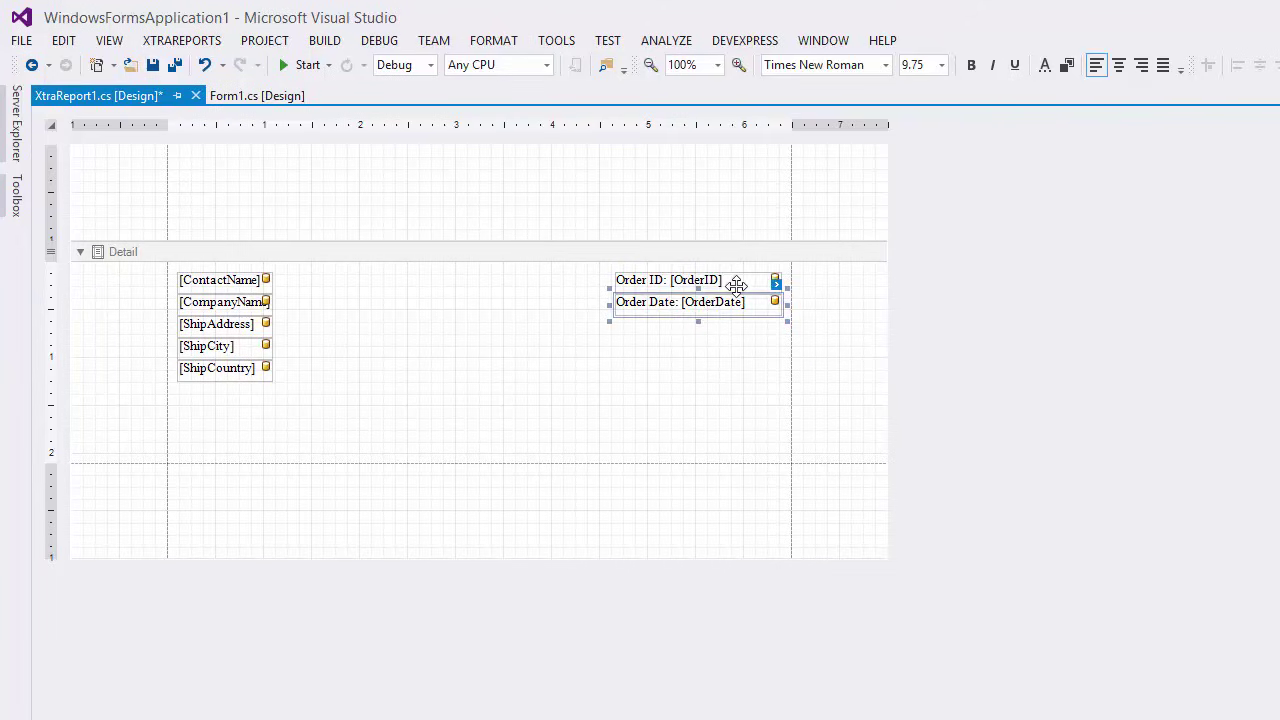
{"action": "left_click", "coordinate": [734, 283], "text": "ctrl"}
{"action": "left_click", "coordinate": [1141, 64]}
{"action": "left_click", "coordinate": [1005, 320]}
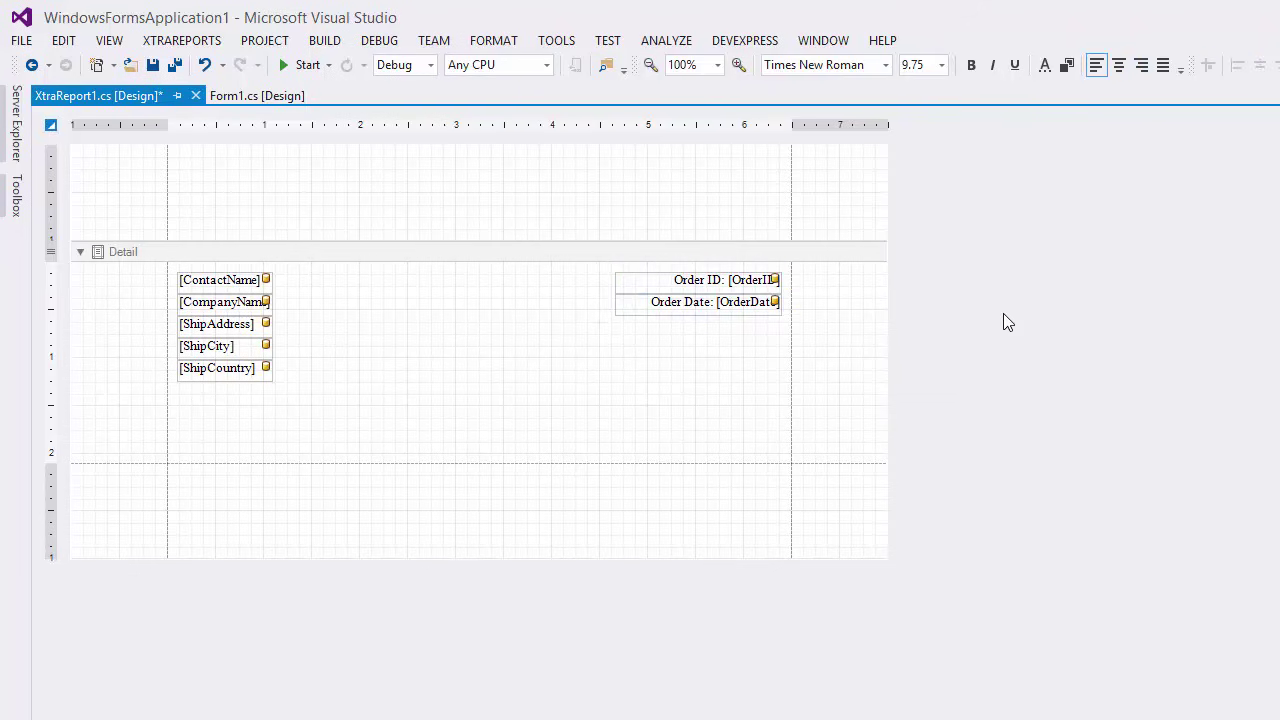
Step: Add a large label below the address fields with letter text starting 'Dear [ContactName],'
{"action": "left_click", "coordinate": [15, 198]}
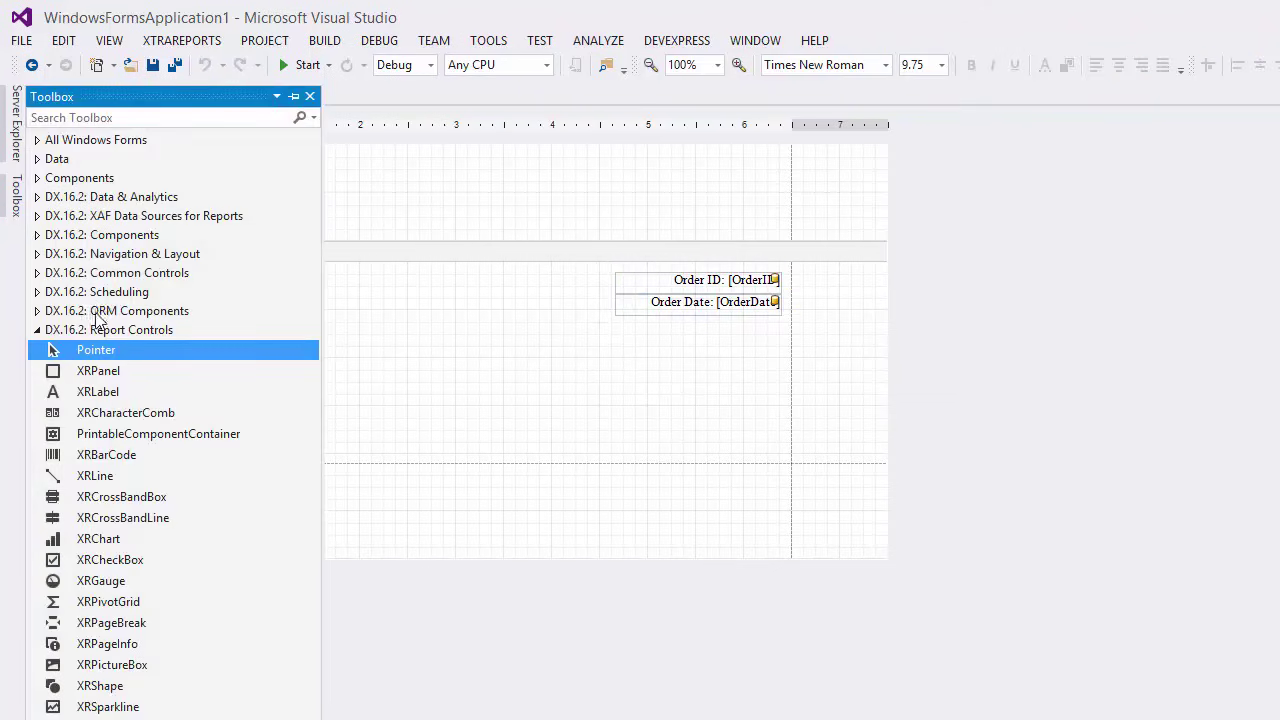
{"action": "left_click_drag", "start_coordinate": [124, 396], "coordinate": [788, 576]}
{"action": "double_click", "coordinate": [629, 502]}
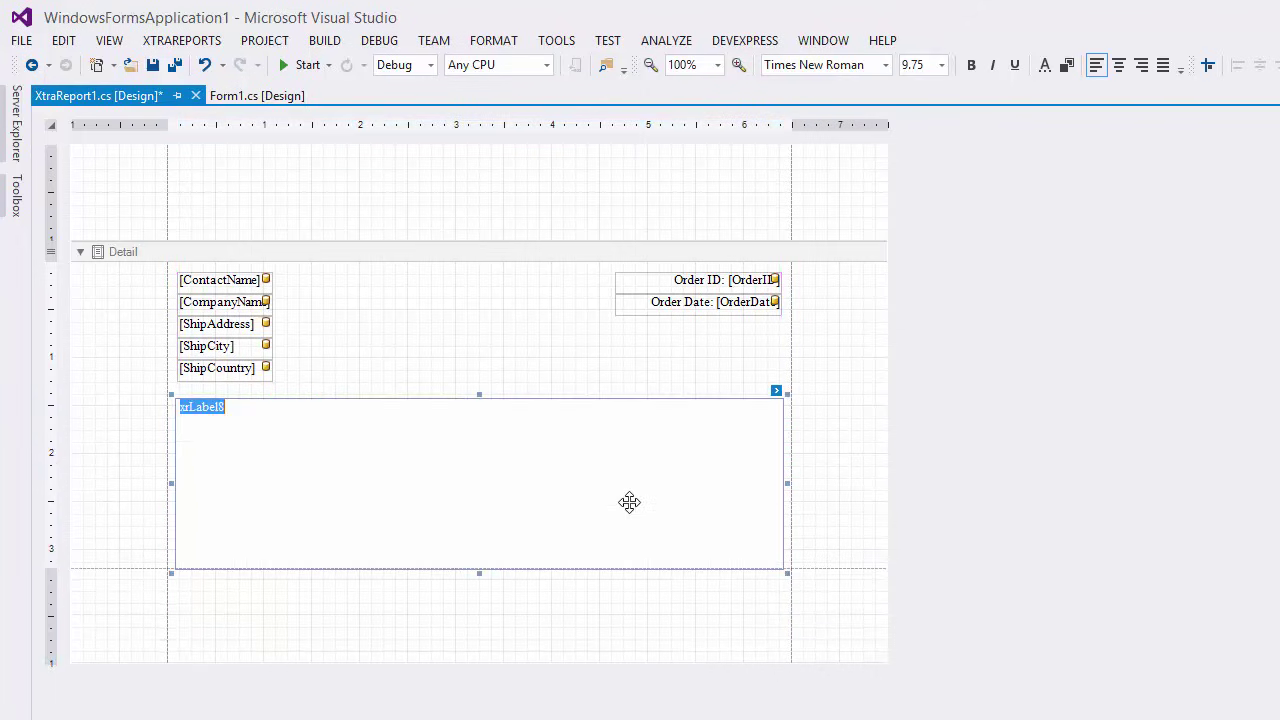
{"action": "type", "text": "Dear [ContactName],"}
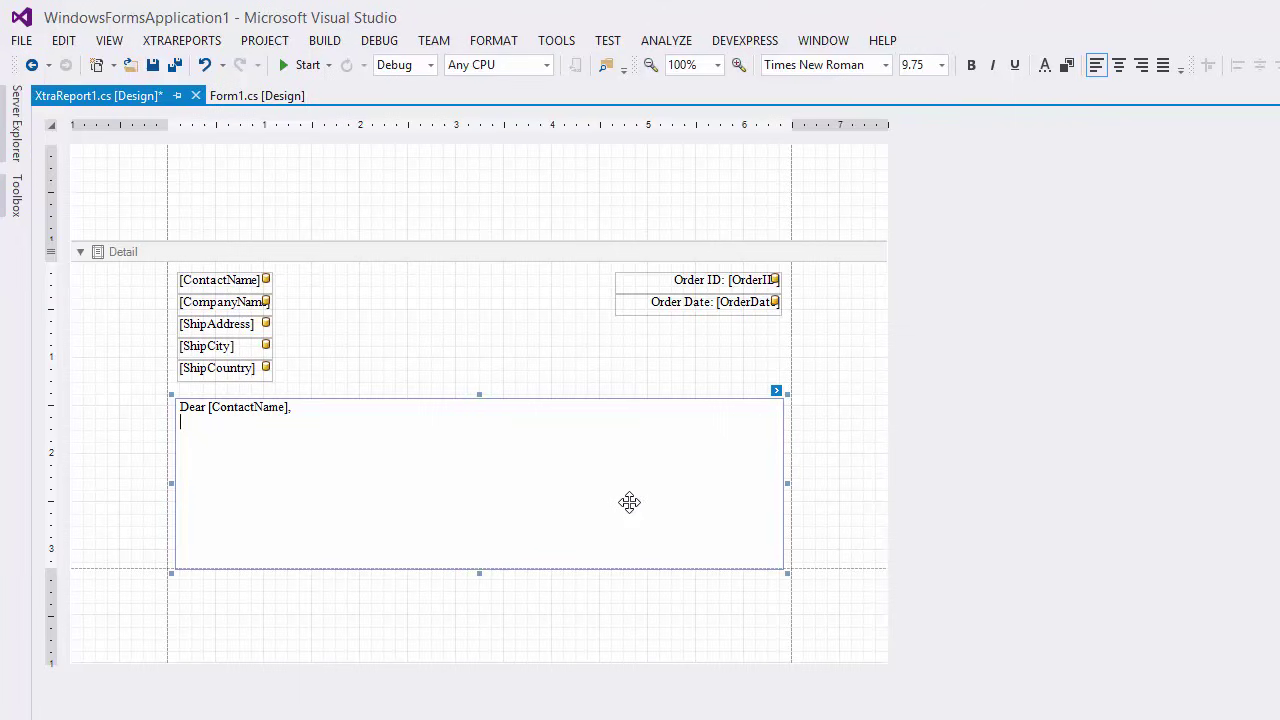
{"action": "type", "text": "Below are the details of your order #[OrderID] from [OrderDate] as per your request. Thank you for your purchase.  Sincerely, Northwind Traders team"}
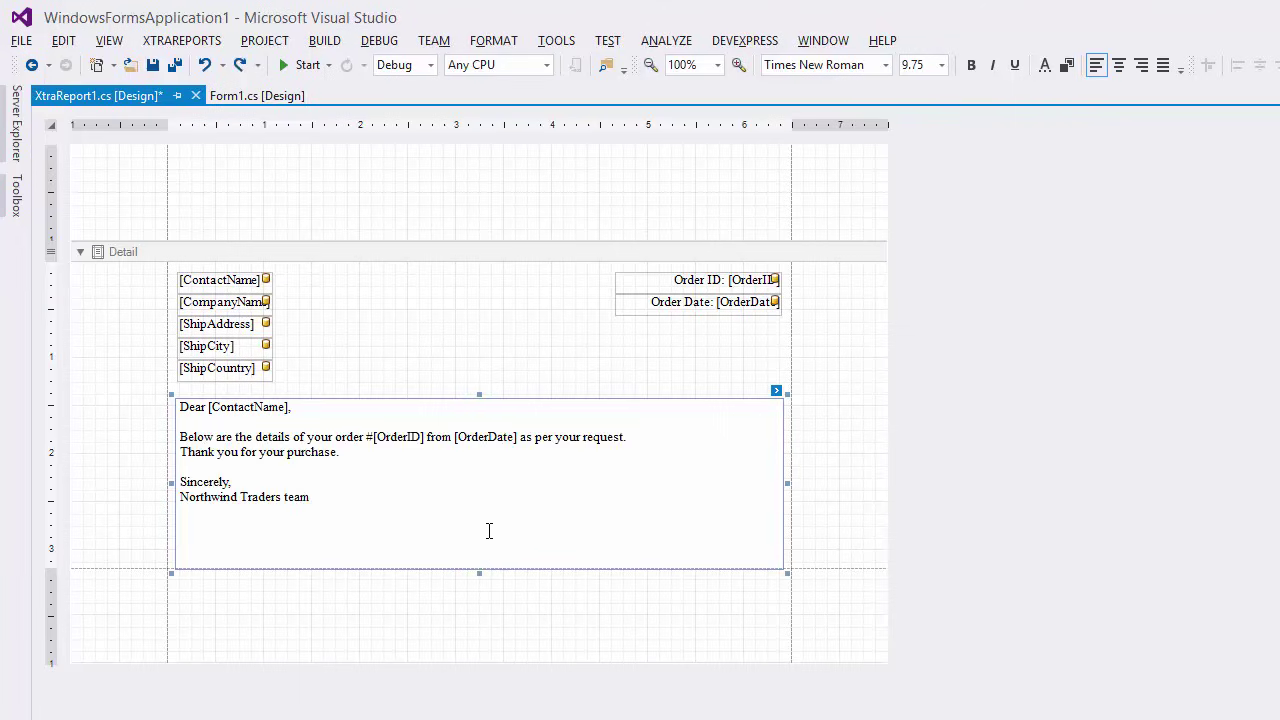
Step: Select the letter's [OrderDate] field and bring up its Format String editor
{"action": "double_click", "coordinate": [260, 408]}
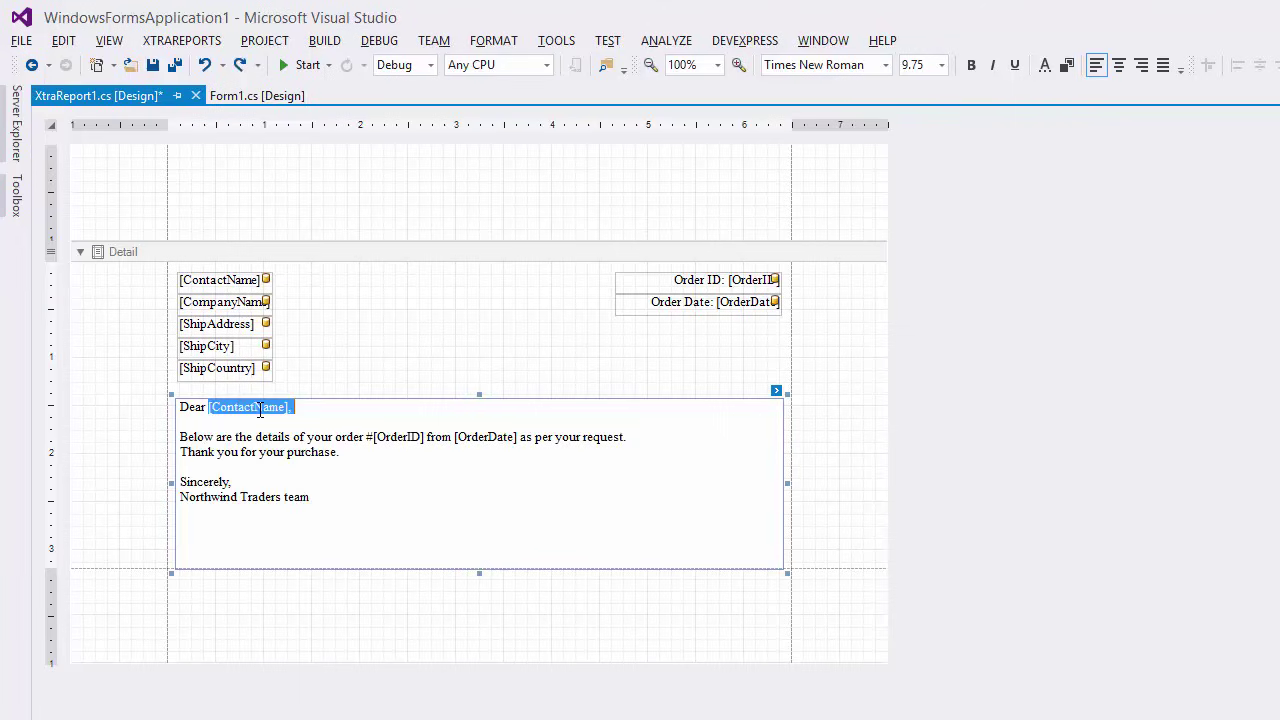
{"action": "double_click", "coordinate": [394, 436]}
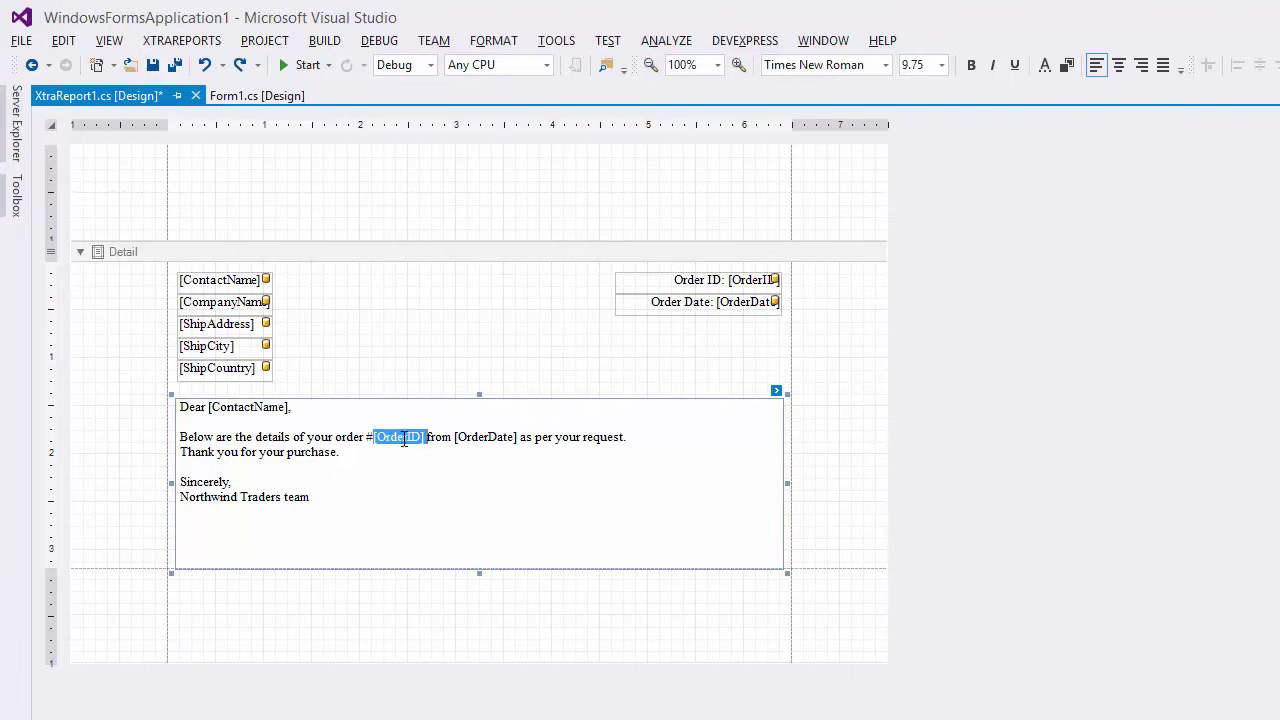
{"action": "double_click", "coordinate": [490, 437]}
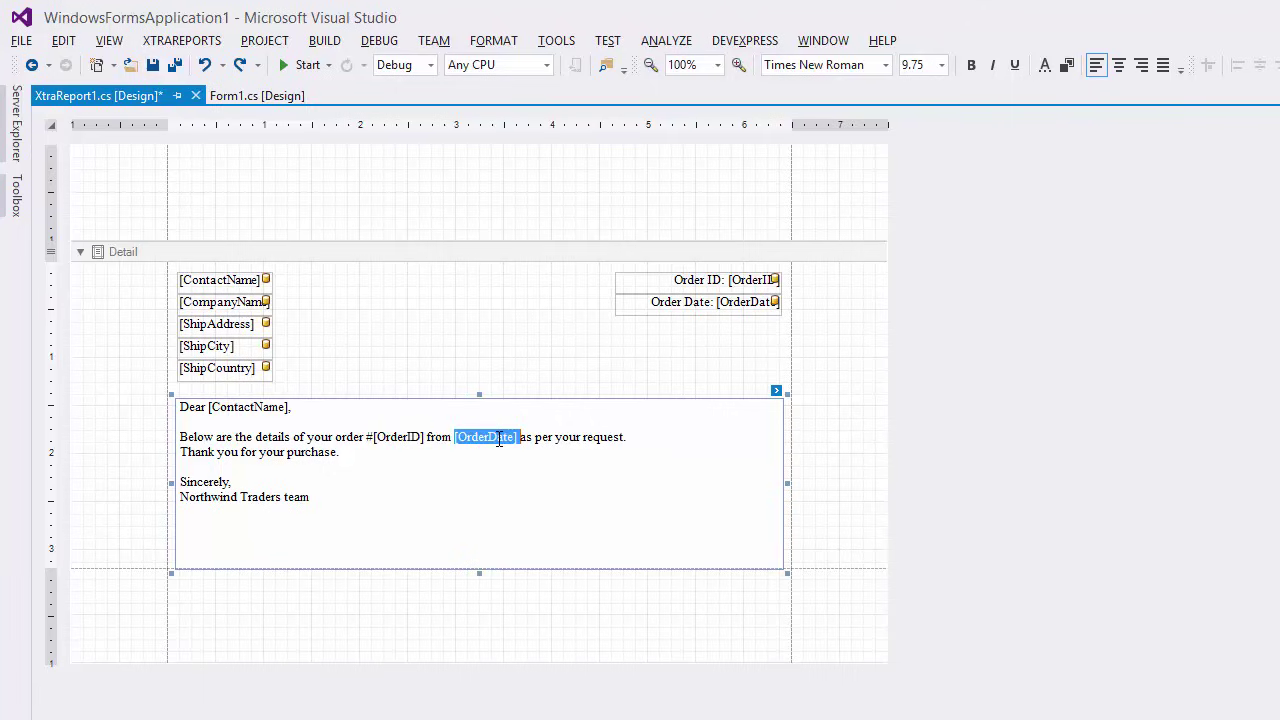
{"action": "left_click", "coordinate": [778, 391]}
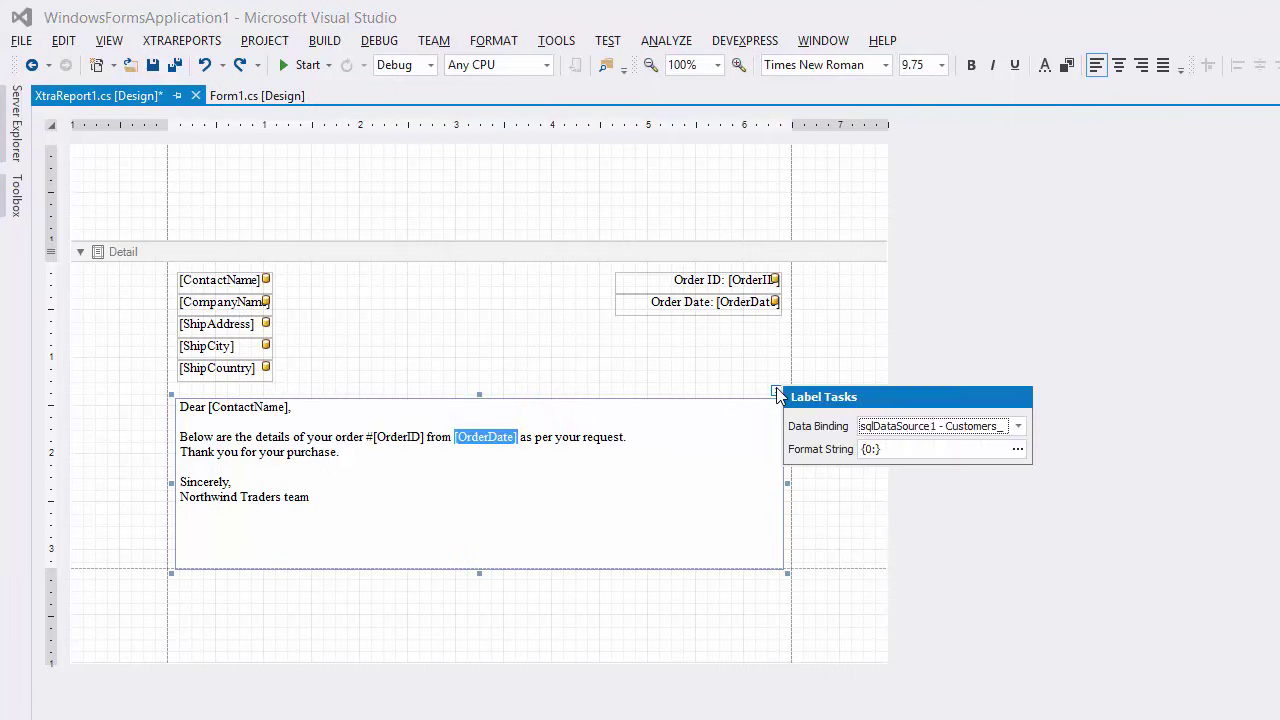
{"action": "left_click", "coordinate": [1017, 451]}
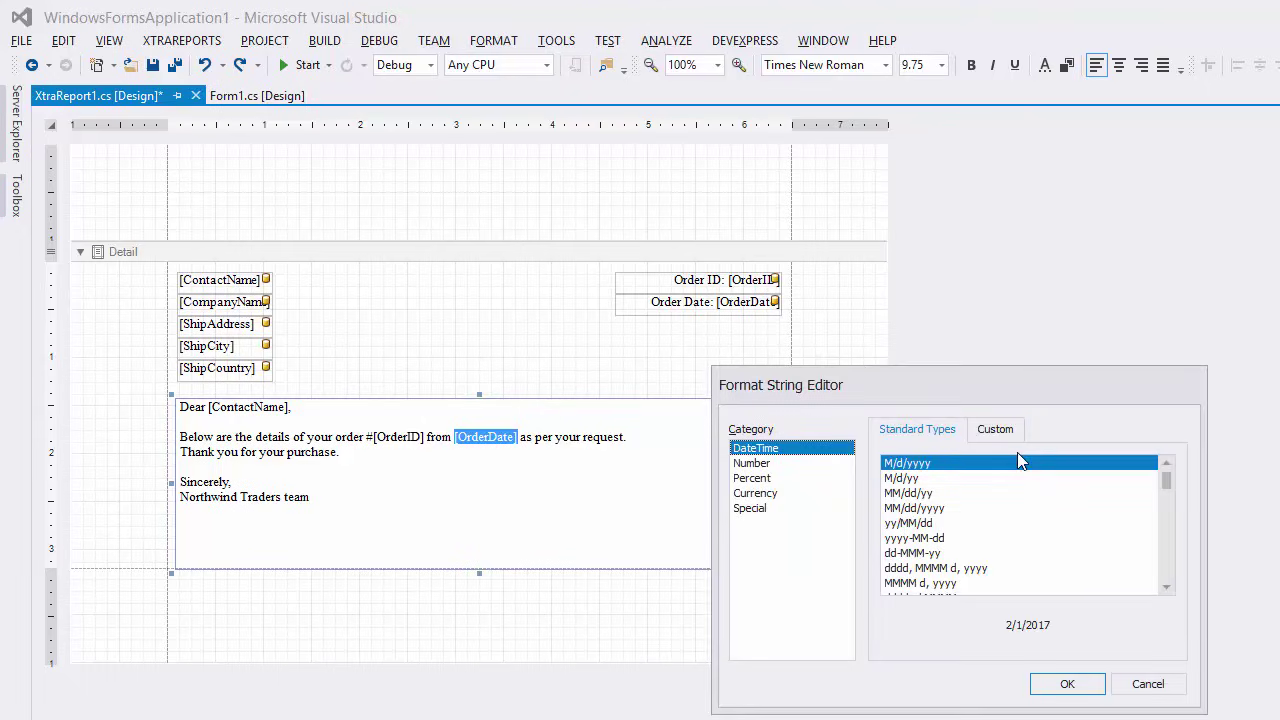
Step: Apply the M/d/yyyy format to [OrderDate] in the letter, then in the Order Date label
{"action": "left_click", "coordinate": [1086, 686]}
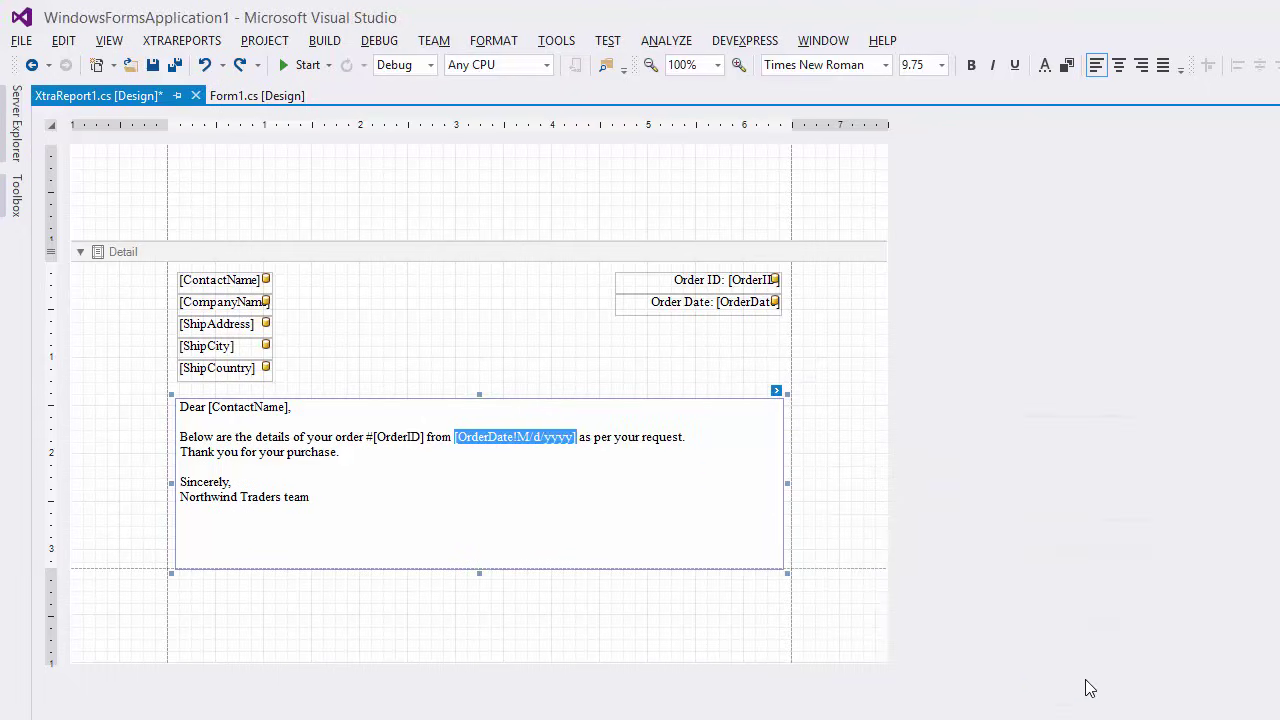
{"action": "left_click", "coordinate": [737, 304]}
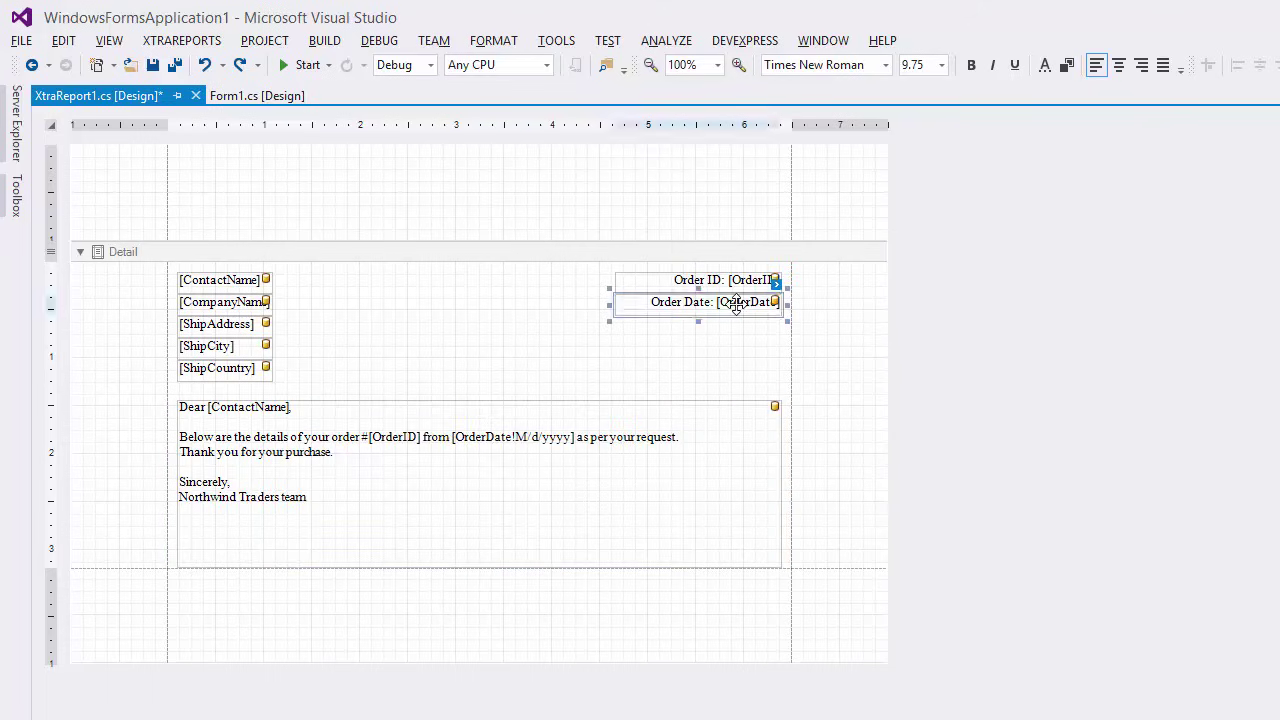
{"action": "double_click", "coordinate": [737, 304]}
{"action": "double_click", "coordinate": [745, 302]}
{"action": "left_click", "coordinate": [776, 285]}
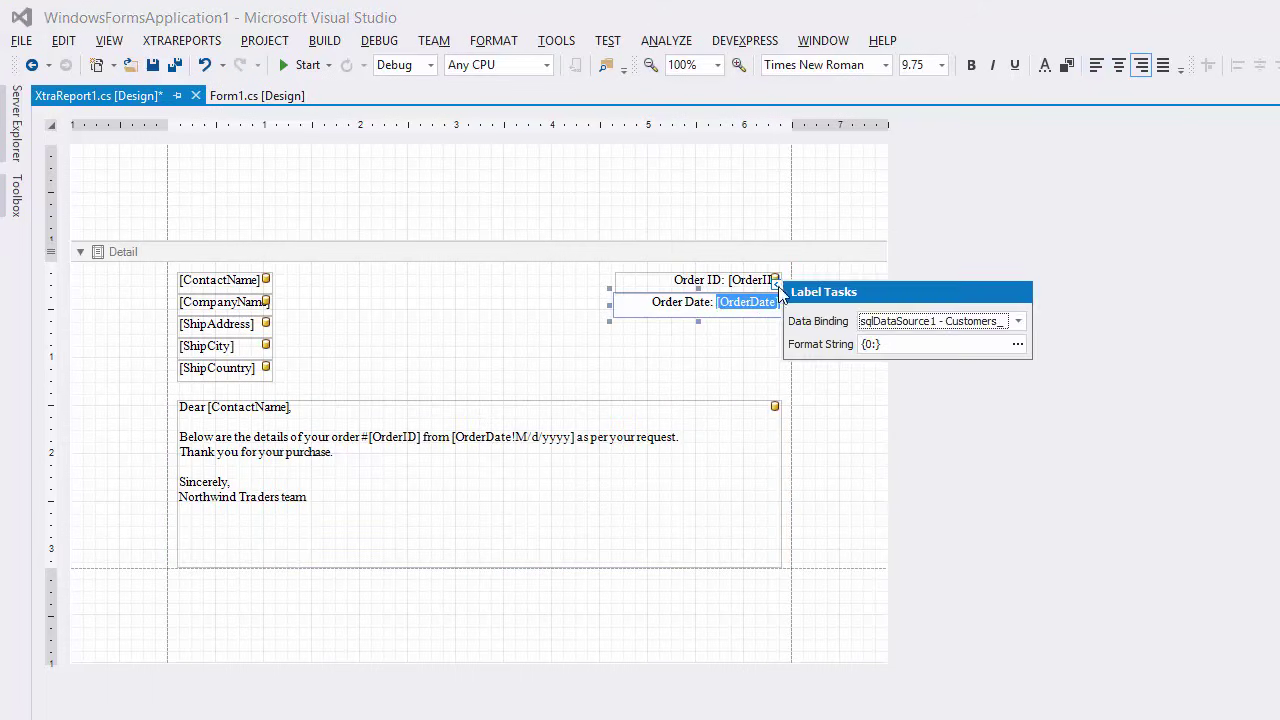
{"action": "left_click", "coordinate": [1017, 346]}
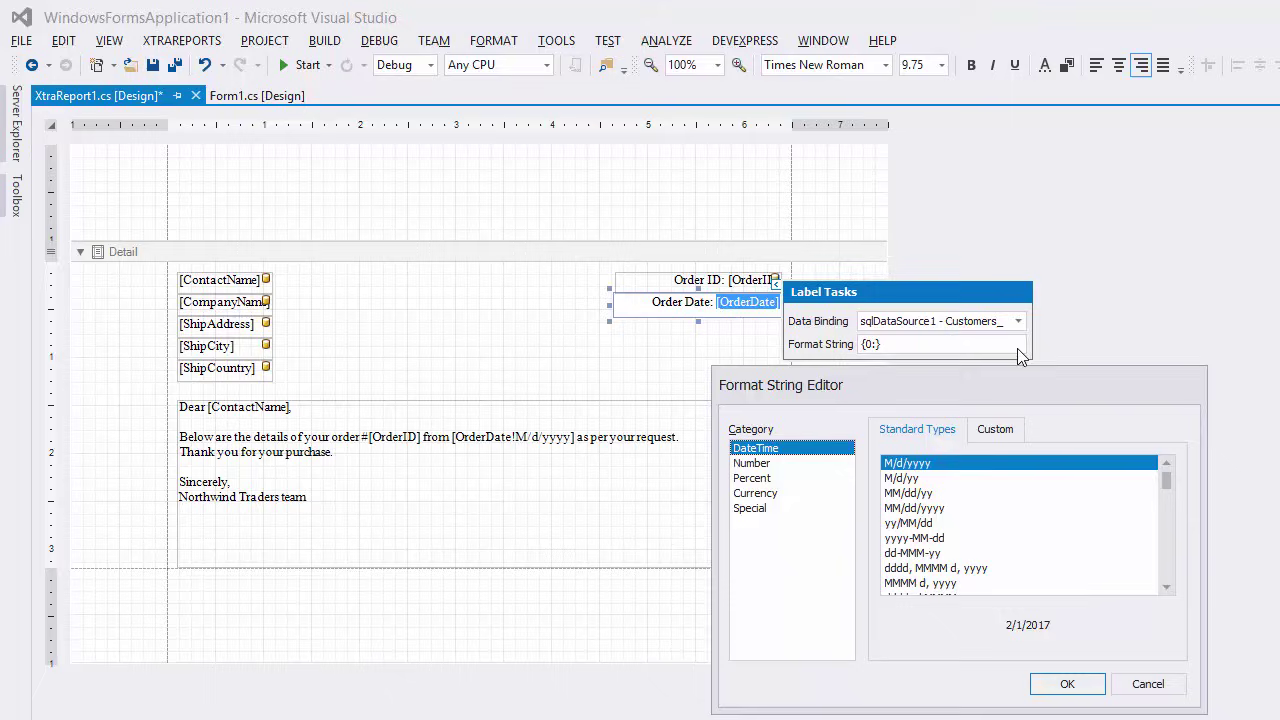
{"action": "left_click", "coordinate": [1067, 684]}
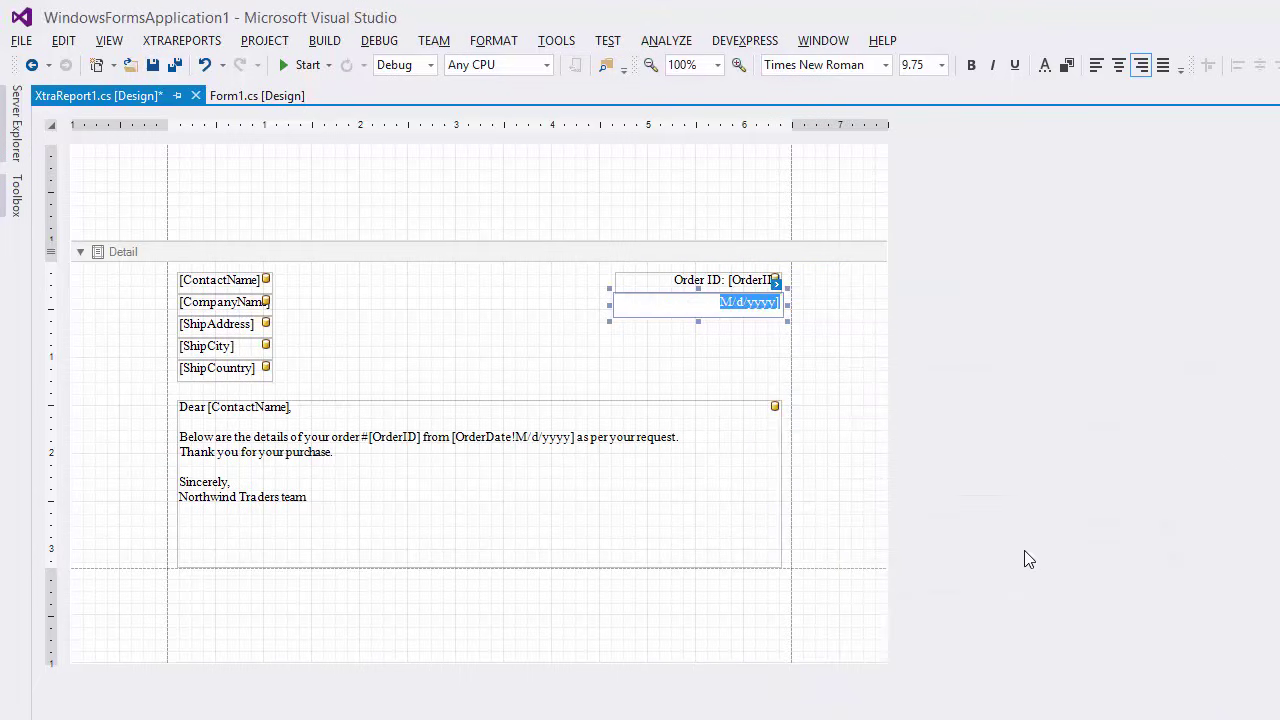
{"action": "left_click", "coordinate": [1010, 517]}
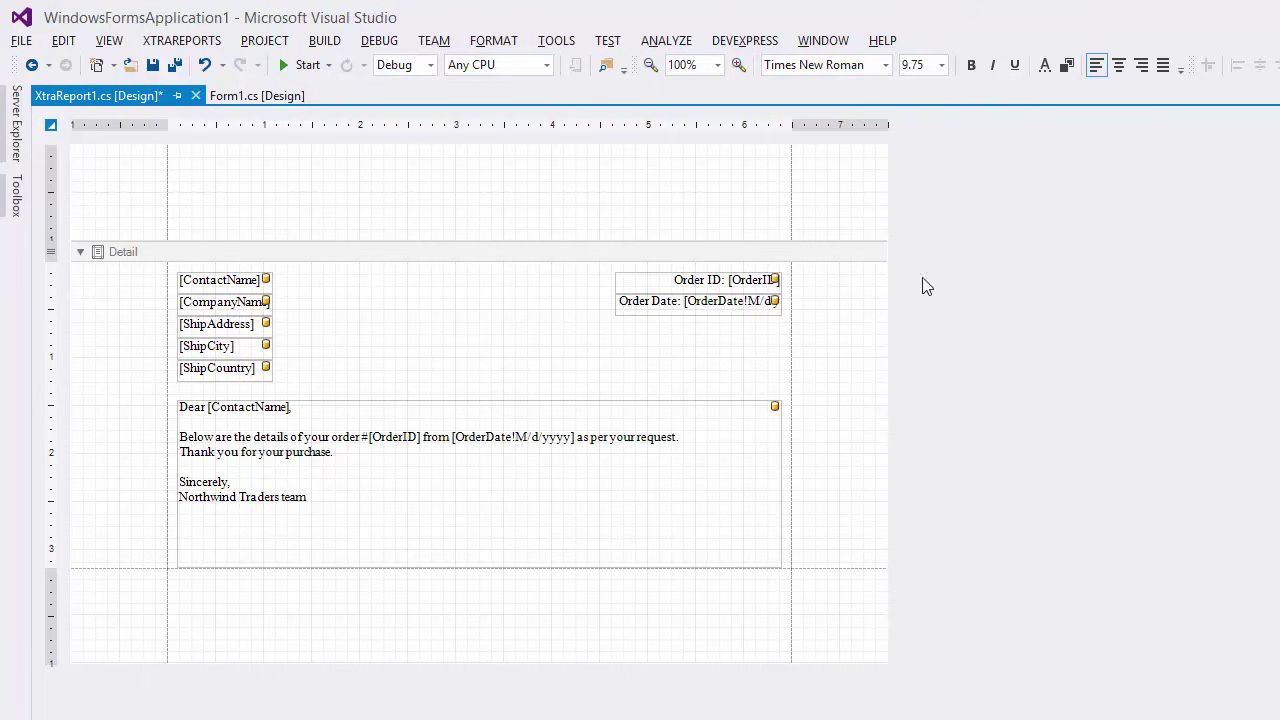
Step: Change the report's font from Times New Roman to Segoe UI
{"action": "left_click", "coordinate": [886, 65]}
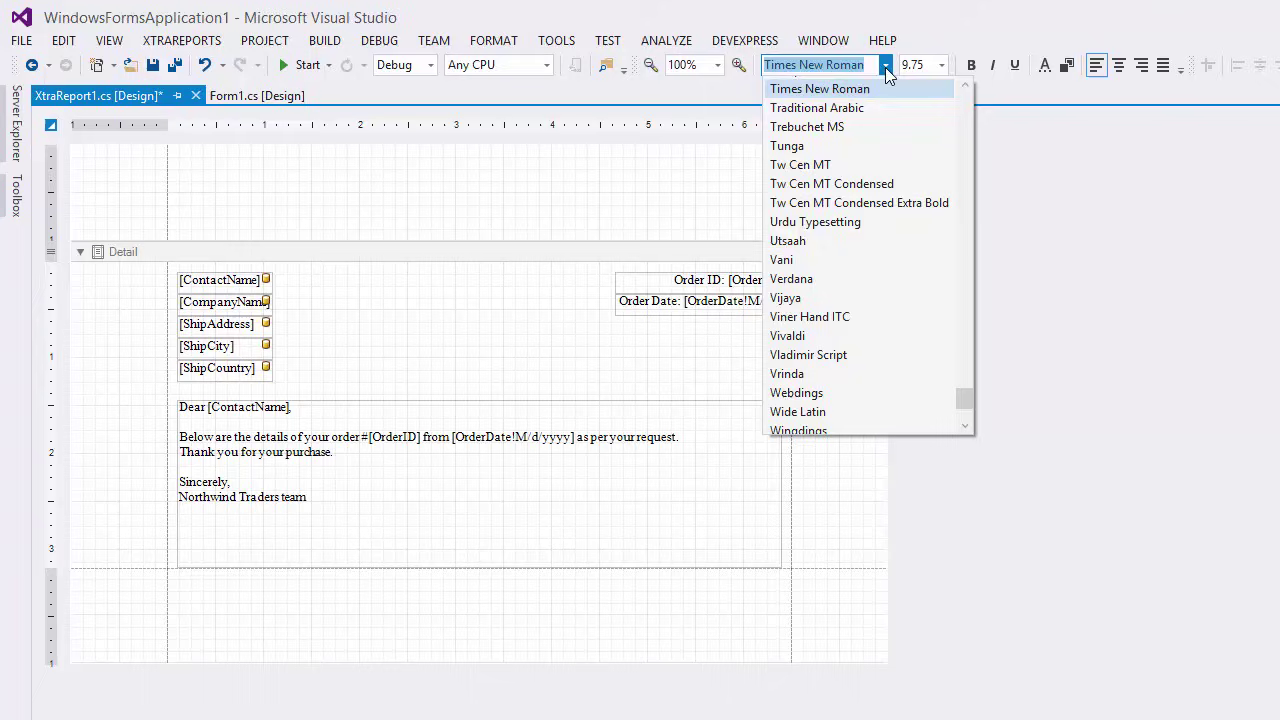
{"action": "type", "text": "seg"}
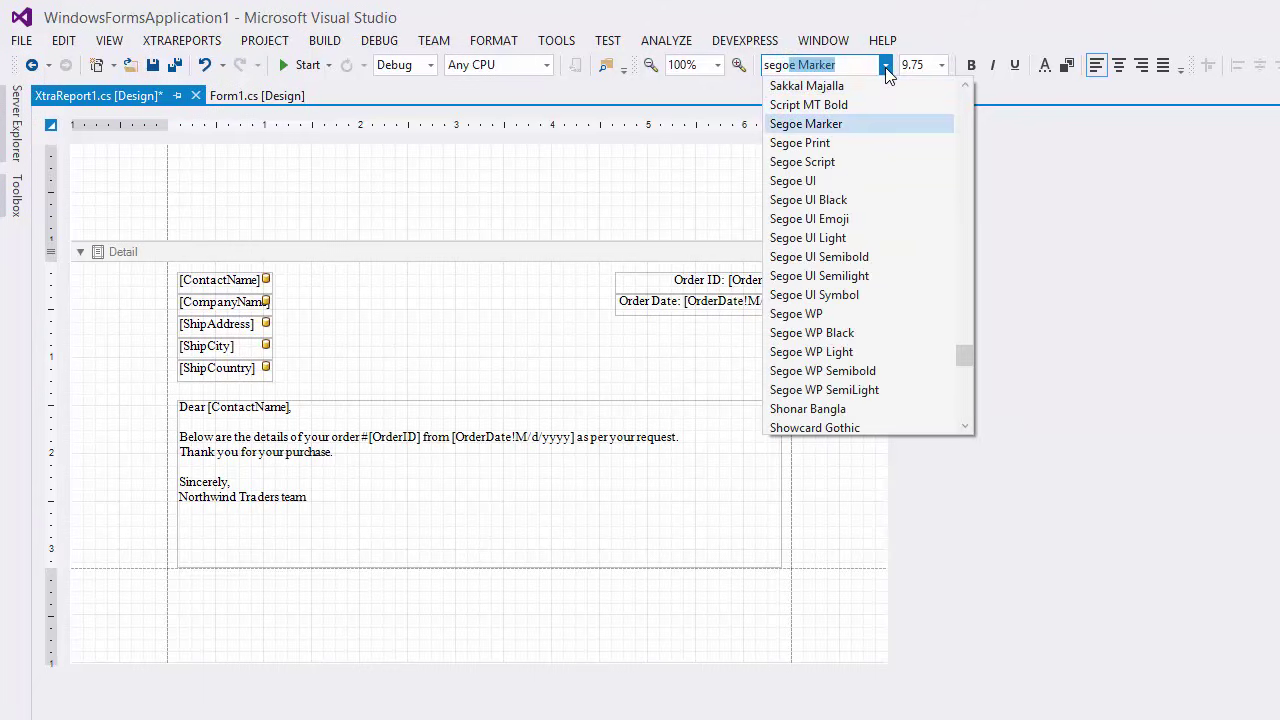
{"action": "type", "text": "o"}
{"action": "left_click", "coordinate": [879, 180]}
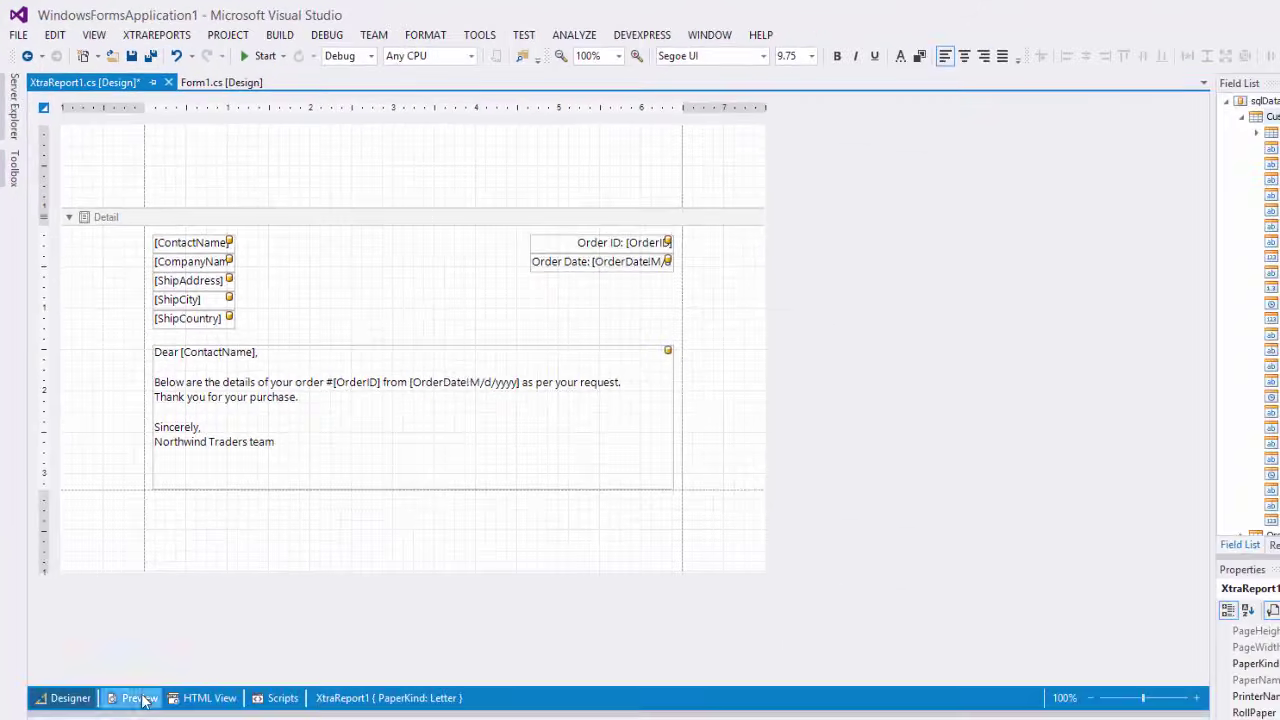
{"action": "left_click", "coordinate": [140, 698]}
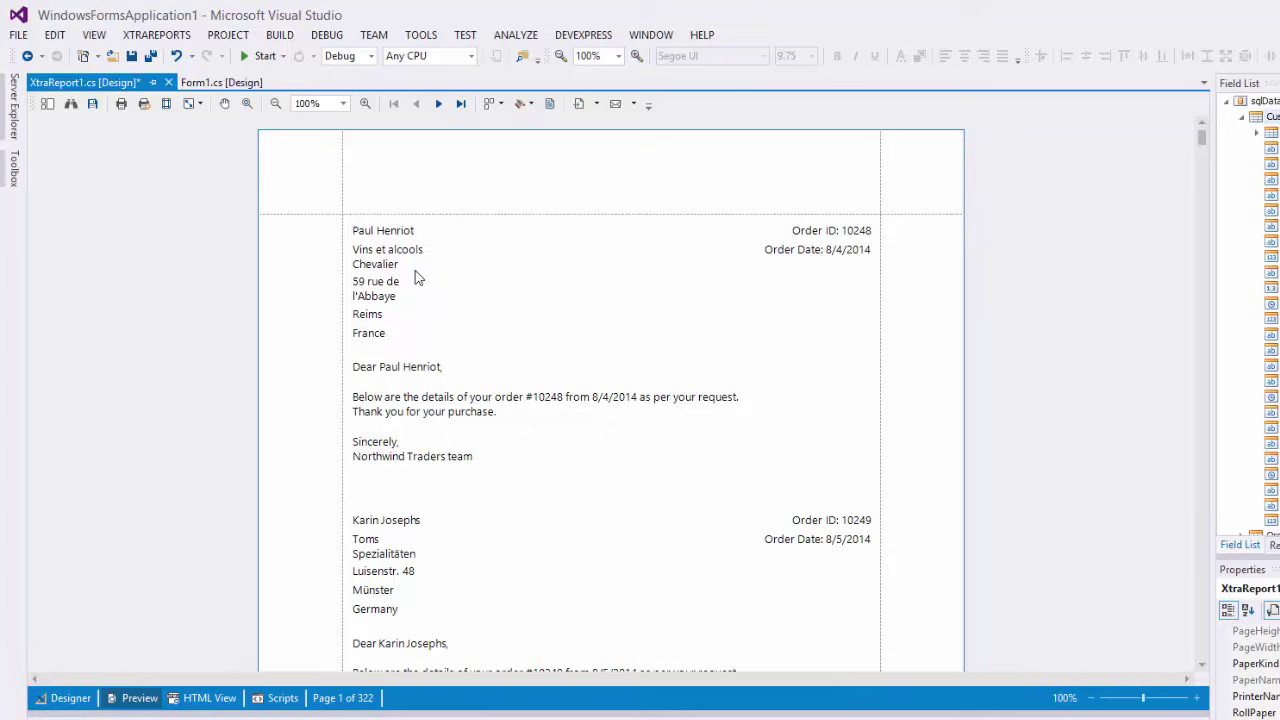
{"action": "left_click", "coordinate": [438, 104]}
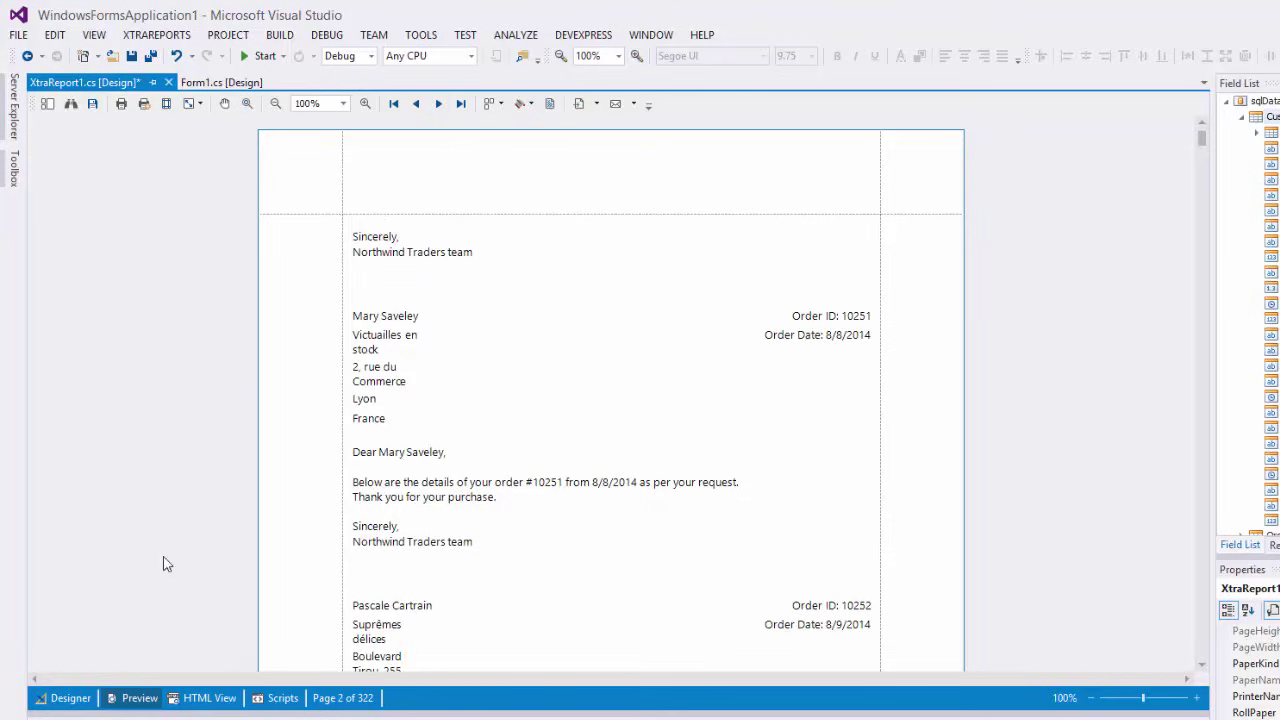
{"action": "left_click", "coordinate": [50, 697]}
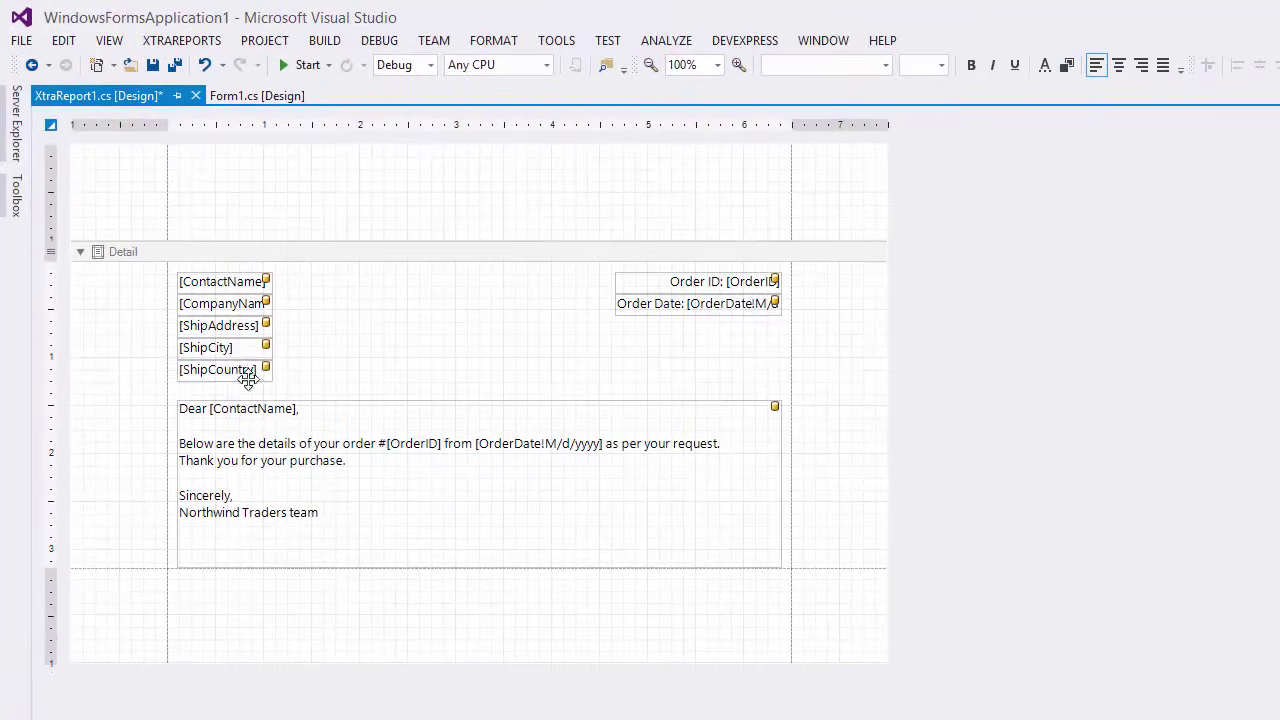
Step: Set AutoWidth True and CanGrow False on the ShipCity, ShipCountry, Order ID and Order Date labels
{"action": "left_click_drag", "start_coordinate": [218, 336], "coordinate": [237, 281]}
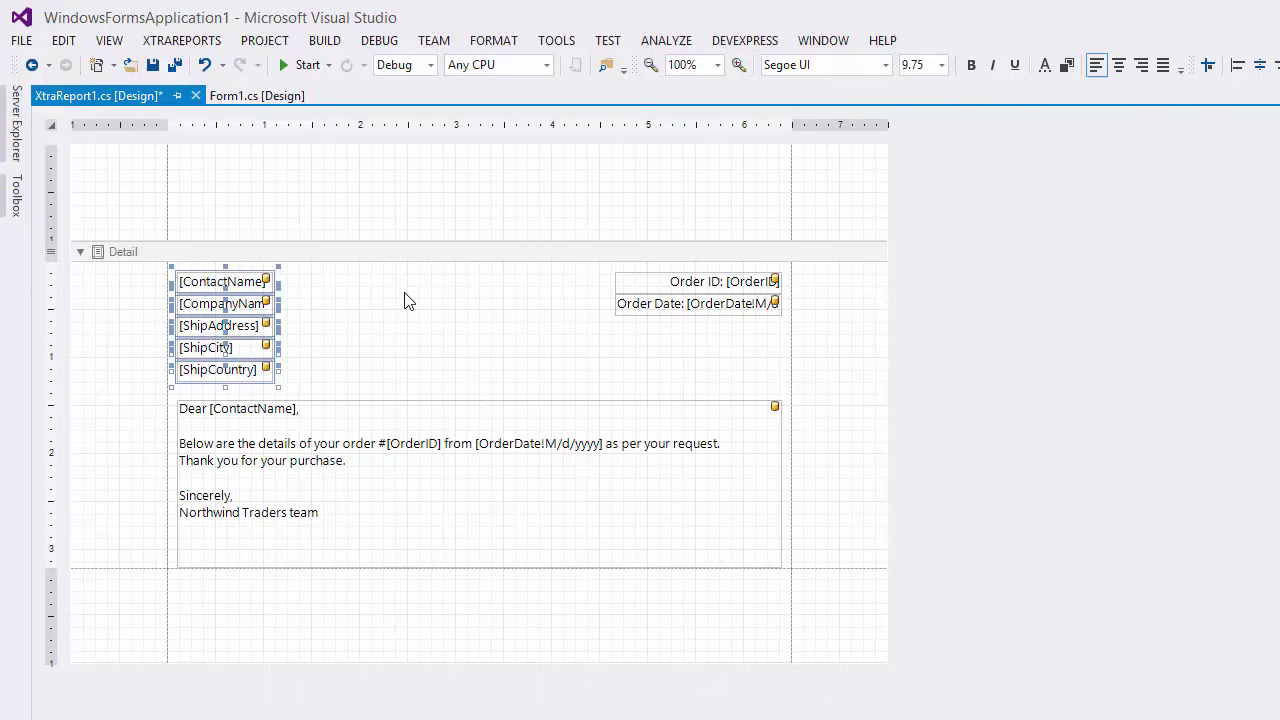
{"action": "left_click", "coordinate": [648, 281], "text": "ctrl"}
{"action": "left_click", "coordinate": [664, 303], "text": "ctrl"}
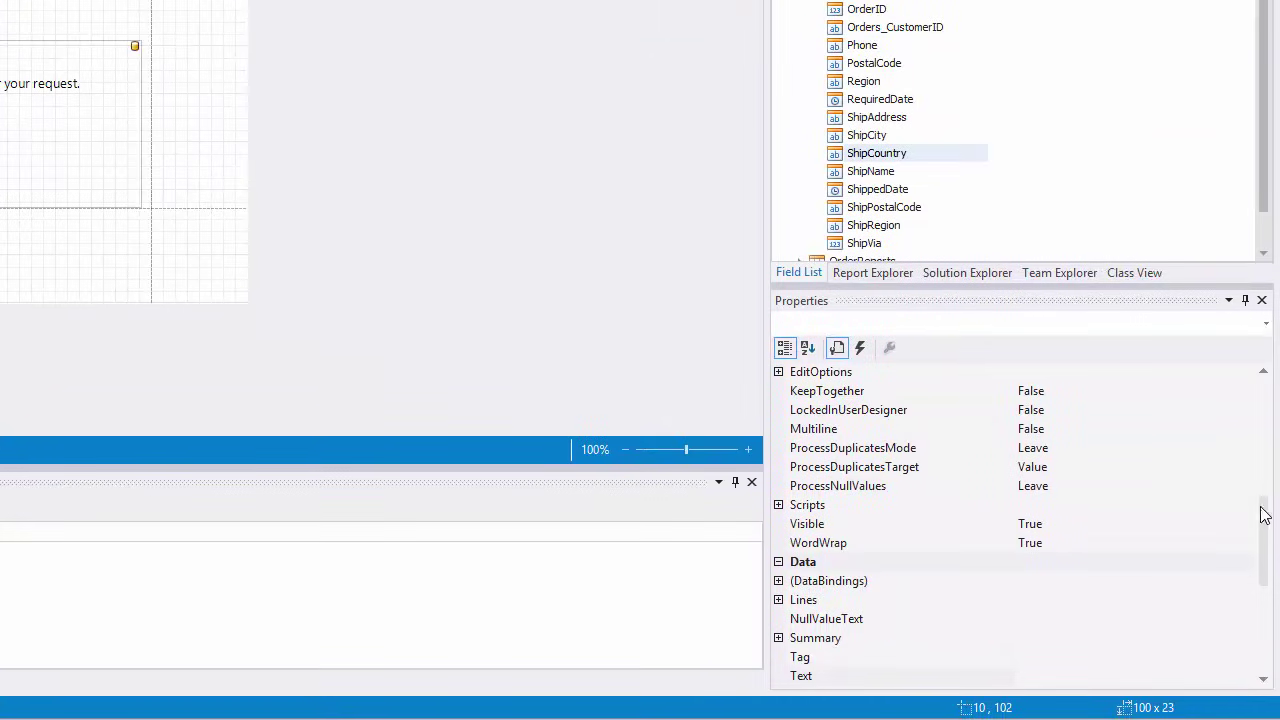
{"action": "left_click_drag", "start_coordinate": [1263, 512], "coordinate": [1263, 486]}
{"action": "left_click", "coordinate": [926, 429]}
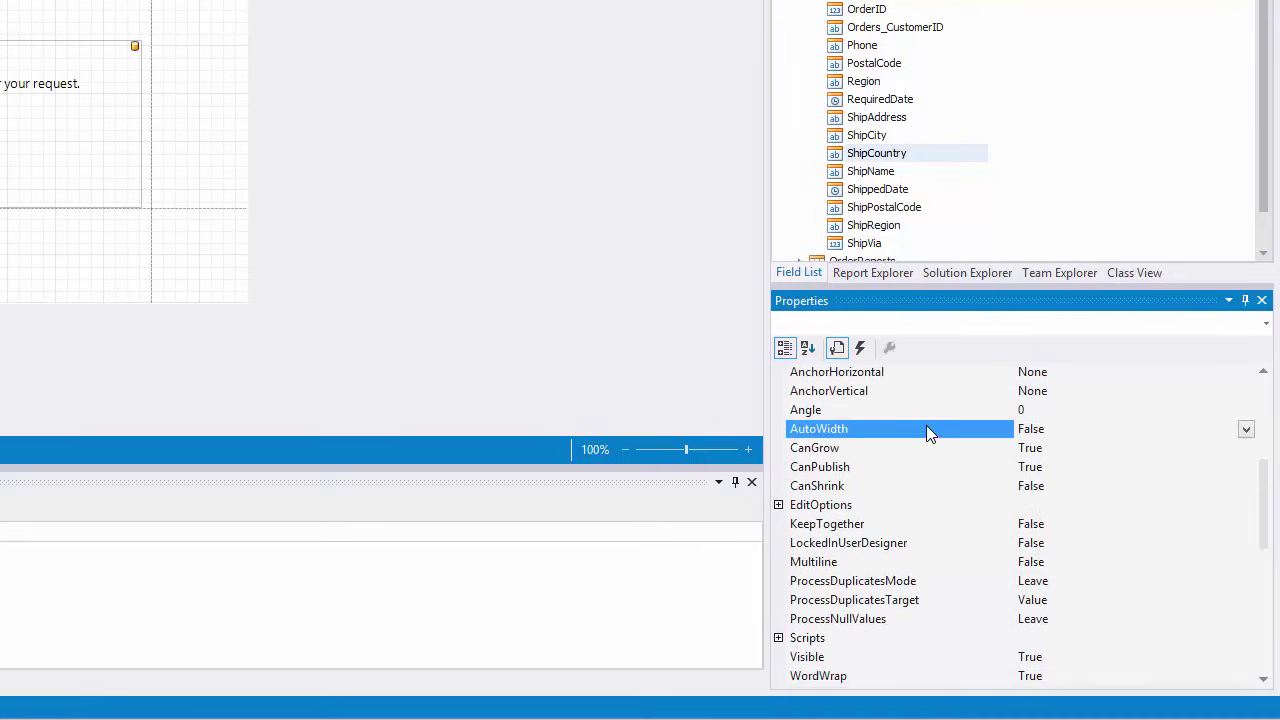
{"action": "double_click", "coordinate": [930, 428]}
{"action": "double_click", "coordinate": [932, 447]}
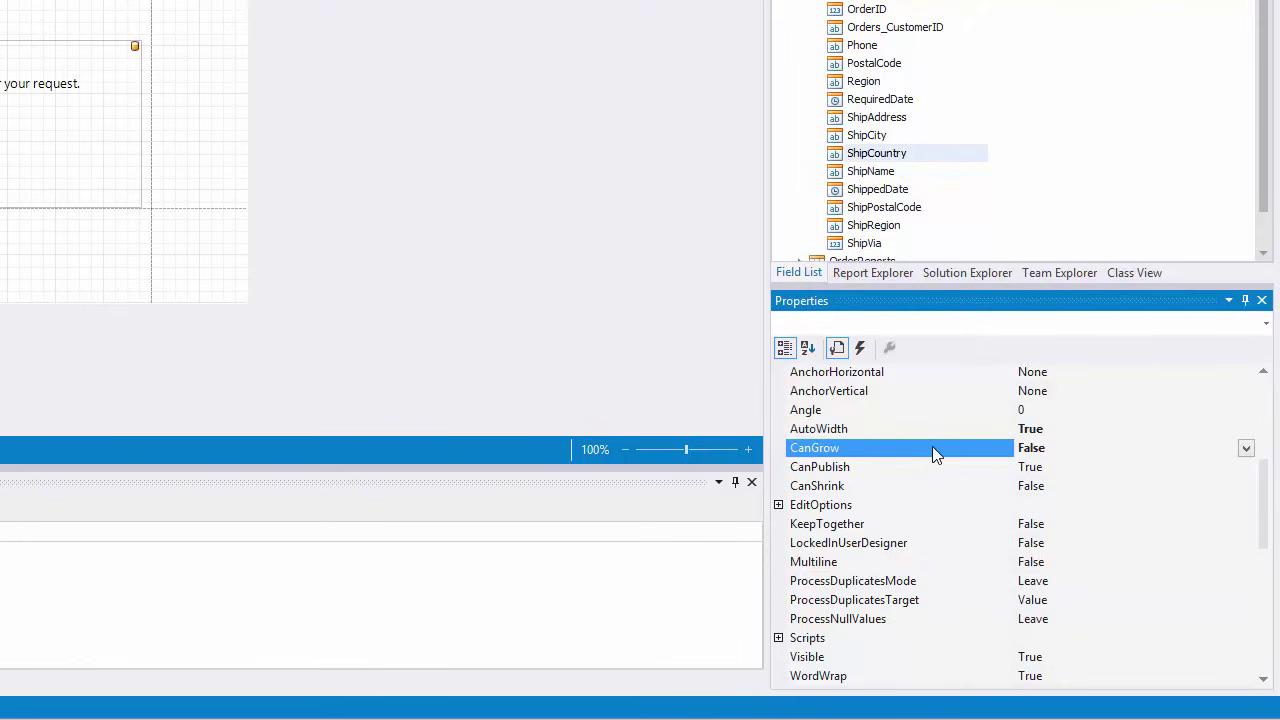
{"action": "left_click", "coordinate": [926, 677]}
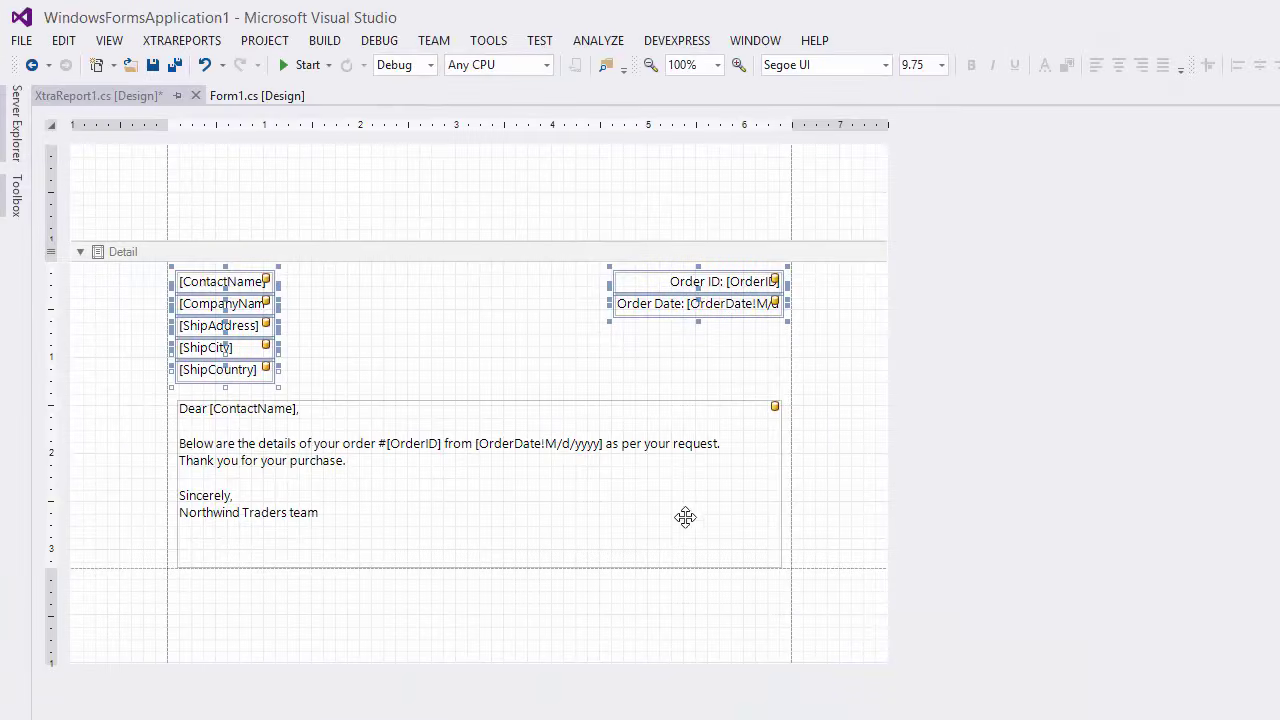
Step: Turn on KeepTogether for the Detail band
{"action": "left_click", "coordinate": [251, 258]}
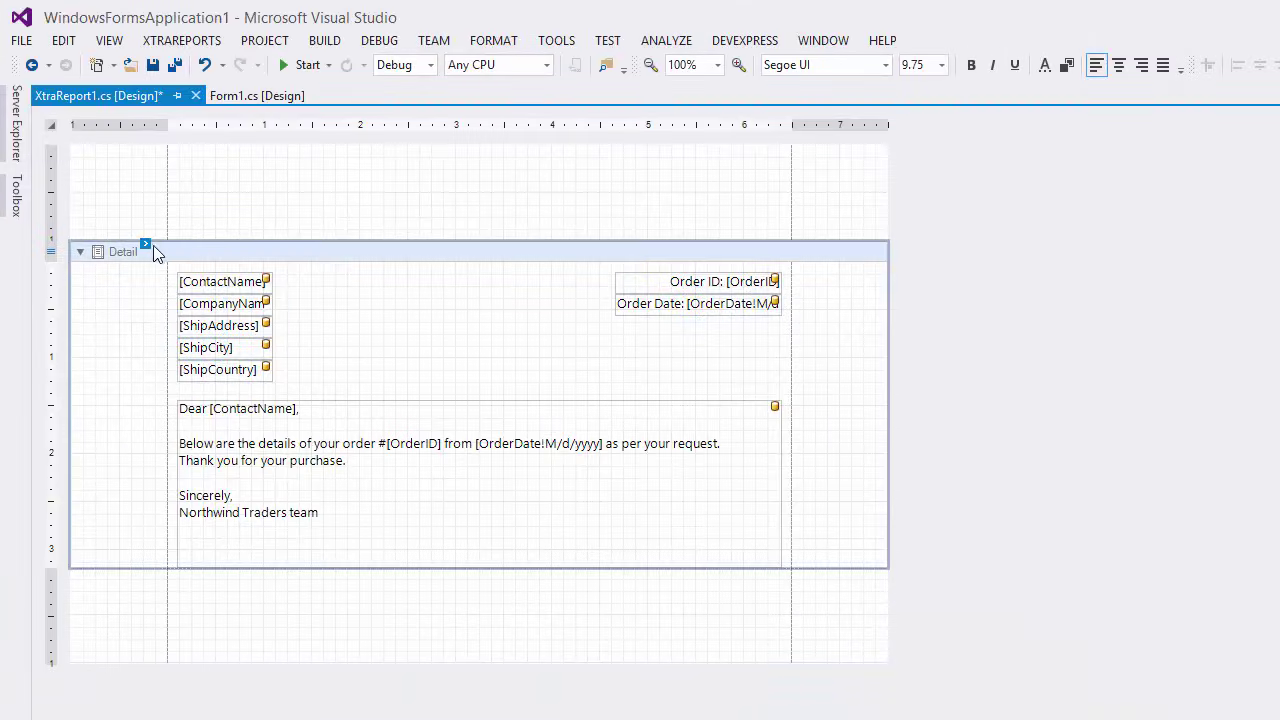
{"action": "left_click", "coordinate": [145, 244]}
{"action": "left_click", "coordinate": [210, 524]}
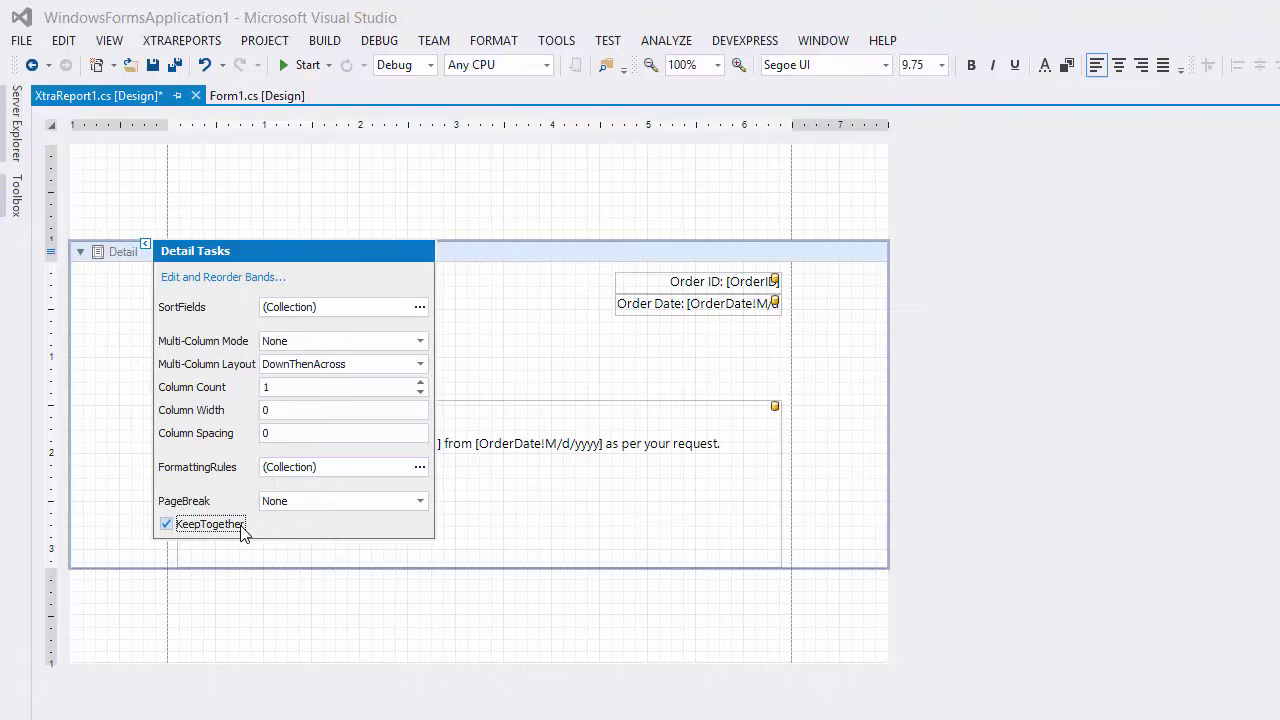
Step: Preview the generated letters and page forward to page 3
{"action": "left_click", "coordinate": [271, 711]}
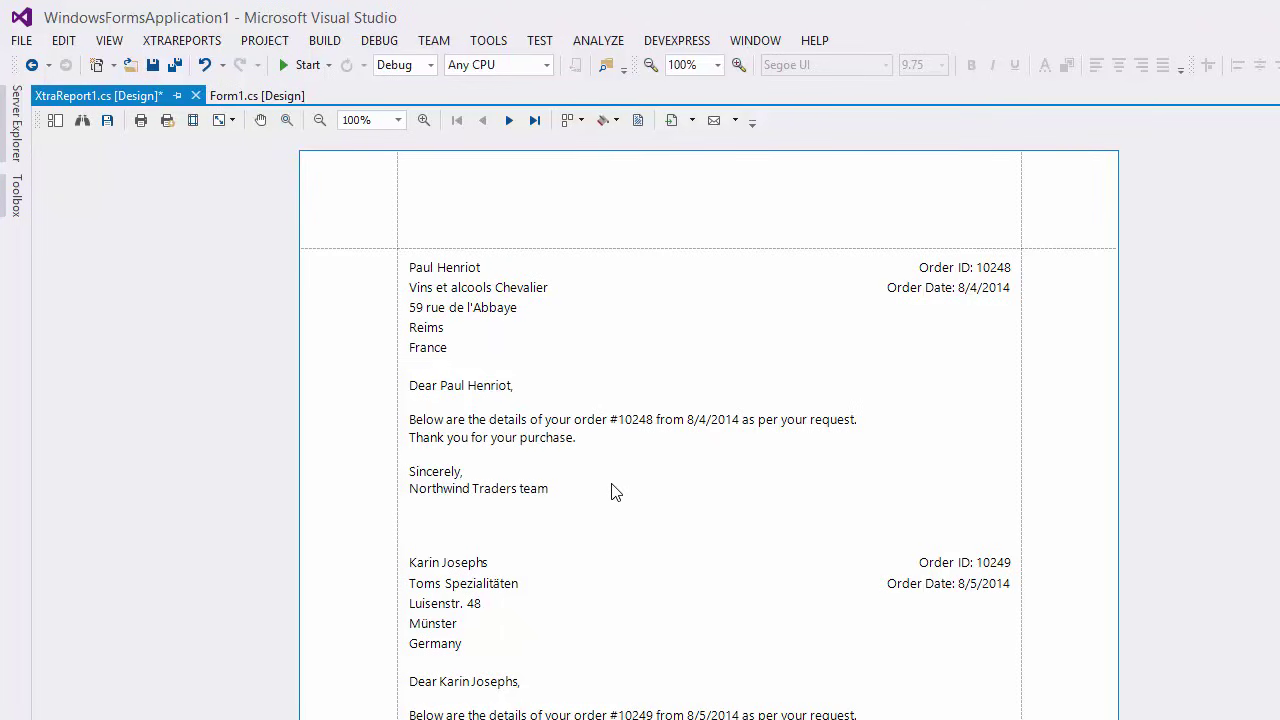
{"action": "left_click", "coordinate": [509, 121]}
{"action": "left_click", "coordinate": [509, 121]}
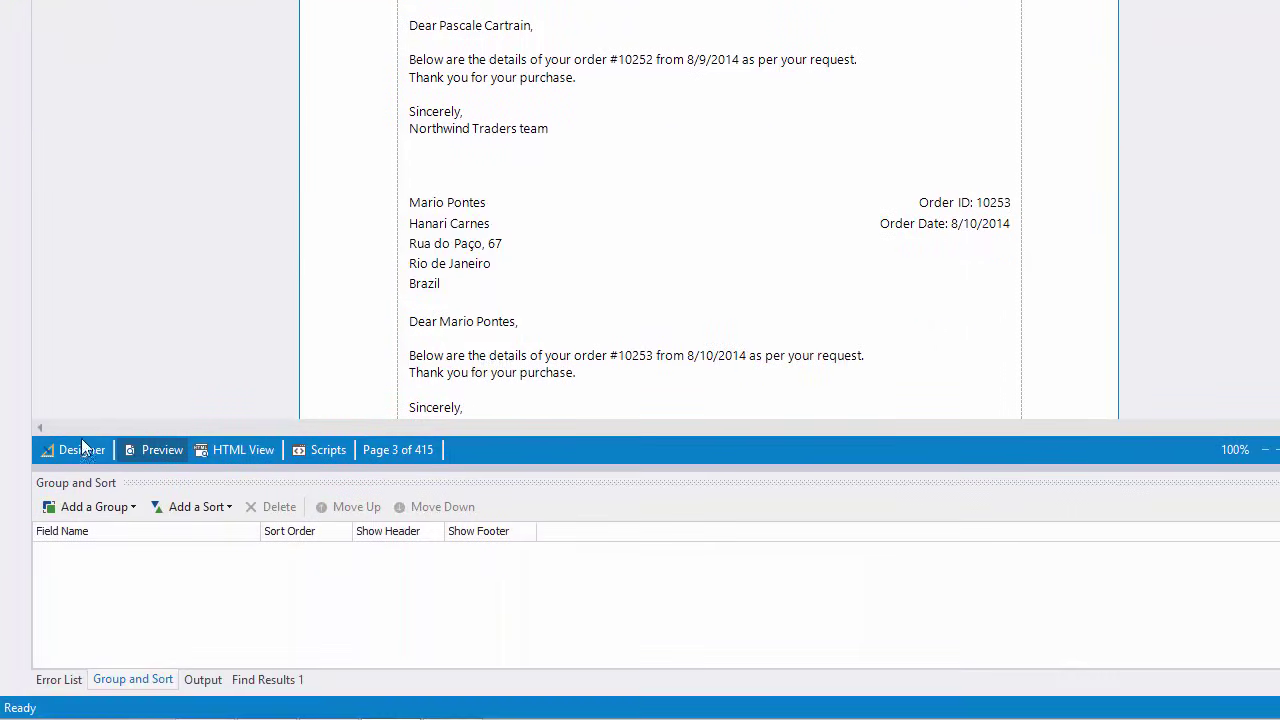
Step: Back in the Designer, add an ascending sort on the ContactName field in Group and Sort
{"action": "left_click", "coordinate": [82, 450]}
{"action": "left_click", "coordinate": [230, 507]}
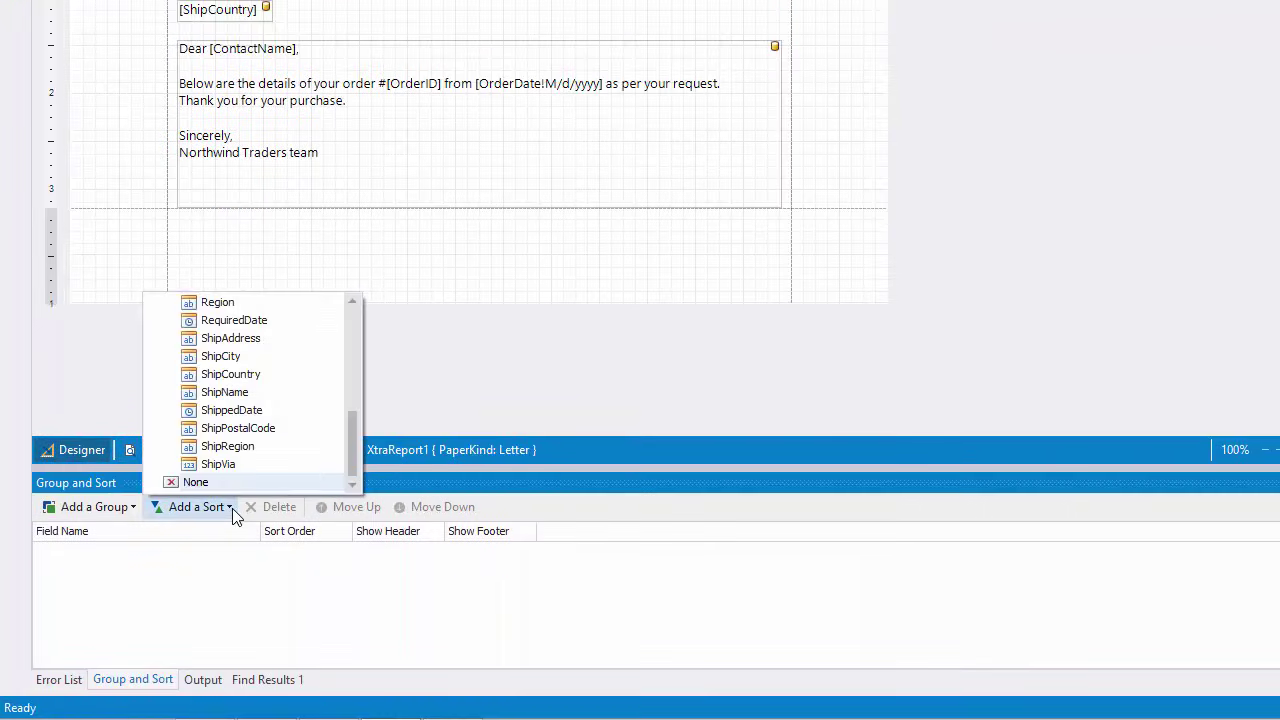
{"action": "left_click_drag", "start_coordinate": [351, 460], "coordinate": [353, 333]}
{"action": "left_click", "coordinate": [272, 390]}
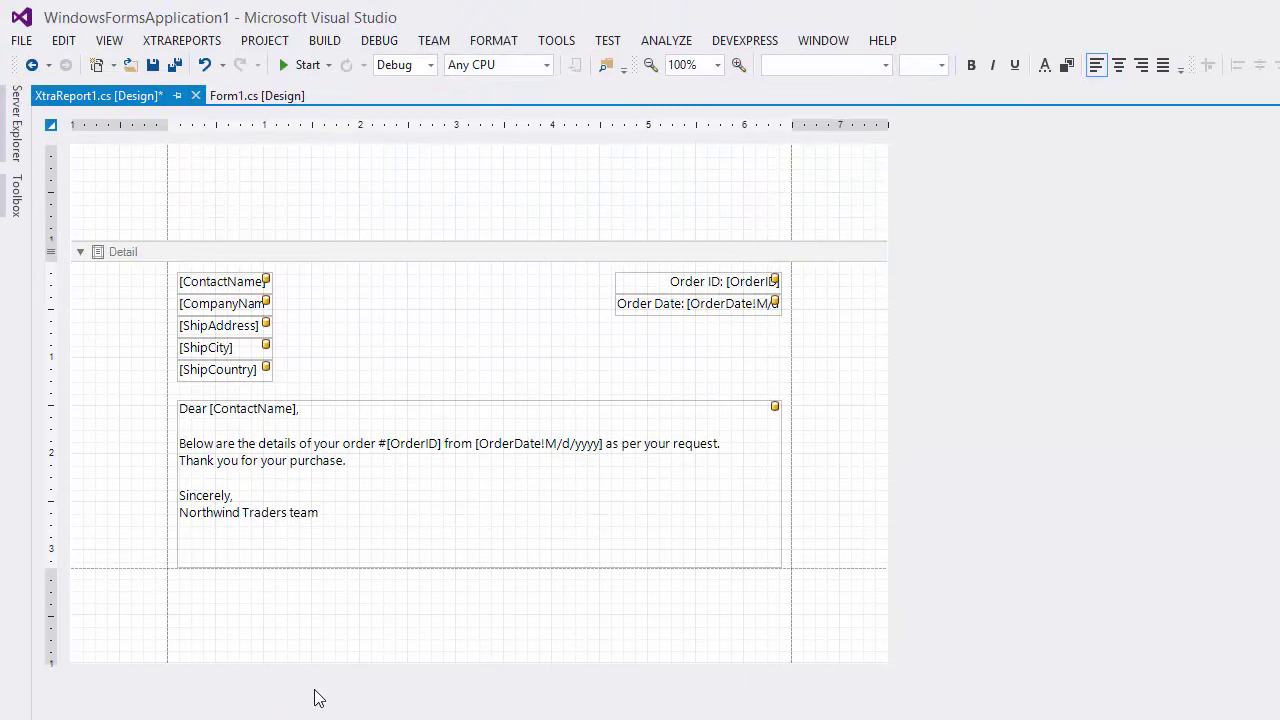
Step: Insert a detail report bound to Customers_1OrderReports beneath the Detail band
{"action": "left_click", "coordinate": [435, 398]}
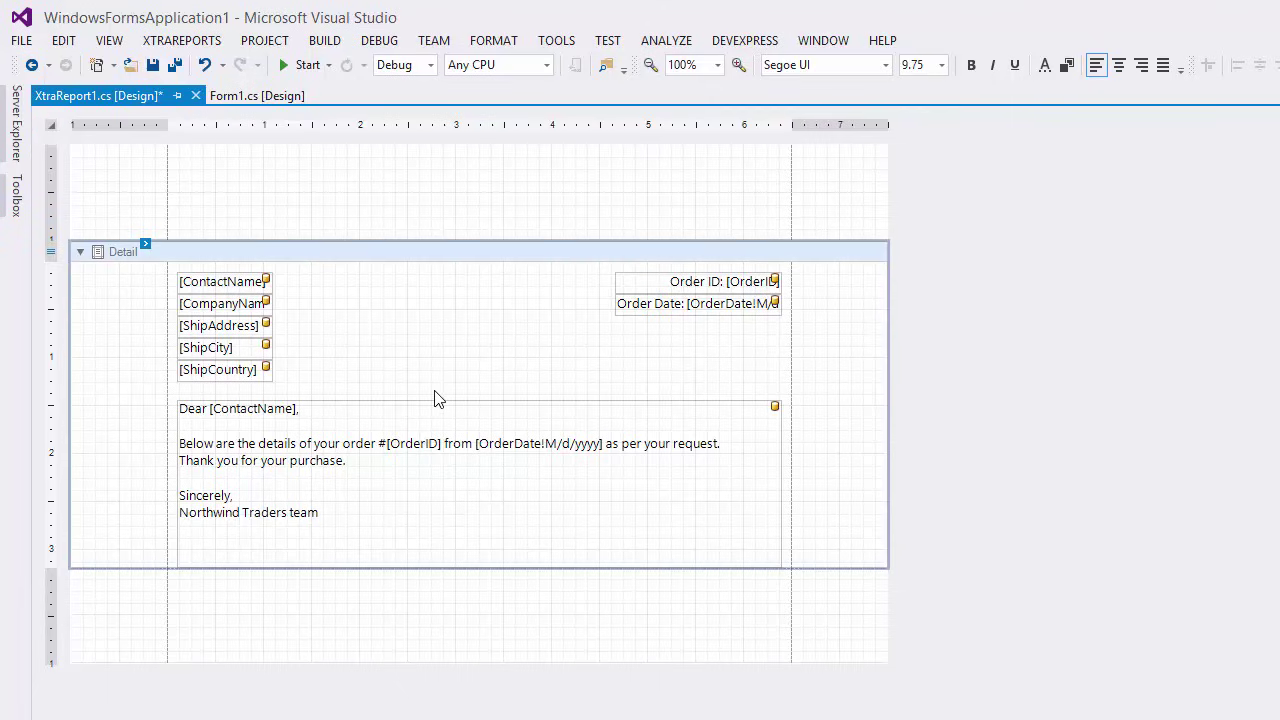
{"action": "right_click", "coordinate": [435, 398]}
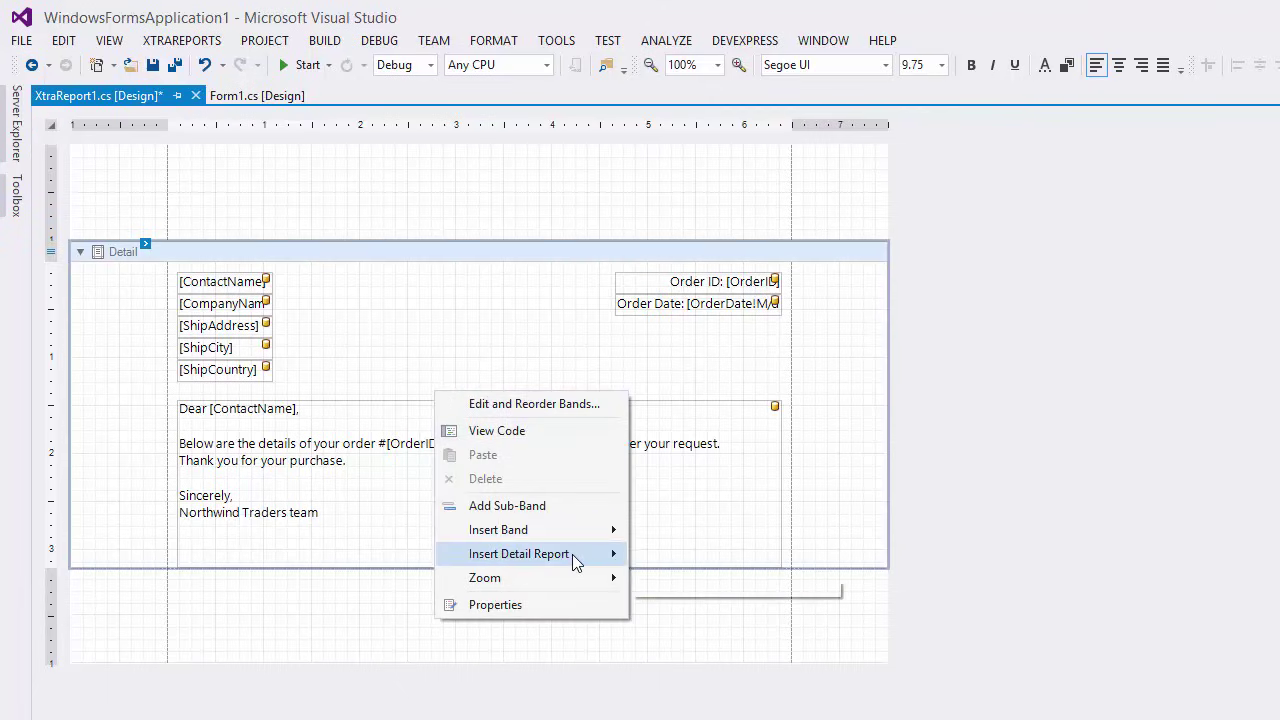
{"action": "mouse_move", "coordinate": [583, 562]}
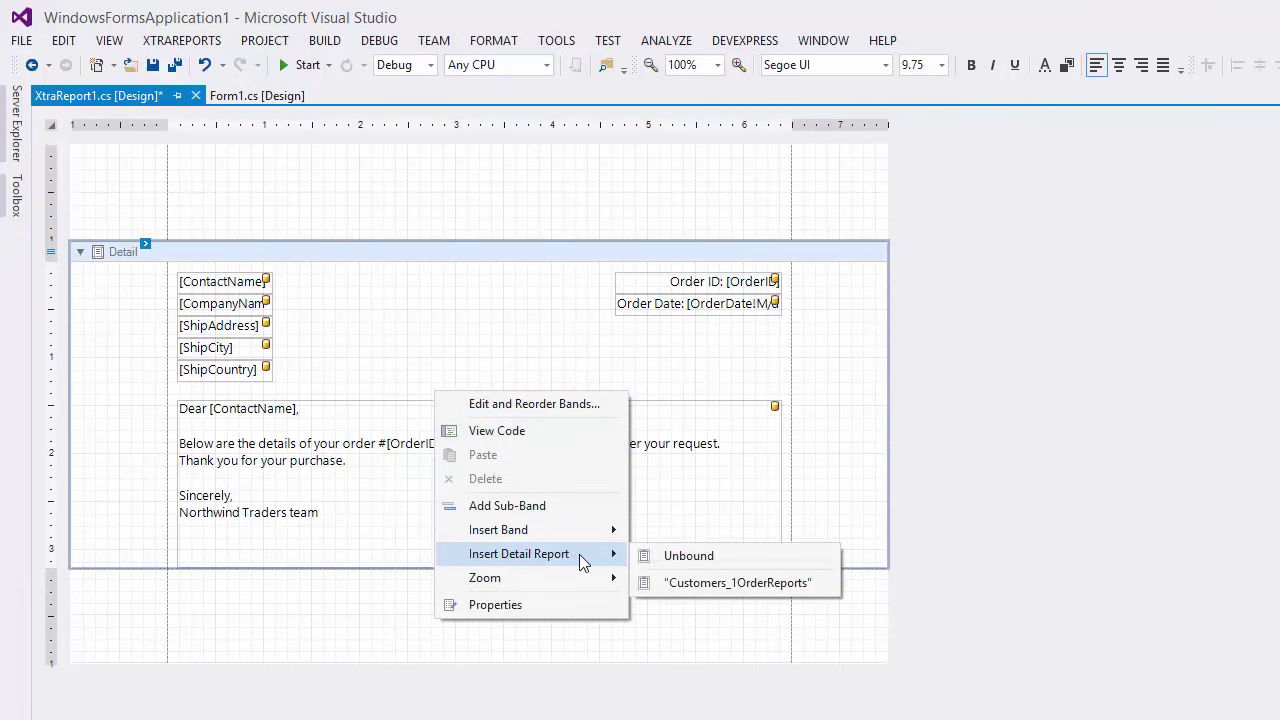
{"action": "left_click", "coordinate": [826, 592]}
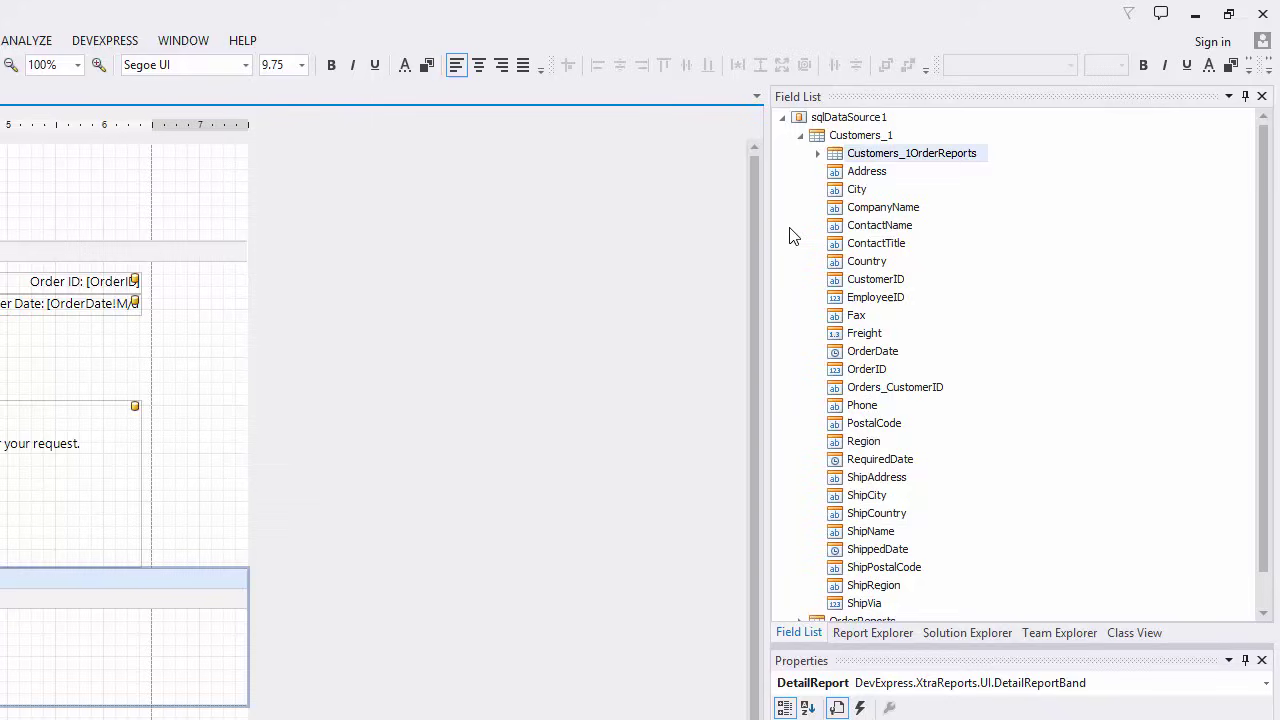
Step: Add a calculated field named NetPrice to Customers_1OrderReports
{"action": "left_click", "coordinate": [818, 155]}
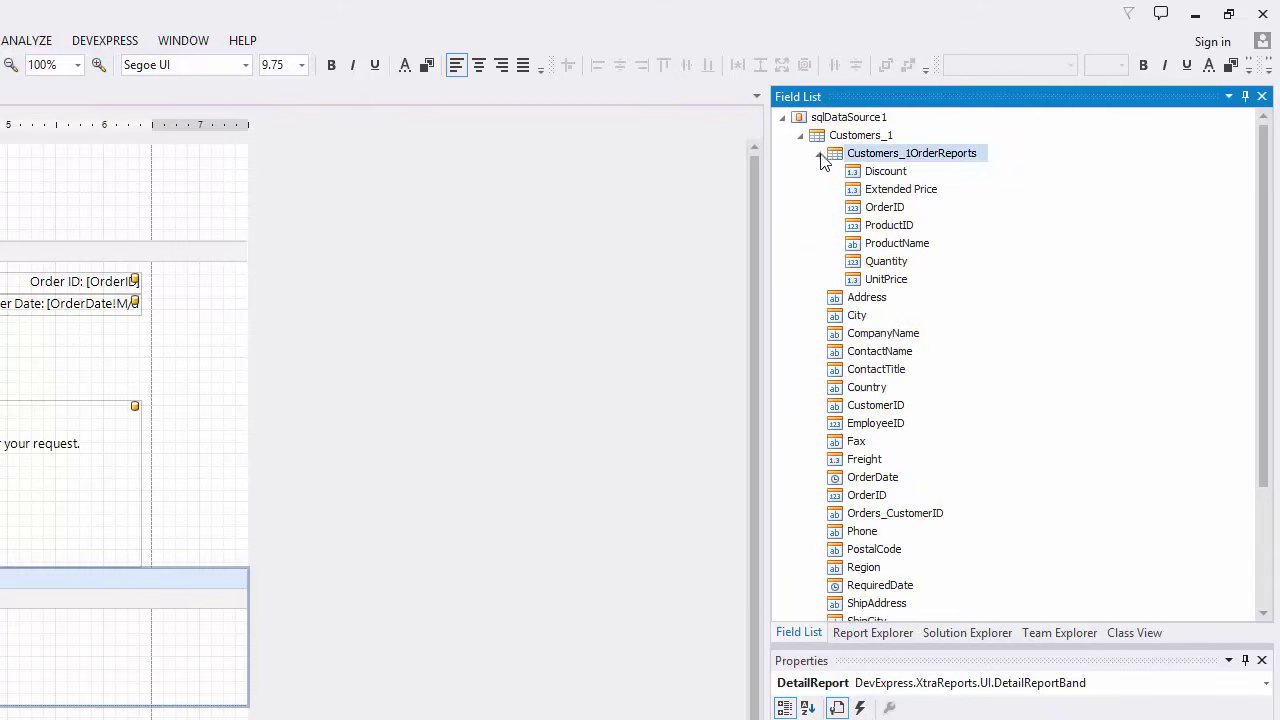
{"action": "right_click", "coordinate": [934, 161]}
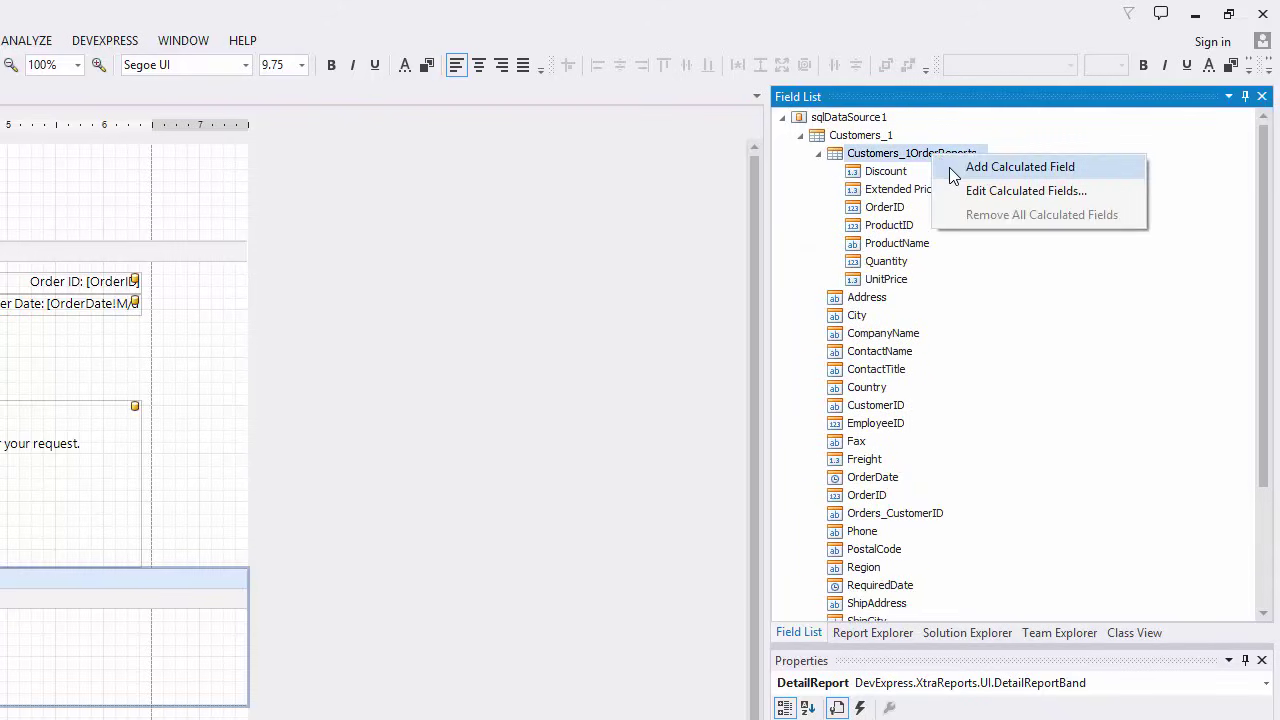
{"action": "left_click", "coordinate": [1018, 167]}
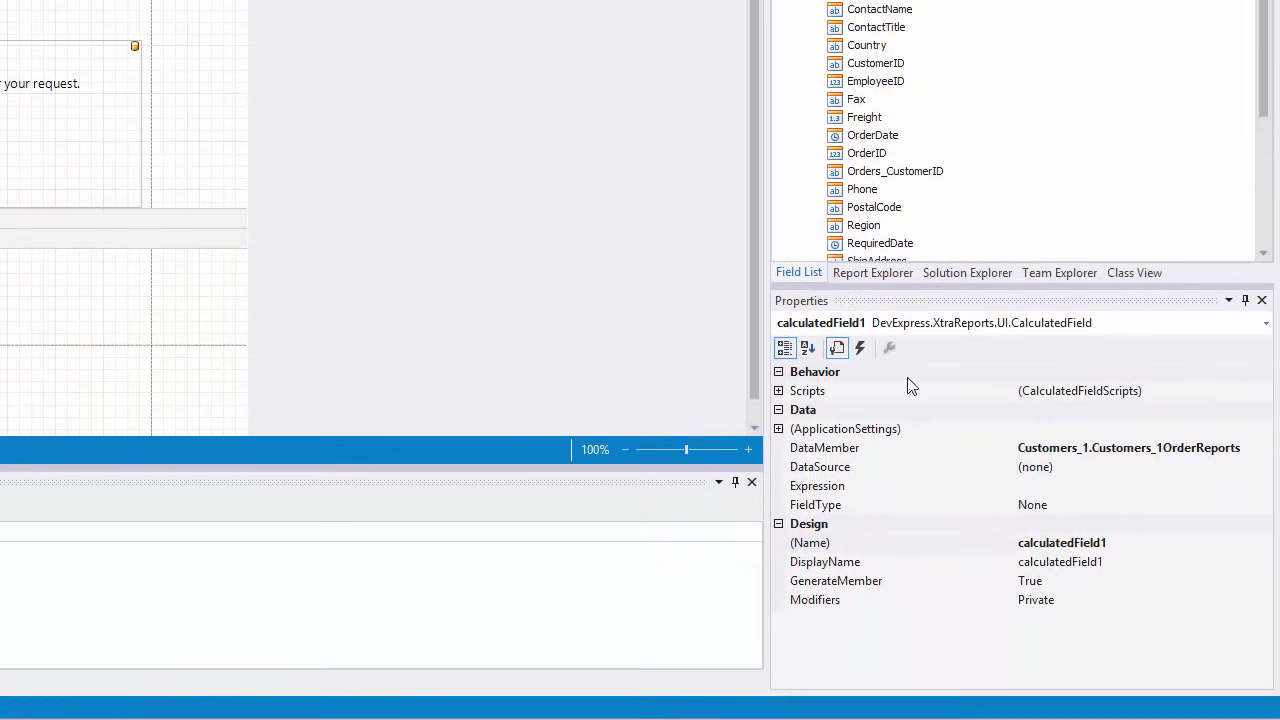
{"action": "left_click", "coordinate": [910, 543]}
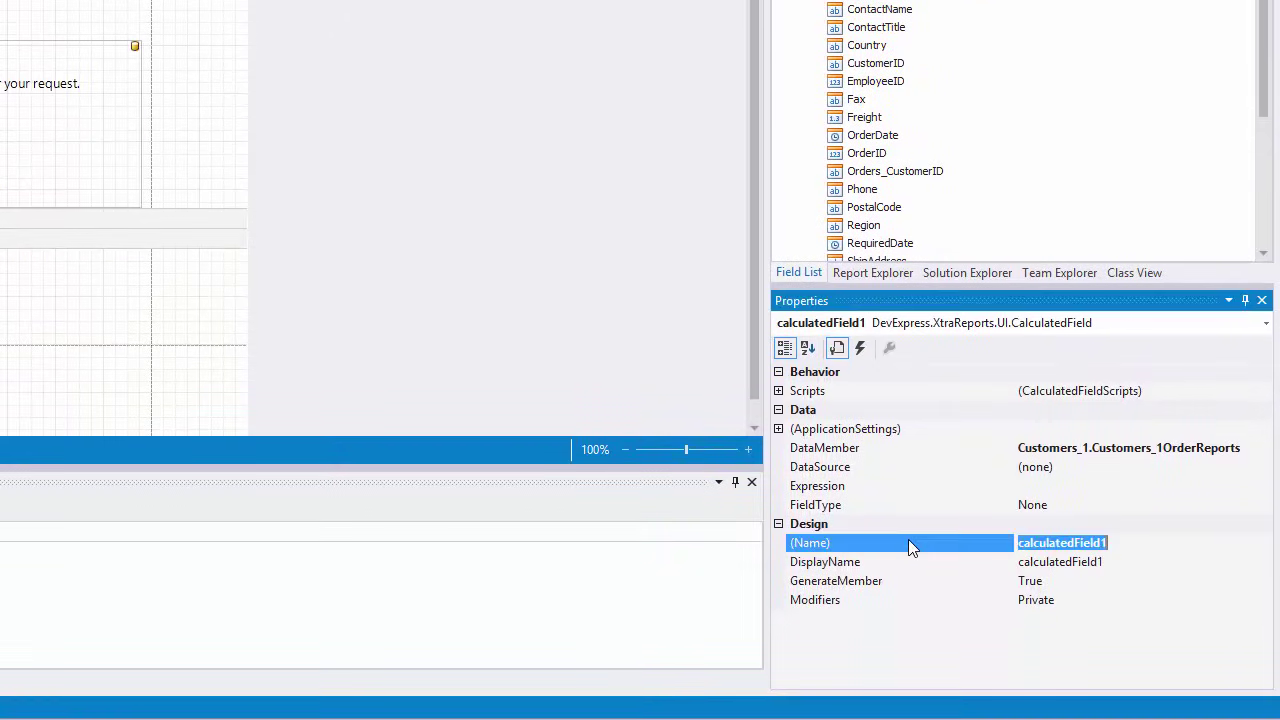
{"action": "type", "text": "NetPrice"}
{"action": "key", "text": "Return"}
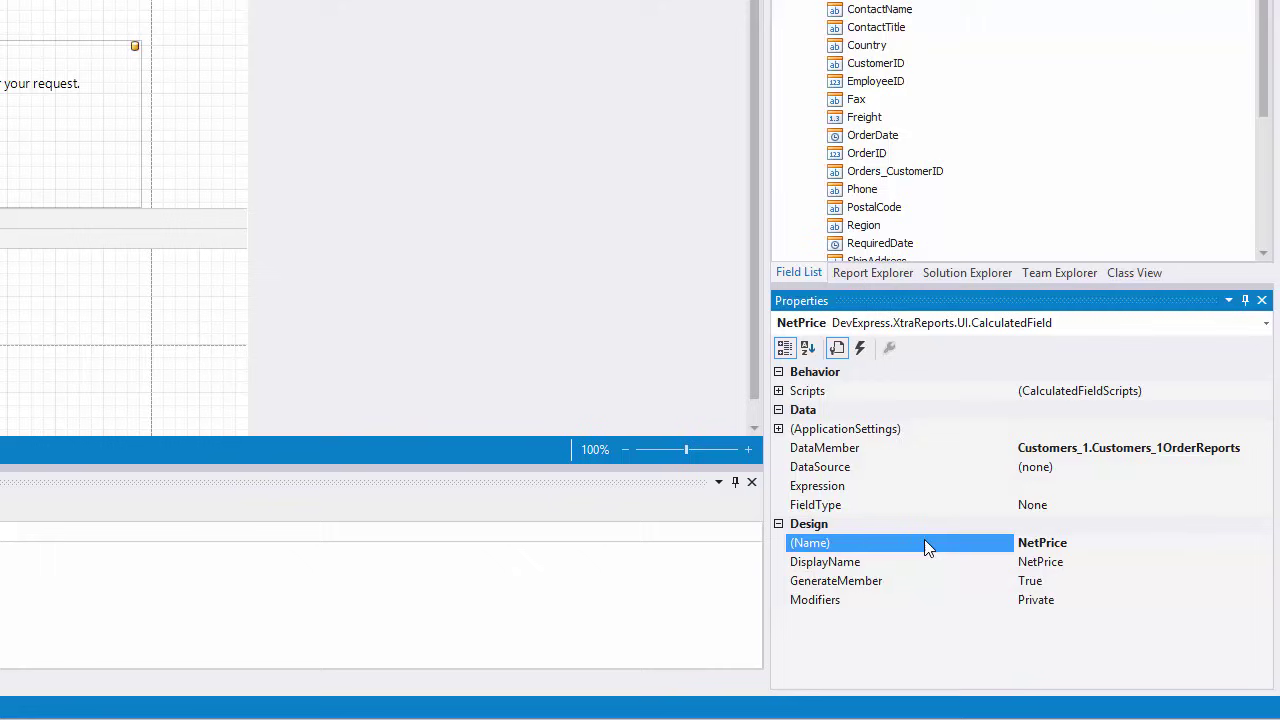
Step: Set the NetPrice expression to [UnitPrice] - [Discount] in the Expression Editor
{"action": "left_click", "coordinate": [929, 487]}
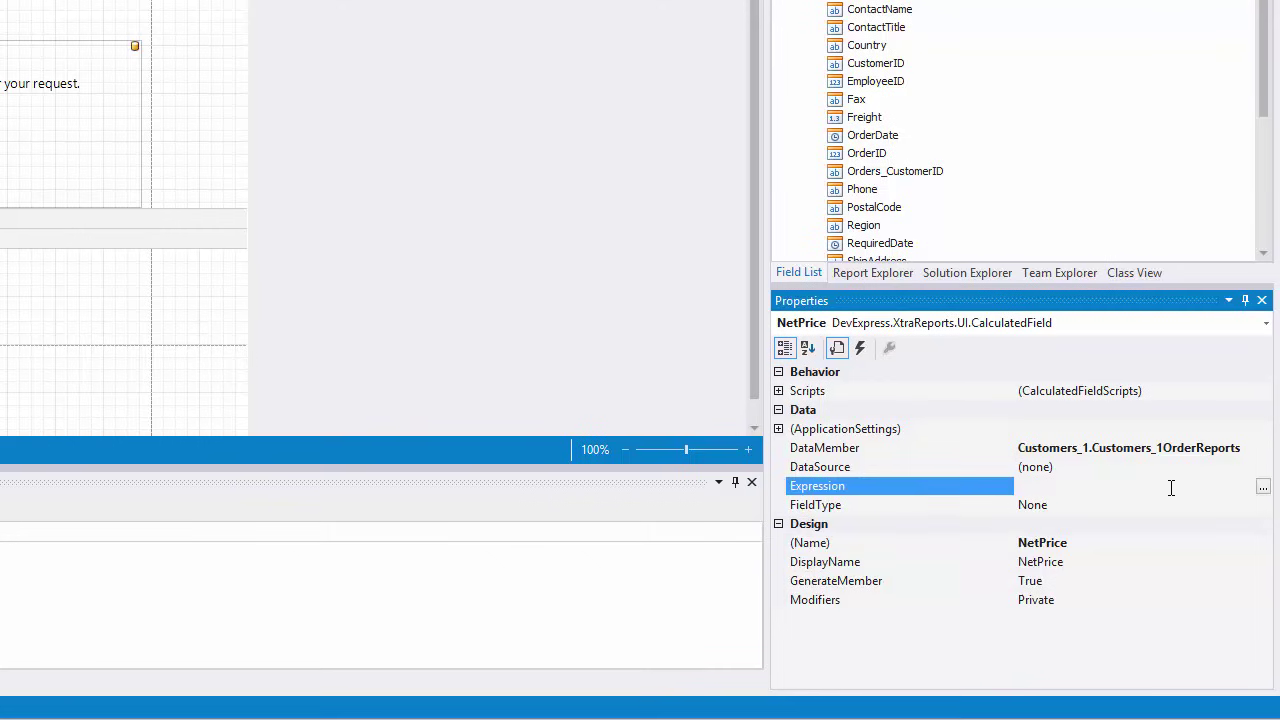
{"action": "left_click", "coordinate": [1262, 490]}
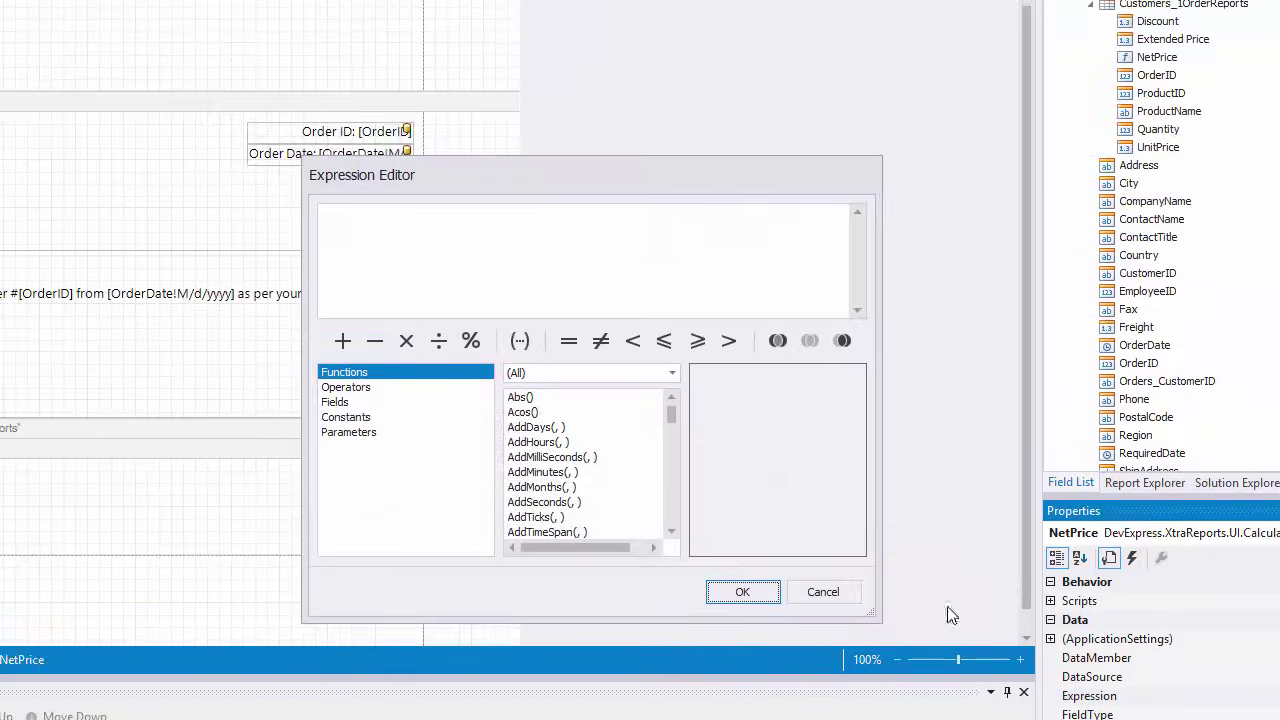
{"action": "left_click", "coordinate": [106, 196]}
{"action": "double_click", "coordinate": [582, 499]}
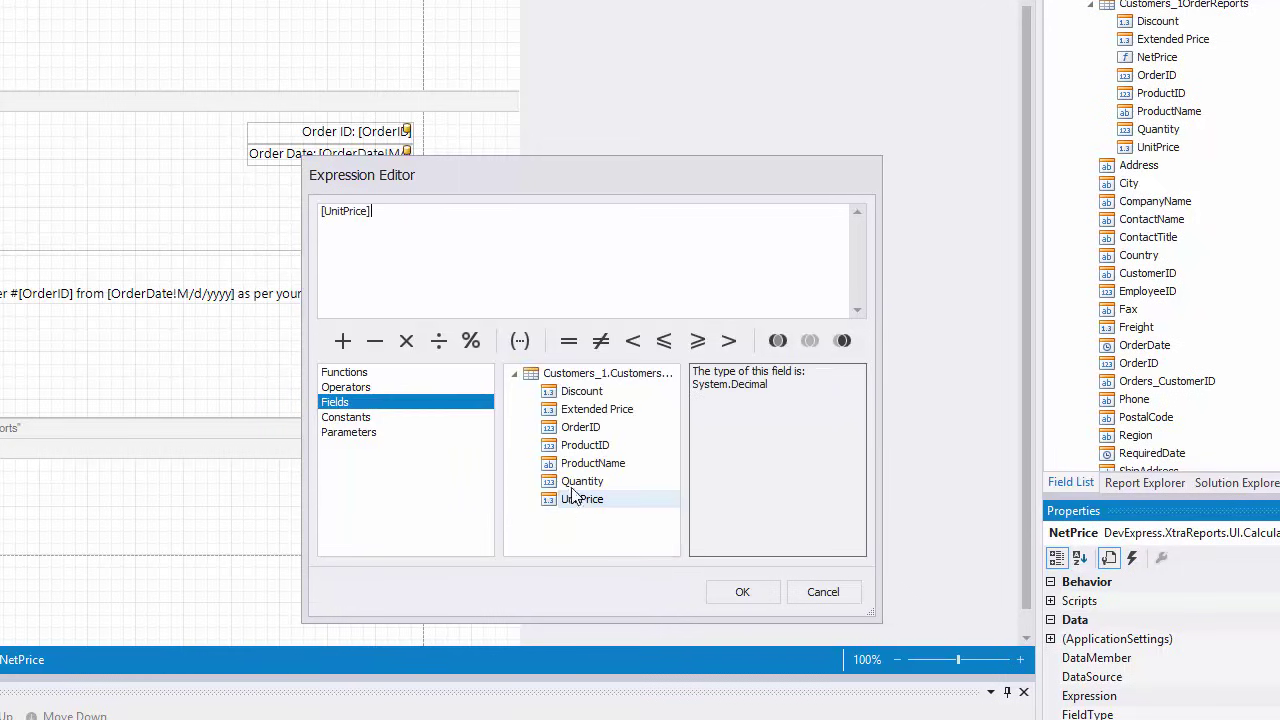
{"action": "left_click", "coordinate": [378, 344]}
{"action": "double_click", "coordinate": [581, 391]}
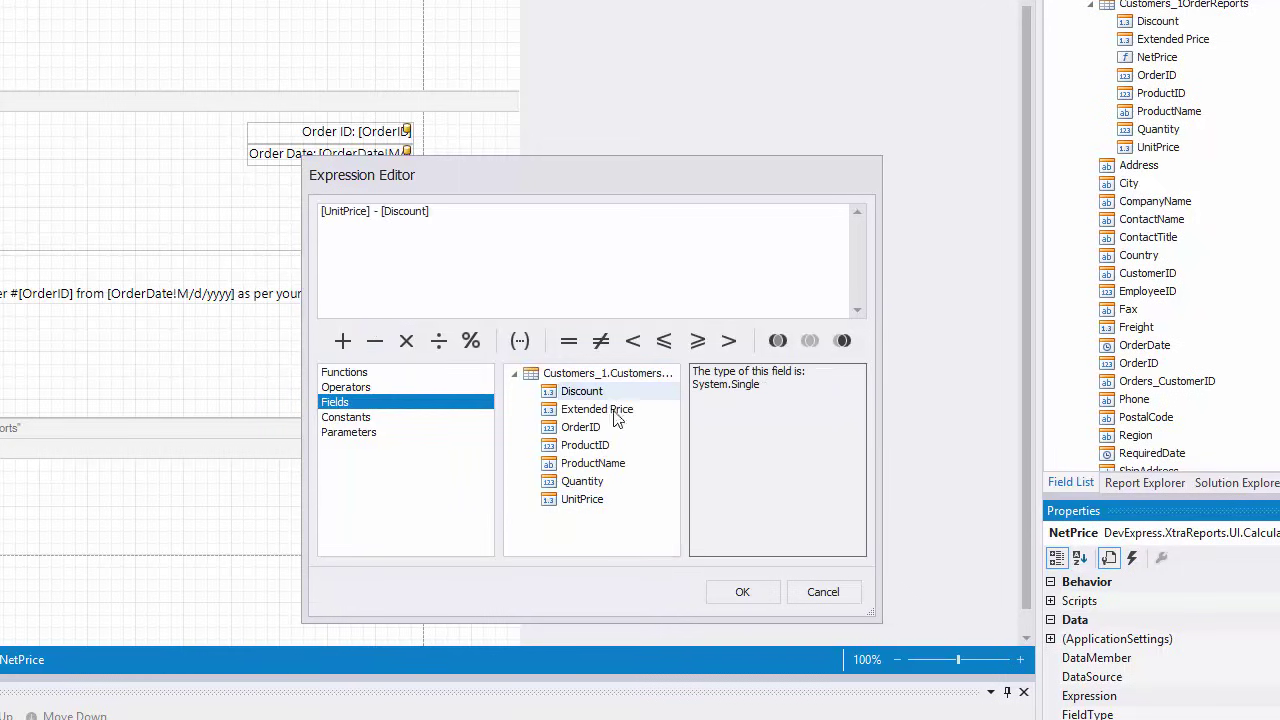
{"action": "left_click", "coordinate": [760, 596]}
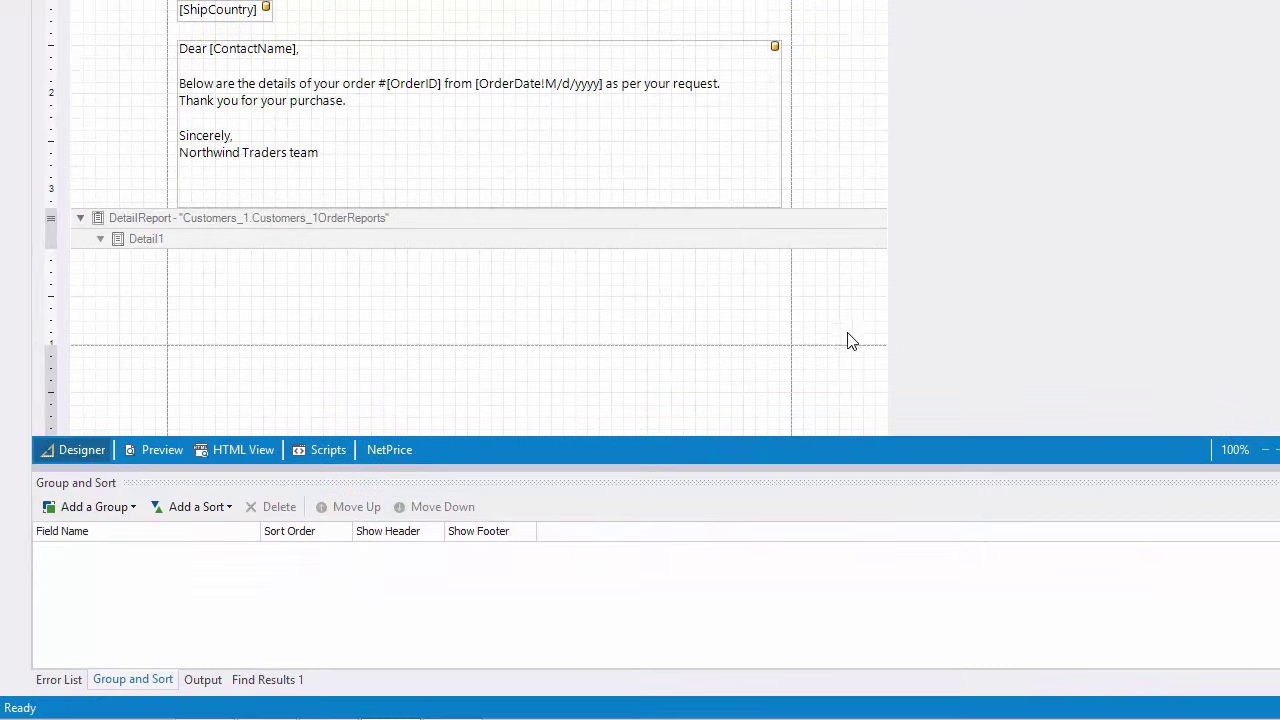
Step: Insert a GroupHeader band above Detail1 inside the DetailReport band
{"action": "left_click", "coordinate": [728, 316]}
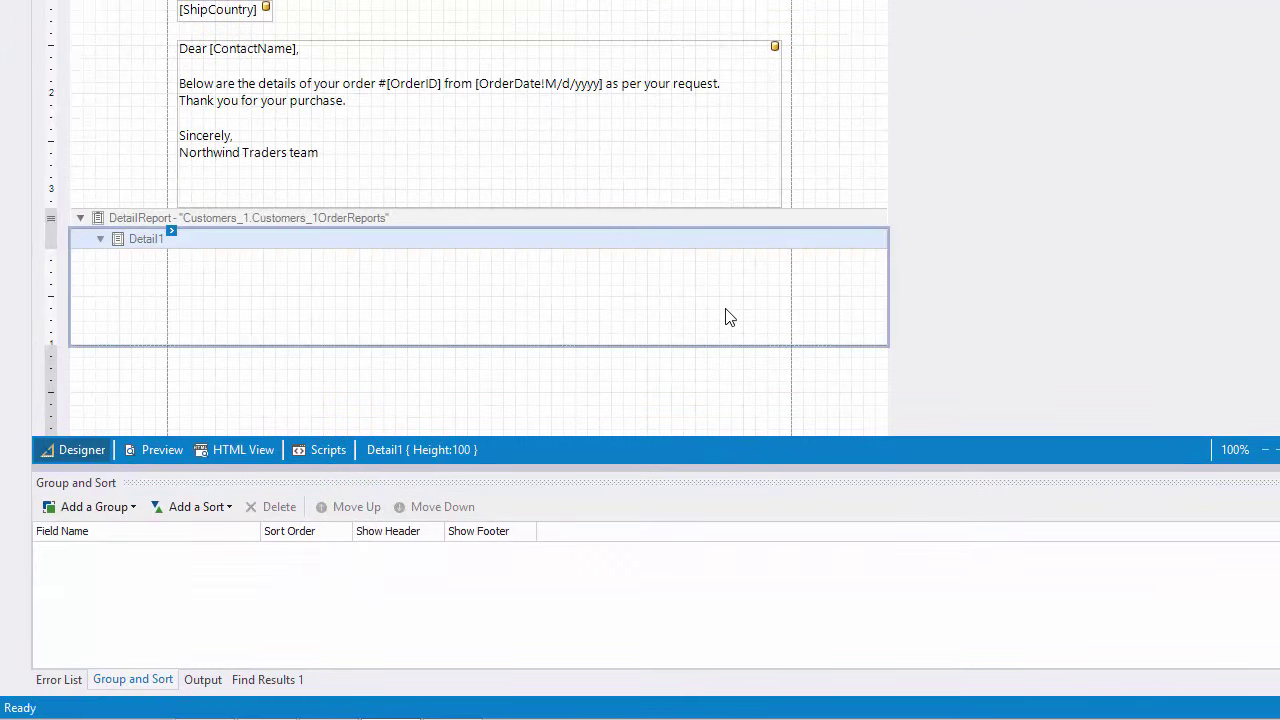
{"action": "right_click", "coordinate": [728, 316]}
{"action": "mouse_move", "coordinate": [834, 457]}
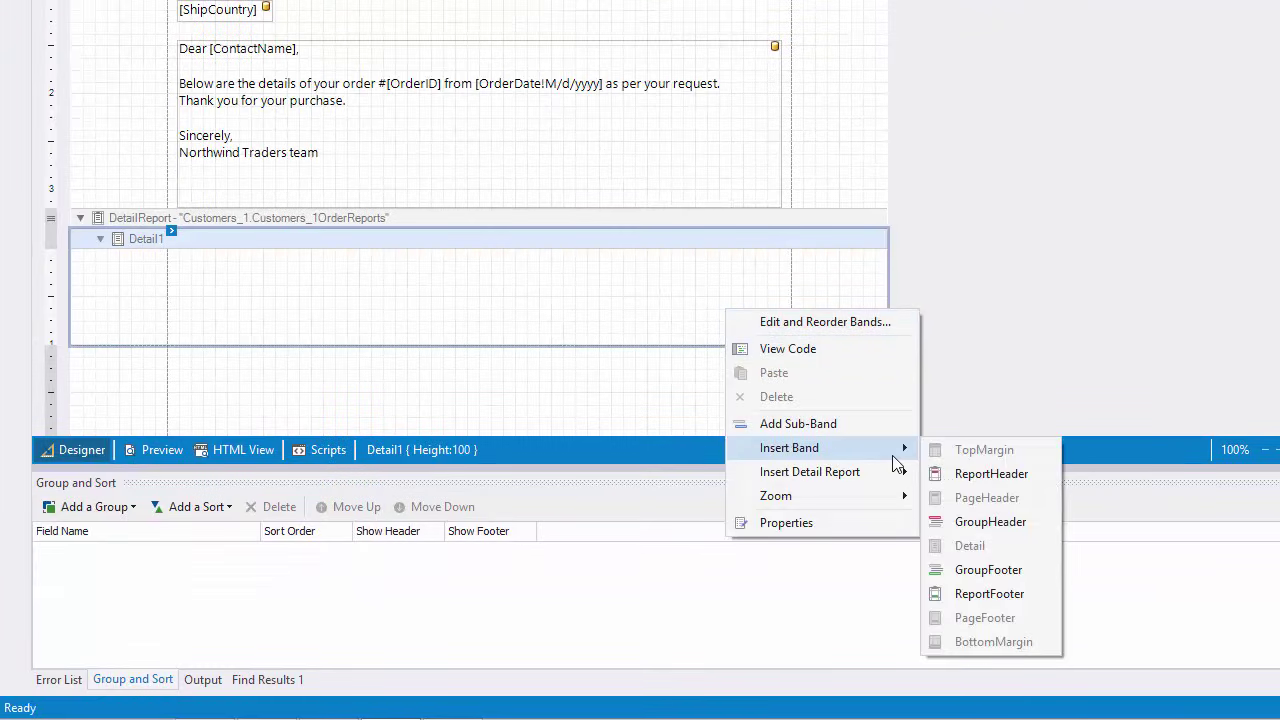
{"action": "left_click", "coordinate": [1041, 524]}
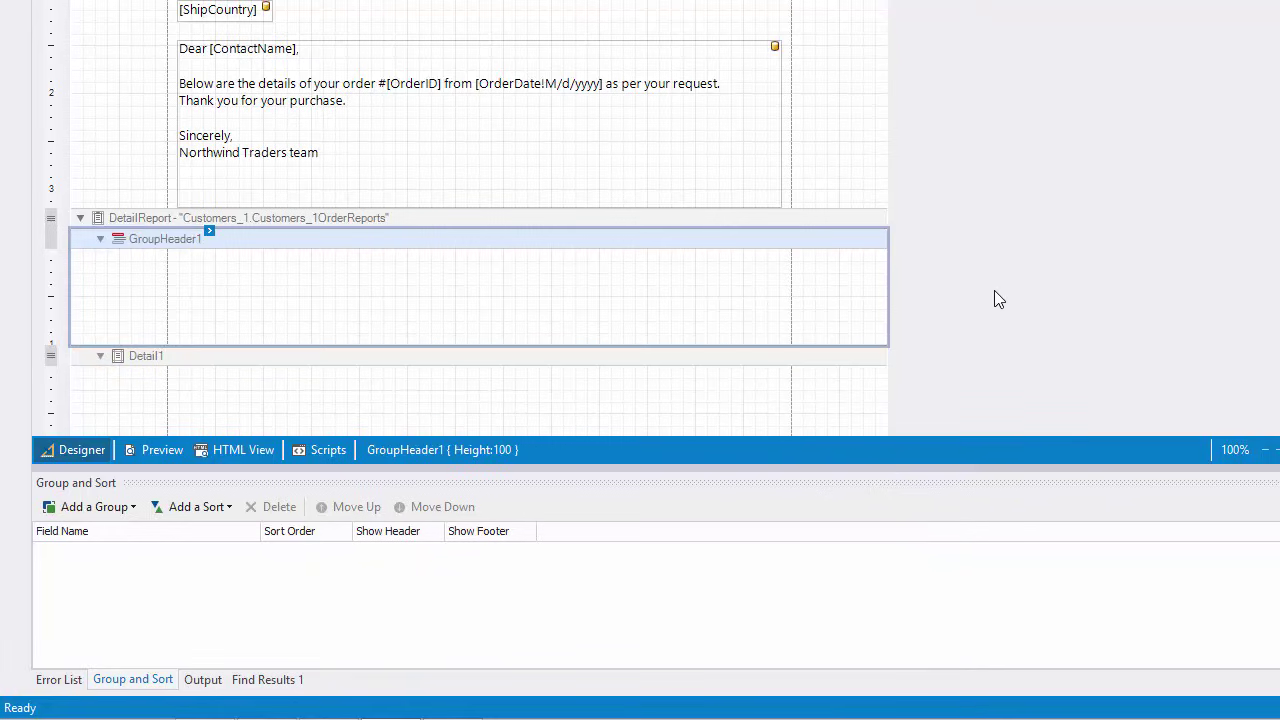
{"action": "scroll", "coordinate": [1000, 270], "scroll_direction": "down", "scroll_amount": 2}
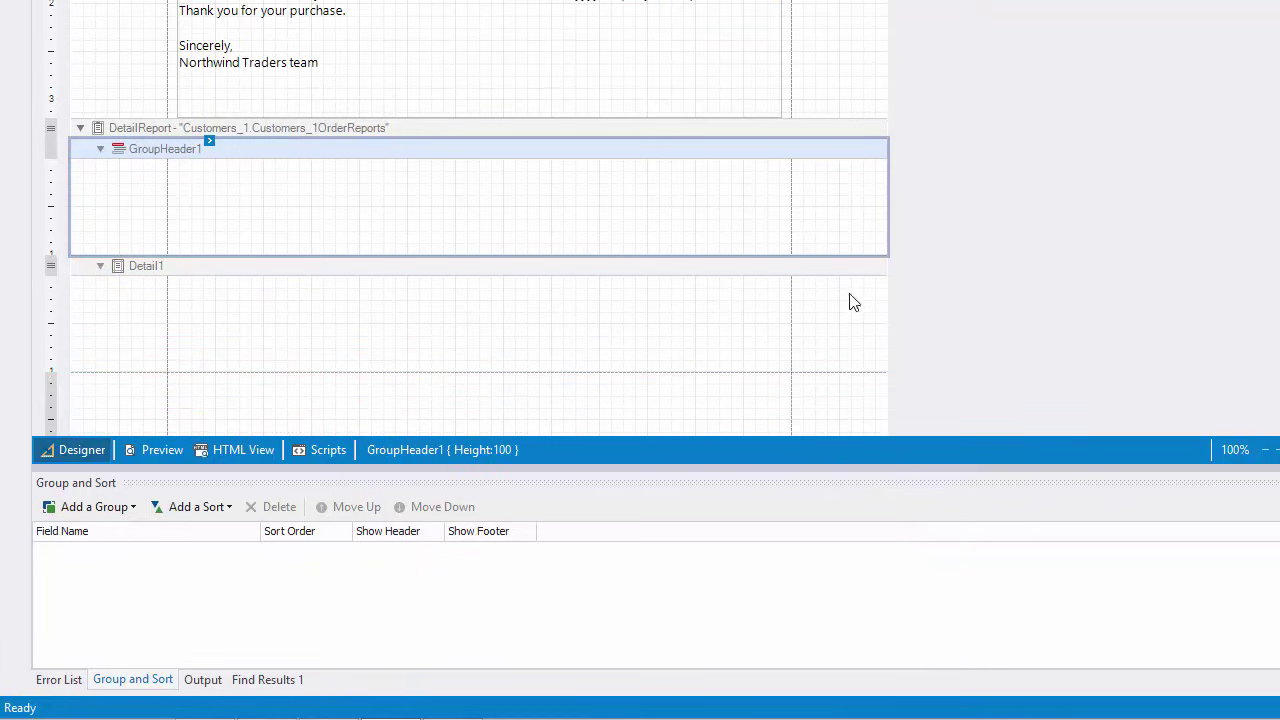
{"action": "left_click", "coordinate": [706, 332]}
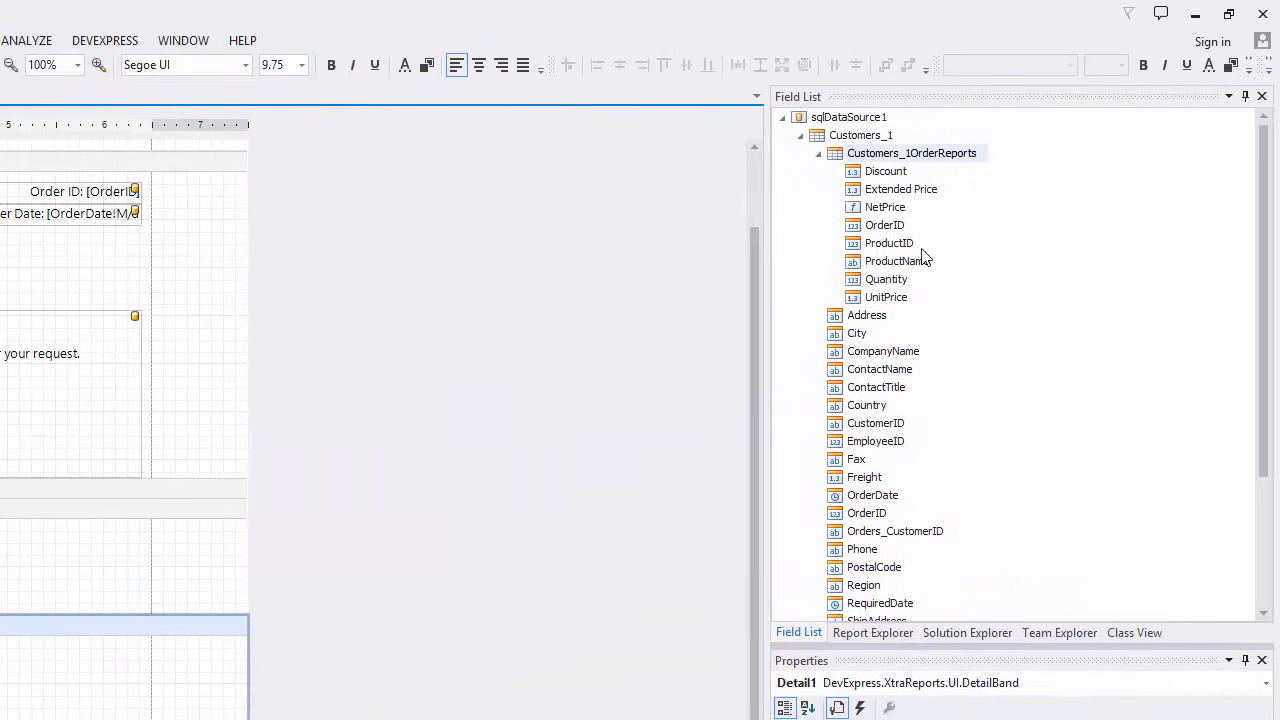
Step: Drop ProductID, ProductName, Quantity, UnitPrice, Discount and NetPrice into Detail1 as a data-row table
{"action": "left_click", "coordinate": [921, 250]}
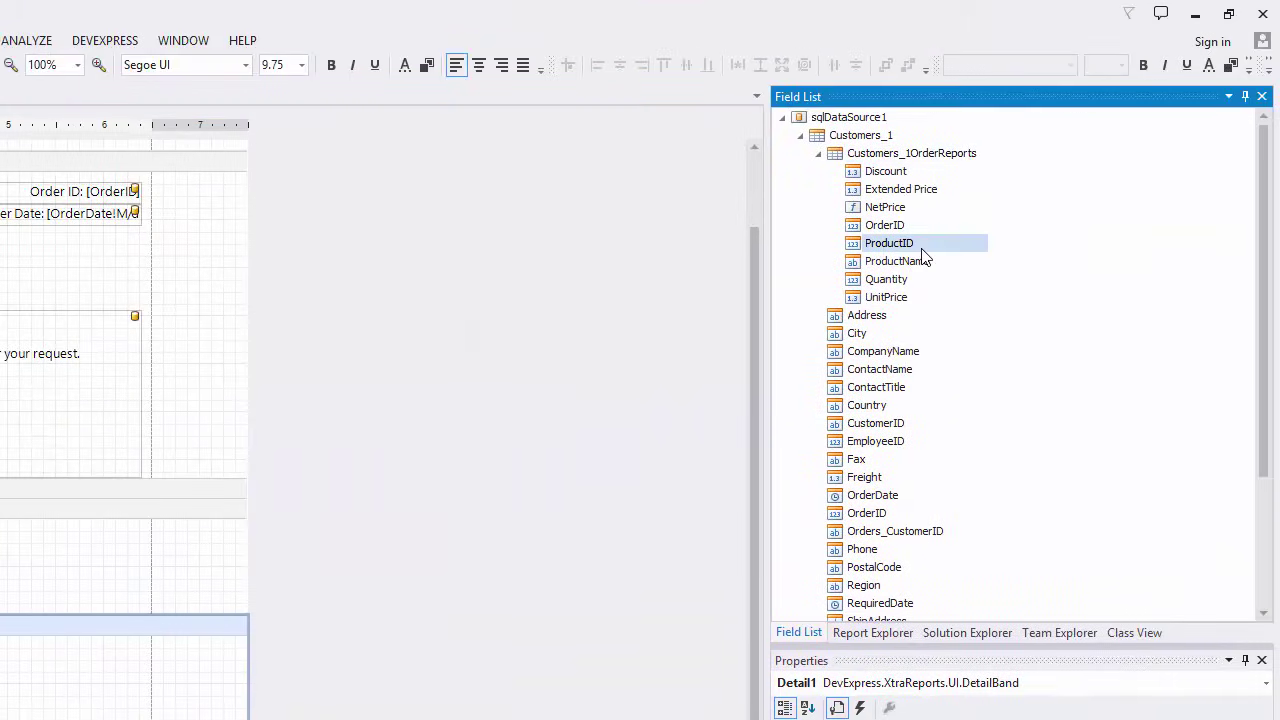
{"action": "left_click", "coordinate": [925, 262], "text": "ctrl"}
{"action": "left_click", "coordinate": [933, 284], "text": "ctrl"}
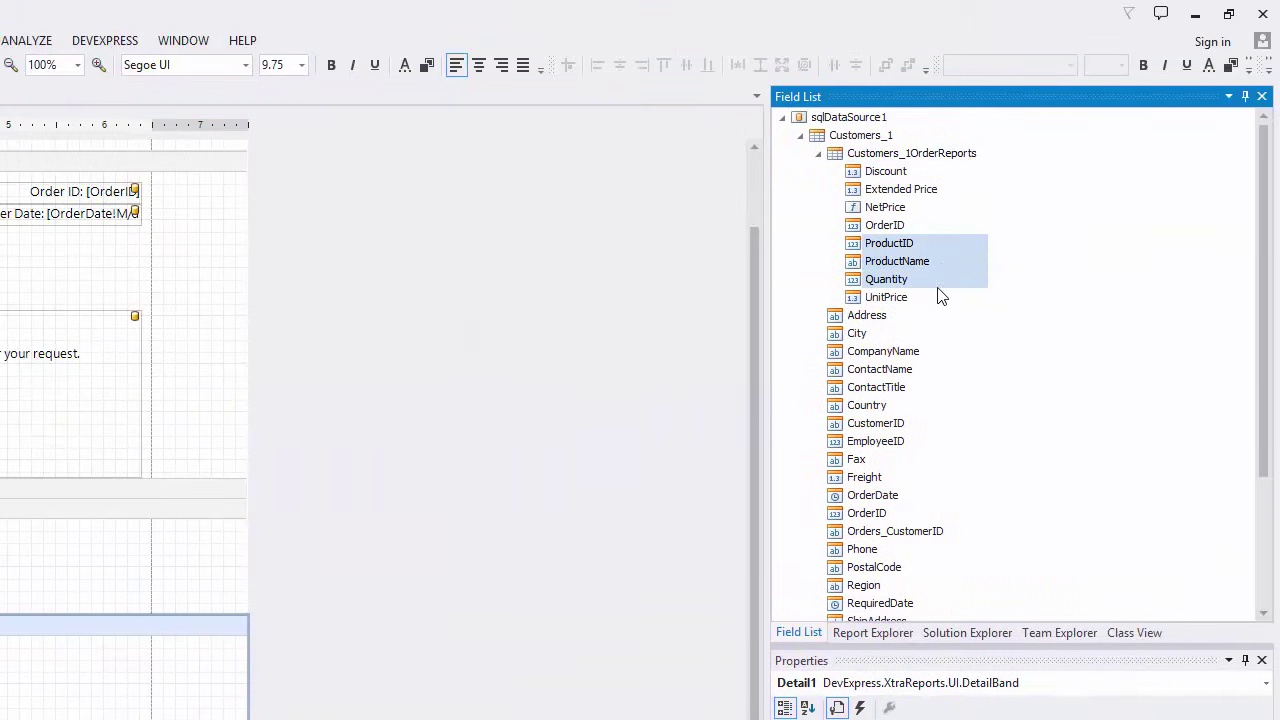
{"action": "left_click", "coordinate": [940, 298], "text": "ctrl"}
{"action": "left_click", "coordinate": [930, 175], "text": "ctrl"}
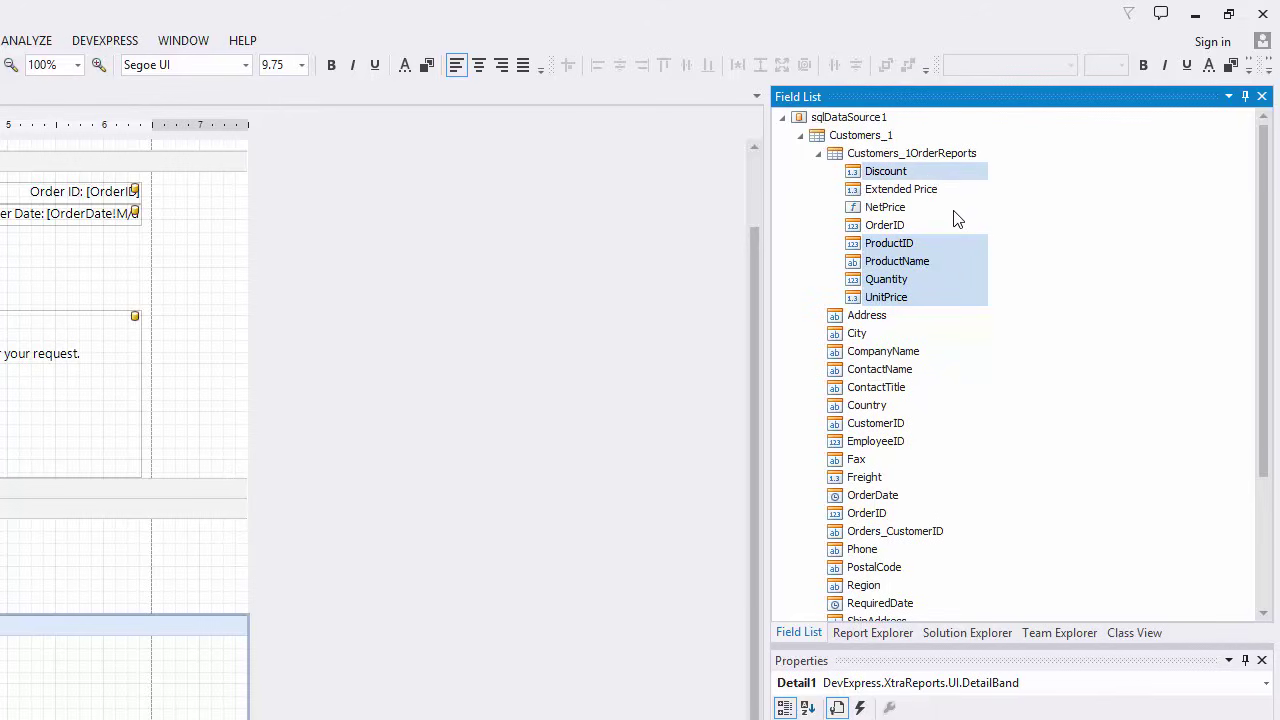
{"action": "left_click", "coordinate": [954, 210], "text": "ctrl"}
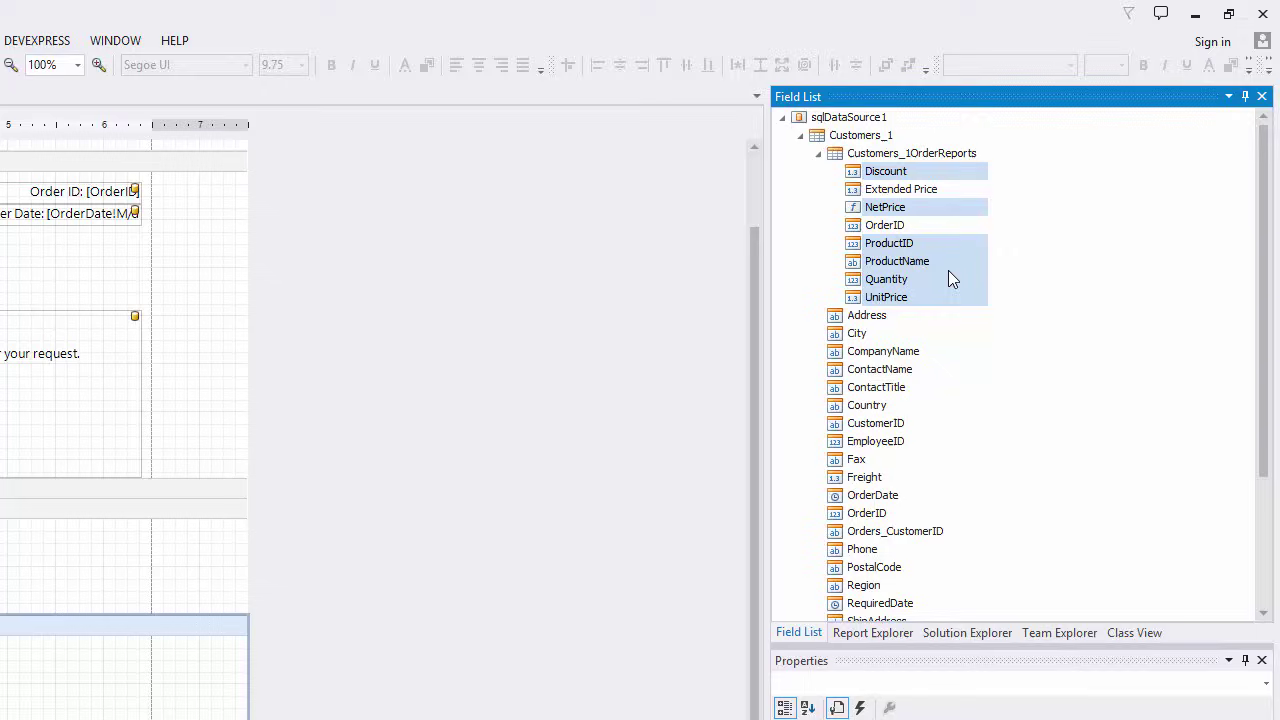
{"action": "left_click_drag", "start_coordinate": [948, 270], "coordinate": [101, 656]}
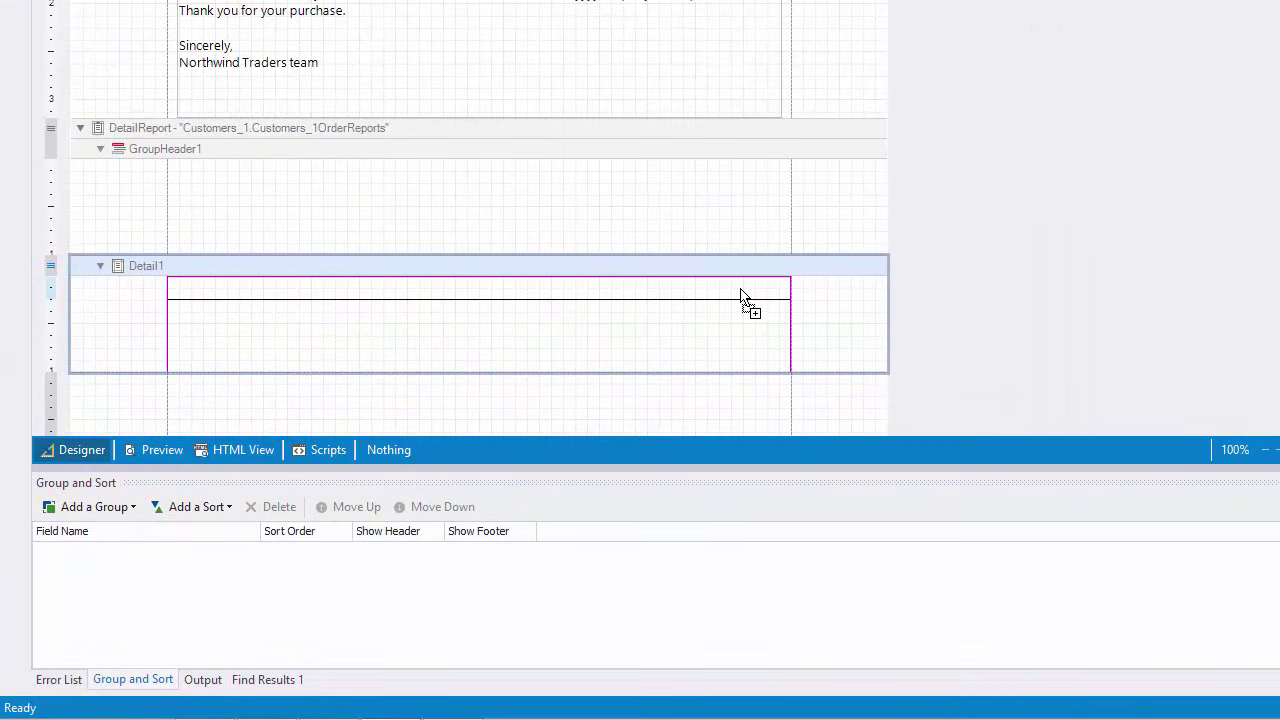
{"action": "left_click_drag", "start_coordinate": [741, 296], "coordinate": [745, 293]}
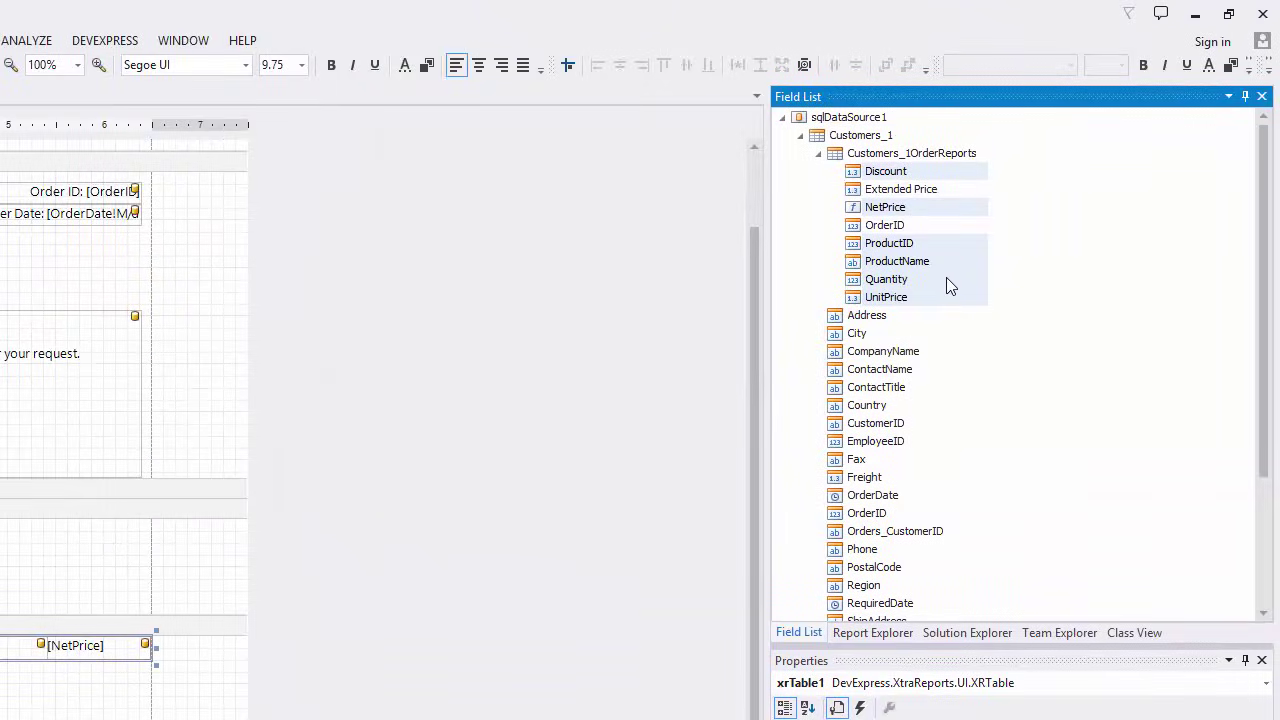
Step: Create the matching column-caption row in GroupHeader1 and shrink both bands to fit
{"action": "left_click_drag", "start_coordinate": [949, 278], "coordinate": [105, 540]}
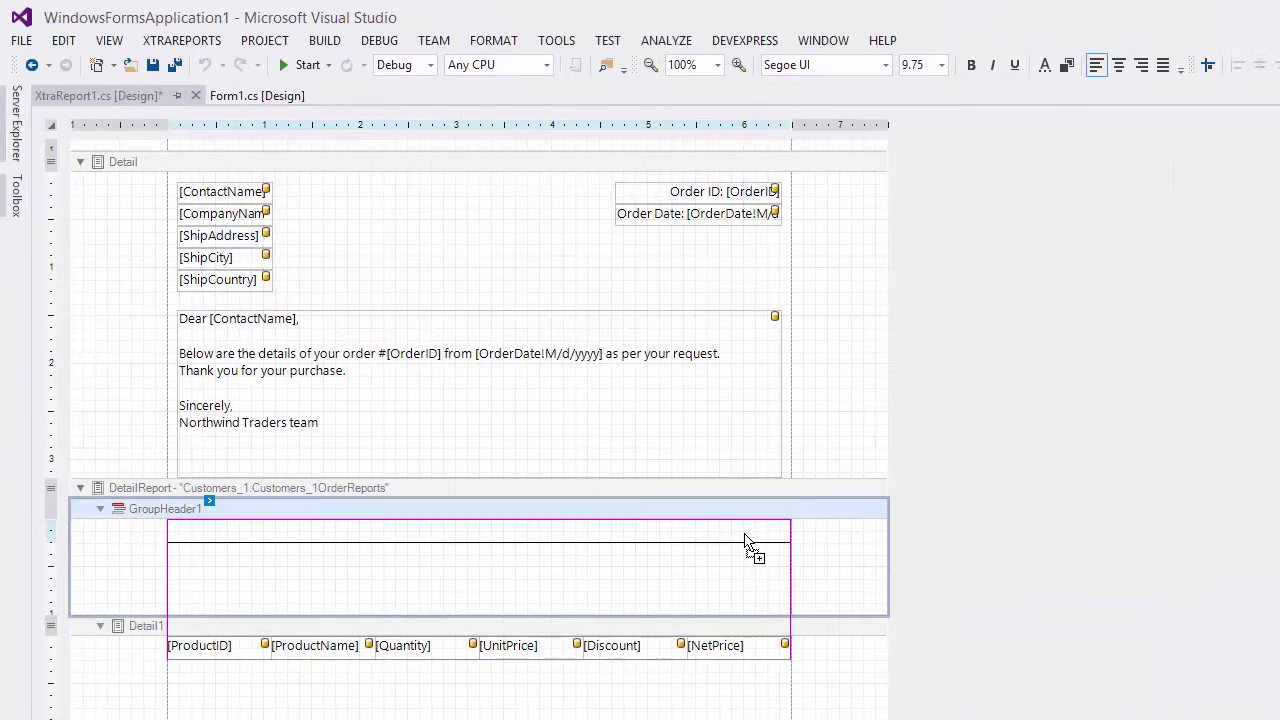
{"action": "left_click_drag", "start_coordinate": [745, 541], "coordinate": [748, 545]}
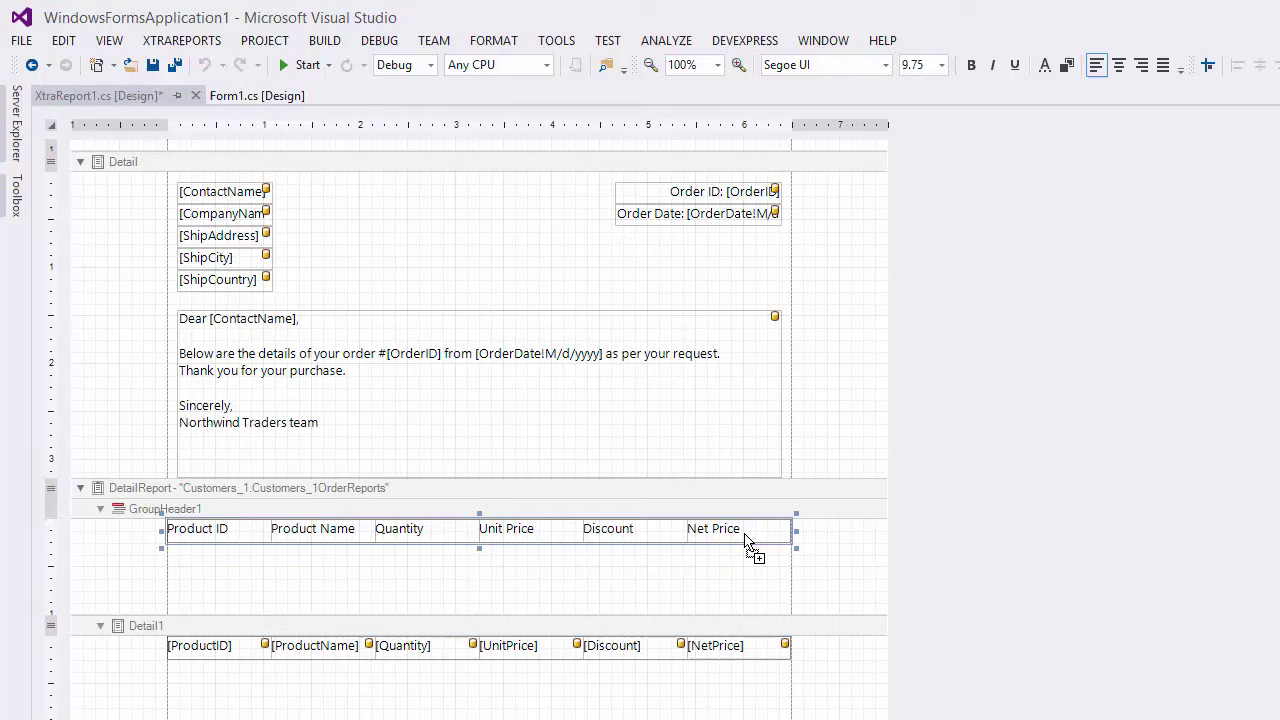
{"action": "left_click_drag", "start_coordinate": [696, 613], "coordinate": [700, 538]}
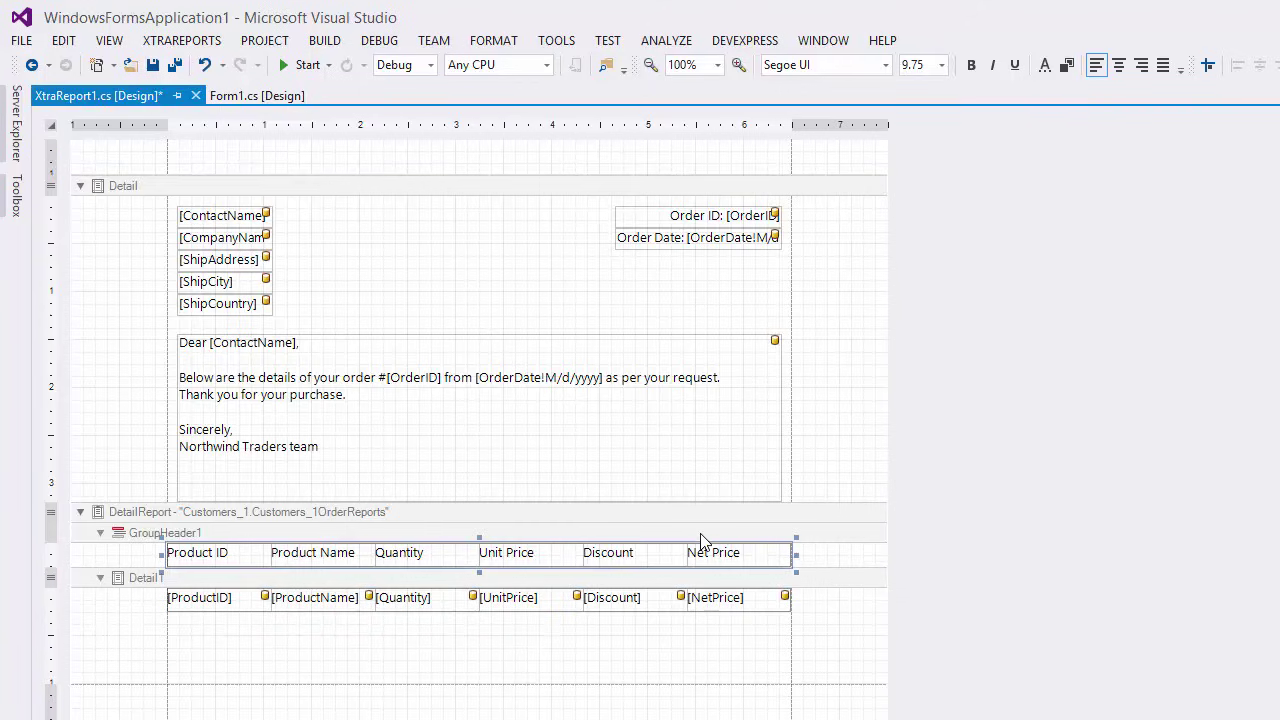
{"action": "left_click_drag", "start_coordinate": [691, 686], "coordinate": [686, 600]}
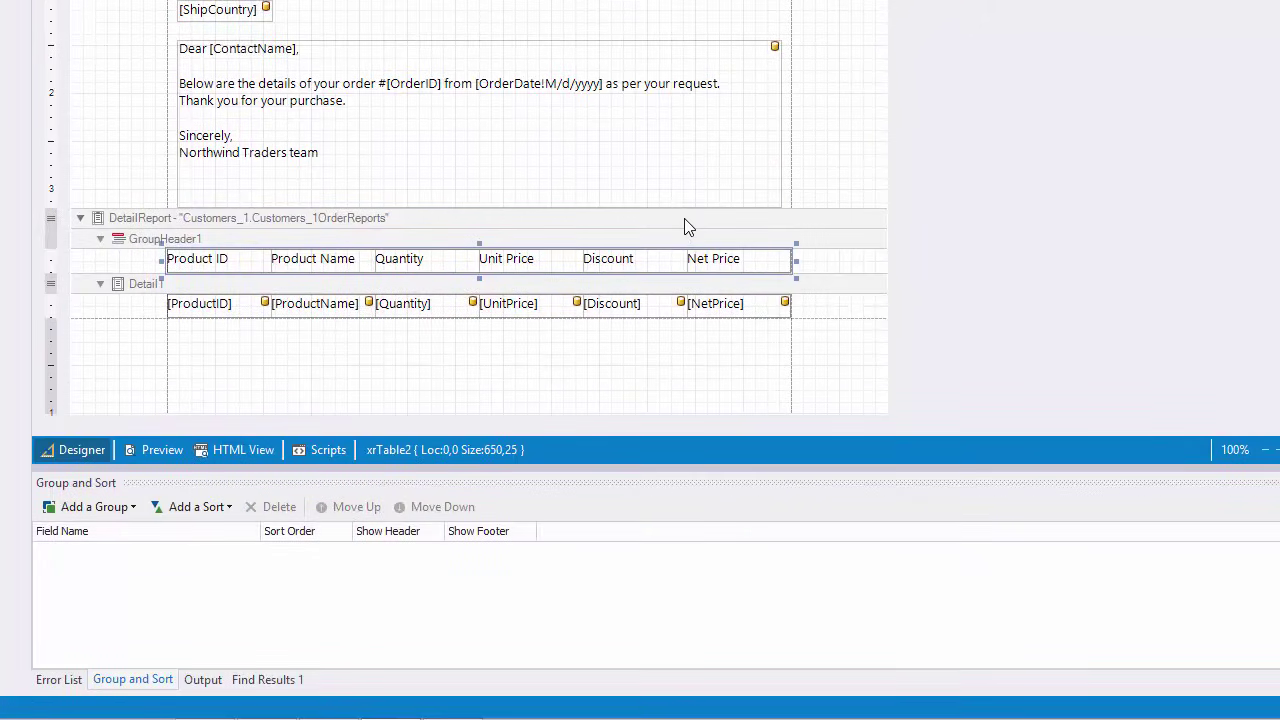
Step: Set the DetailReport band's PageBreak to AfterBandExceptLastEntry
{"action": "left_click", "coordinate": [685, 221]}
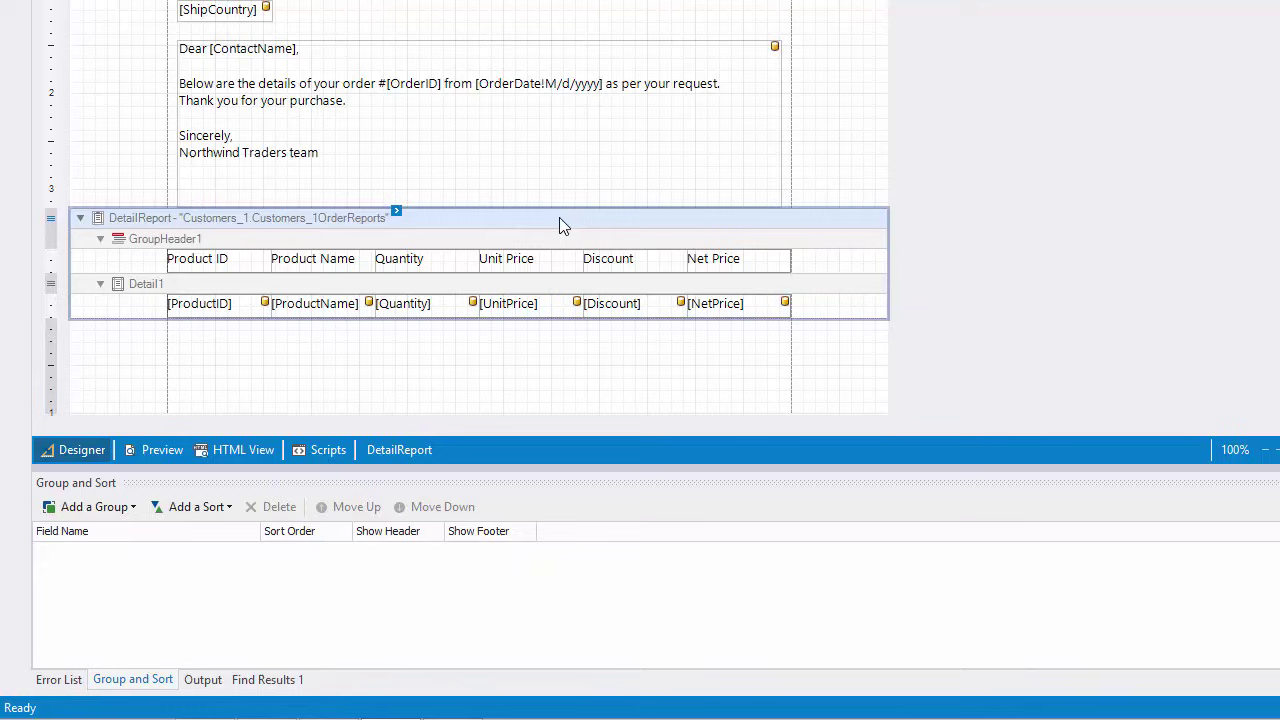
{"action": "left_click", "coordinate": [397, 212]}
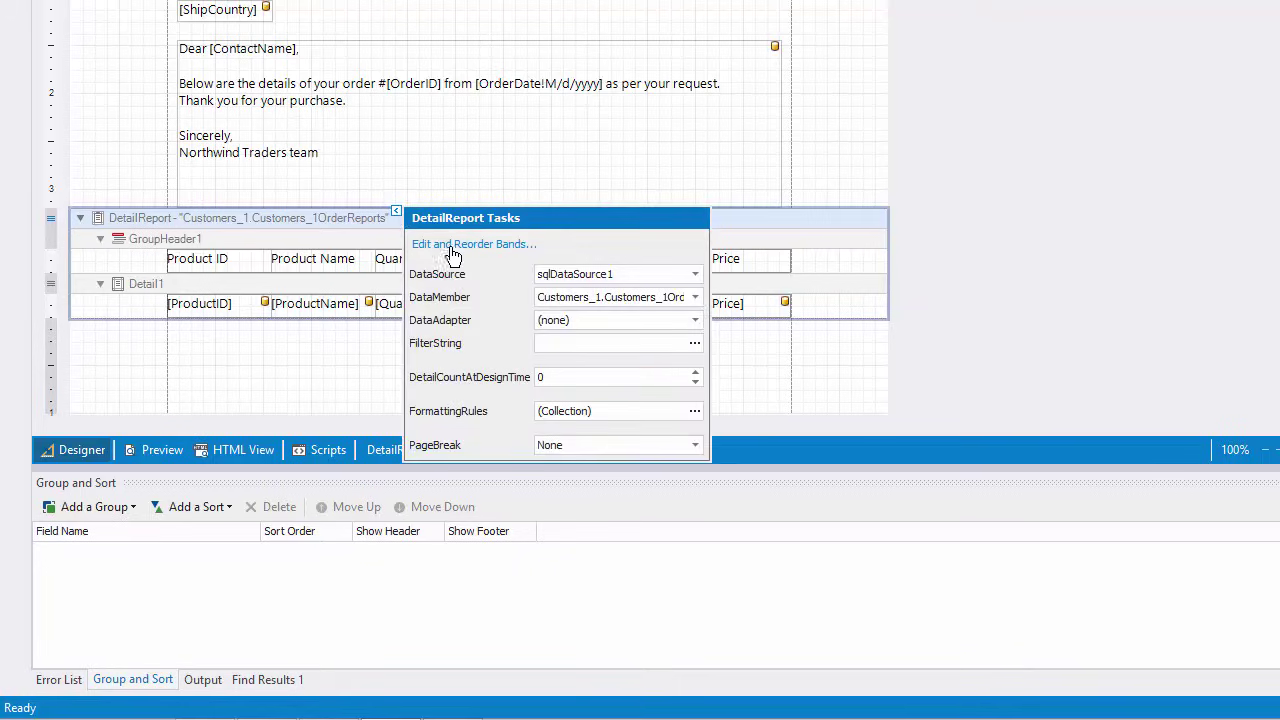
{"action": "left_click", "coordinate": [702, 445]}
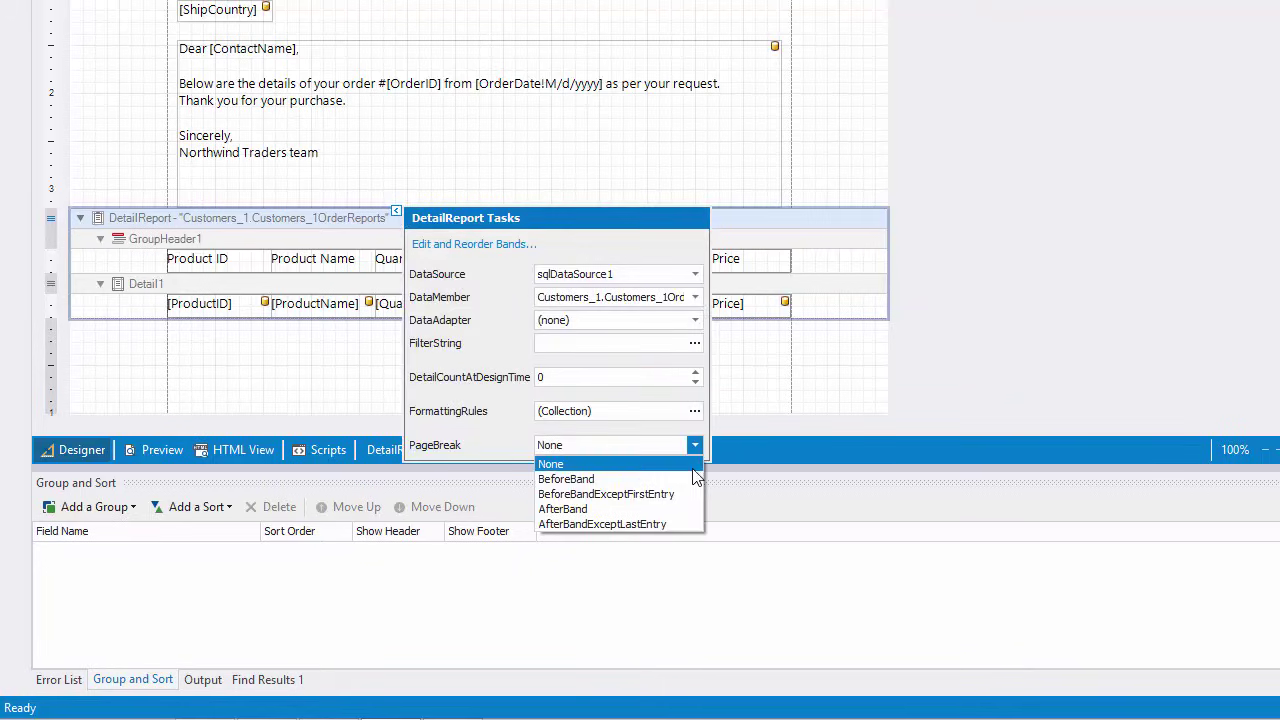
{"action": "left_click", "coordinate": [688, 527]}
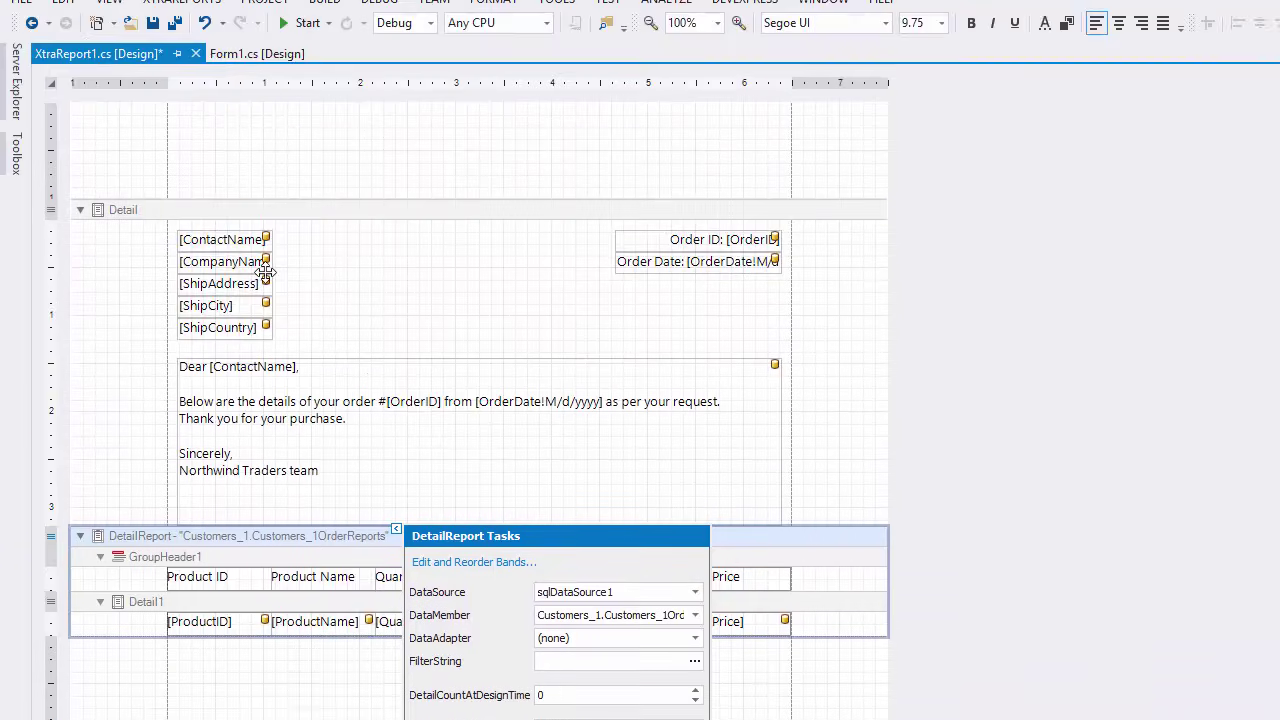
Step: Enable KeepTogetherWithDetailReports on the main Detail band
{"action": "left_click", "coordinate": [221, 259]}
{"action": "left_click", "coordinate": [221, 259]}
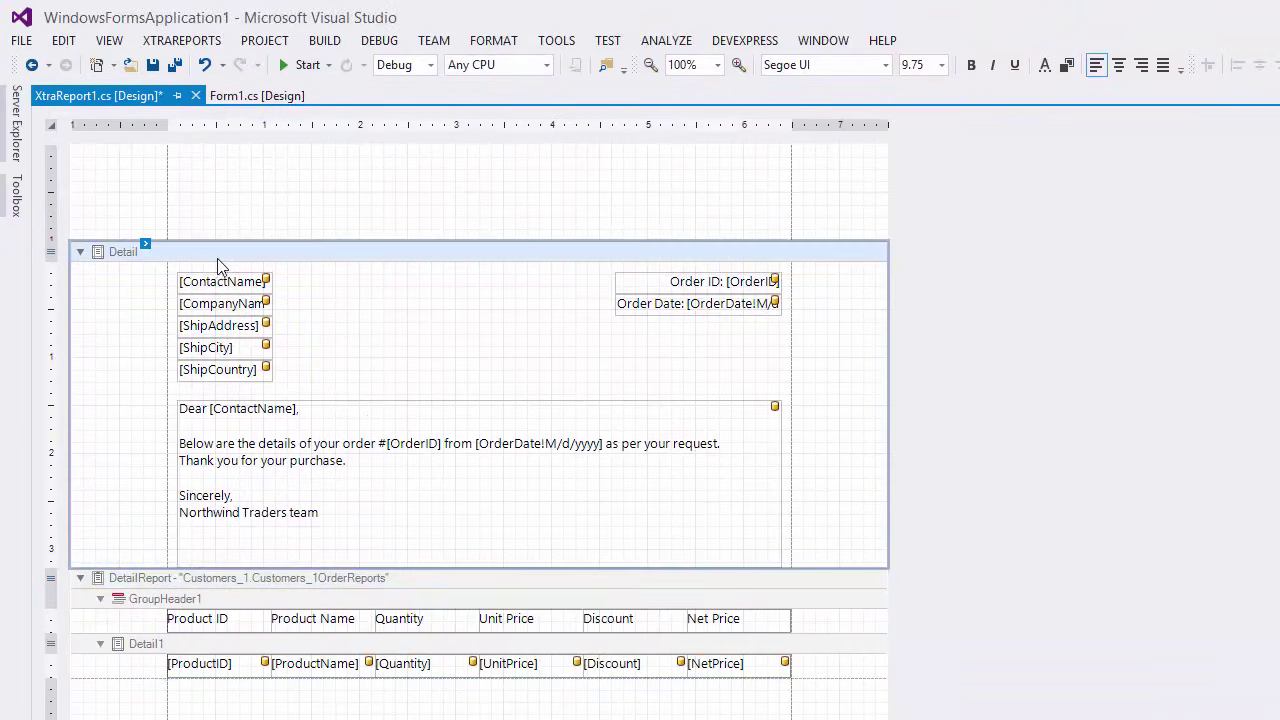
{"action": "left_click", "coordinate": [145, 244]}
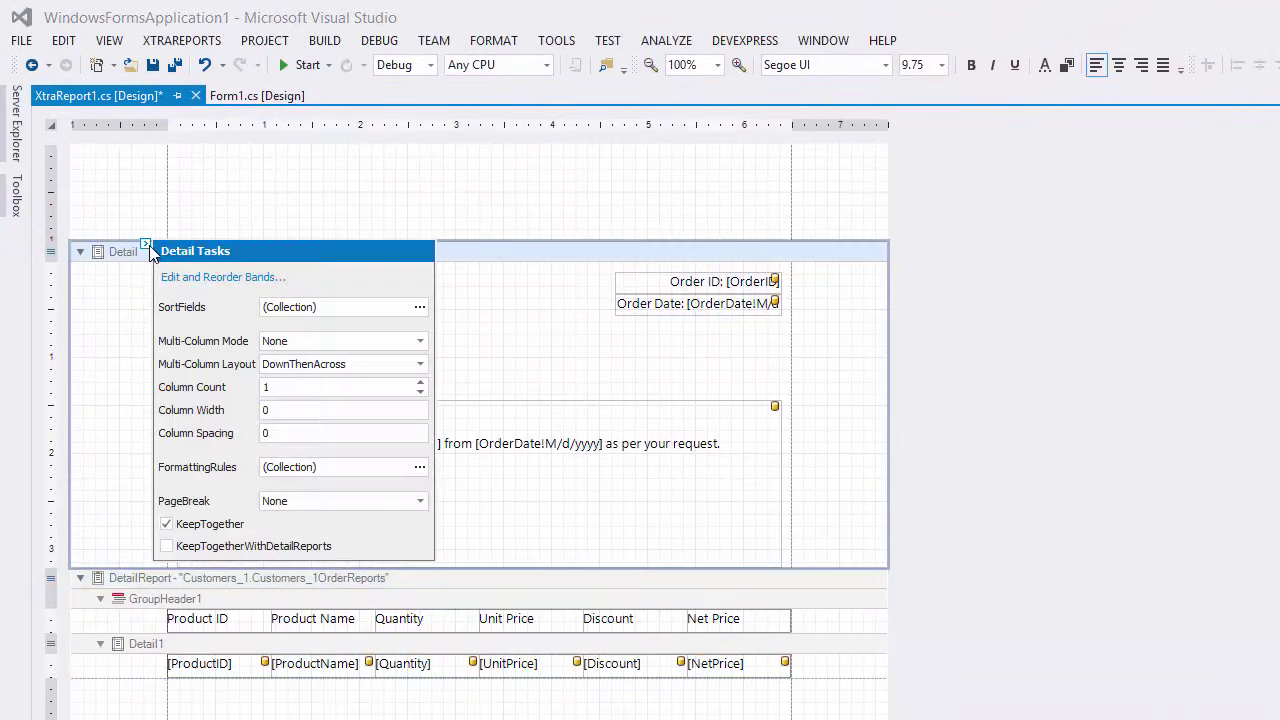
{"action": "left_click", "coordinate": [320, 550]}
{"action": "left_click", "coordinate": [900, 645]}
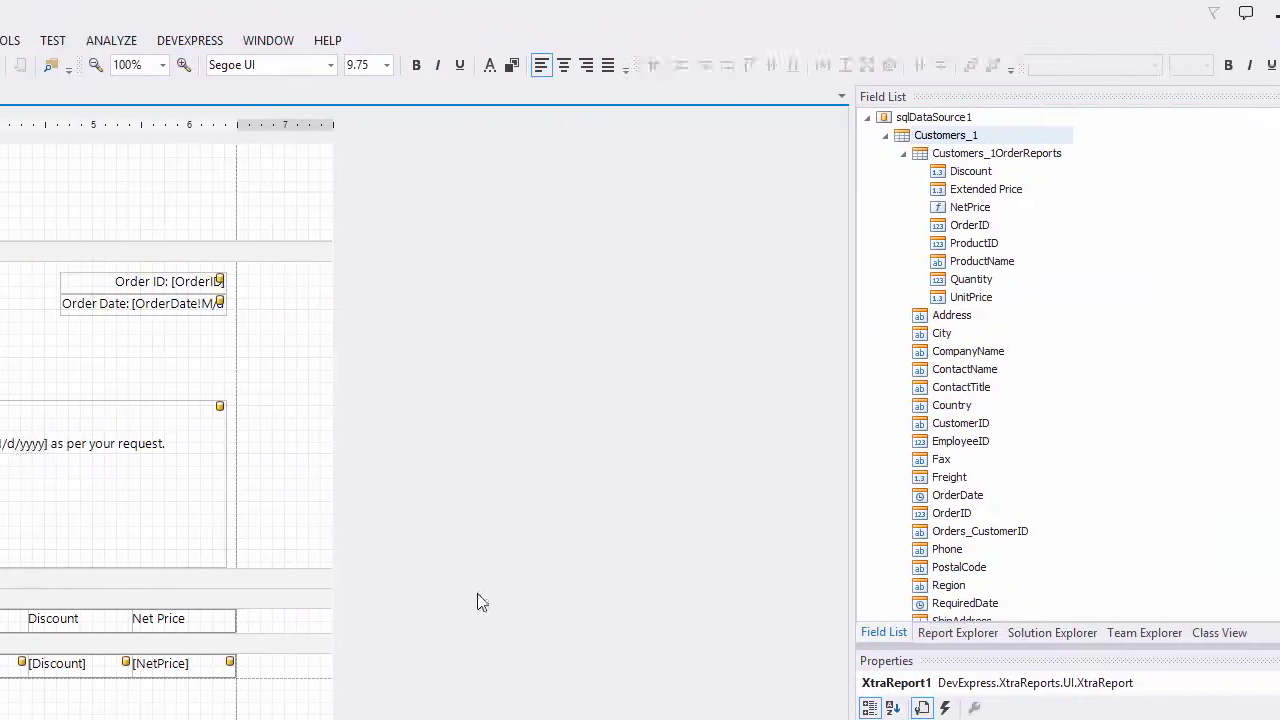
Step: Add a calculated field named Subtotal to Customers_1OrderReports
{"action": "left_click", "coordinate": [950, 160]}
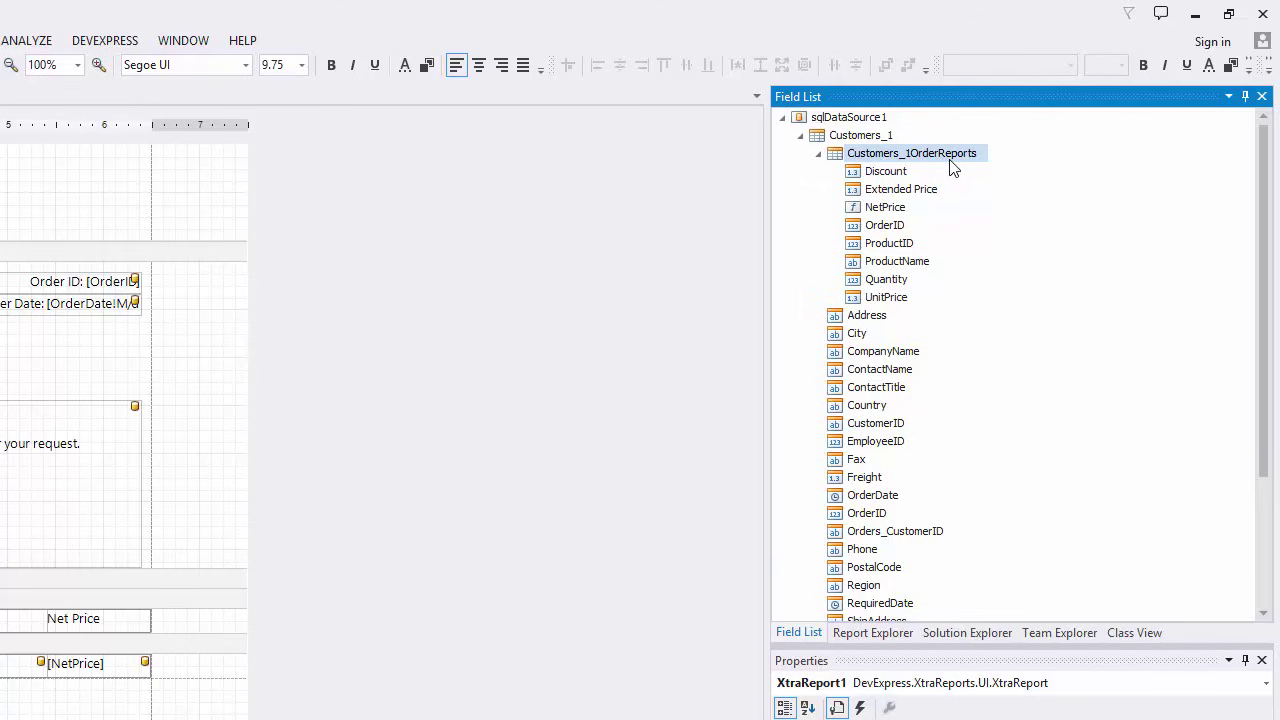
{"action": "right_click", "coordinate": [950, 160]}
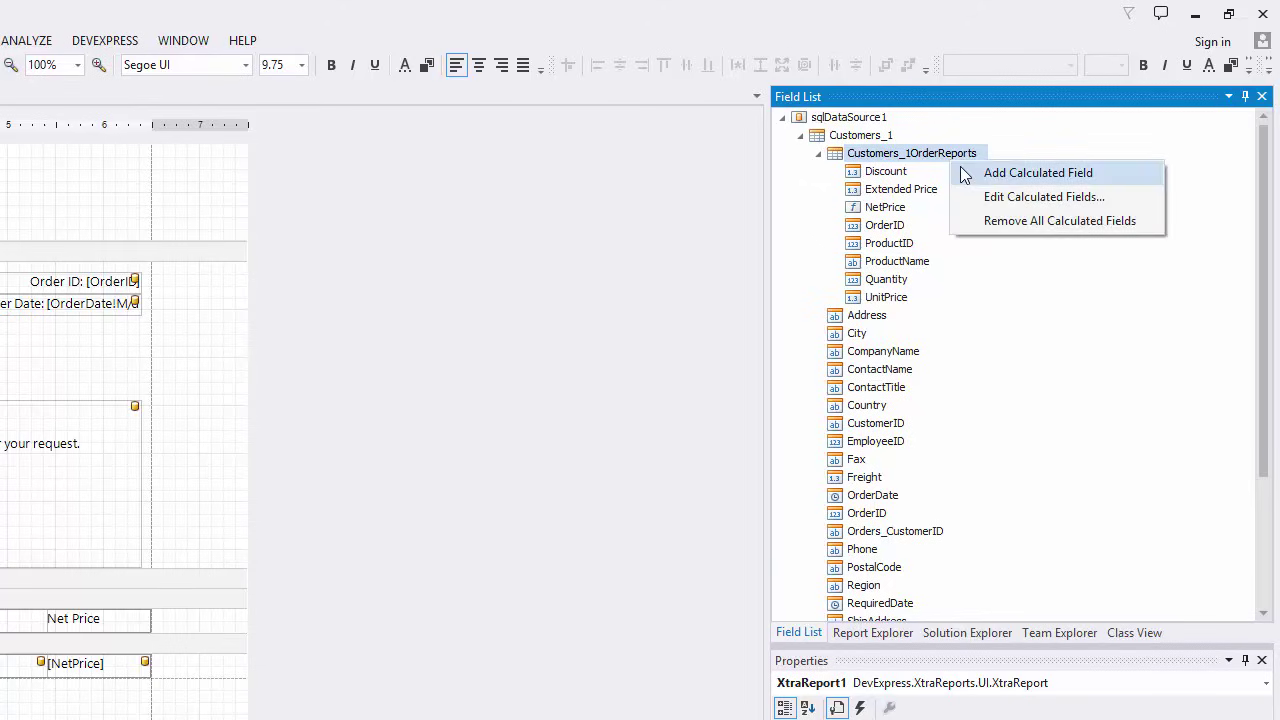
{"action": "left_click", "coordinate": [1030, 173]}
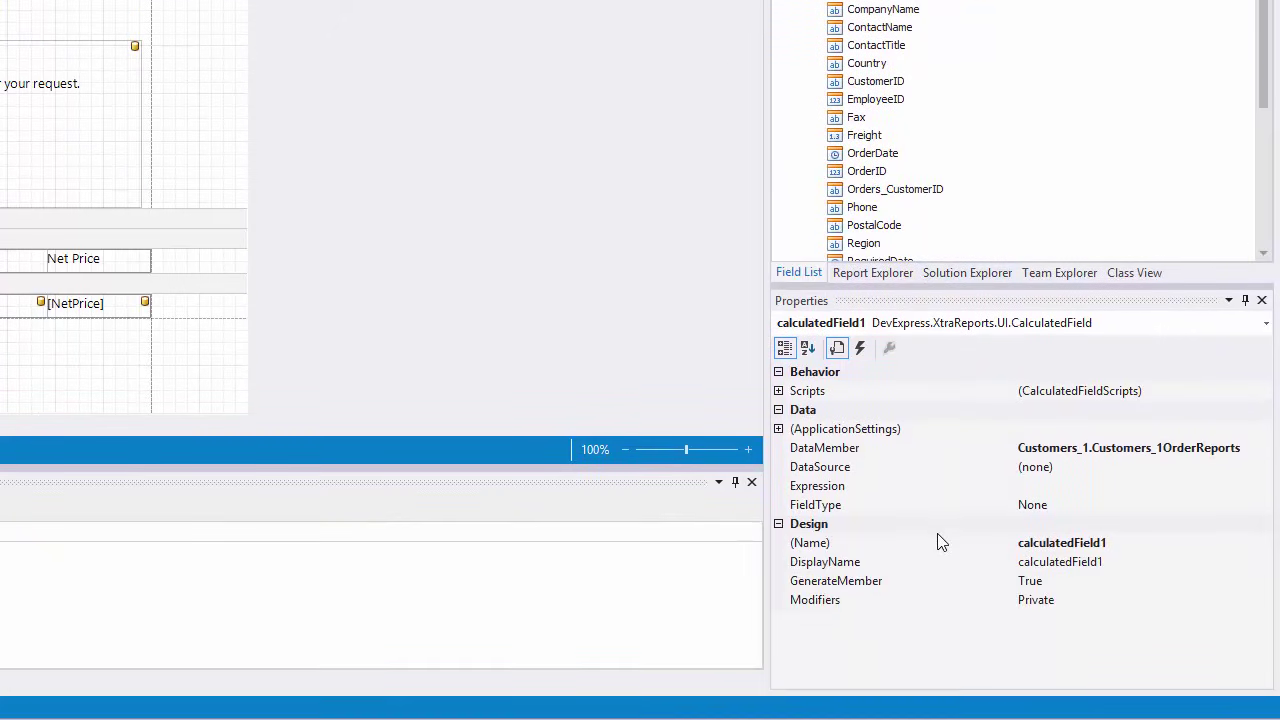
{"action": "left_click", "coordinate": [936, 543]}
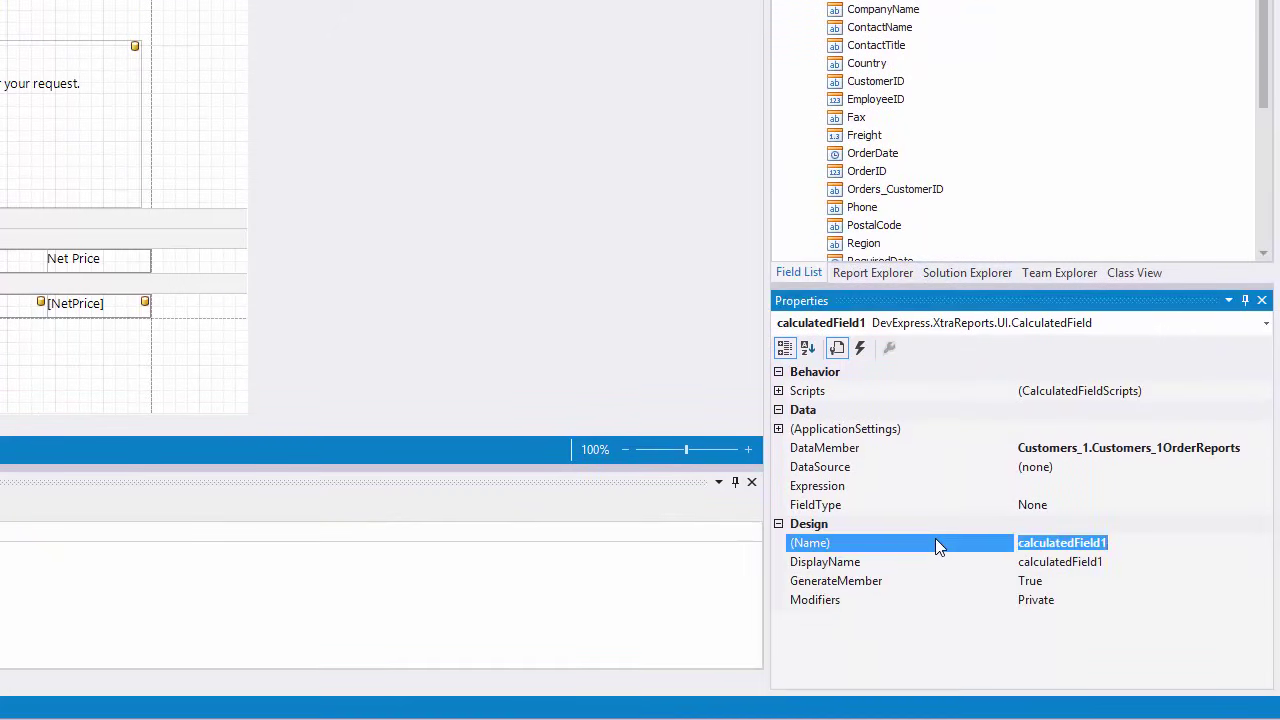
{"action": "type", "text": "Subtotal"}
{"action": "key", "text": "Return"}
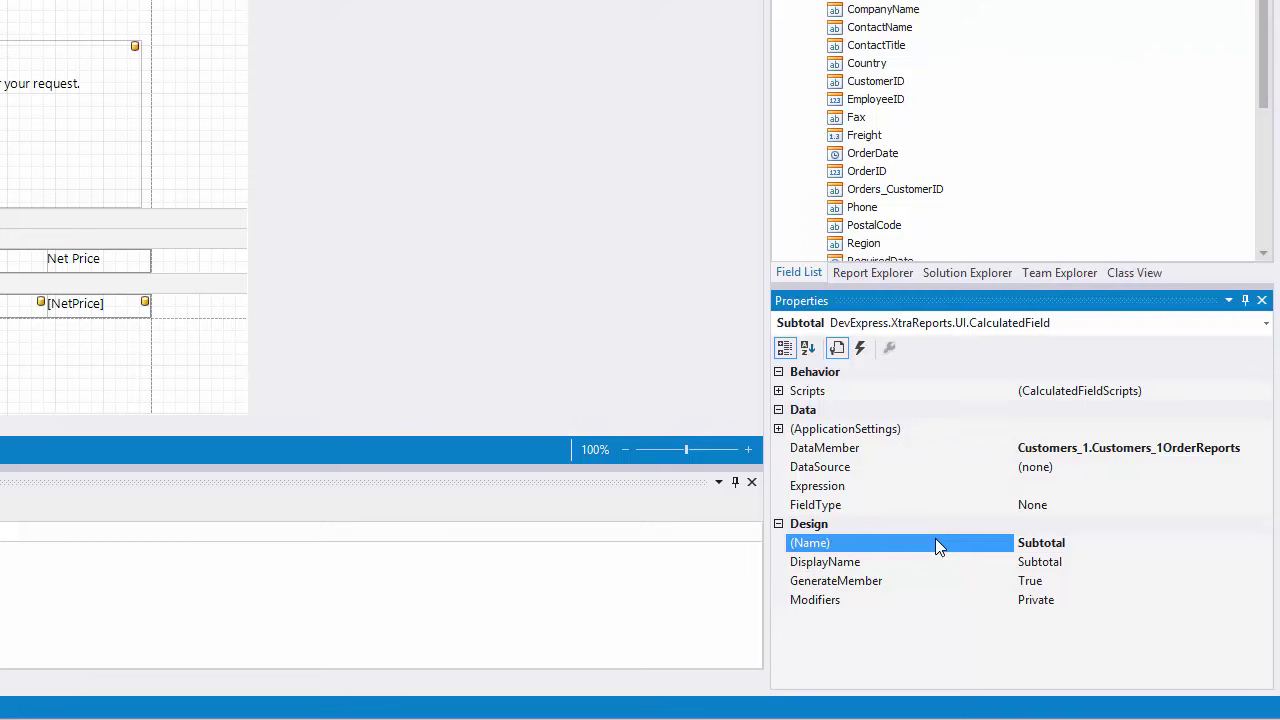
Step: Paste the Subtotal expression summing [UnitPrice] * [Quantity] for matching OrderID
{"action": "left_click", "coordinate": [920, 485]}
{"action": "left_click", "coordinate": [1253, 487]}
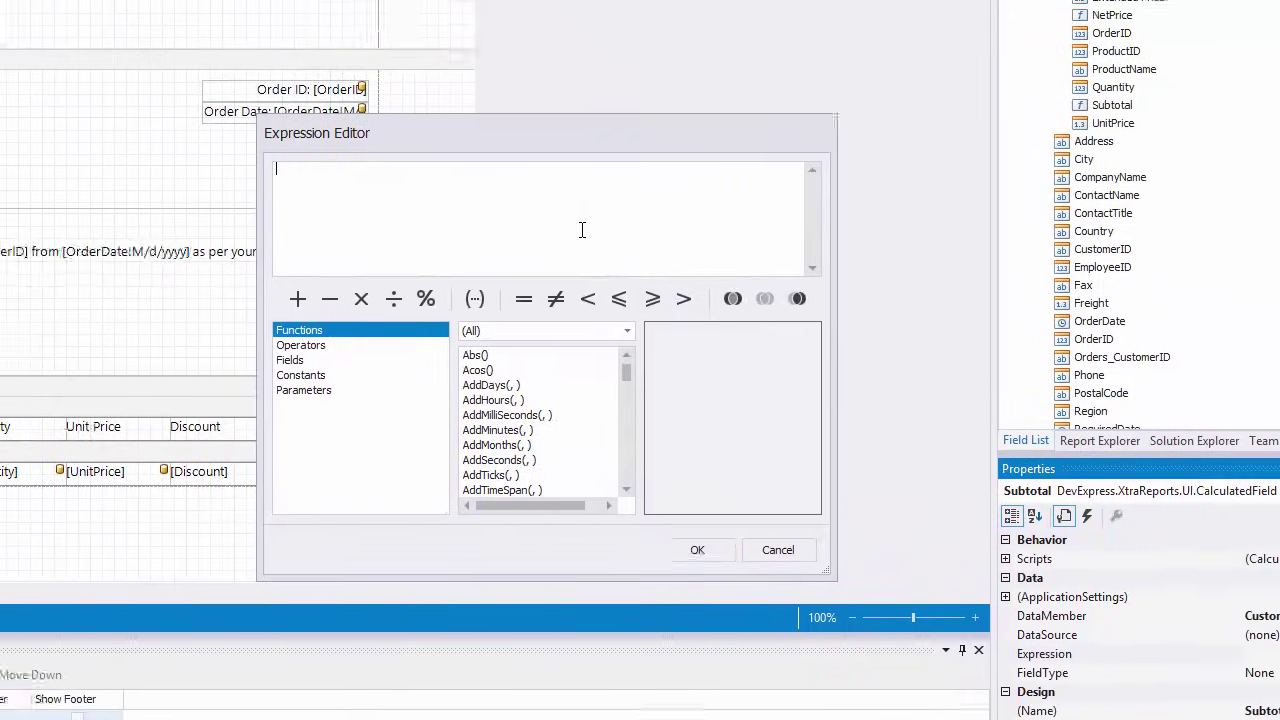
{"action": "type", "text": "[][[OrderID] = [^.OrderID]].Sum([UnitPrice] * [Quantity])"}
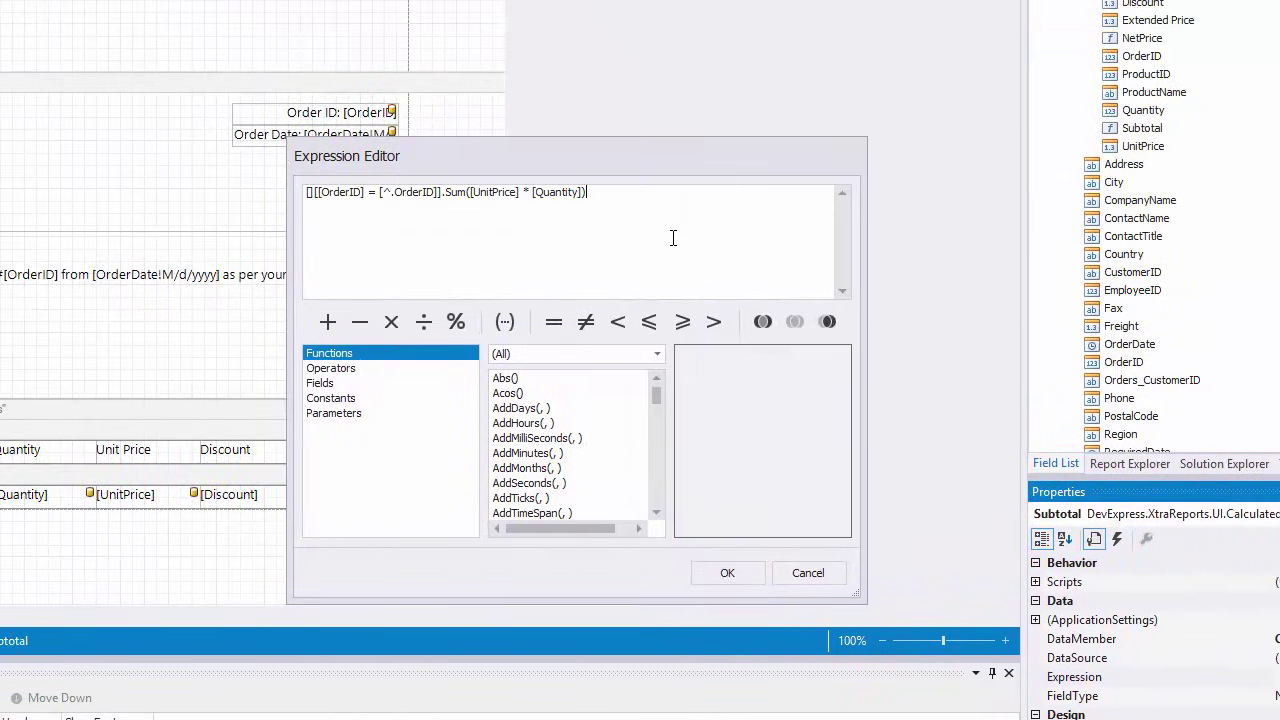
{"action": "left_click_drag", "start_coordinate": [443, 192], "coordinate": [306, 192]}
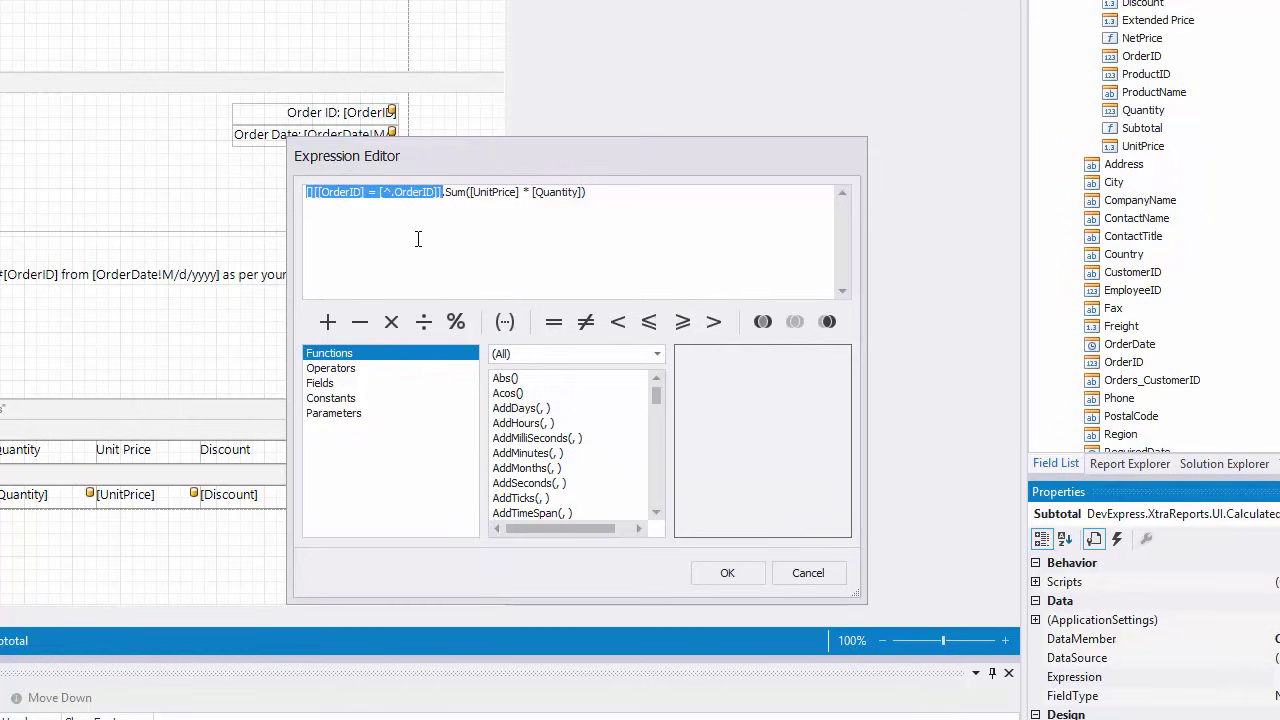
{"action": "left_click_drag", "start_coordinate": [469, 193], "coordinate": [584, 200]}
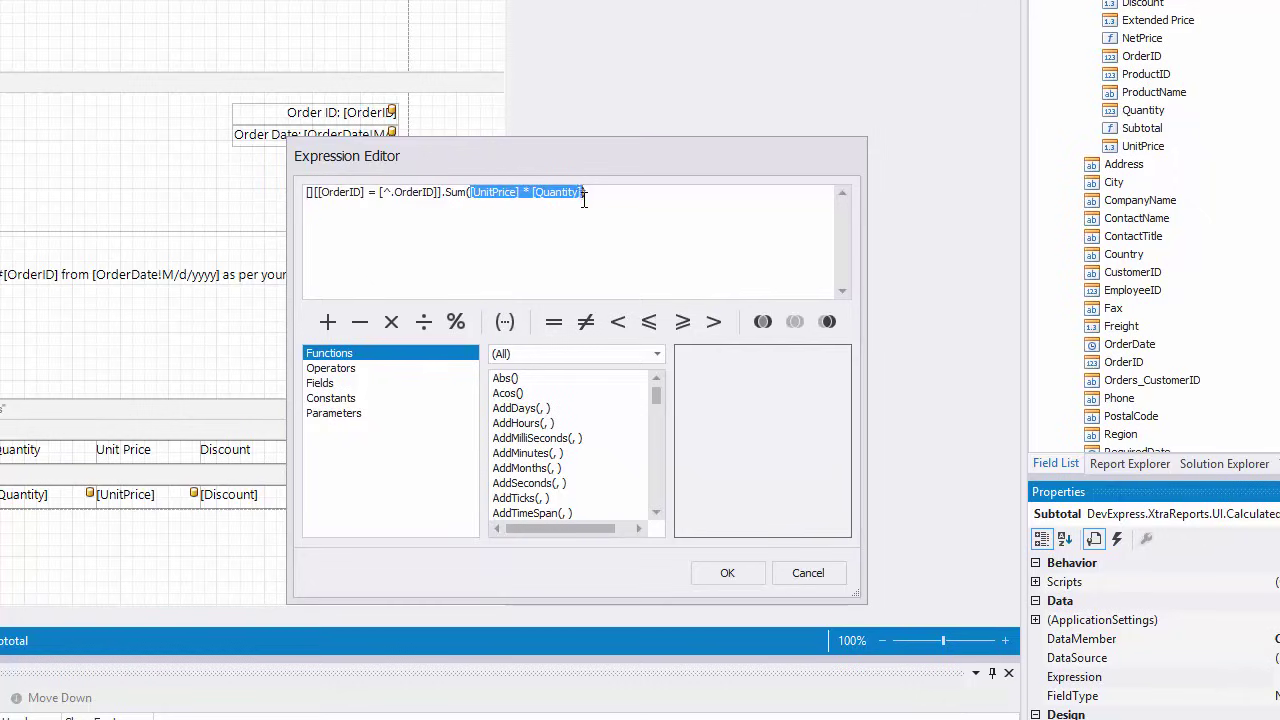
{"action": "left_click", "coordinate": [635, 229]}
{"action": "left_click", "coordinate": [727, 572]}
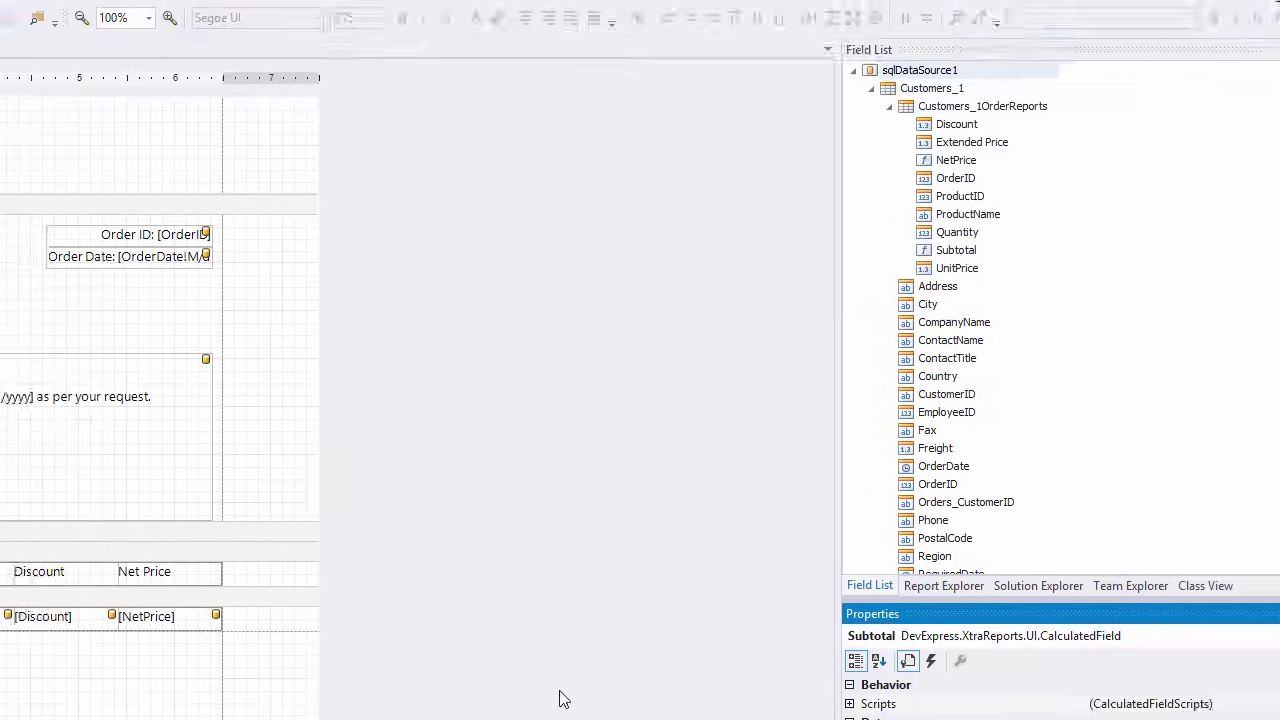
Step: Add another calculated field to Customers_1OrderReports named DiscountTotal
{"action": "right_click", "coordinate": [1036, 108]}
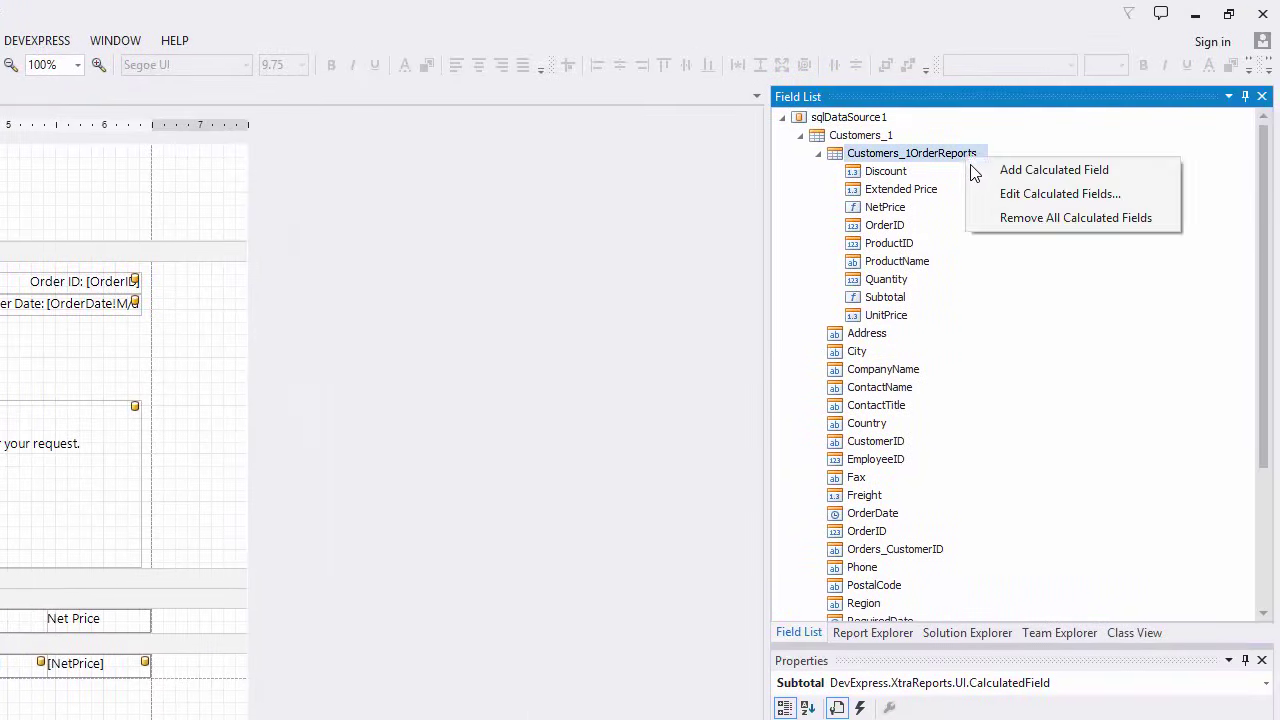
{"action": "left_click", "coordinate": [975, 173]}
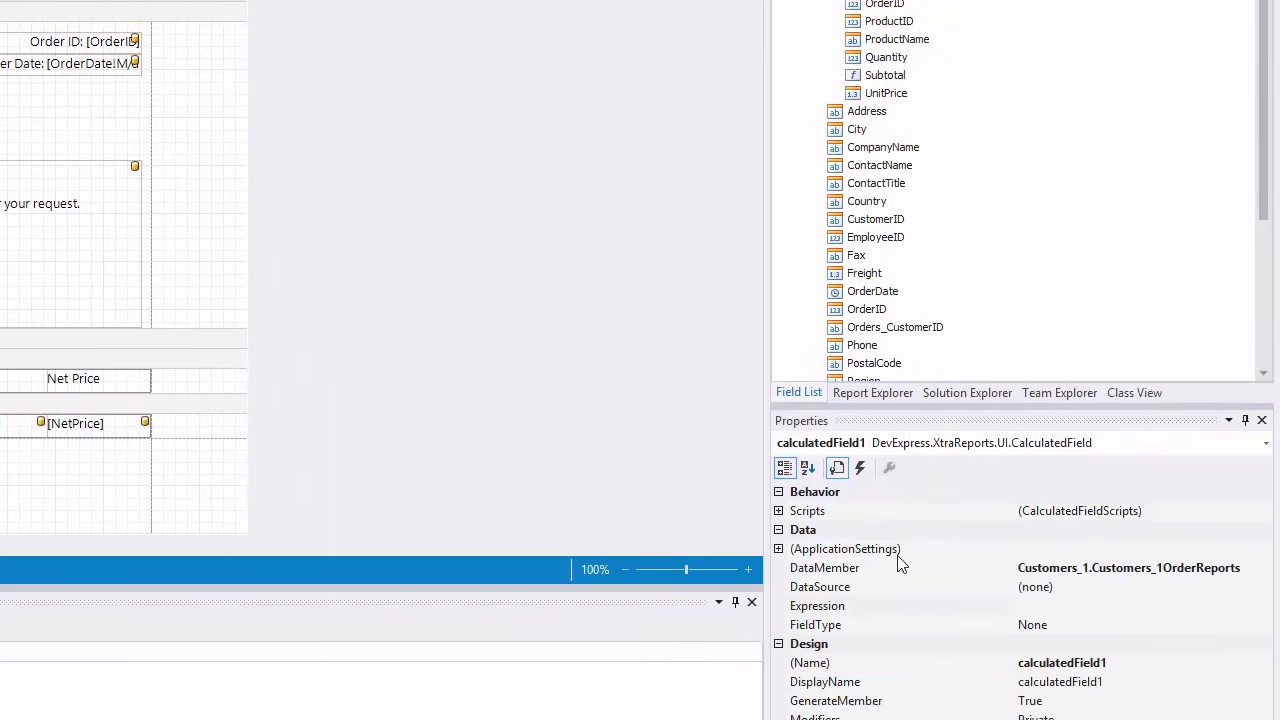
{"action": "left_click", "coordinate": [905, 542]}
{"action": "type", "text": "DiscountTotal"}
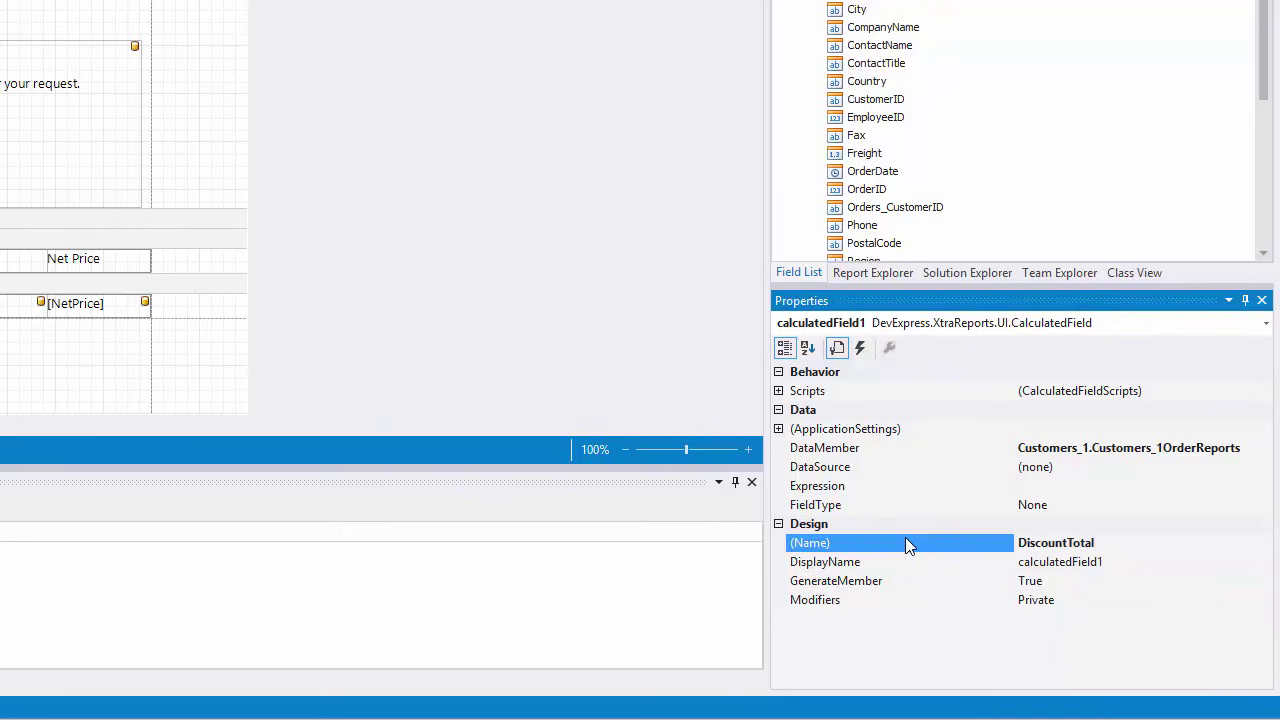
{"action": "key", "text": "Return"}
Step: Paste the DiscountTotal expression [][[OrderID] = [^.OrderID]].Sum([Quantity] * [Discount])
{"action": "left_click", "coordinate": [893, 486]}
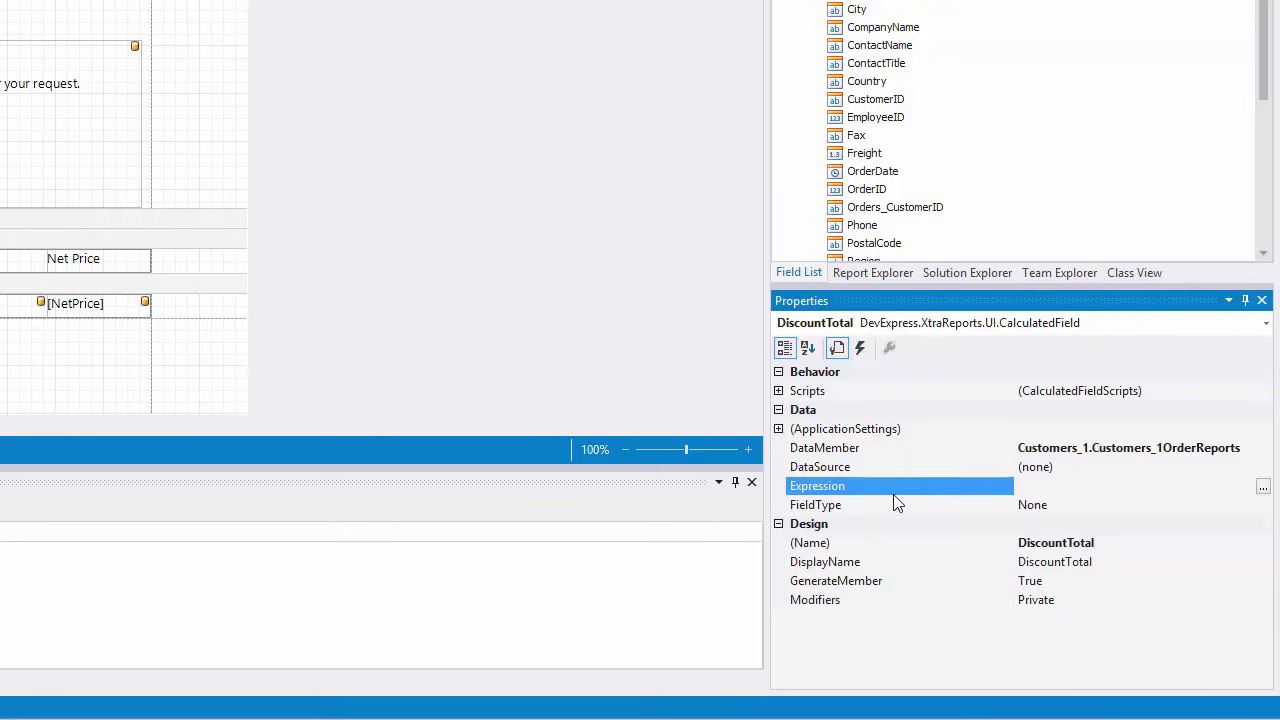
{"action": "left_click", "coordinate": [1263, 490]}
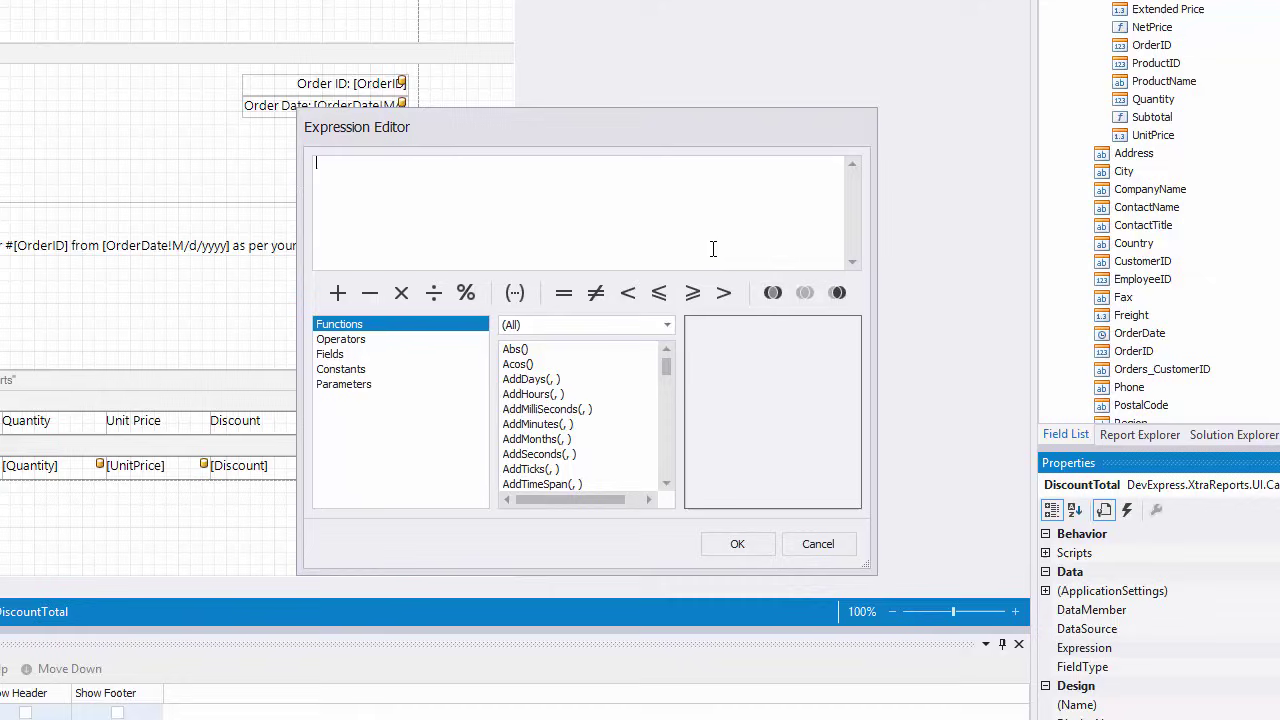
{"action": "type", "text": "[][[OrderID] = [^.OrderID]].Sum([Quantity] * [Discount])"}
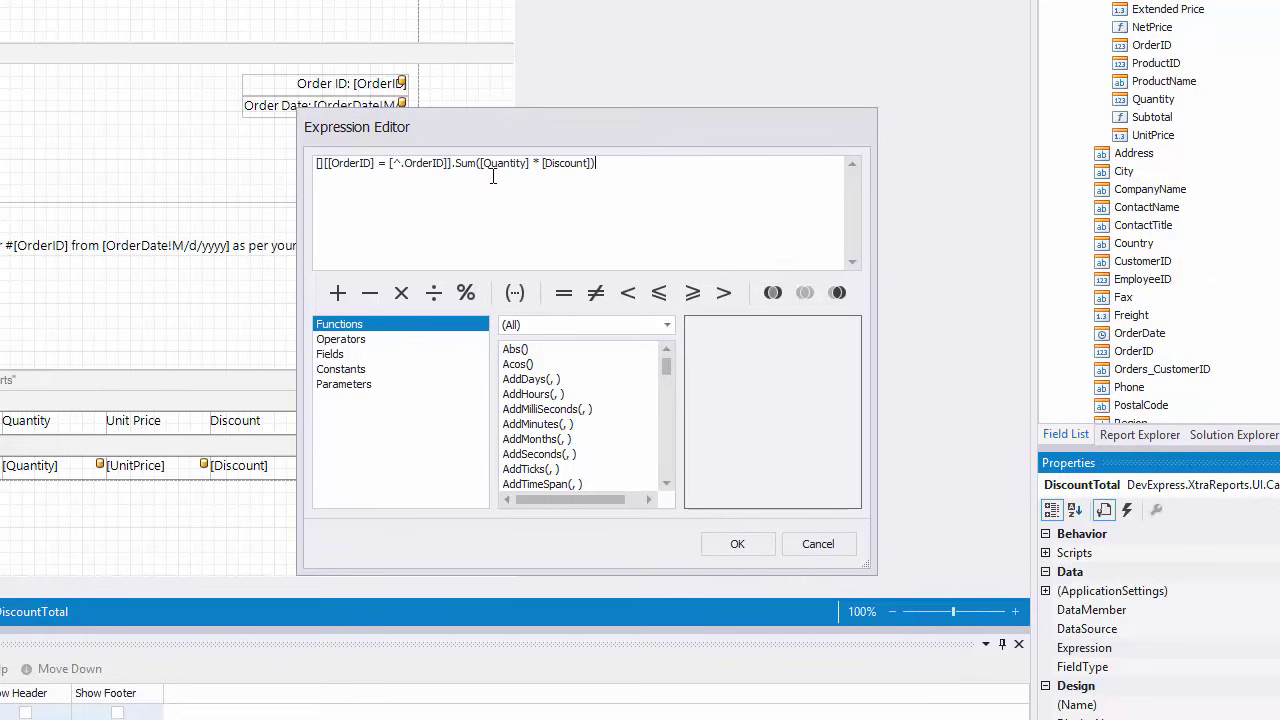
{"action": "left_click_drag", "start_coordinate": [481, 166], "coordinate": [592, 169]}
{"action": "left_click", "coordinate": [612, 189]}
{"action": "left_click", "coordinate": [757, 545]}
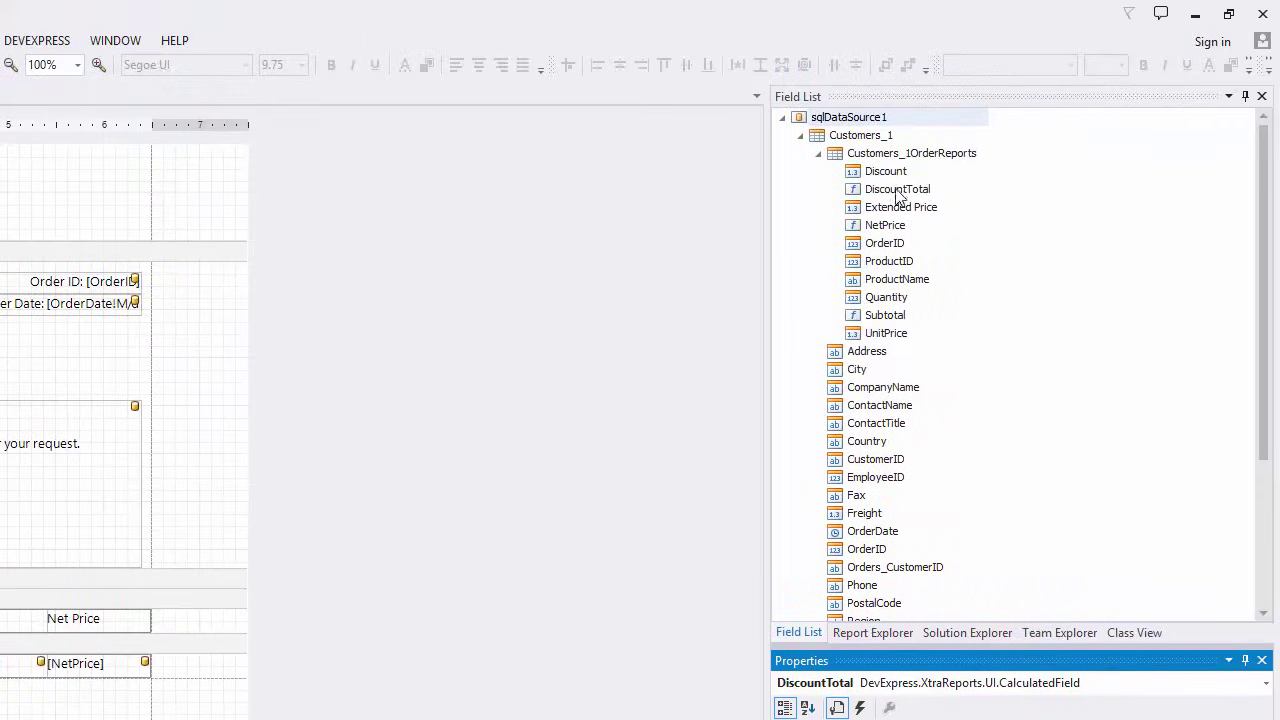
{"action": "left_click", "coordinate": [905, 153]}
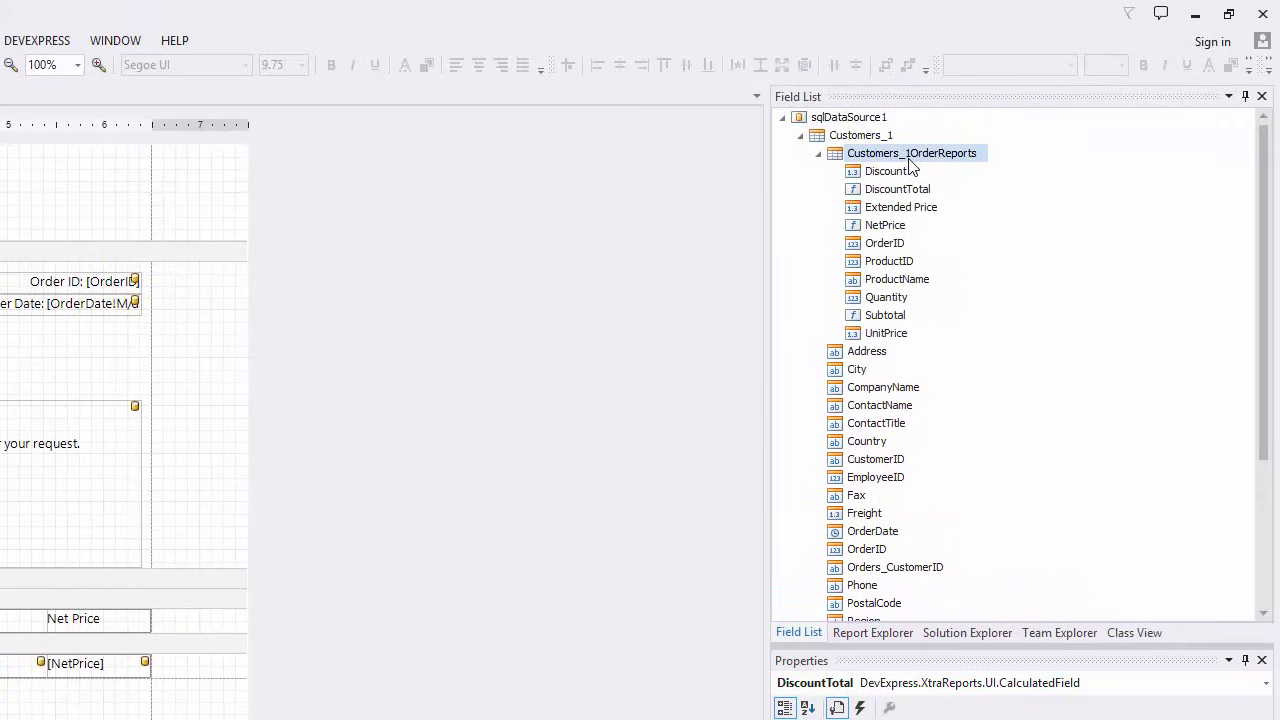
Step: Add a calculated field named Total to Customers_1OrderReports
{"action": "right_click", "coordinate": [911, 157]}
{"action": "left_click", "coordinate": [997, 172]}
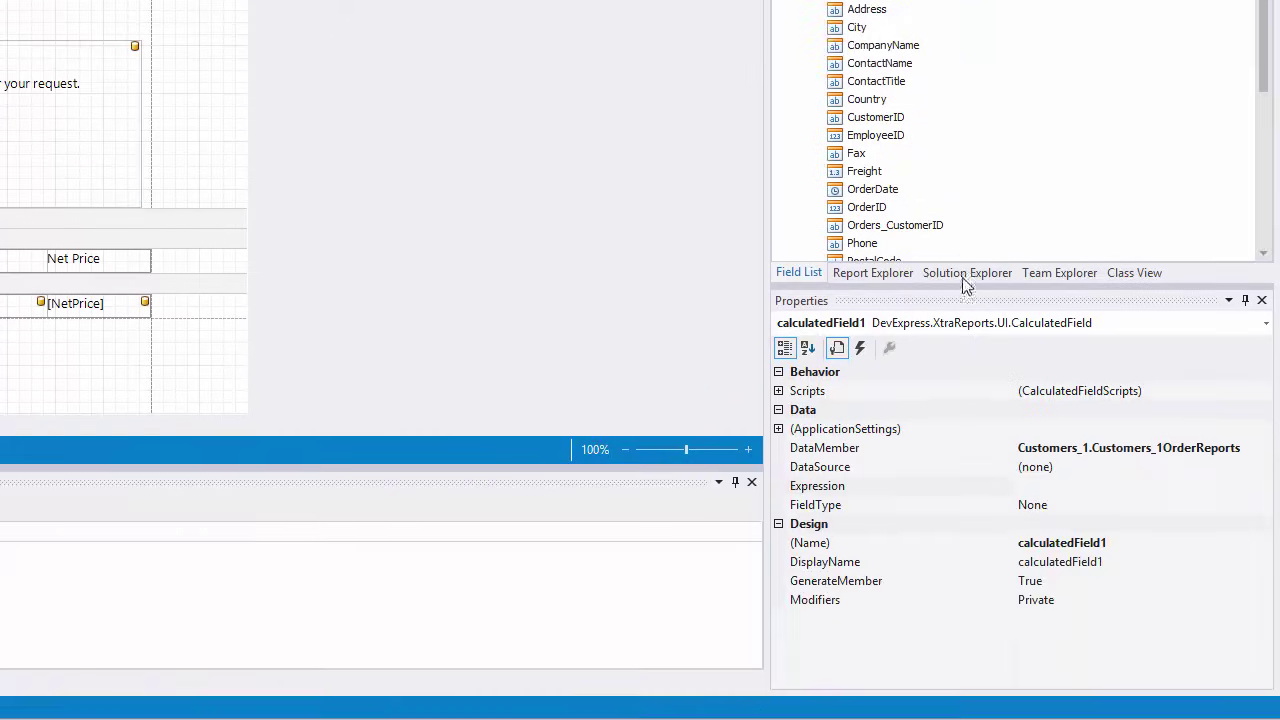
{"action": "left_click", "coordinate": [933, 543]}
{"action": "type", "text": "Total"}
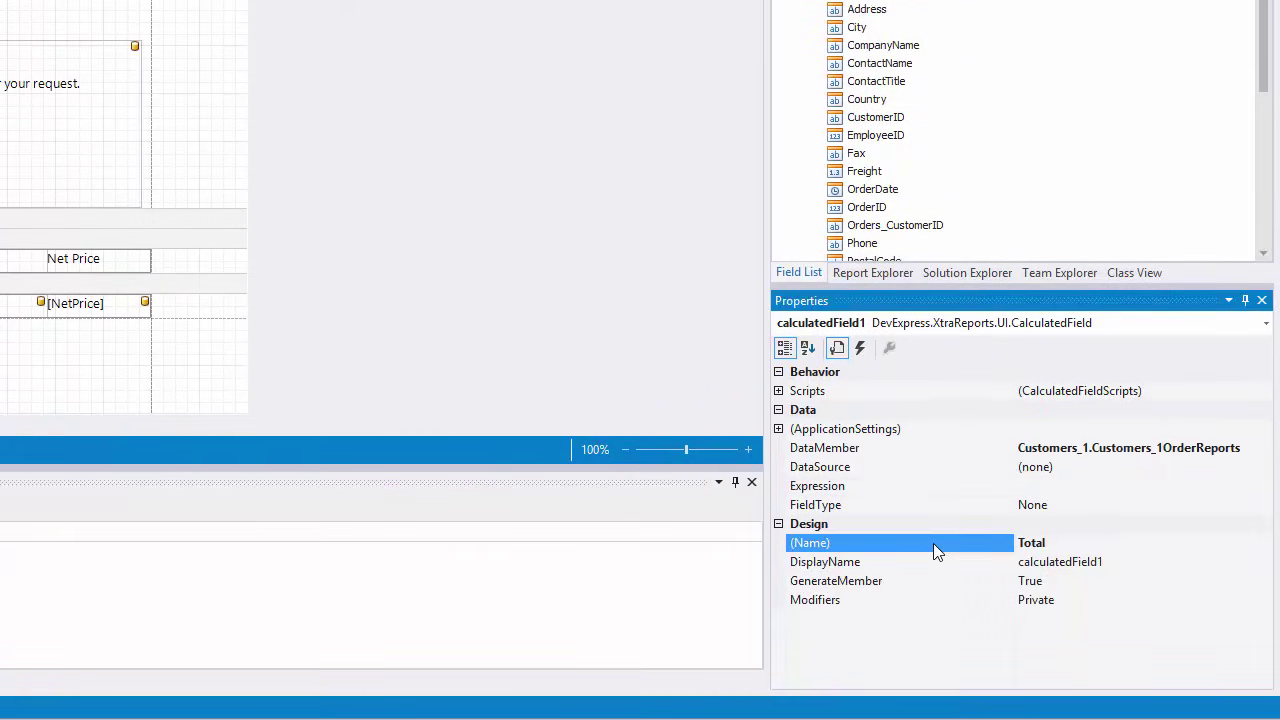
{"action": "key", "text": "Return"}
Step: Build the Total expression [Subtotal] - [DiscountTotal] in the Expression Editor
{"action": "left_click", "coordinate": [940, 486]}
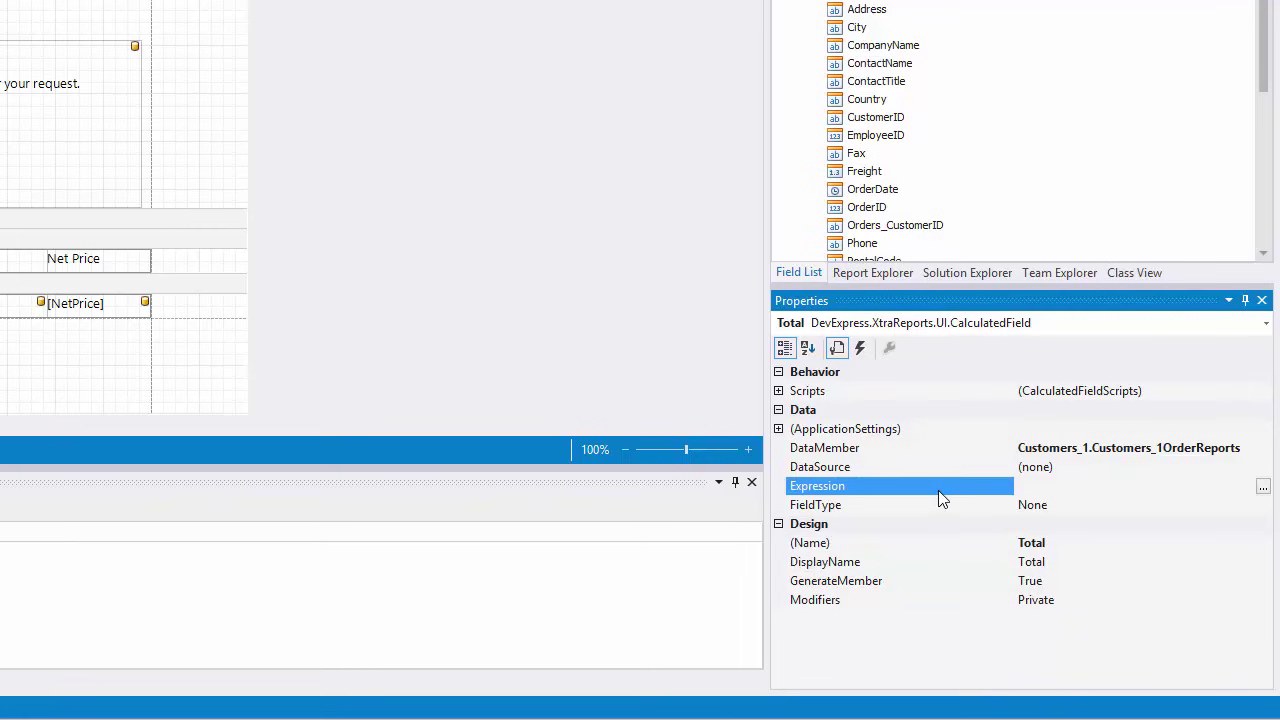
{"action": "left_click", "coordinate": [1263, 490]}
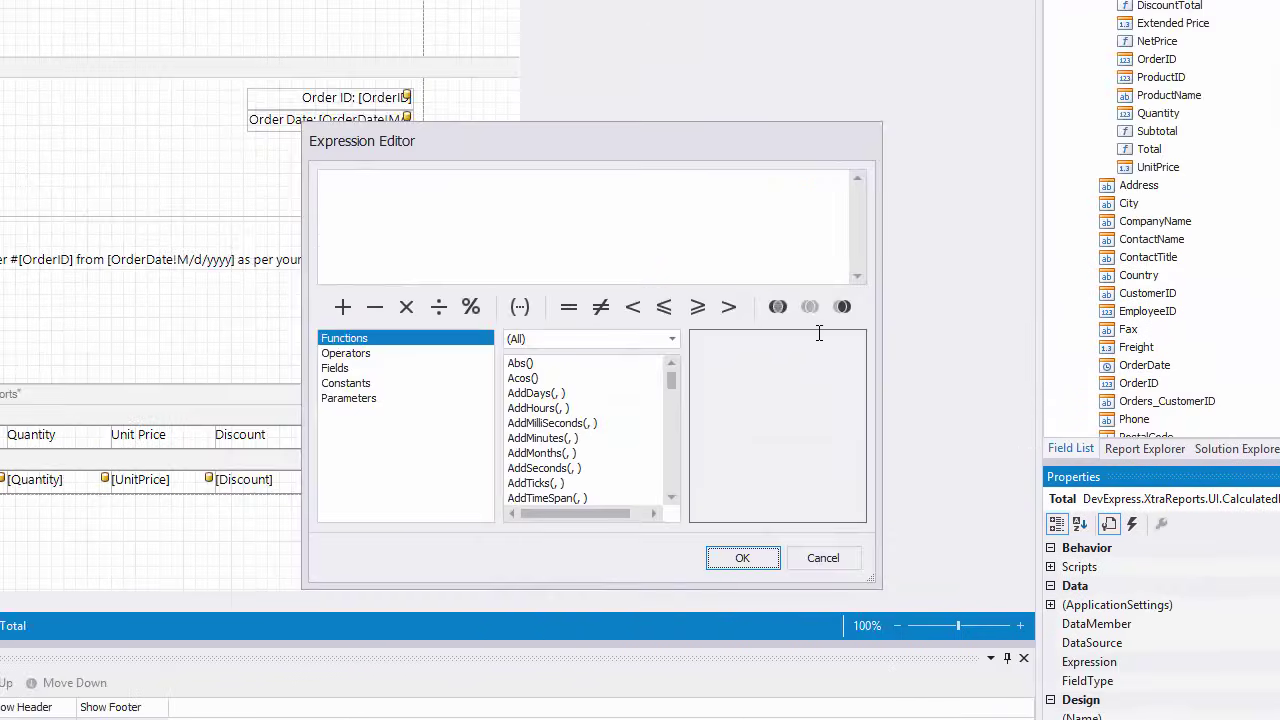
{"action": "left_click", "coordinate": [410, 370]}
{"action": "double_click", "coordinate": [581, 501]}
{"action": "left_click", "coordinate": [374, 308]}
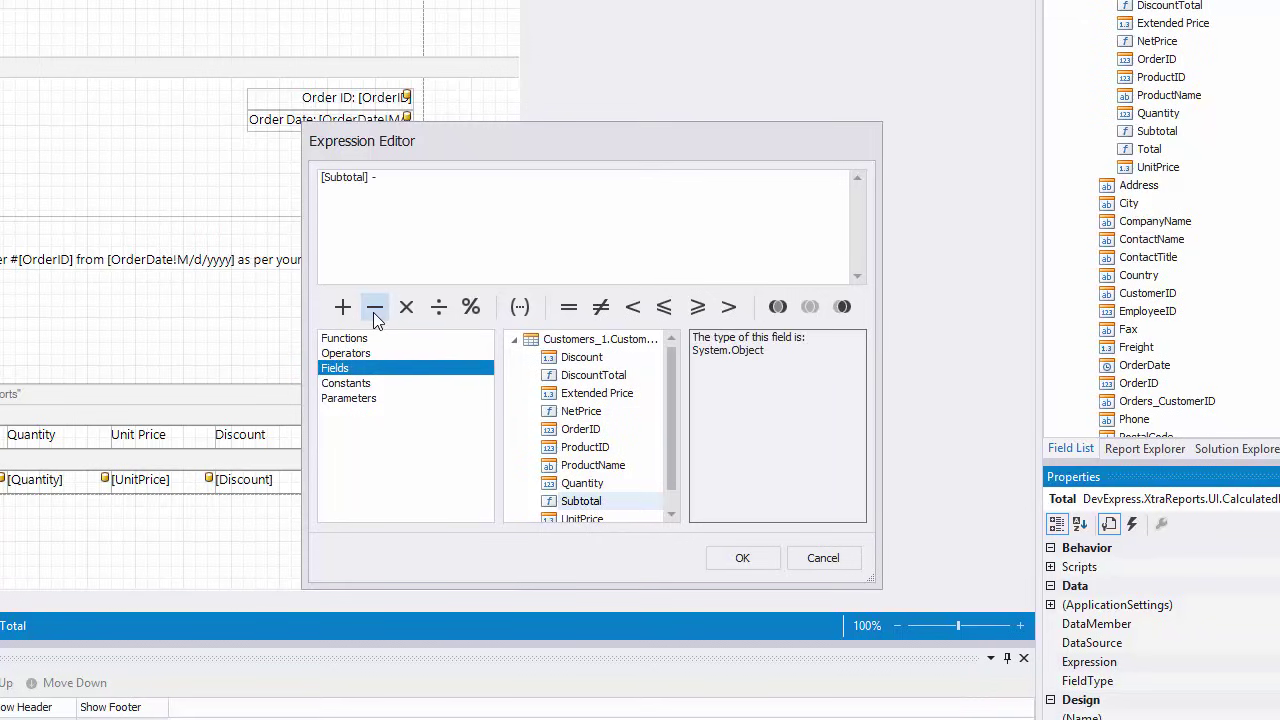
{"action": "double_click", "coordinate": [593, 376]}
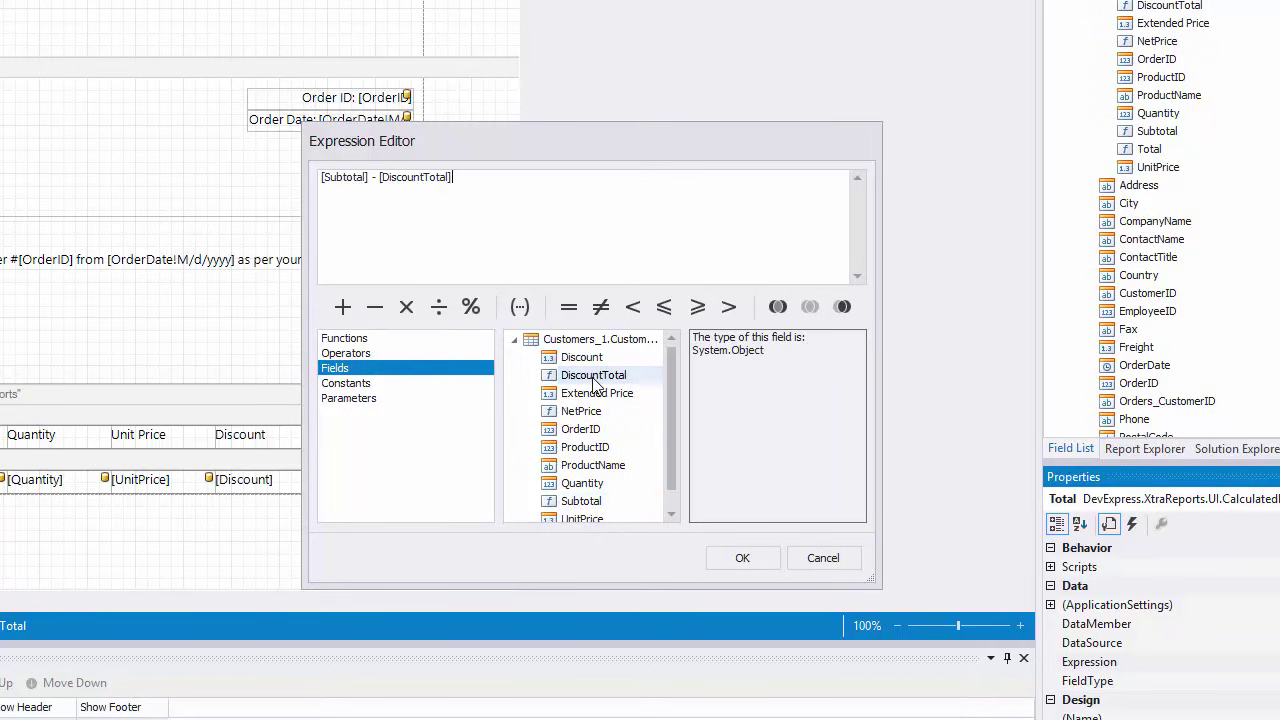
{"action": "left_click", "coordinate": [760, 556]}
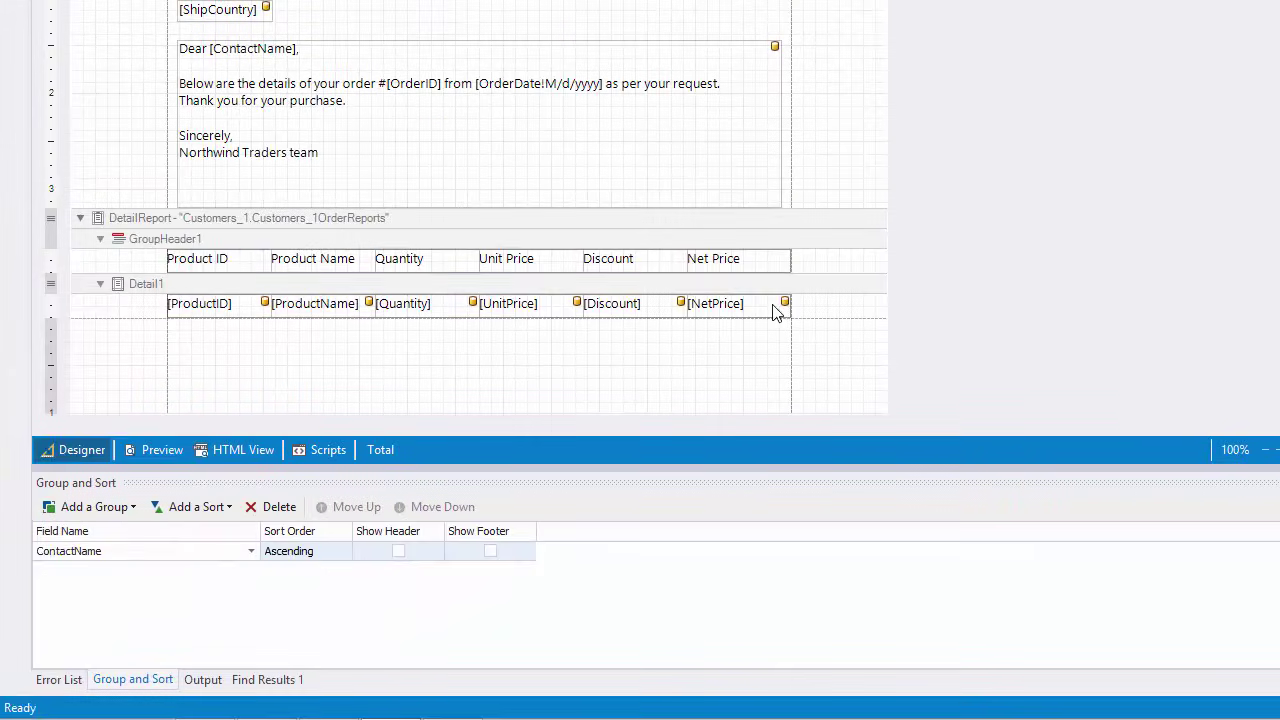
Step: Insert a GroupFooter band below the Detail1 item rows
{"action": "right_click", "coordinate": [700, 286]}
{"action": "mouse_move", "coordinate": [828, 424]}
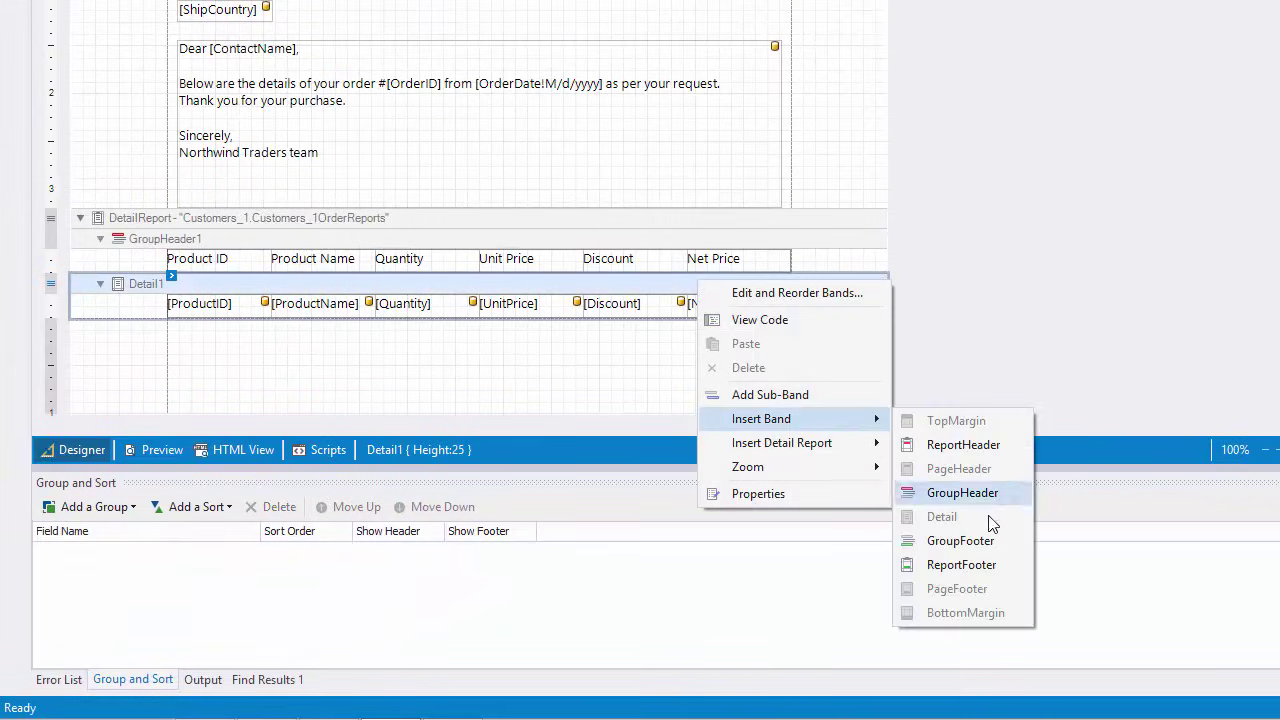
{"action": "left_click", "coordinate": [1000, 540]}
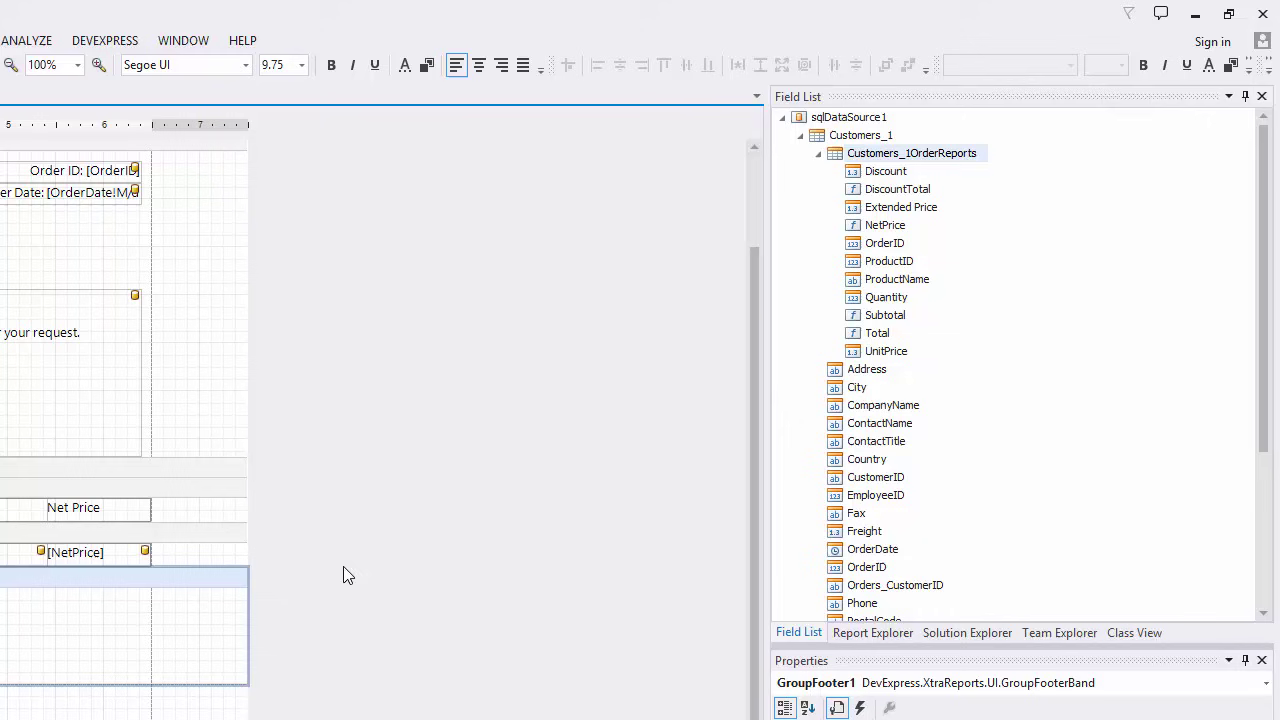
Step: Stack Subtotal, DiscountTotal and Total fields in GroupFooter1 under the Net Price column
{"action": "left_click_drag", "start_coordinate": [905, 316], "coordinate": [101, 622]}
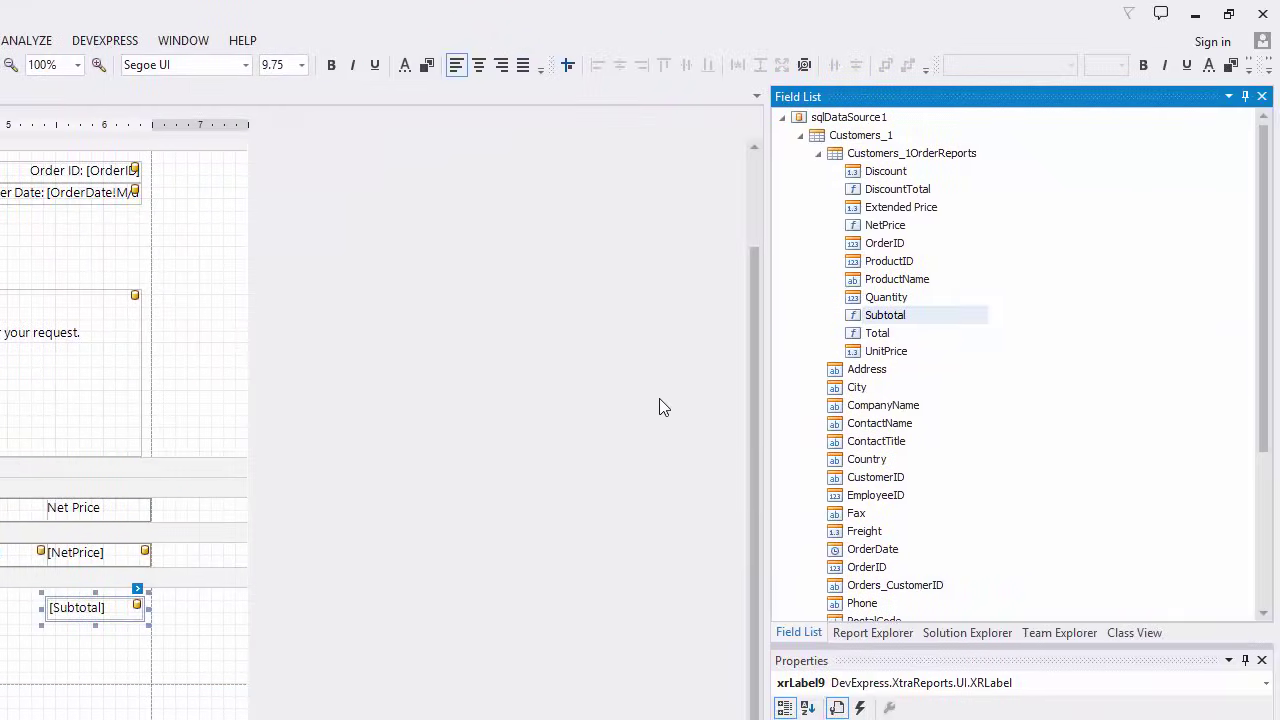
{"action": "left_click_drag", "start_coordinate": [1279, 189], "coordinate": [954, 511]}
{"action": "left_click_drag", "start_coordinate": [826, 511], "coordinate": [612, 636]}
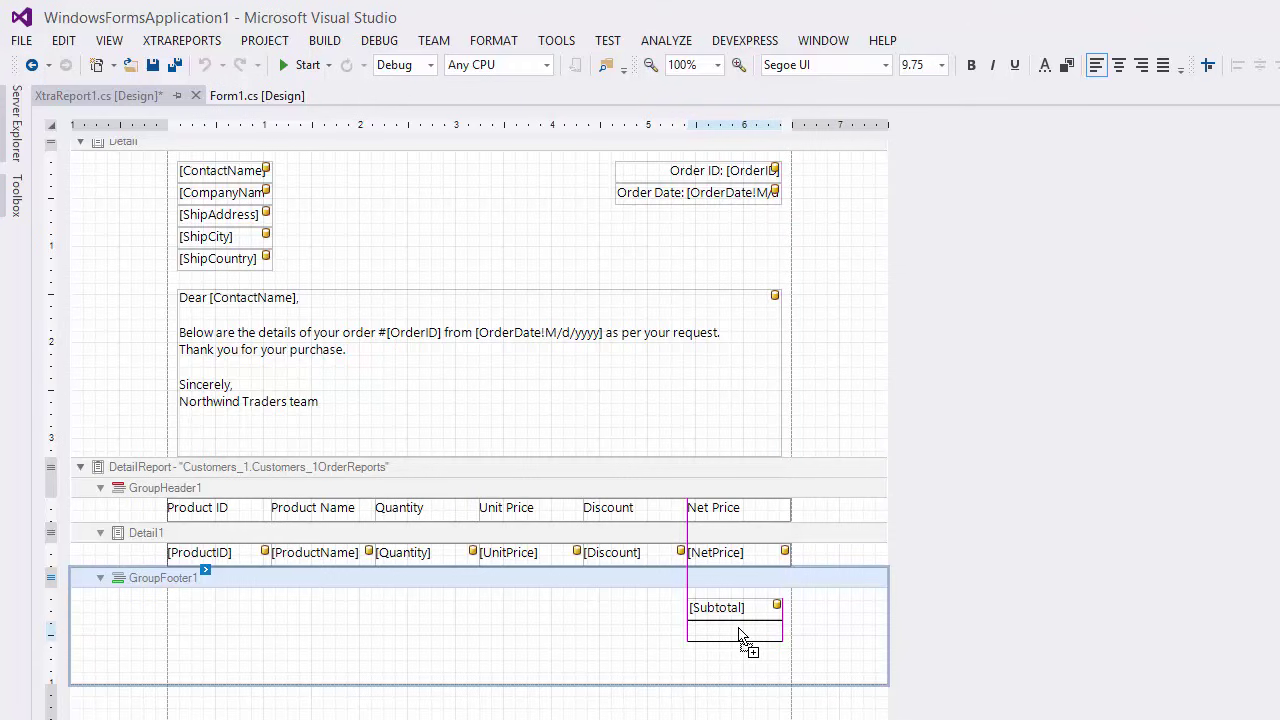
{"action": "left_click_drag", "start_coordinate": [740, 636], "coordinate": [738, 638]}
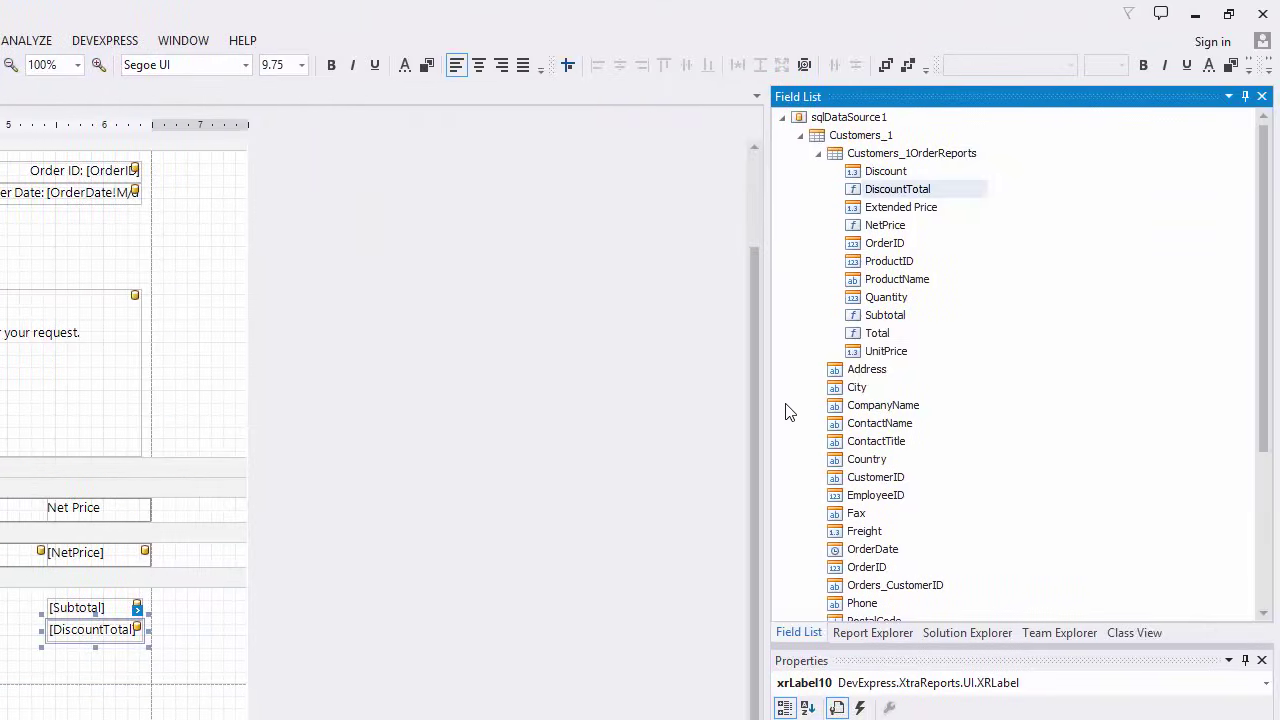
{"action": "left_click", "coordinate": [1279, 336]}
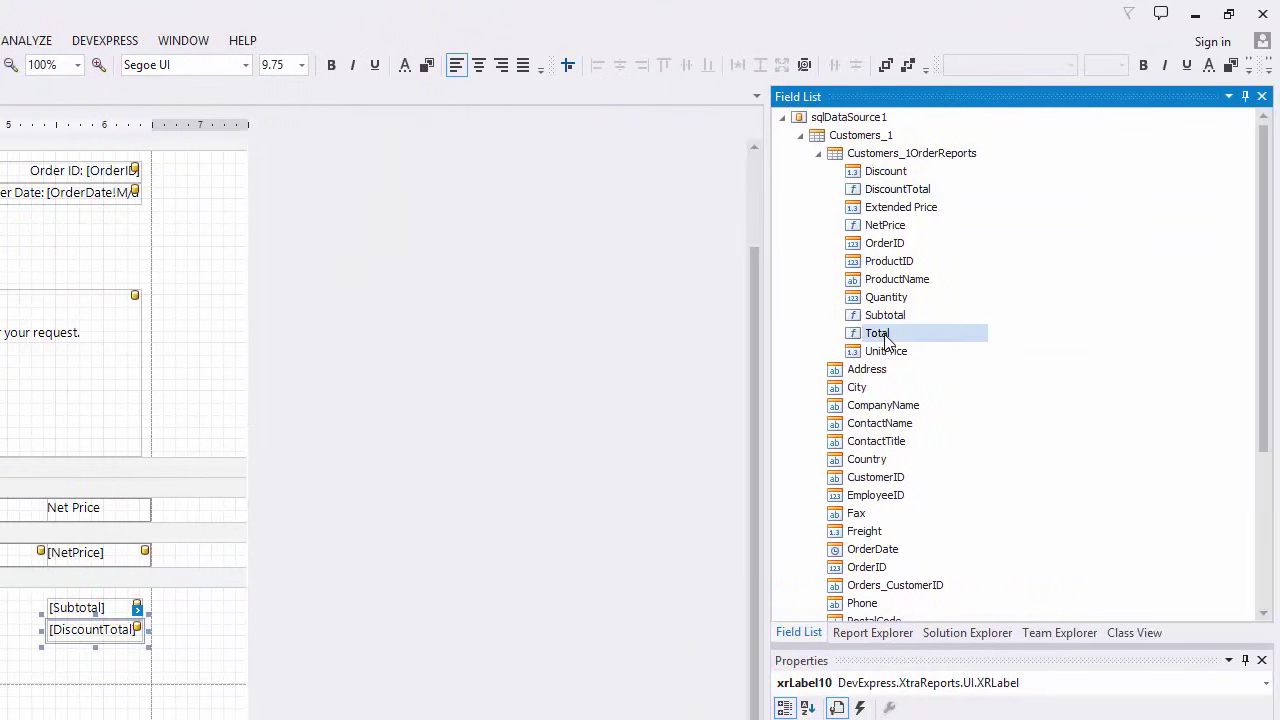
{"action": "left_click_drag", "start_coordinate": [885, 340], "coordinate": [738, 650]}
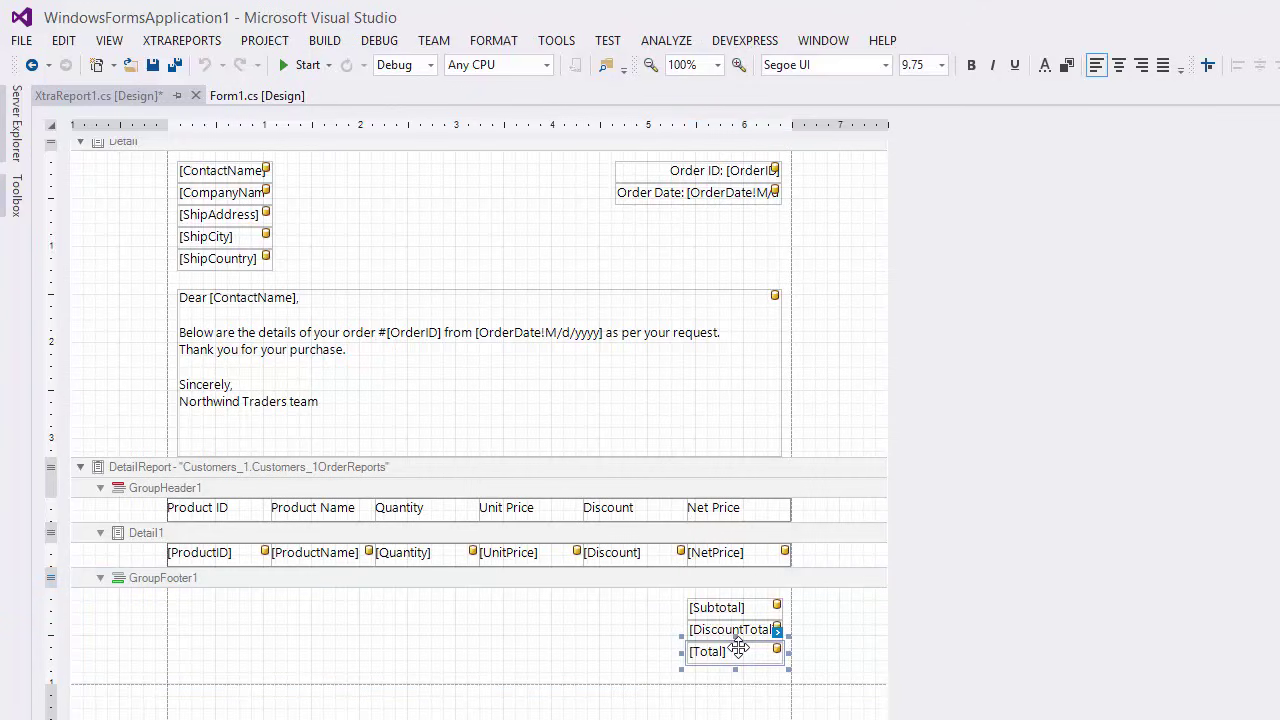
{"action": "left_click", "coordinate": [727, 630], "text": "ctrl"}
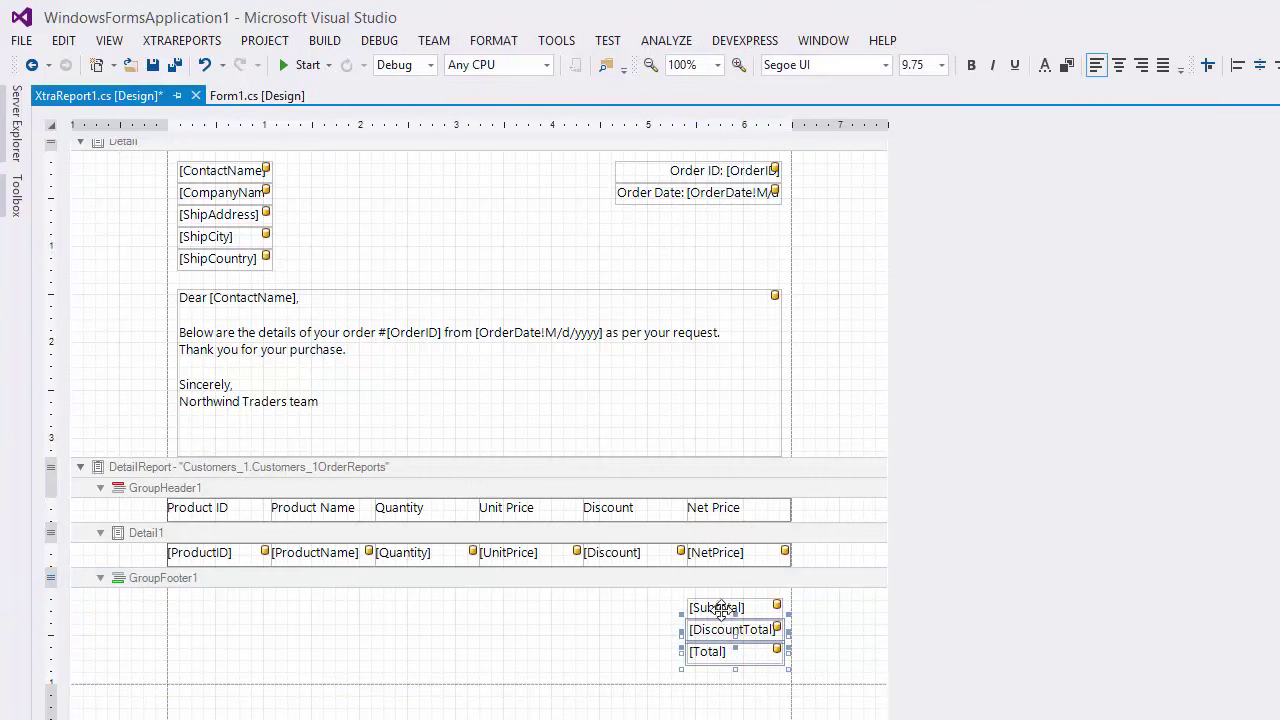
{"action": "left_click", "coordinate": [715, 607], "text": "ctrl"}
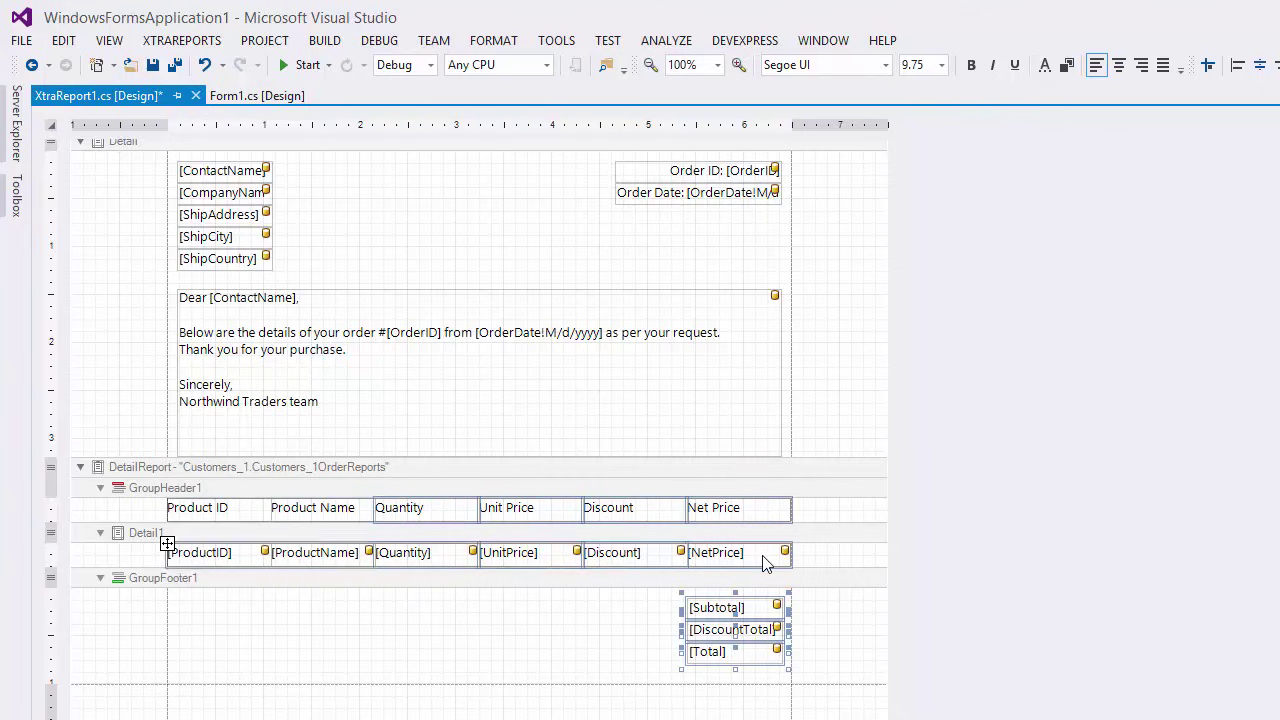
Step: Right-align the numeric cells and footer totals, and give both header and item tables Padding All 5
{"action": "left_click", "coordinate": [1141, 74]}
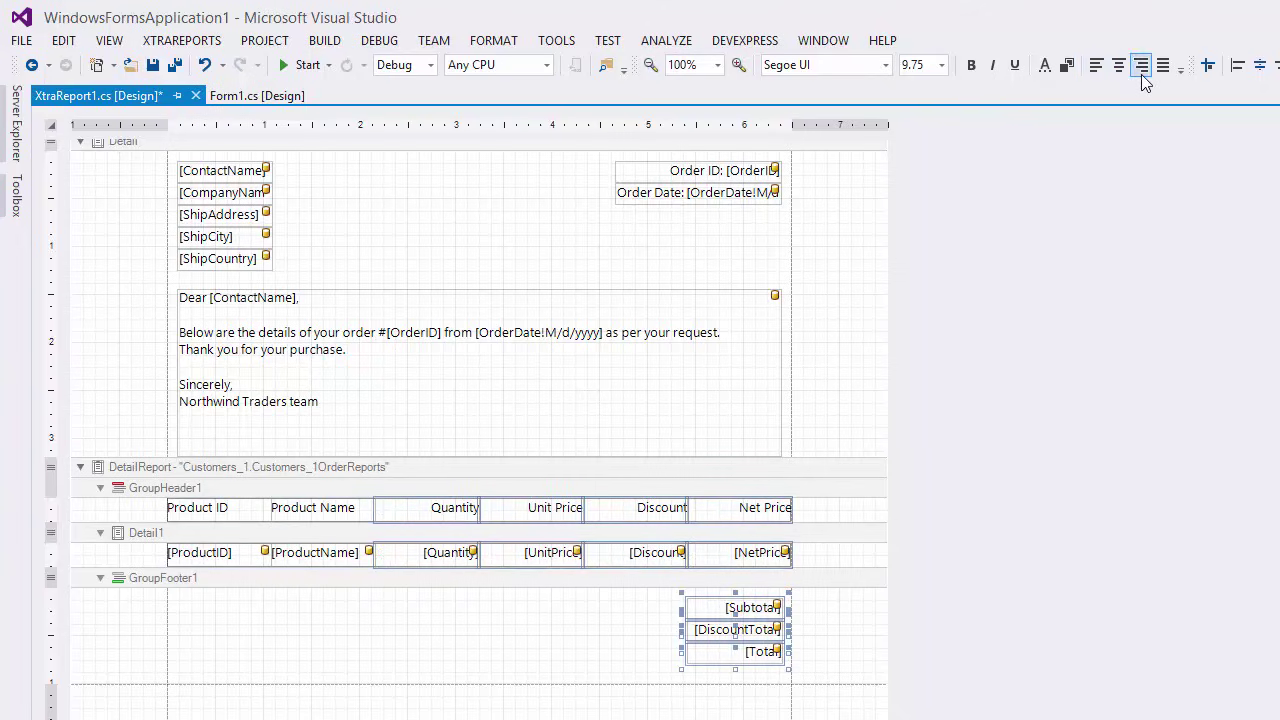
{"action": "left_click", "coordinate": [975, 418]}
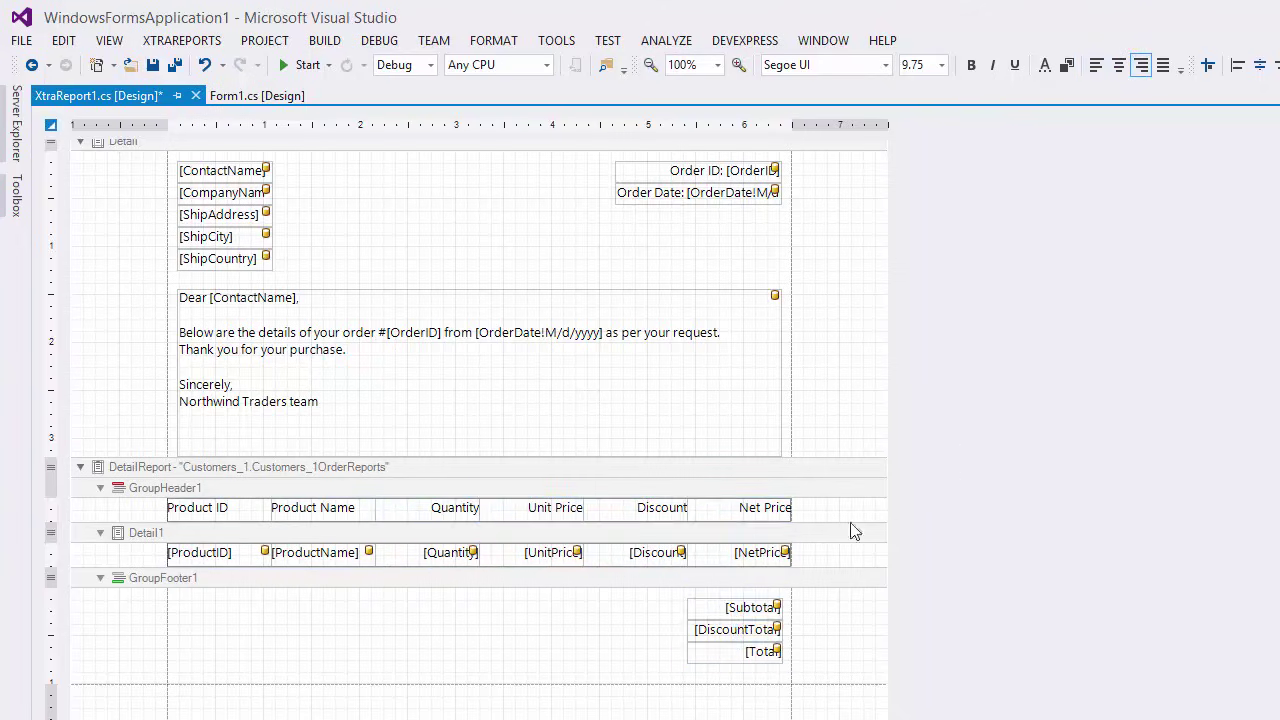
{"action": "left_click", "coordinate": [167, 498]}
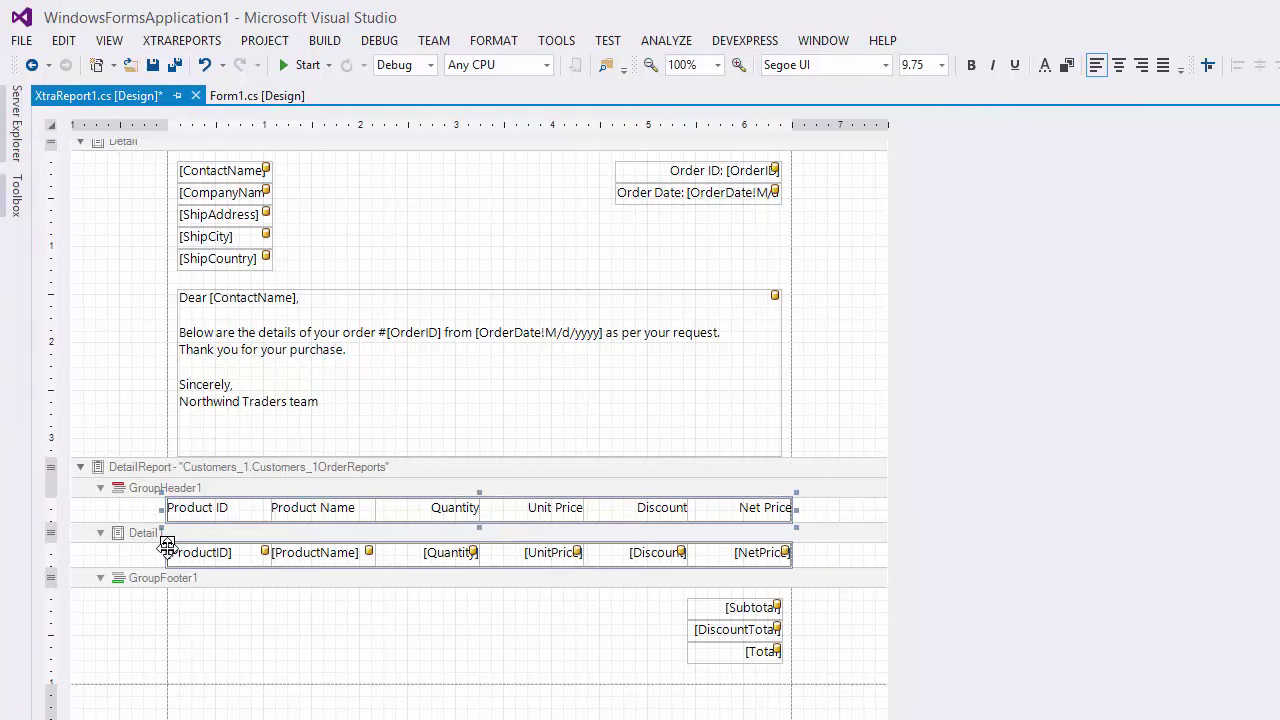
{"action": "left_click", "coordinate": [167, 546], "text": "ctrl"}
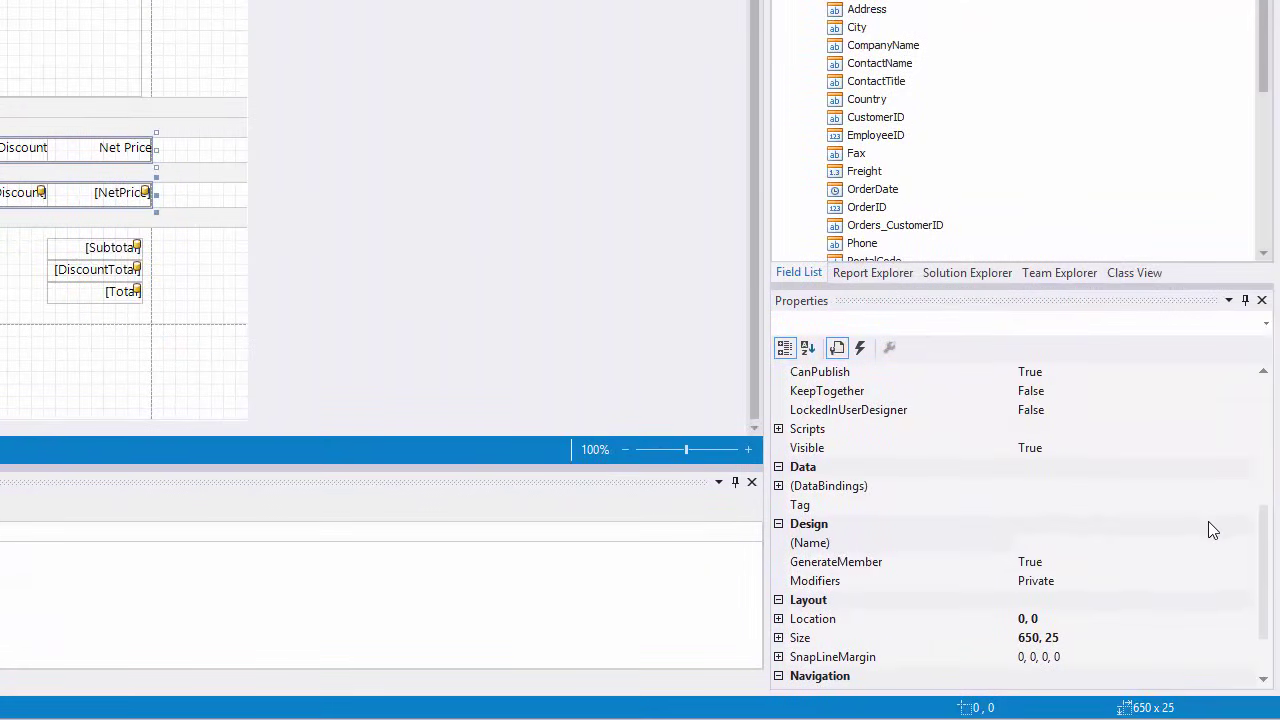
{"action": "left_click", "coordinate": [808, 347]}
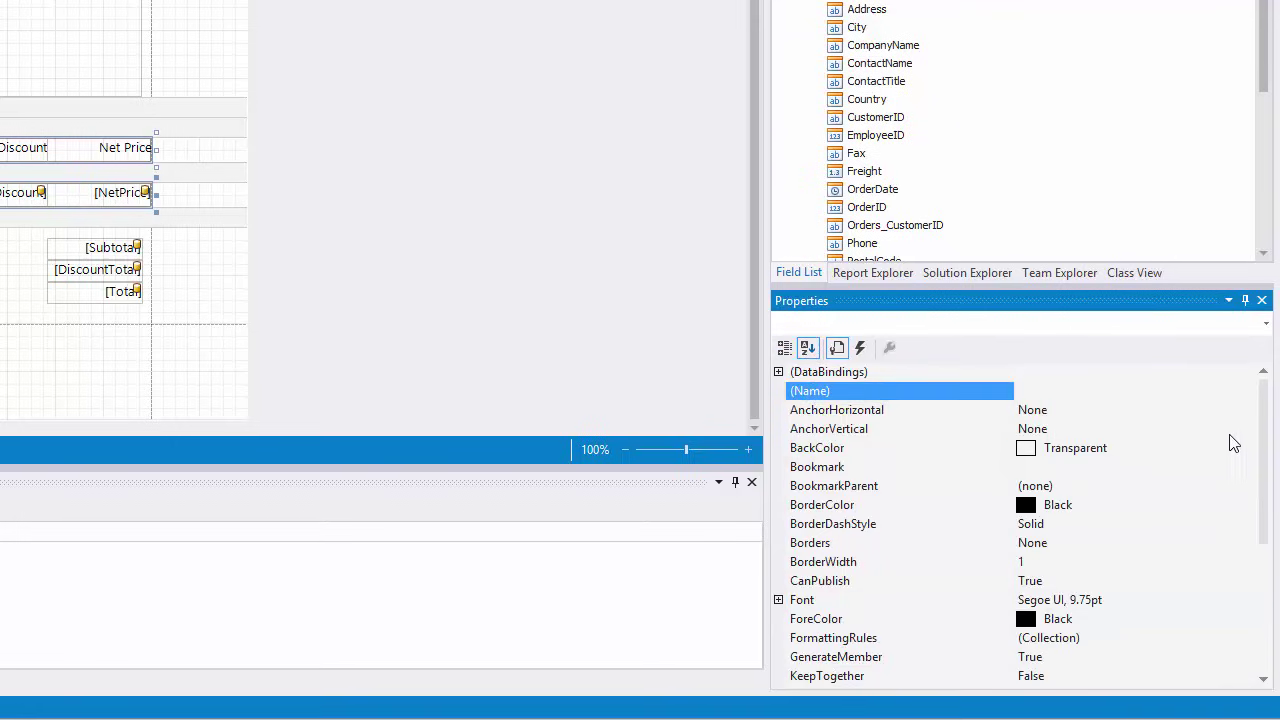
{"action": "left_click_drag", "start_coordinate": [1268, 452], "coordinate": [1266, 577]}
{"action": "left_click", "coordinate": [779, 505]}
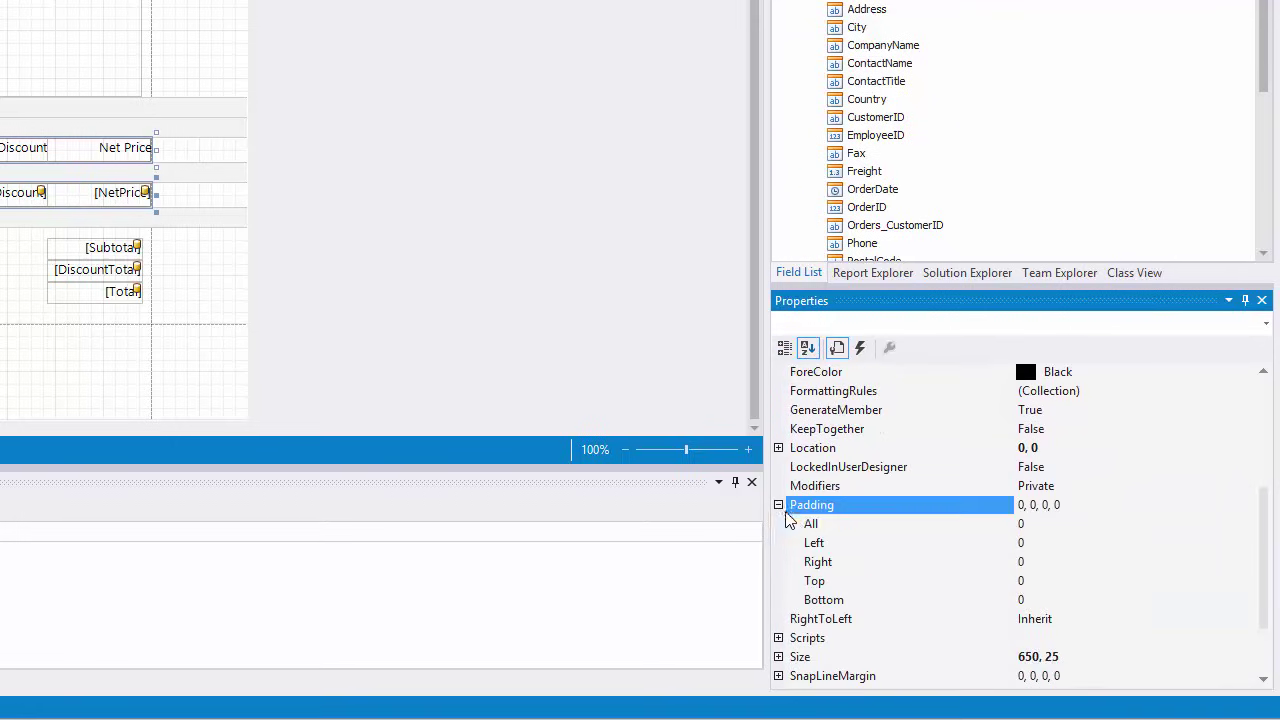
{"action": "left_click", "coordinate": [800, 530]}
{"action": "type", "text": "5"}
{"action": "key", "text": "Return"}
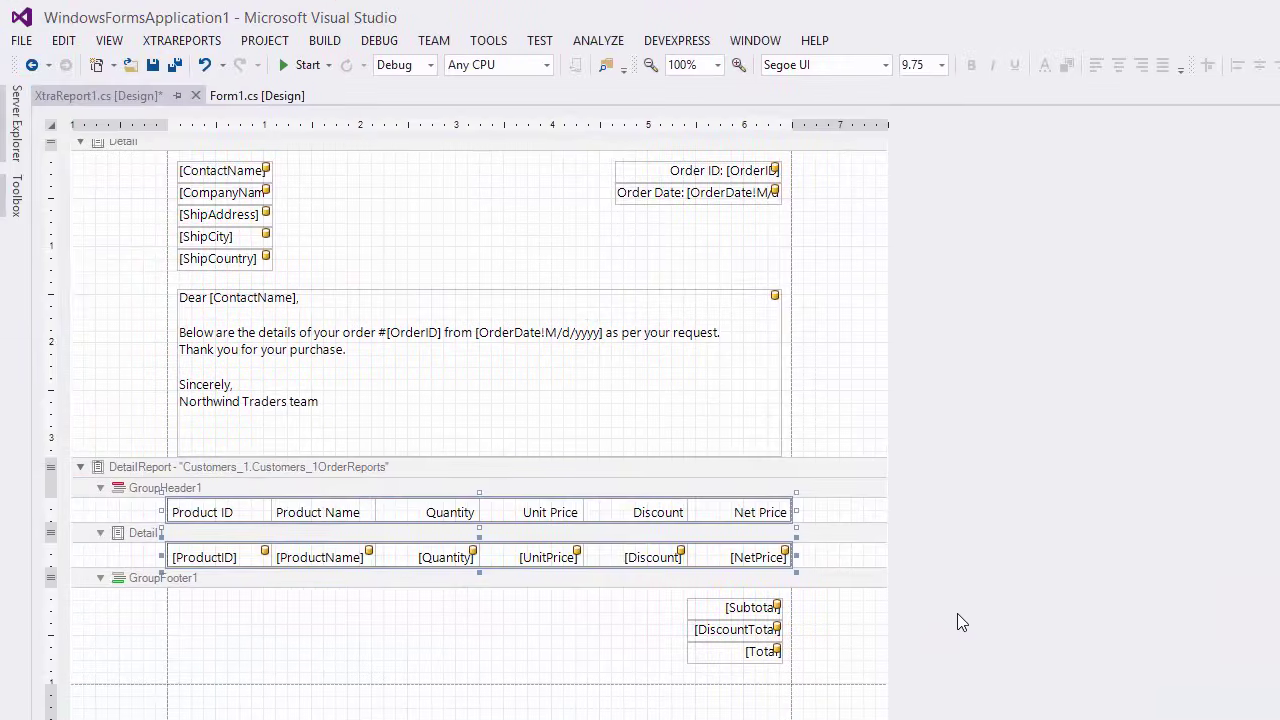
{"action": "left_click", "coordinate": [569, 426]}
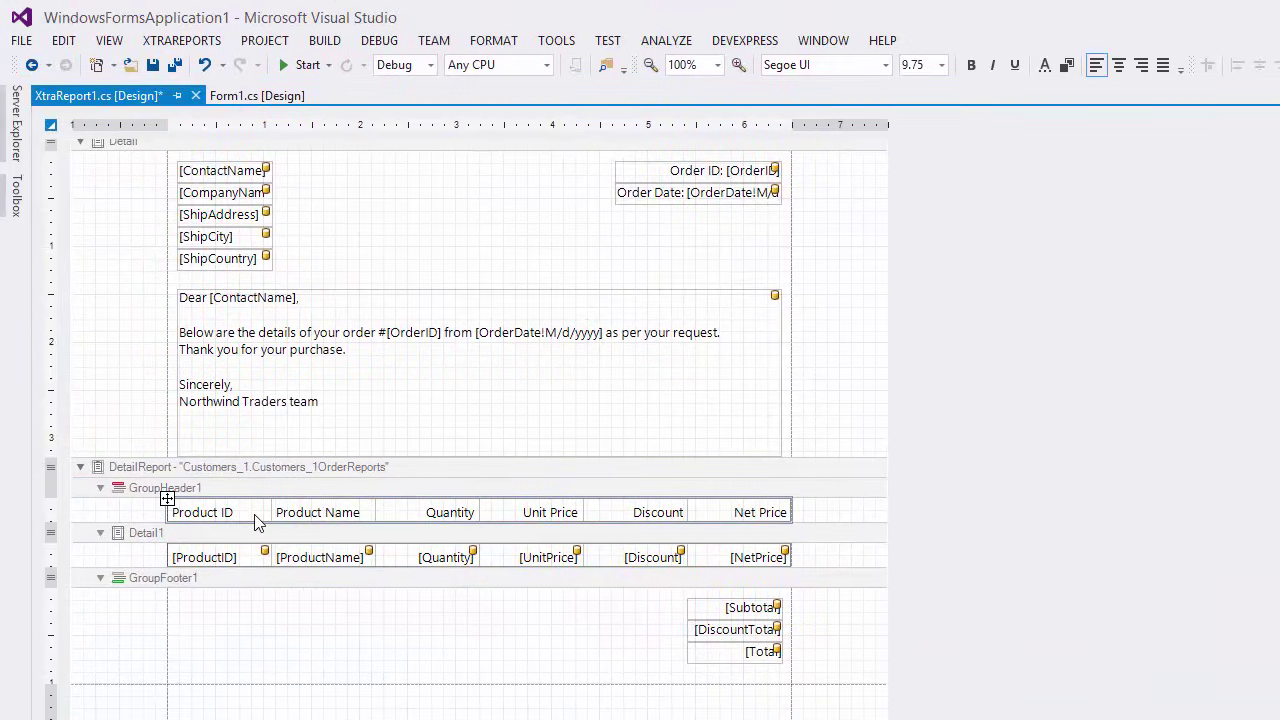
Step: Narrow the header and item tables slightly on both sides and make the column titles bold
{"action": "left_click", "coordinate": [167, 497]}
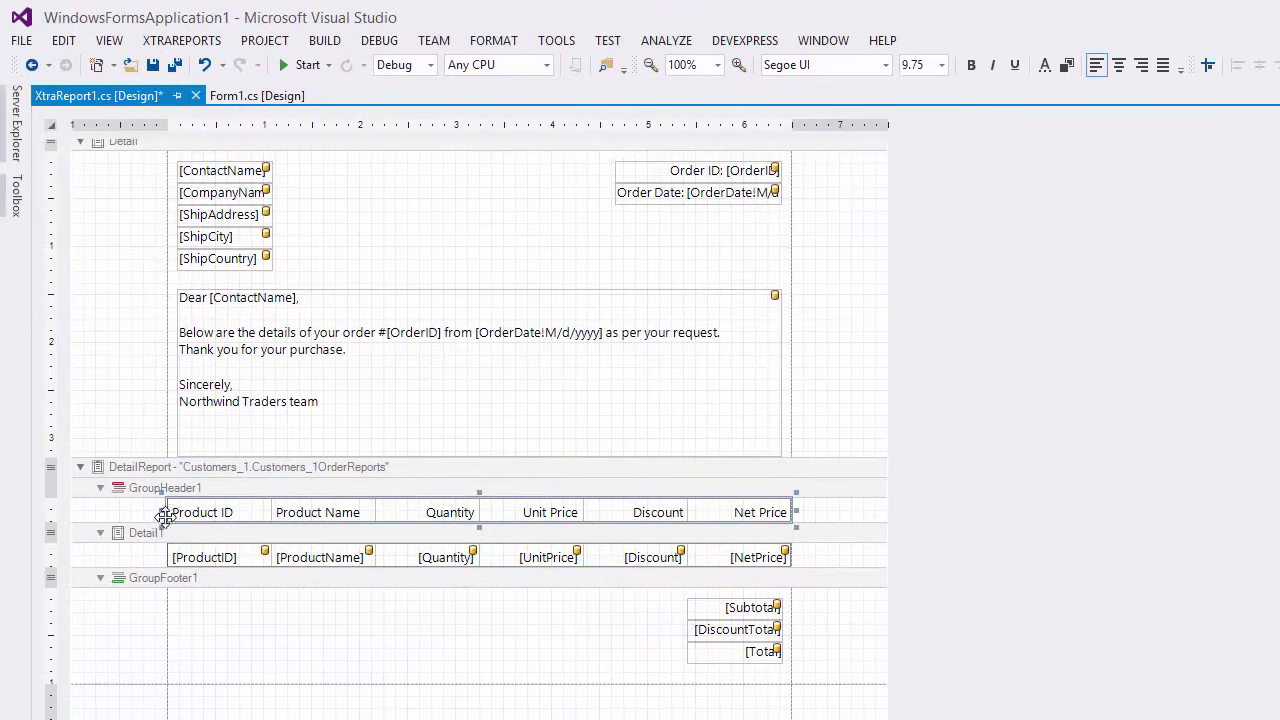
{"action": "left_click", "coordinate": [163, 555], "text": "shift"}
{"action": "left_click_drag", "start_coordinate": [163, 555], "coordinate": [174, 557]}
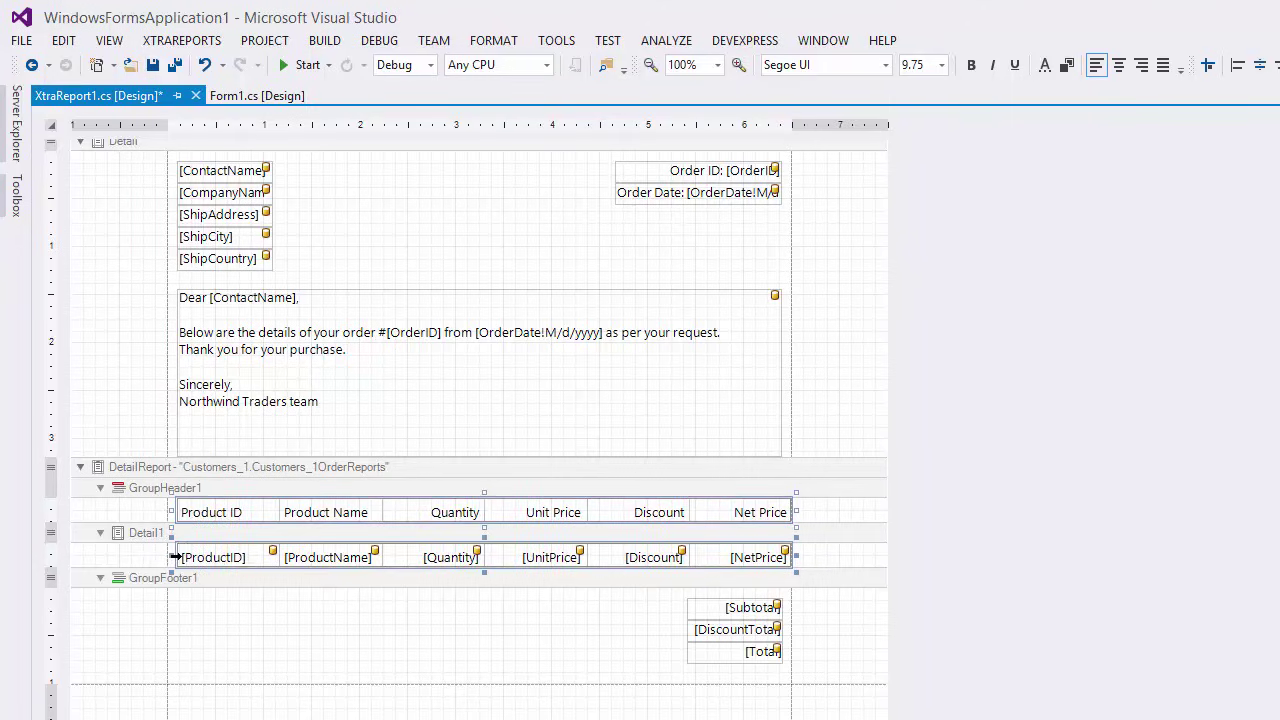
{"action": "left_click_drag", "start_coordinate": [795, 556], "coordinate": [787, 556]}
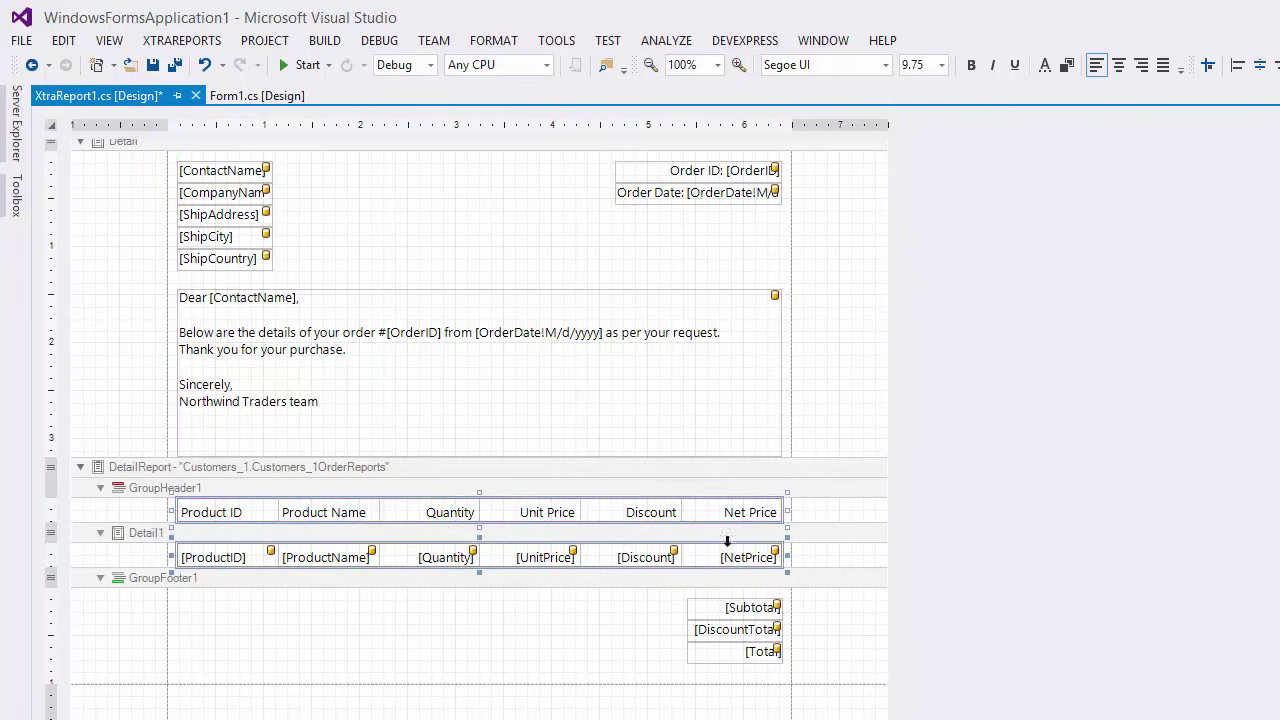
{"action": "left_click", "coordinate": [249, 490]}
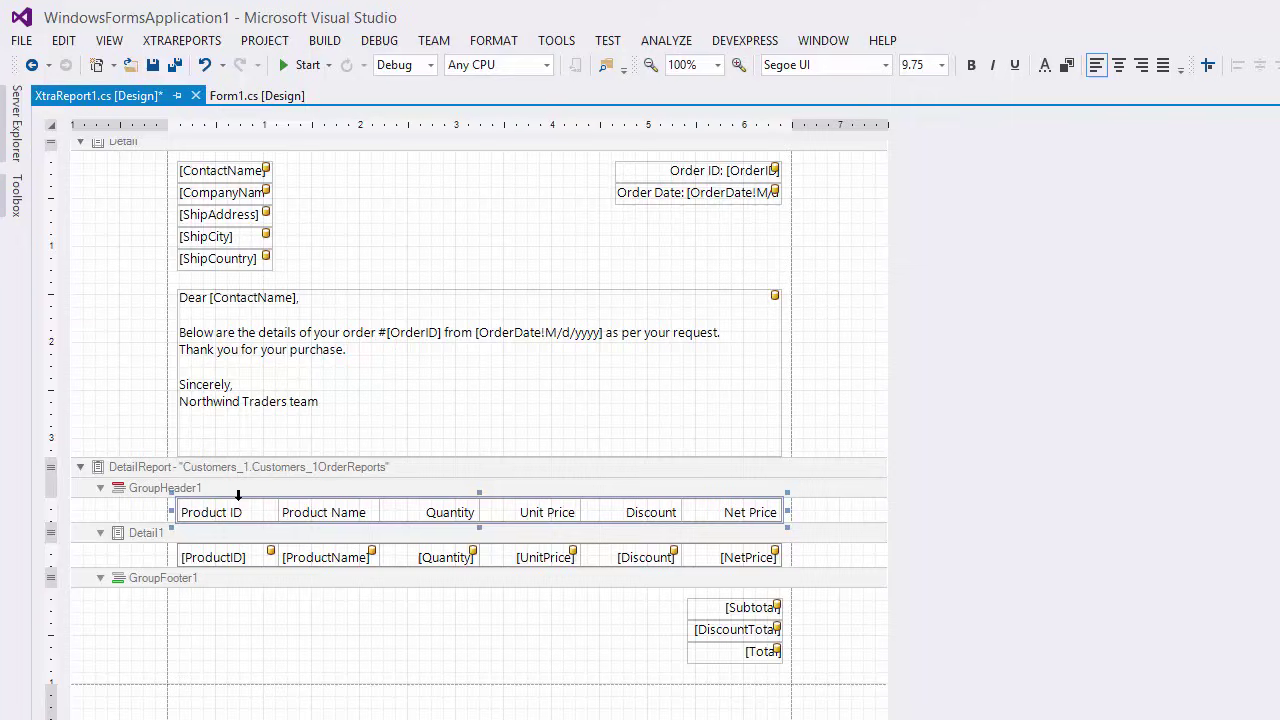
{"action": "left_click", "coordinate": [970, 64]}
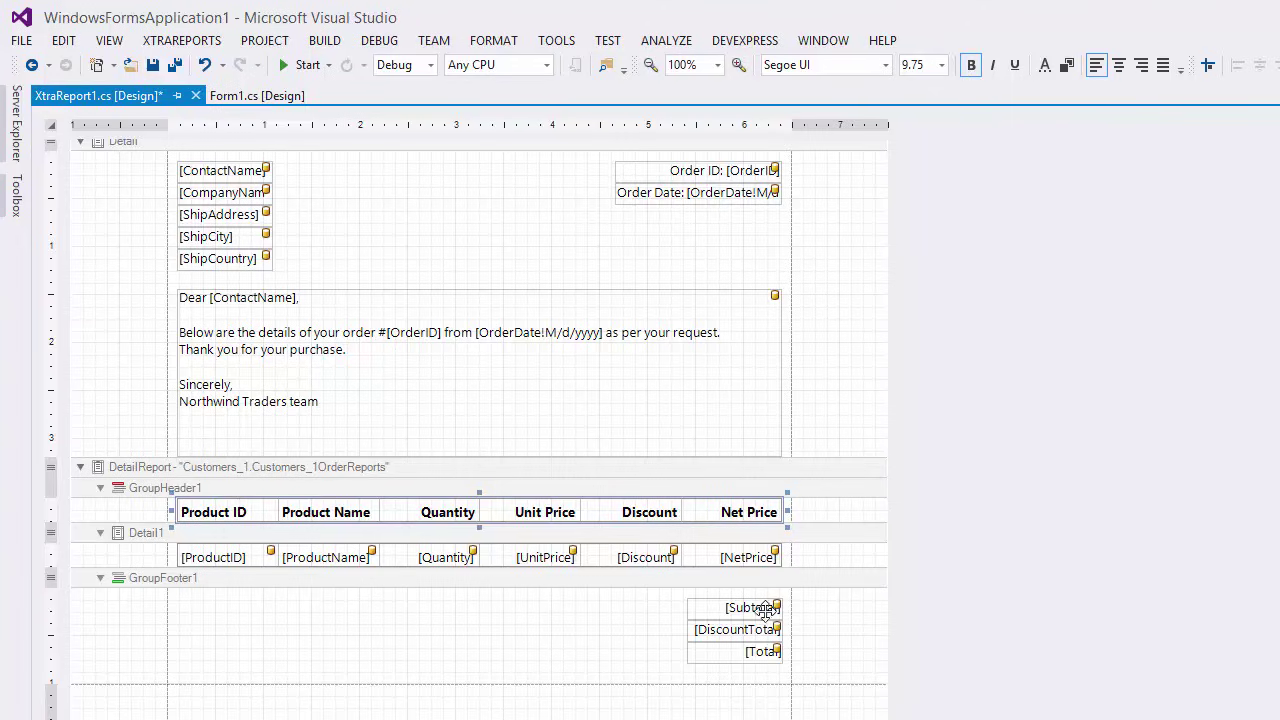
Step: Add a 'Subtotal:' caption label beside the Subtotal value in the footer
{"action": "left_click", "coordinate": [743, 652]}
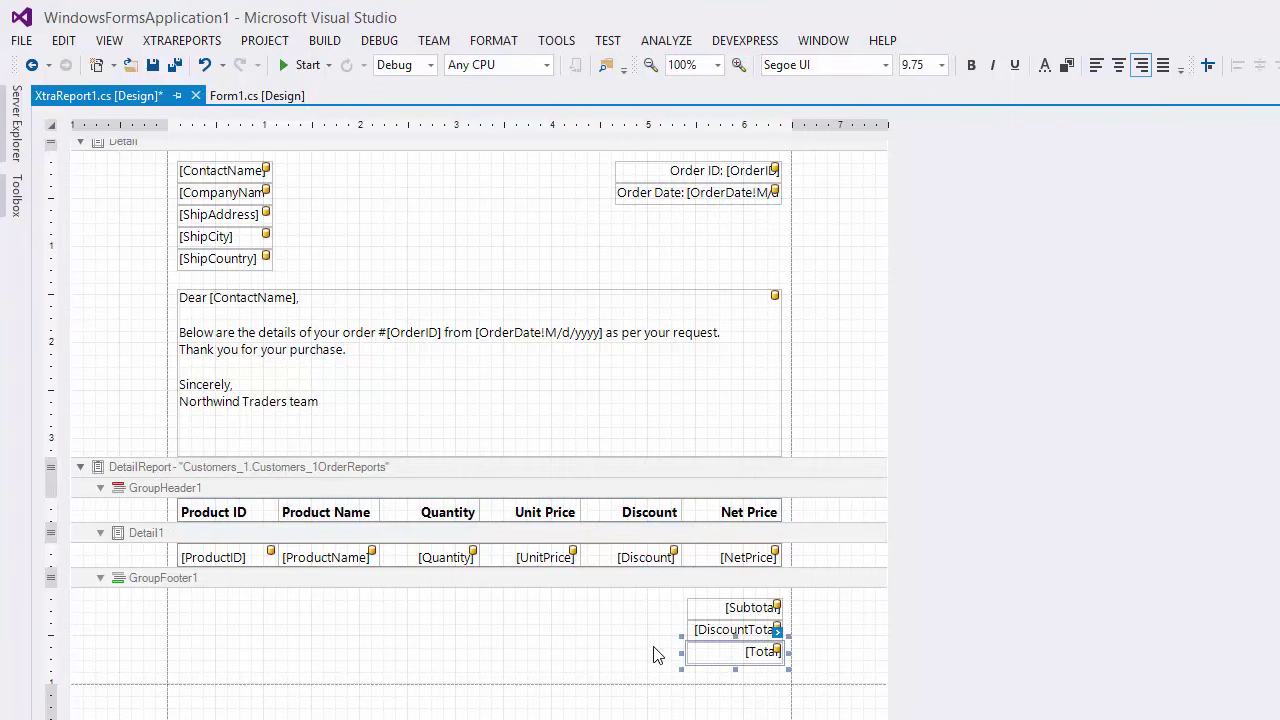
{"action": "mouse_move", "coordinate": [15, 196]}
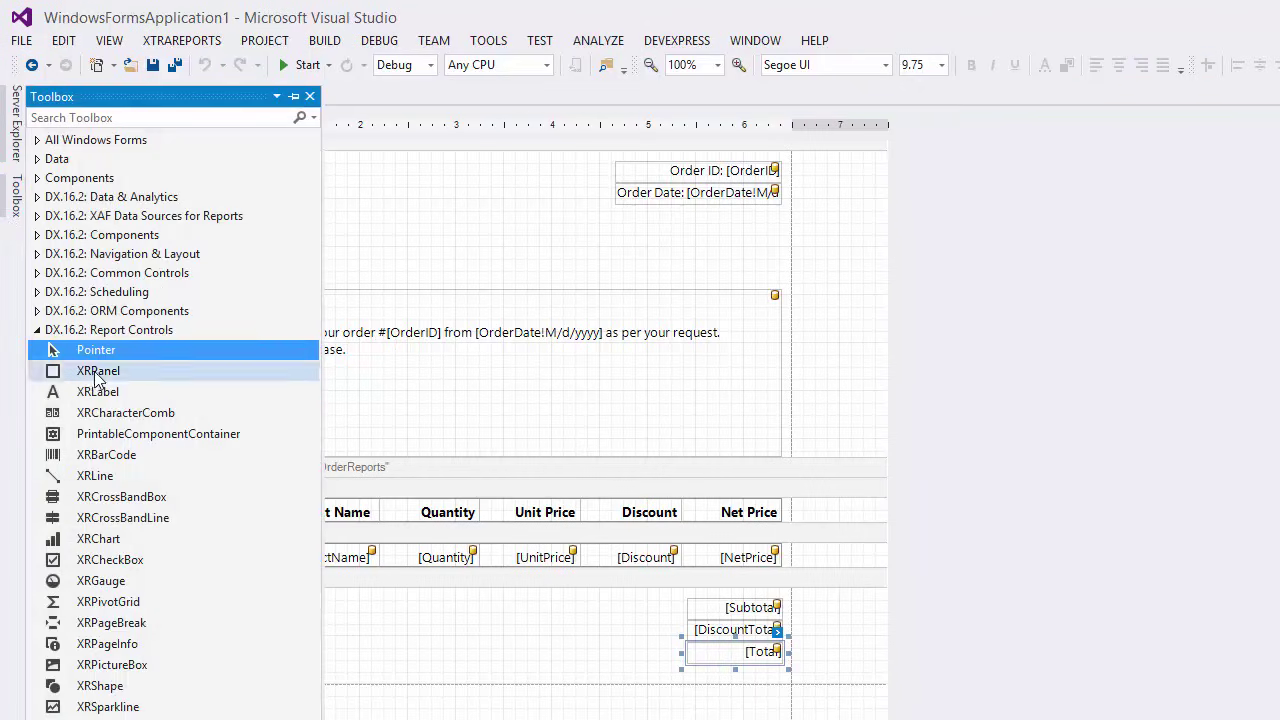
{"action": "left_click_drag", "start_coordinate": [98, 391], "coordinate": [600, 609]}
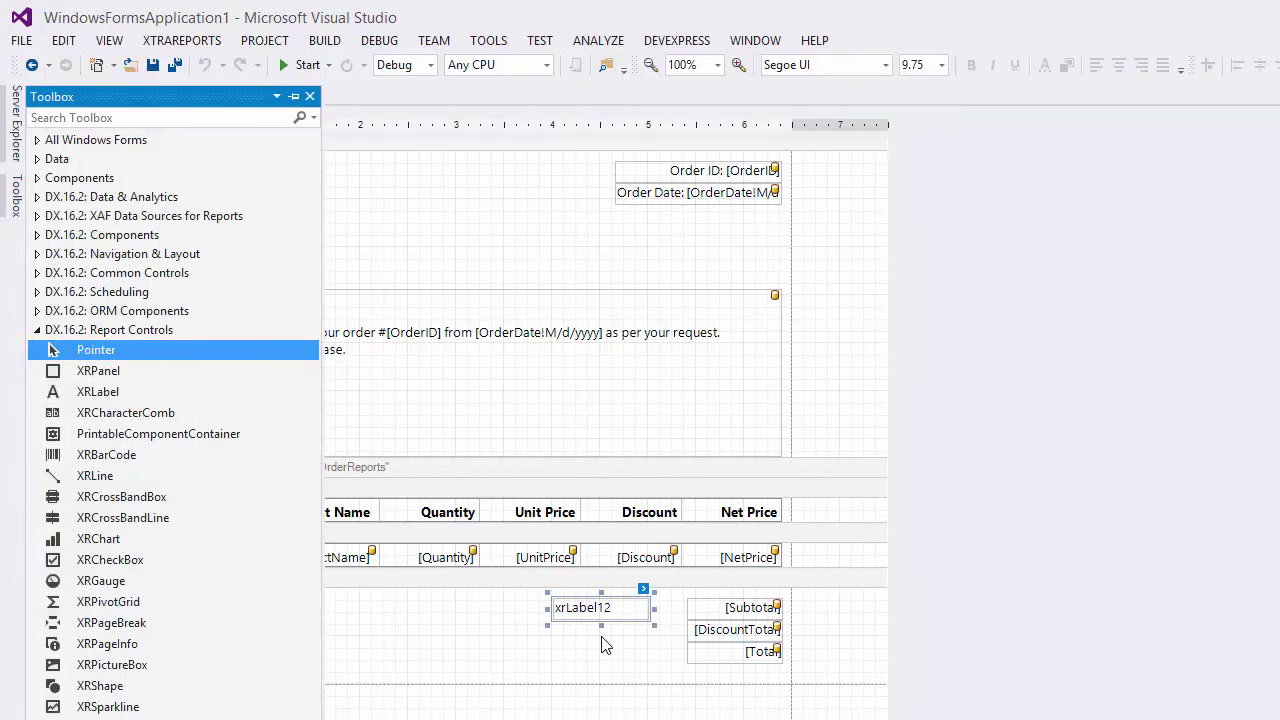
{"action": "double_click", "coordinate": [617, 610]}
{"action": "type", "text": "Subtotal:"}
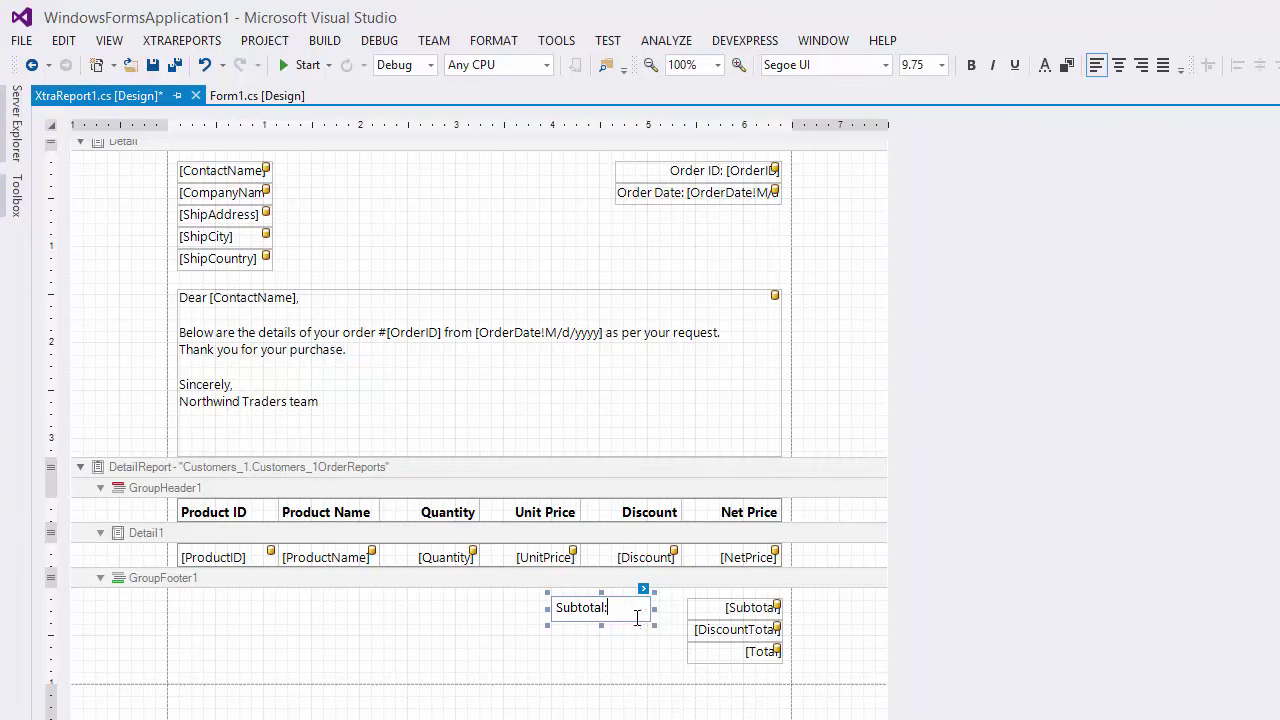
{"action": "left_click", "coordinate": [614, 608]}
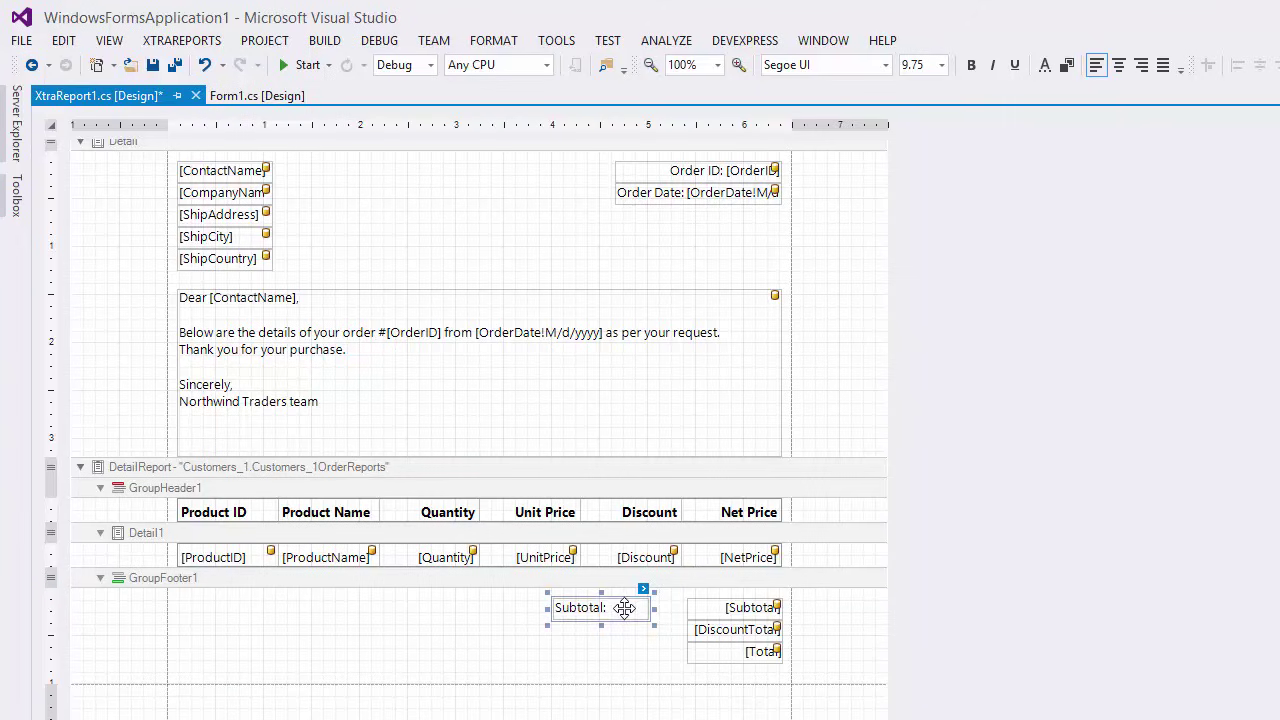
Step: Copy the caption into 'Discount:' and 'Amount Paid:' labels on the rows below
{"action": "left_click_drag", "start_coordinate": [617, 607], "coordinate": [627, 637]}
{"action": "double_click", "coordinate": [624, 630]}
{"action": "type", "text": "D"}
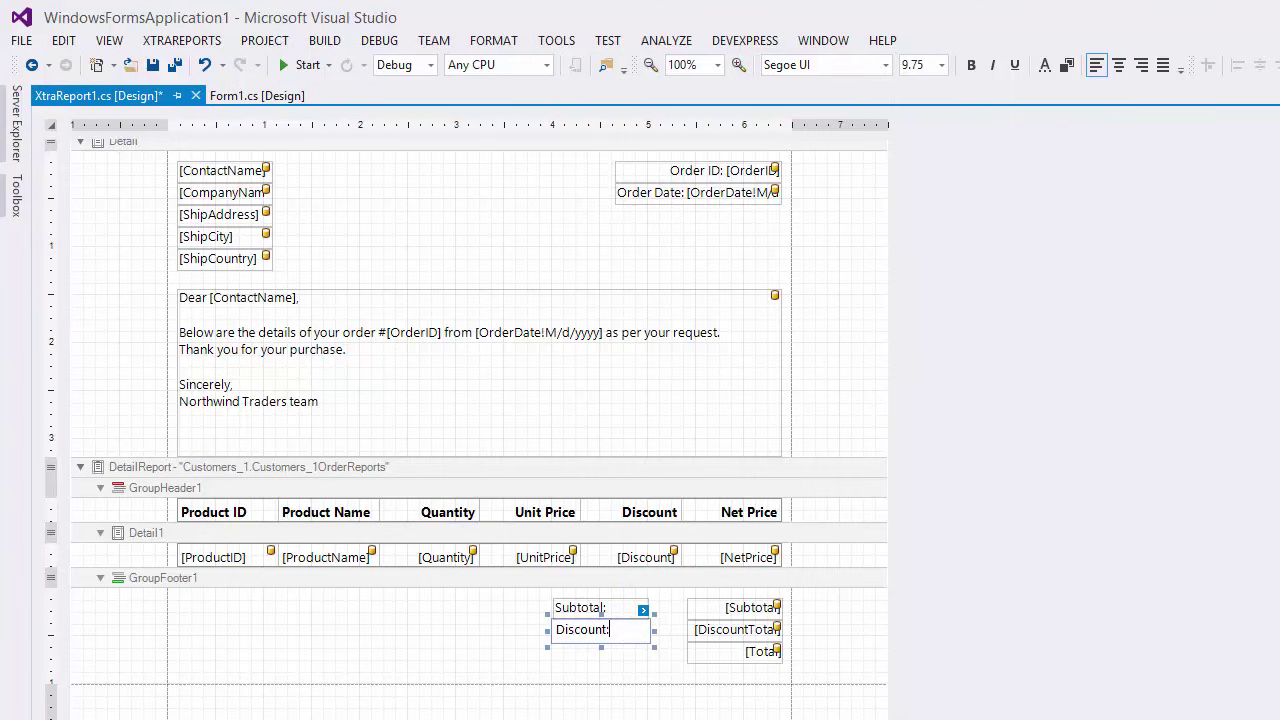
{"action": "type", "text": "iscount:"}
{"action": "left_click", "coordinate": [625, 641]}
{"action": "left_click_drag", "start_coordinate": [624, 630], "coordinate": [627, 655]}
{"action": "double_click", "coordinate": [627, 655]}
{"action": "type", "text": "Amount Paid:"}
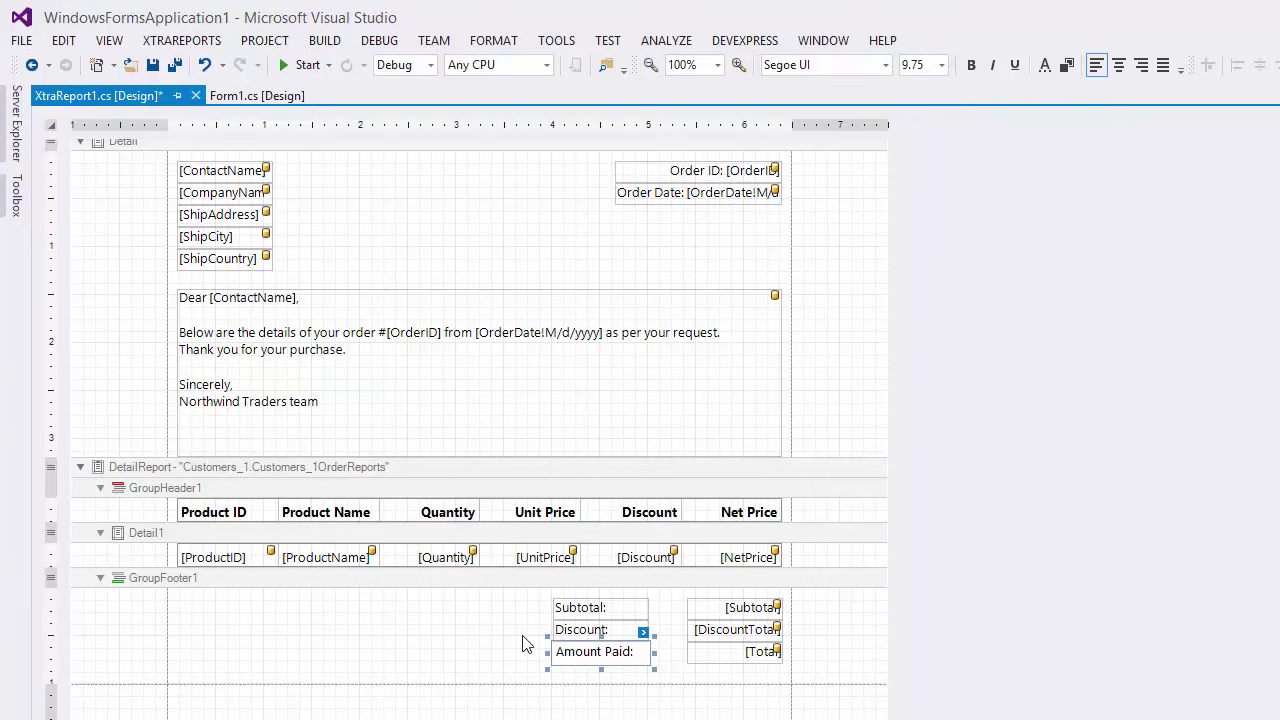
{"action": "left_click", "coordinate": [531, 640]}
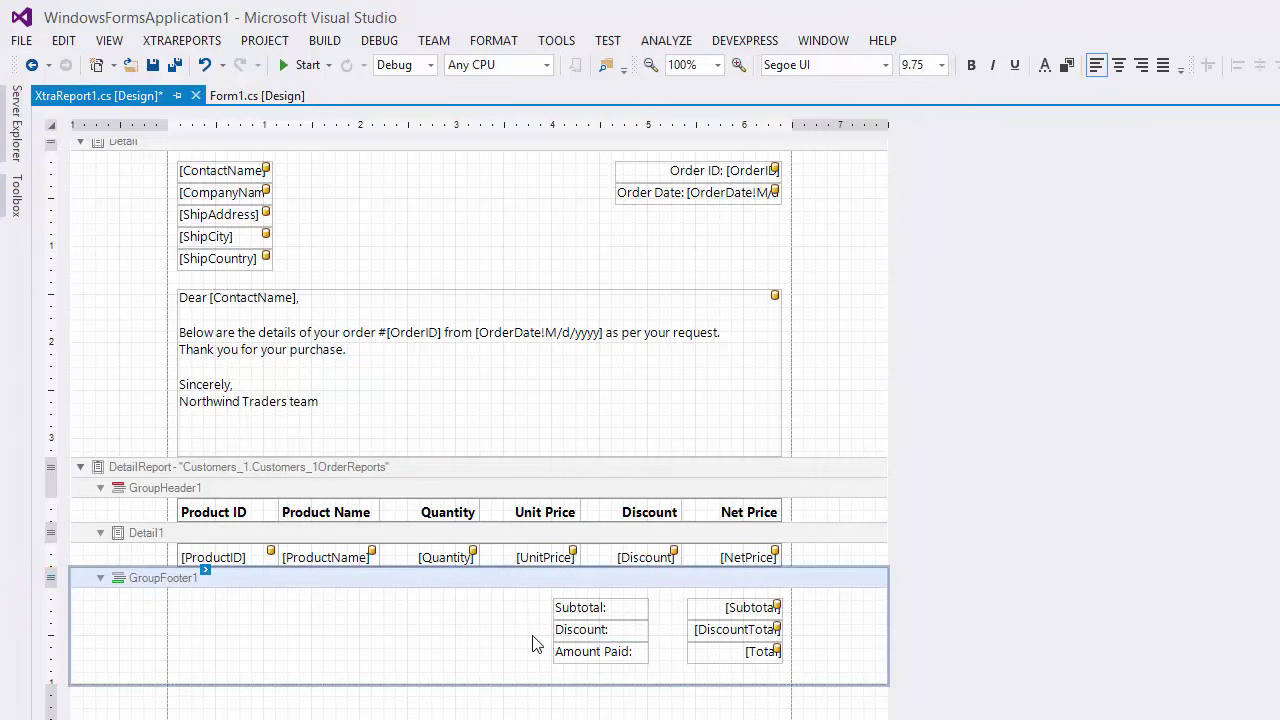
Step: Align the three captions flush beside the value column and make the Amount Paid row bold
{"action": "left_click", "coordinate": [583, 651]}
{"action": "left_click", "coordinate": [585, 631], "text": "shift"}
{"action": "left_click", "coordinate": [578, 607], "text": "shift"}
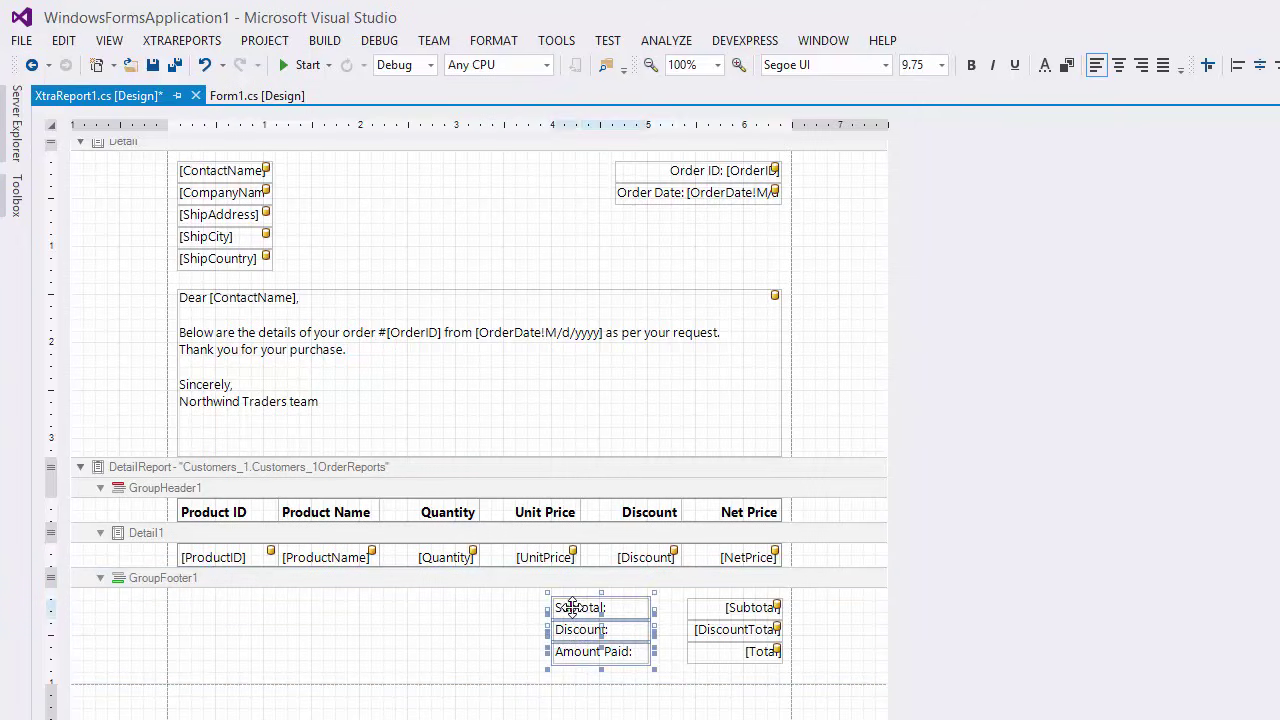
{"action": "left_click_drag", "start_coordinate": [578, 607], "coordinate": [611, 617]}
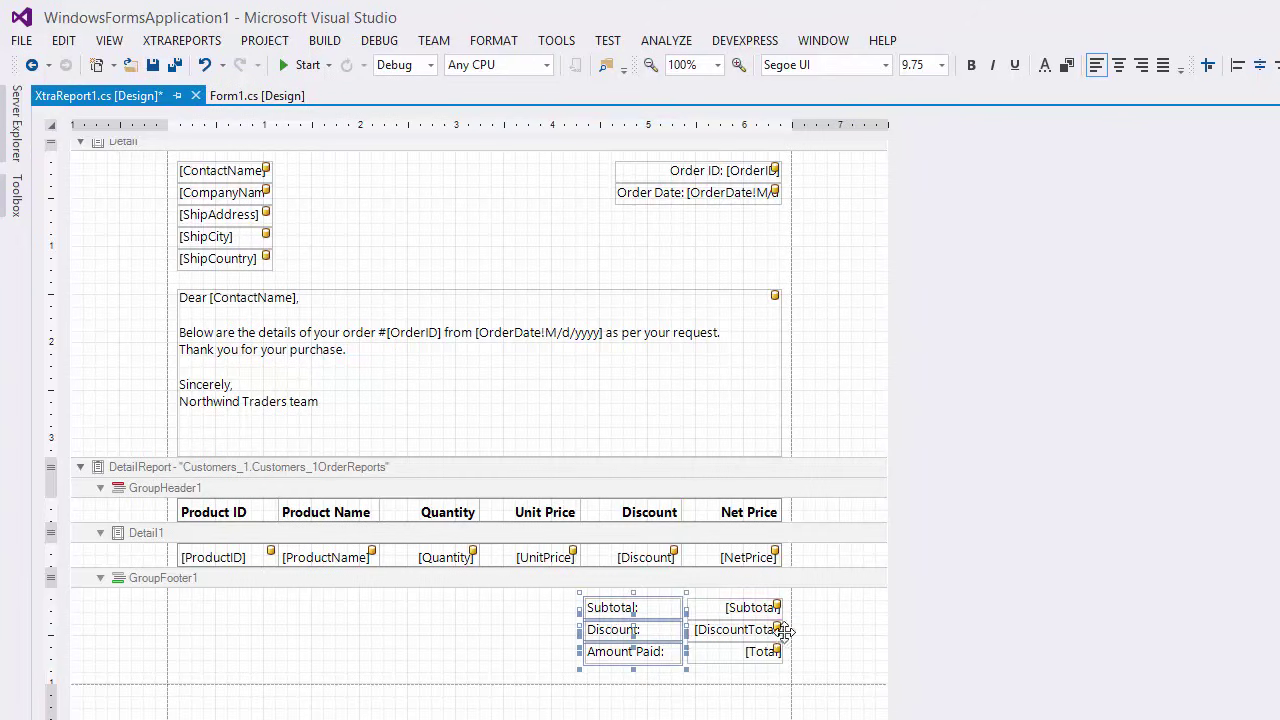
{"action": "left_click_drag", "start_coordinate": [833, 641], "coordinate": [715, 653]}
{"action": "left_click", "coordinate": [625, 651], "text": "shift"}
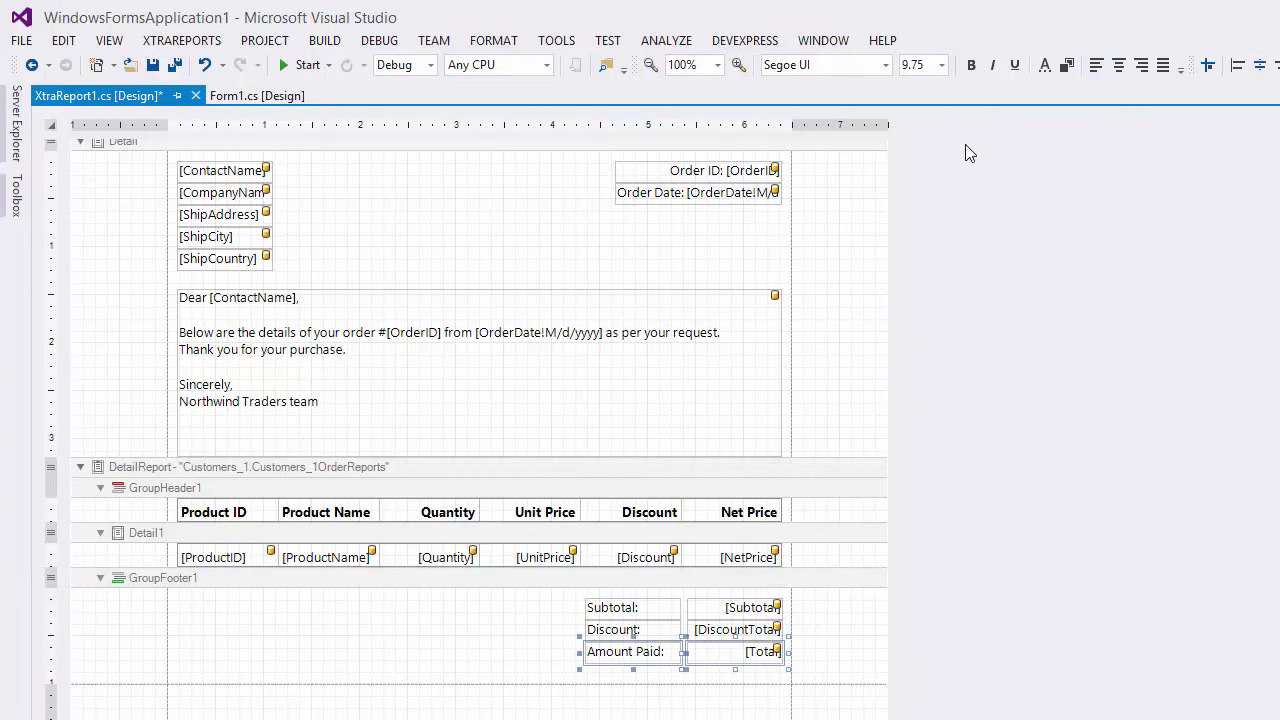
{"action": "left_click", "coordinate": [970, 66]}
{"action": "left_click", "coordinate": [927, 505]}
{"action": "left_click_drag", "start_coordinate": [826, 629], "coordinate": [731, 654]}
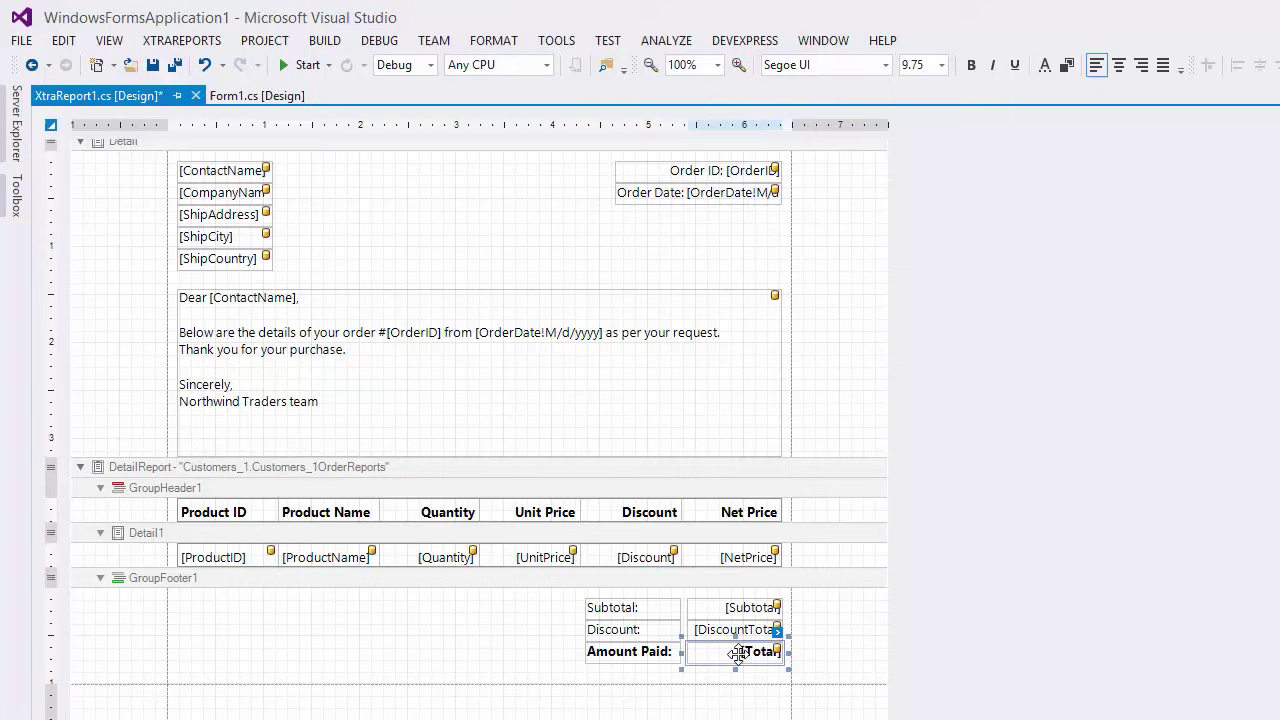
Step: Set the Text binding FormatString of Subtotal, DiscountTotal and Total to Currency
{"action": "left_click", "coordinate": [702, 612], "text": "shift"}
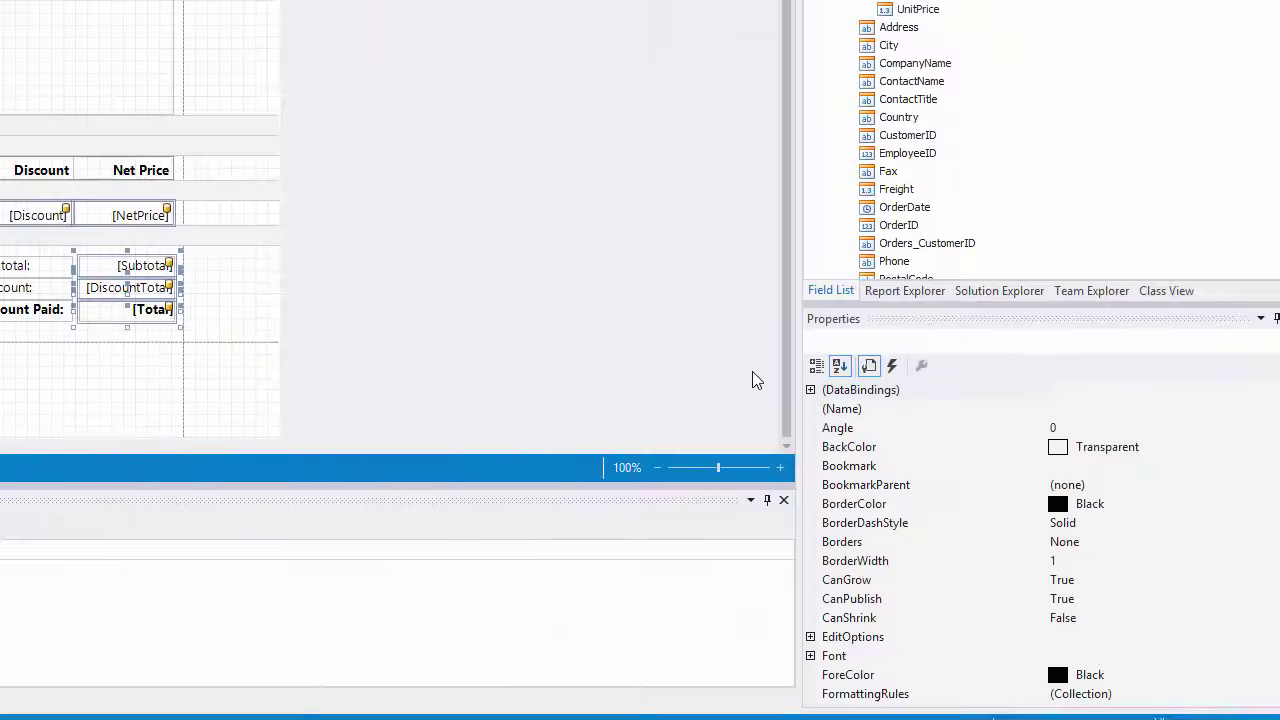
{"action": "left_click", "coordinate": [810, 389]}
{"action": "left_click", "coordinate": [824, 466]}
{"action": "left_click", "coordinate": [954, 492]}
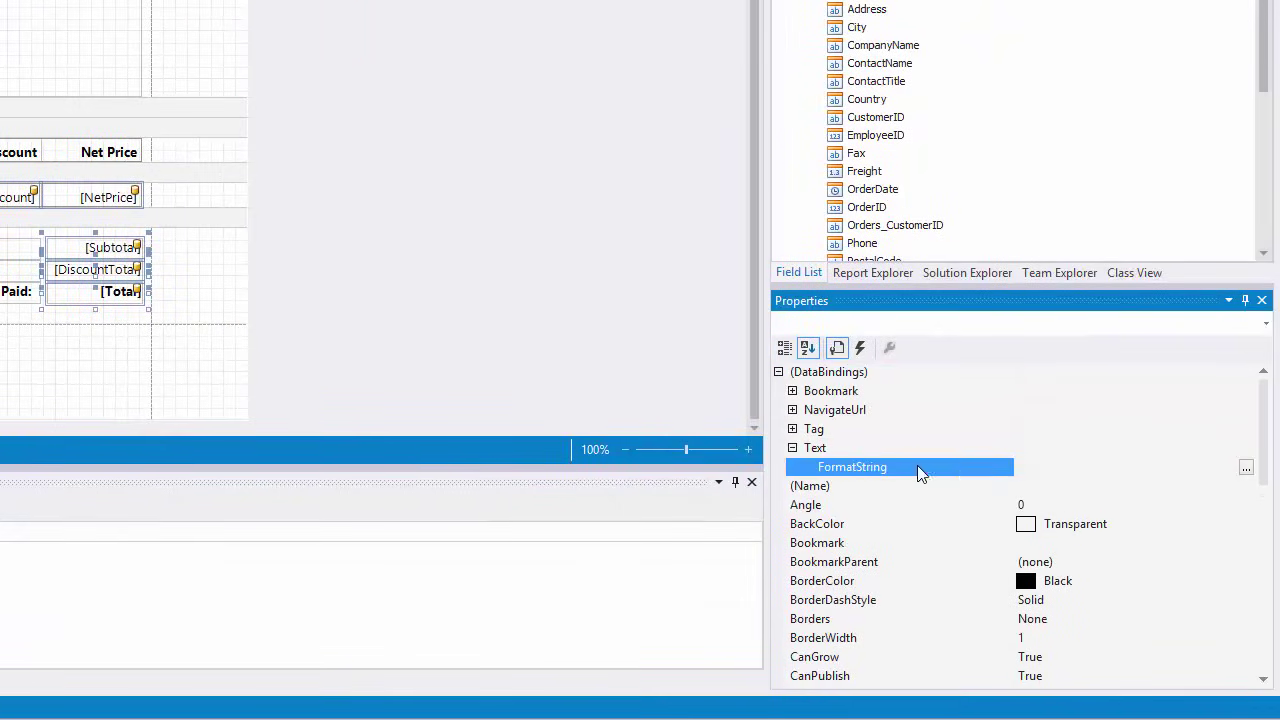
{"action": "left_click", "coordinate": [1246, 467]}
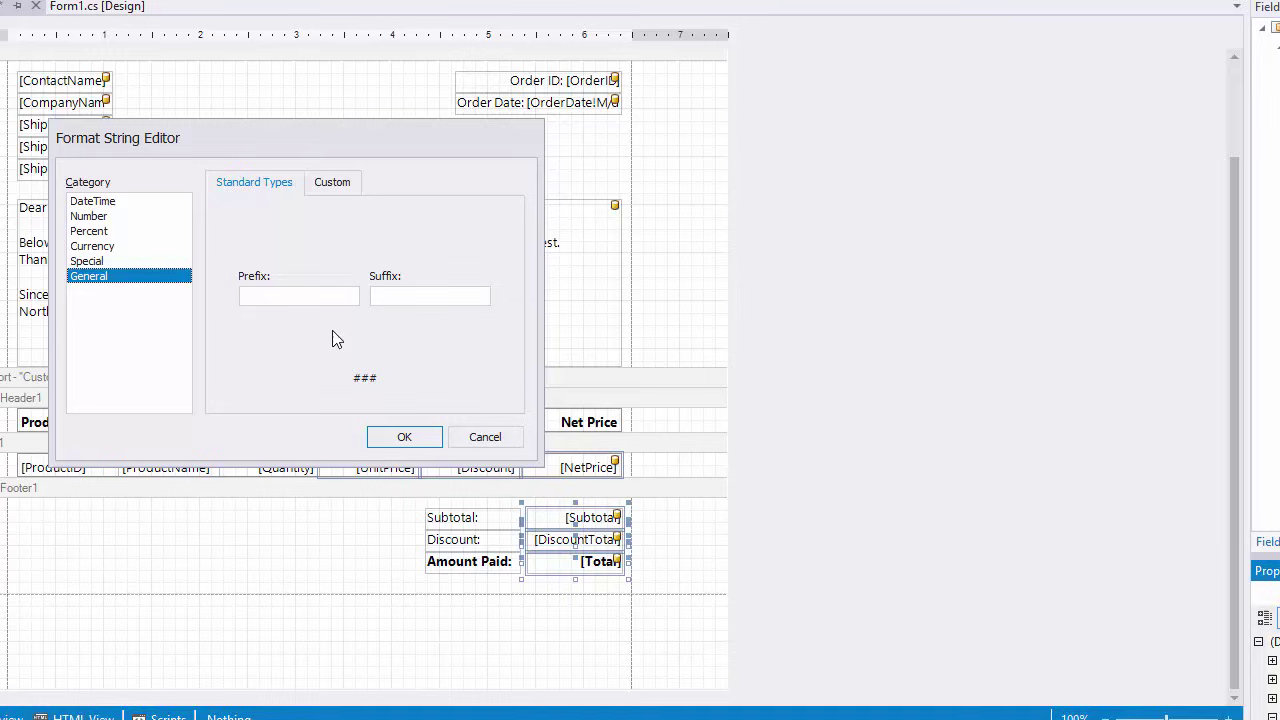
{"action": "left_click", "coordinate": [156, 246]}
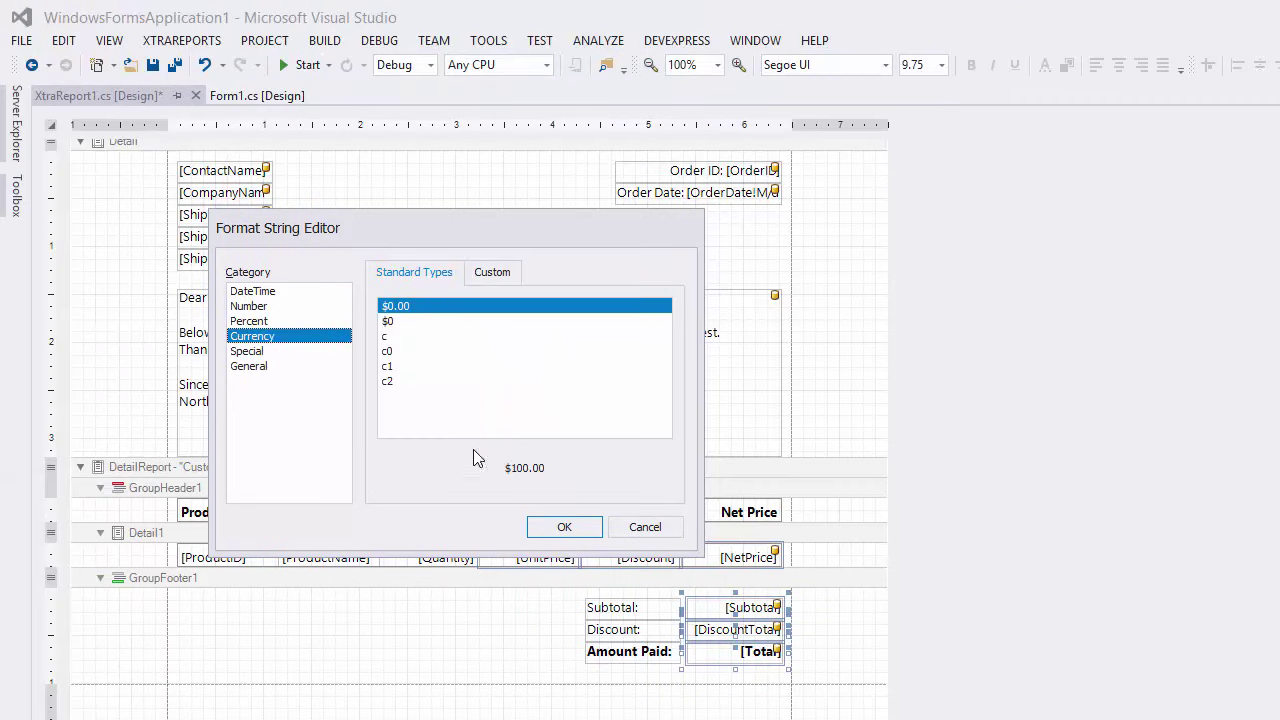
{"action": "left_click", "coordinate": [593, 524]}
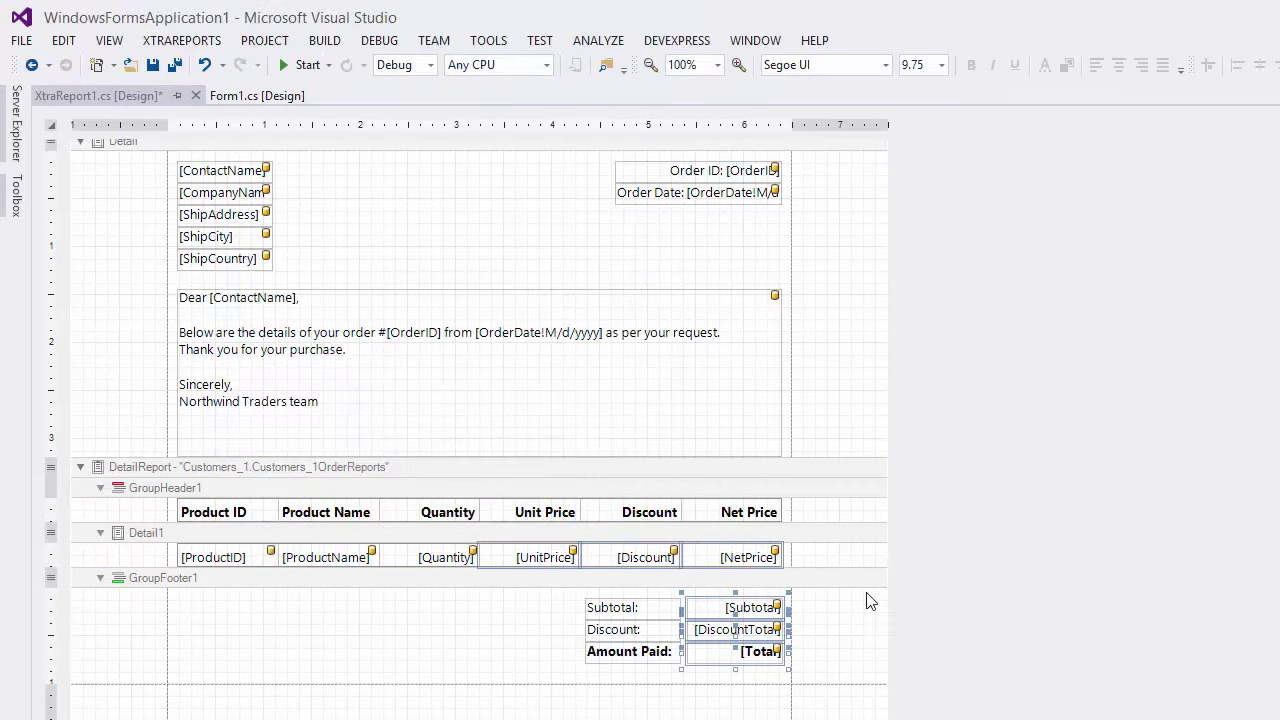
{"action": "left_click", "coordinate": [943, 604]}
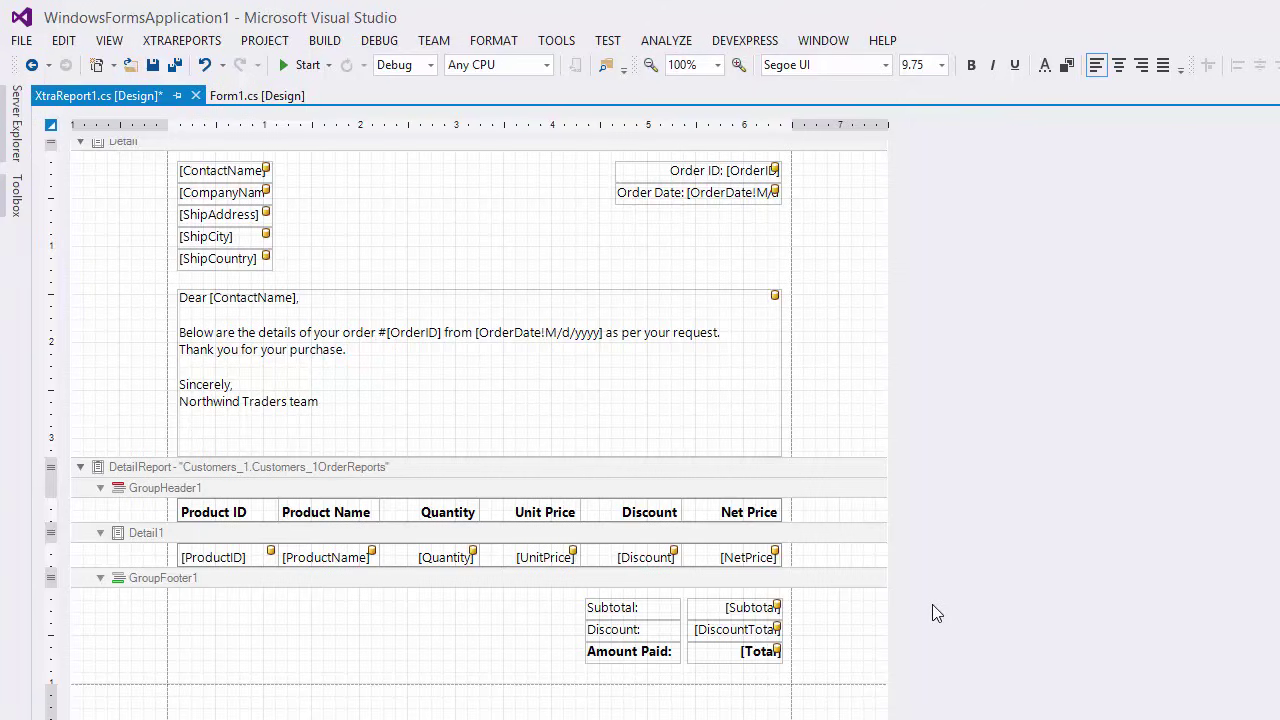
Step: Shift the totals block down and draw a line across the footer at full table width
{"action": "left_click_drag", "start_coordinate": [559, 595], "coordinate": [790, 680]}
{"action": "left_click_drag", "start_coordinate": [758, 612], "coordinate": [762, 653]}
{"action": "left_click", "coordinate": [15, 195]}
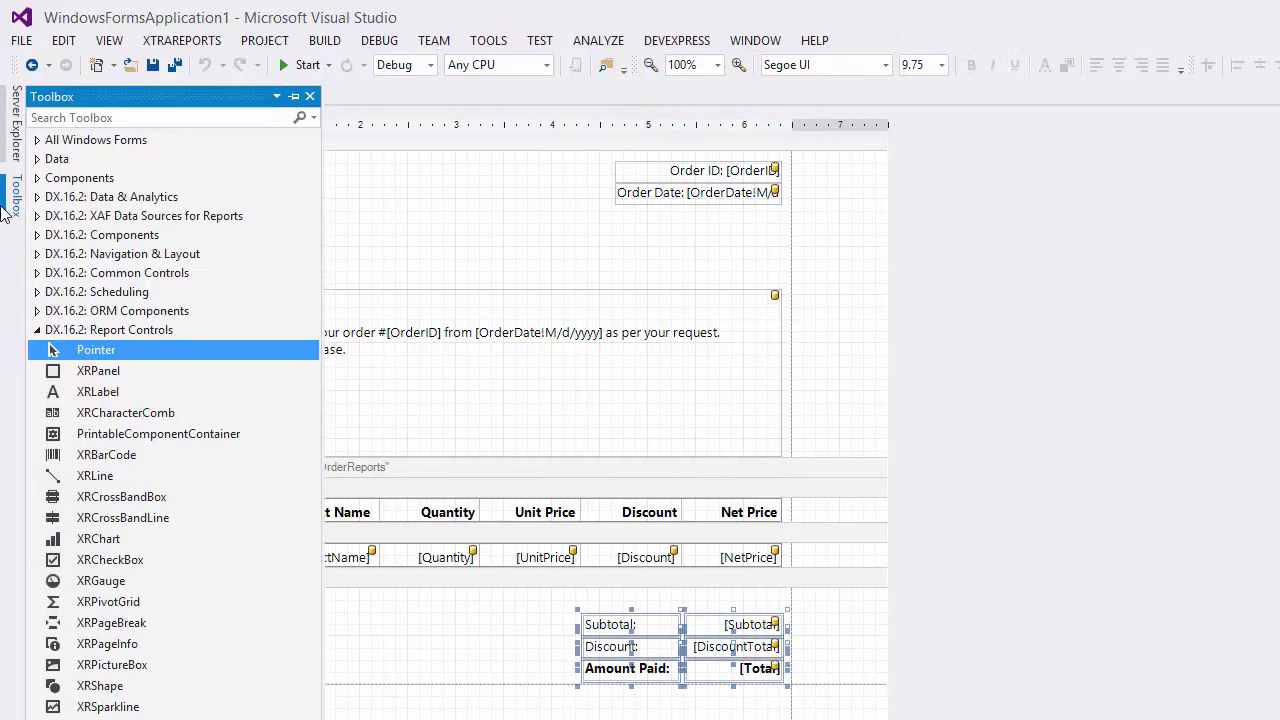
{"action": "left_click", "coordinate": [138, 482]}
{"action": "mouse_move", "coordinate": [336, 586]}
{"action": "left_mouse_down"}
{"action": "mouse_move", "coordinate": [440, 614]}
{"action": "mouse_move", "coordinate": [388, 602]}
{"action": "left_mouse_up"}
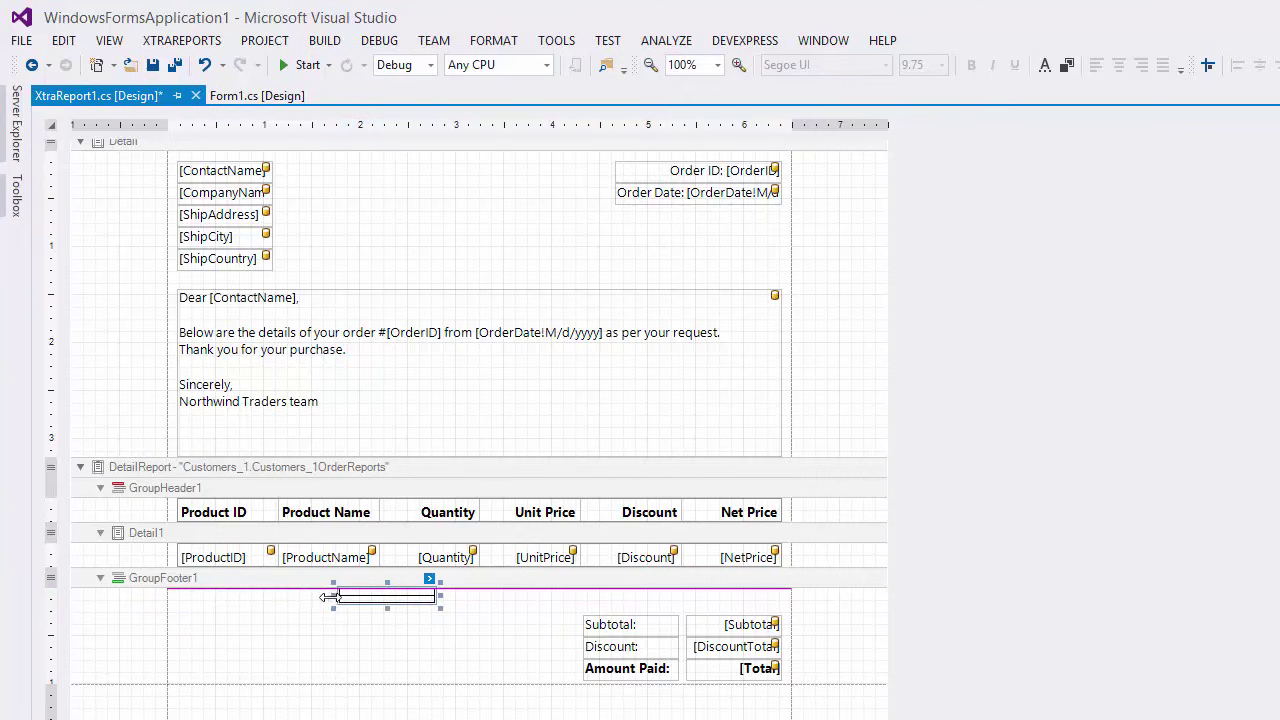
{"action": "left_click_drag", "start_coordinate": [193, 595], "coordinate": [172, 596]}
{"action": "left_click_drag", "start_coordinate": [440, 596], "coordinate": [781, 587]}
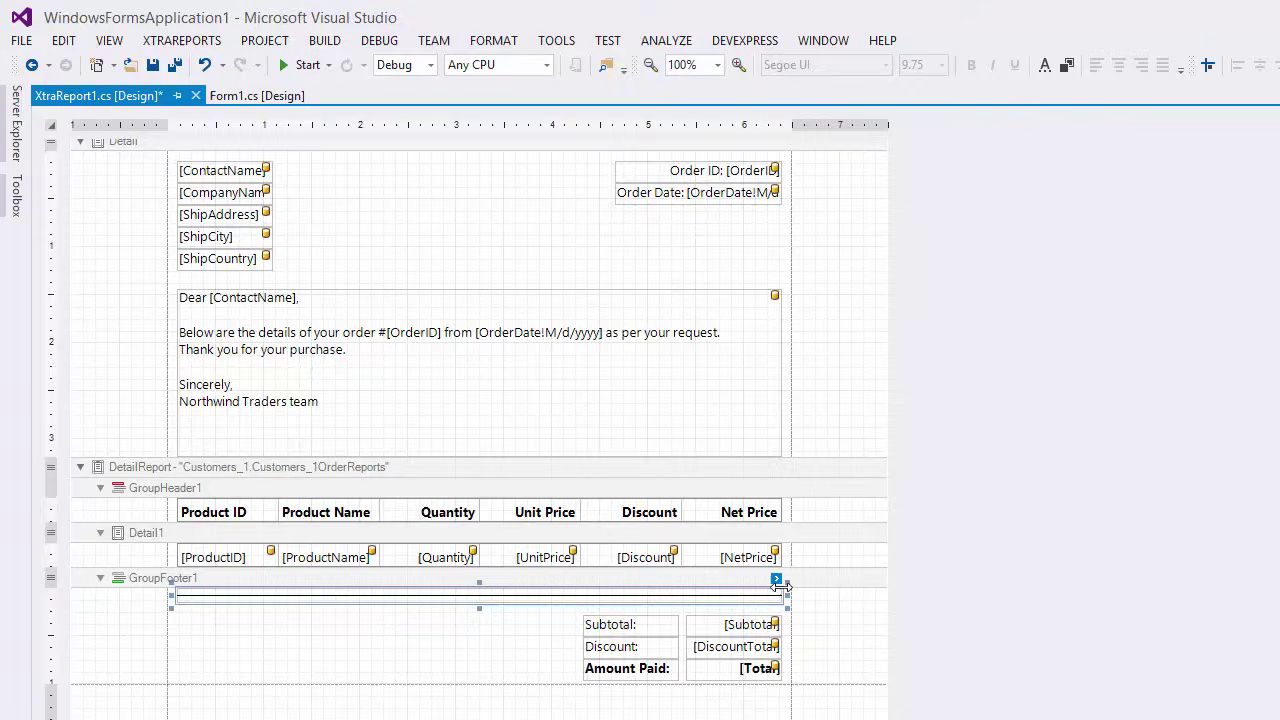
Step: Preview the rendered report and page forward to the third order's invoice
{"action": "left_click", "coordinate": [148, 699]}
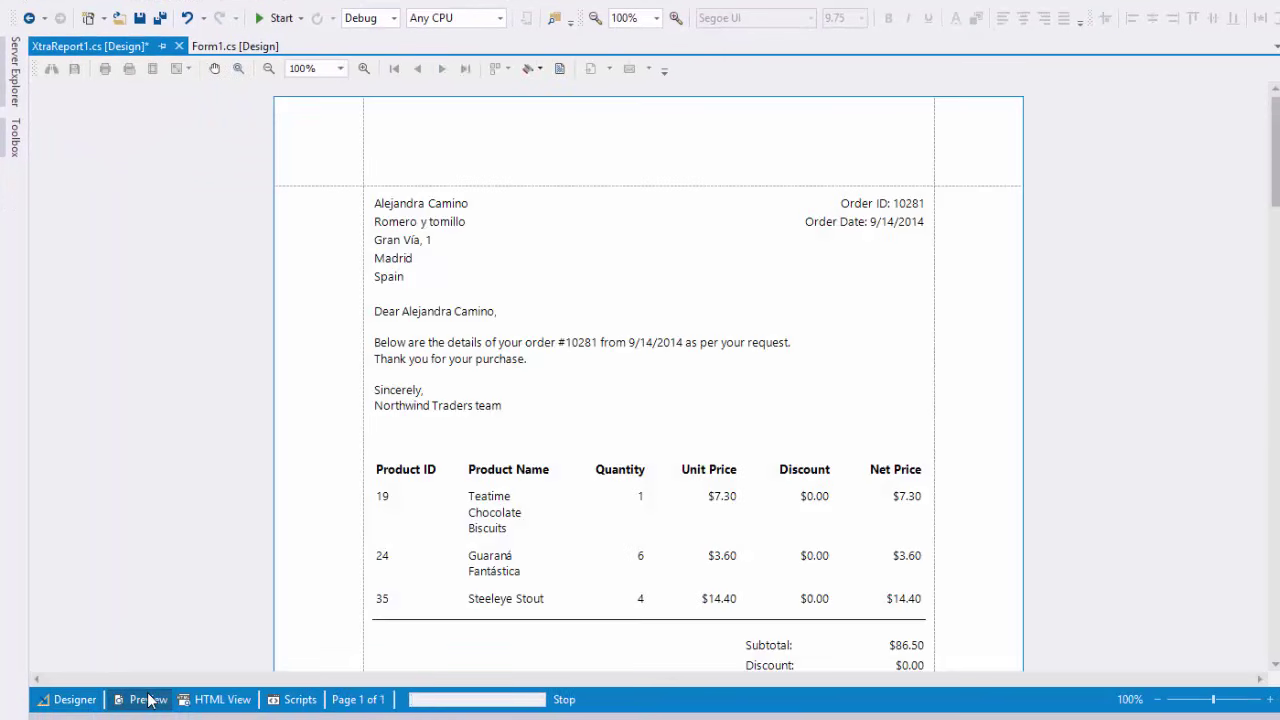
{"action": "scroll", "coordinate": [310, 364], "scroll_direction": "down", "scroll_amount": 2}
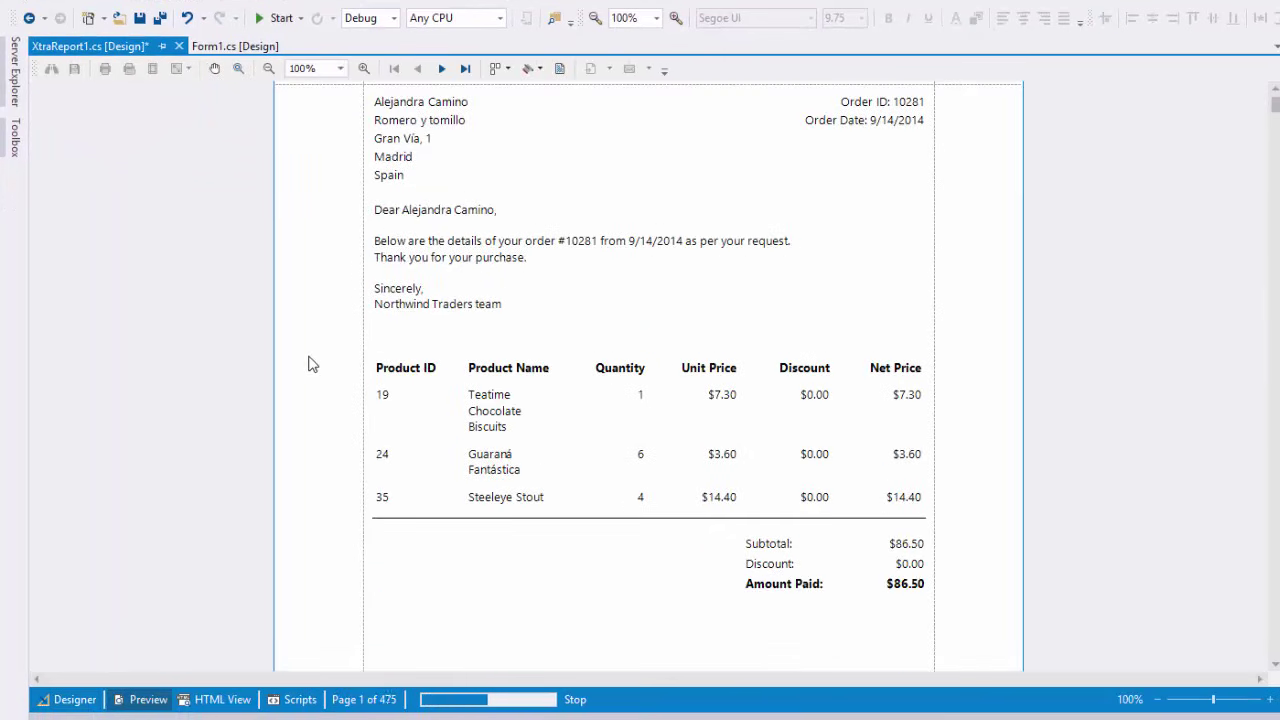
{"action": "left_click", "coordinate": [465, 69]}
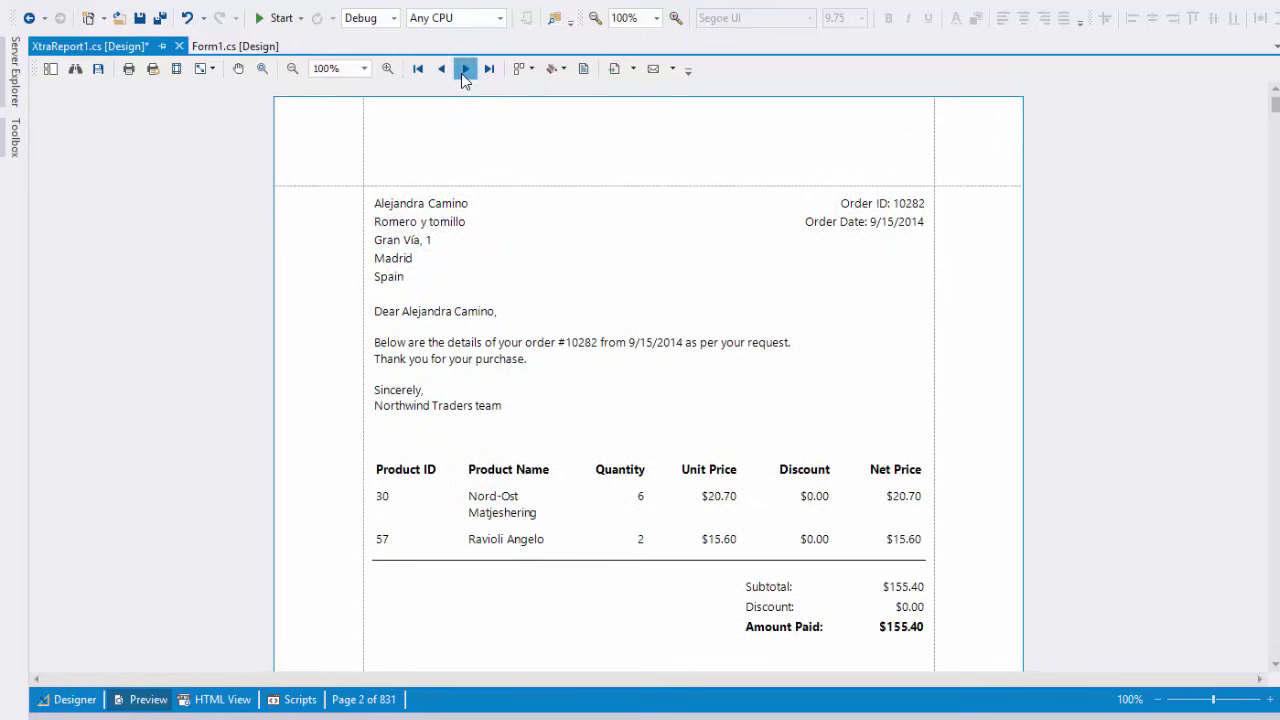
{"action": "left_click", "coordinate": [465, 69]}
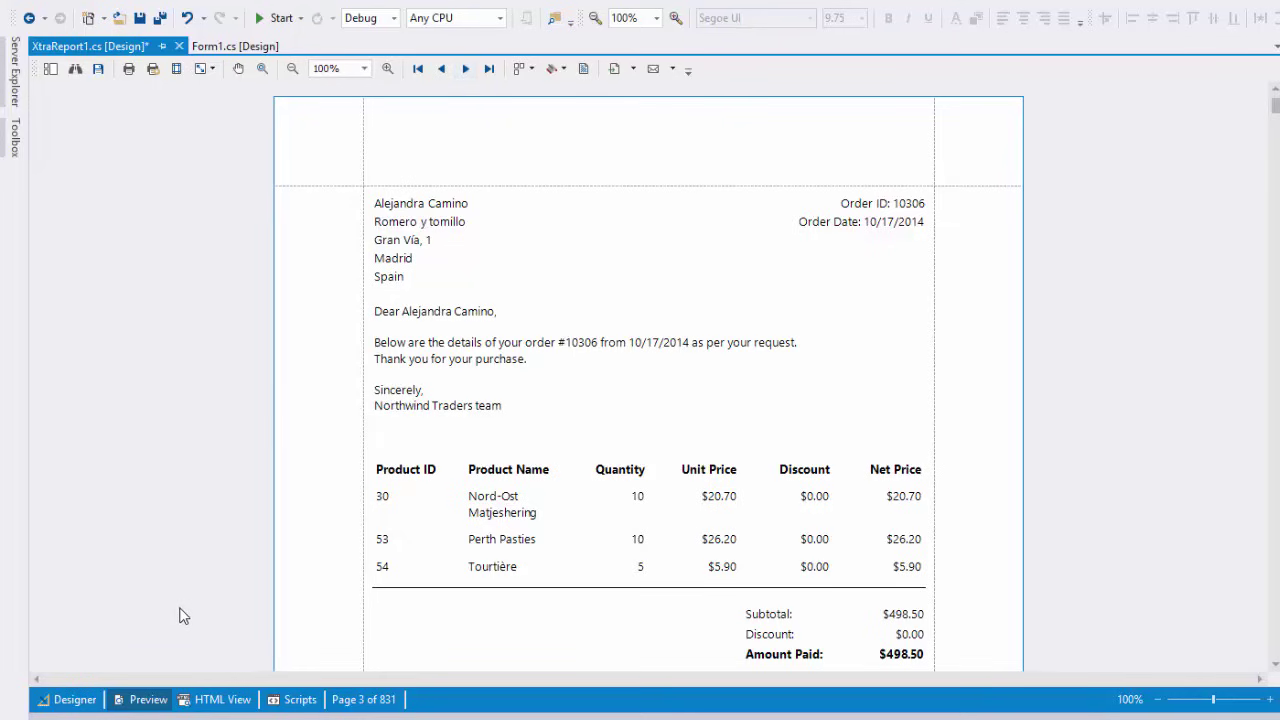
Step: Give the [ProductID] cell a RecordNumber summary running per Group and ignoring null values
{"action": "left_click", "coordinate": [70, 699]}
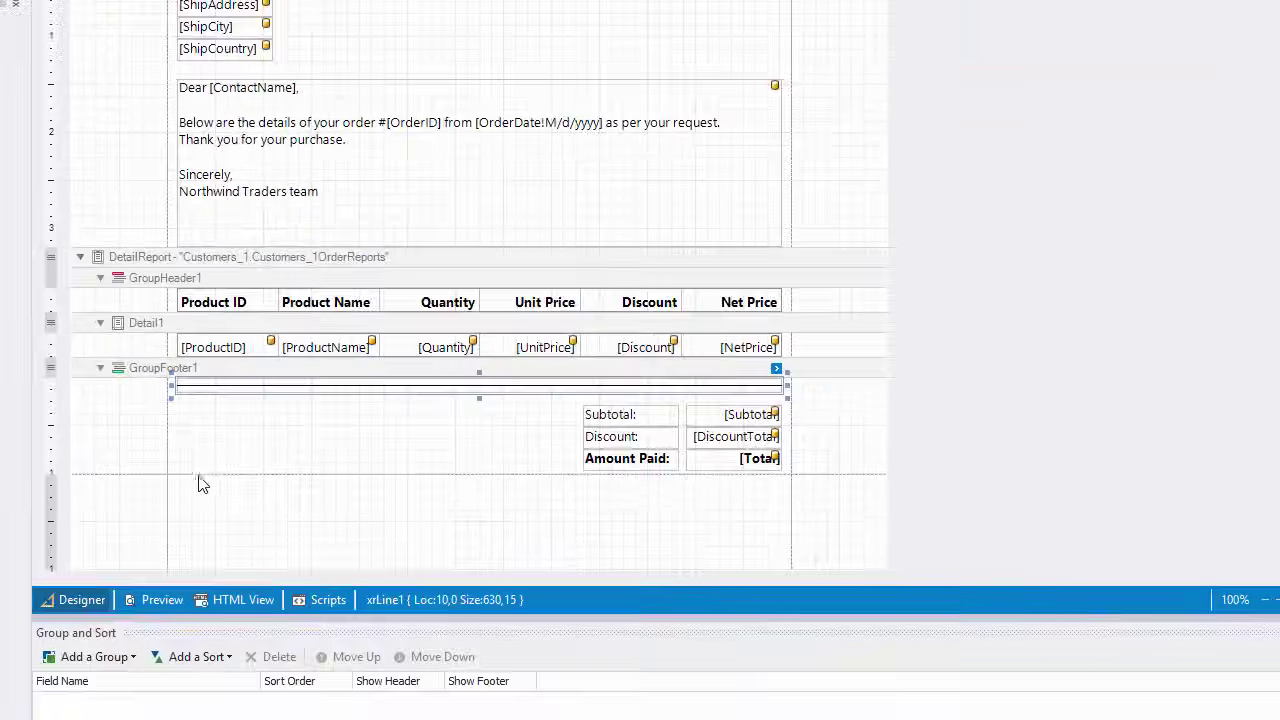
{"action": "left_click", "coordinate": [252, 346]}
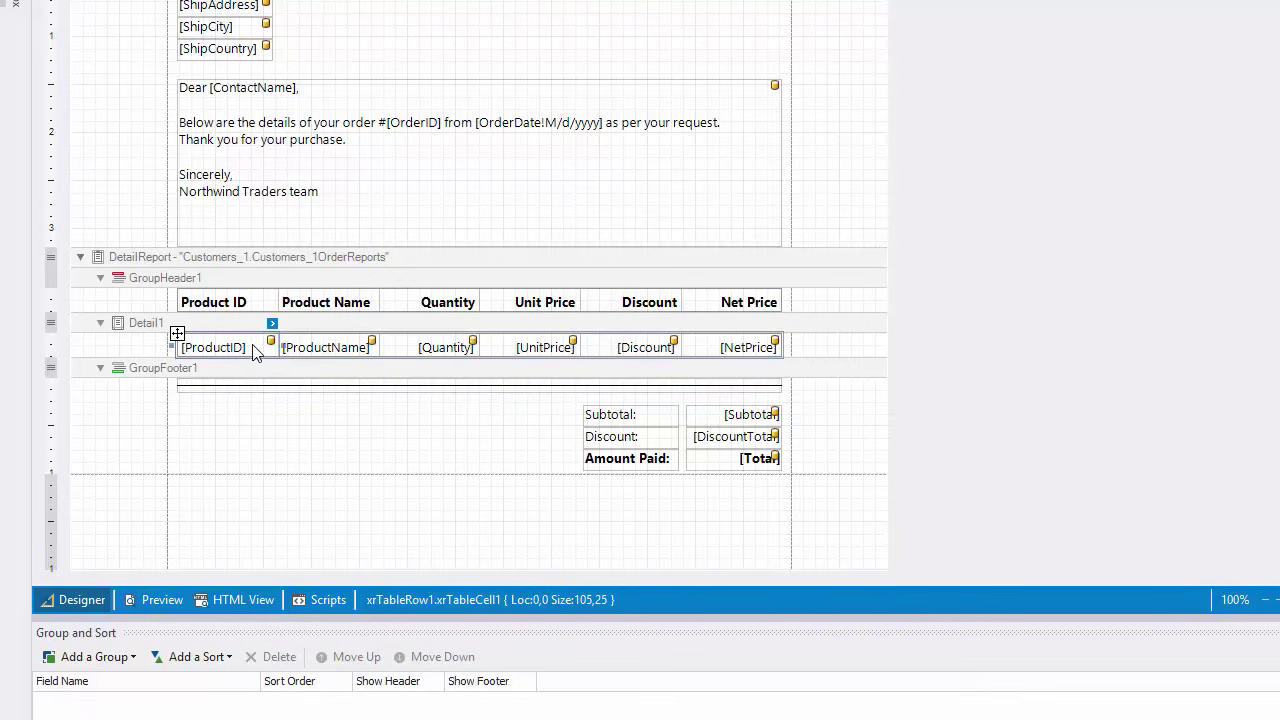
{"action": "left_click", "coordinate": [273, 324]}
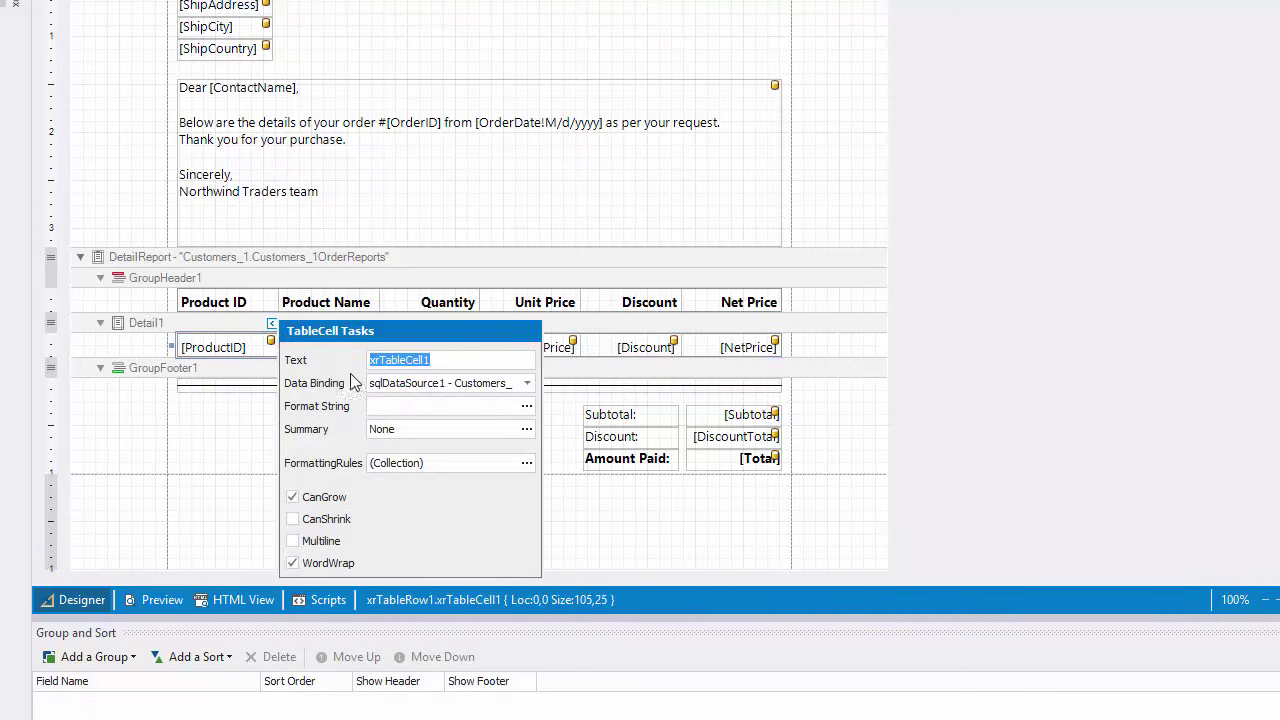
{"action": "left_click", "coordinate": [526, 429]}
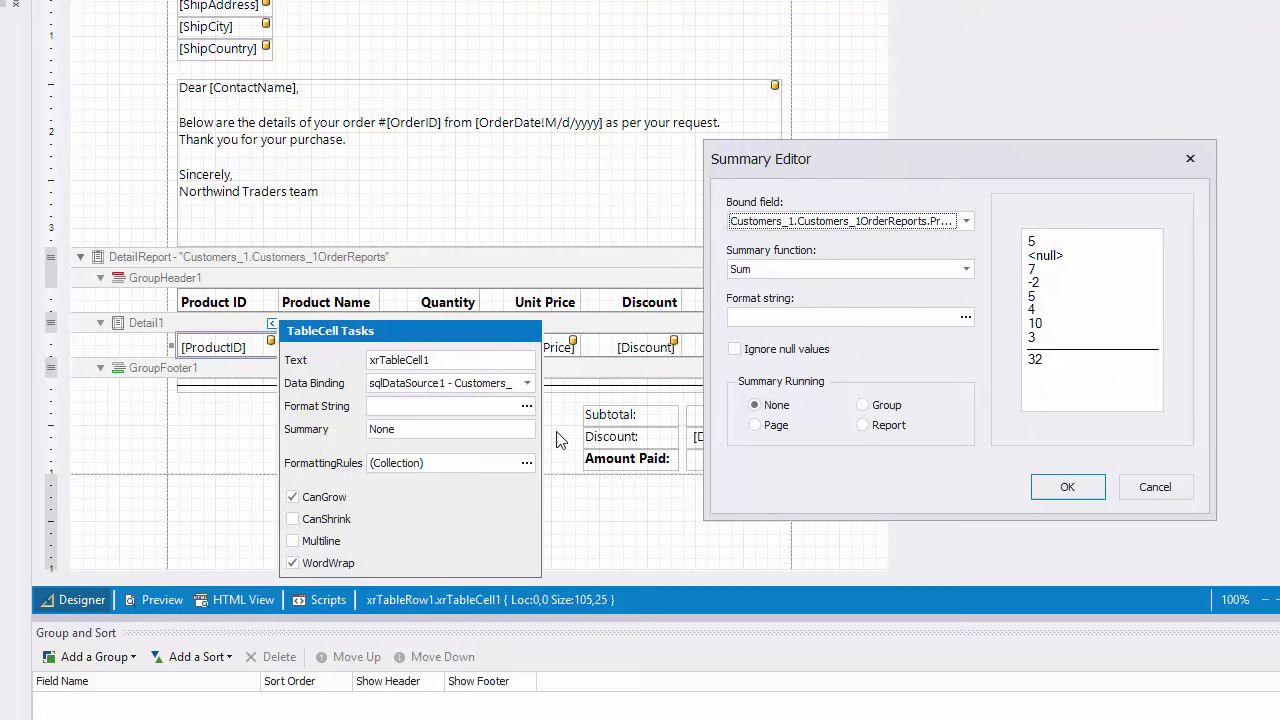
{"action": "left_click", "coordinate": [966, 269]}
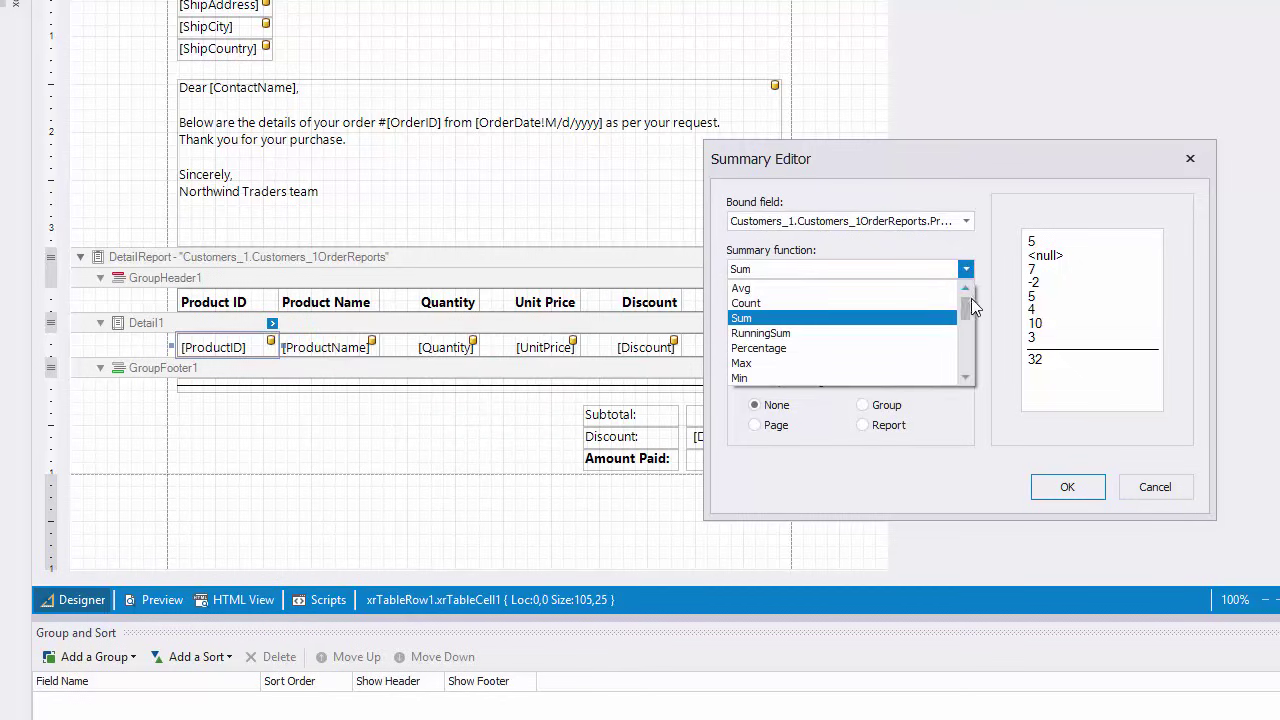
{"action": "left_click_drag", "start_coordinate": [965, 317], "coordinate": [960, 364]}
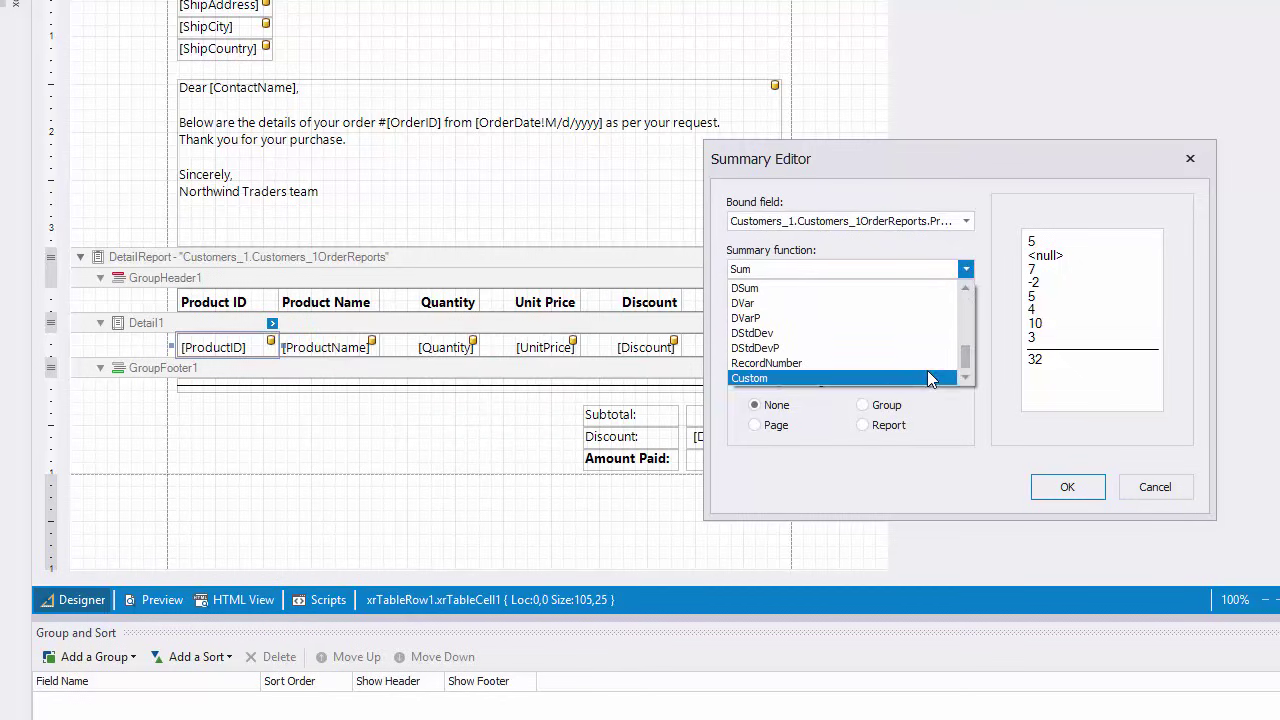
{"action": "left_click", "coordinate": [927, 366]}
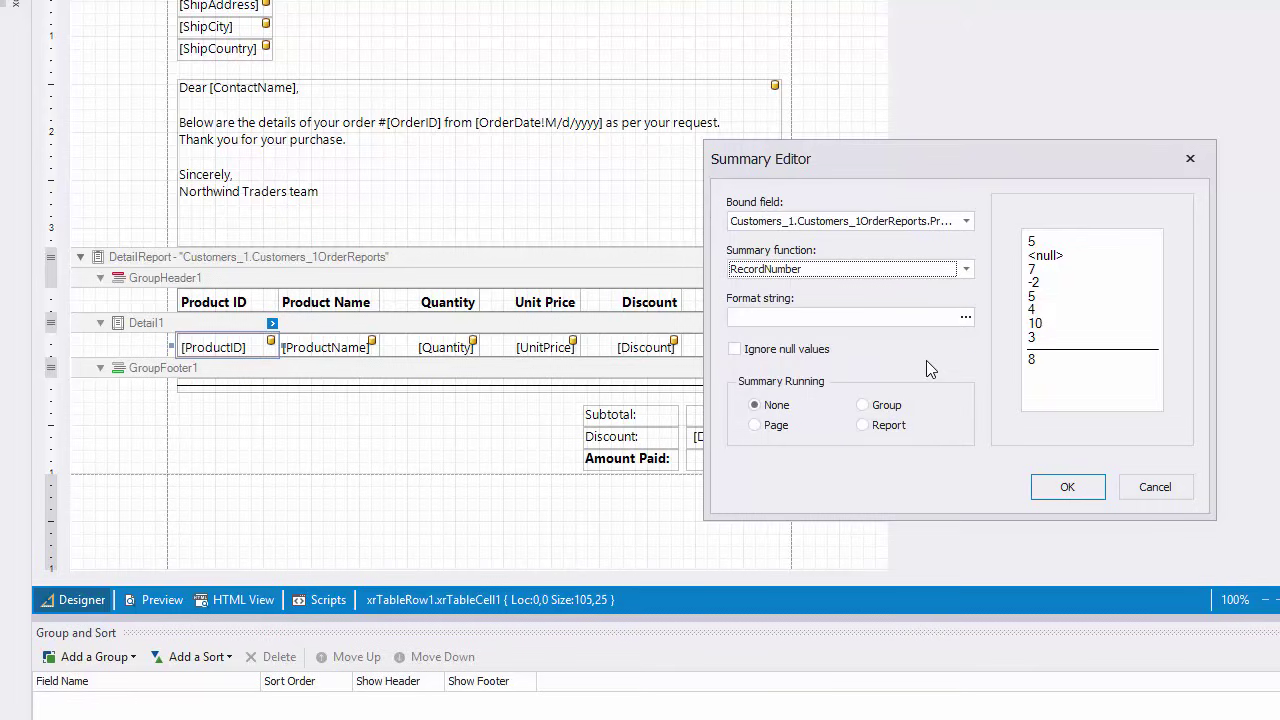
{"action": "left_click", "coordinate": [828, 352]}
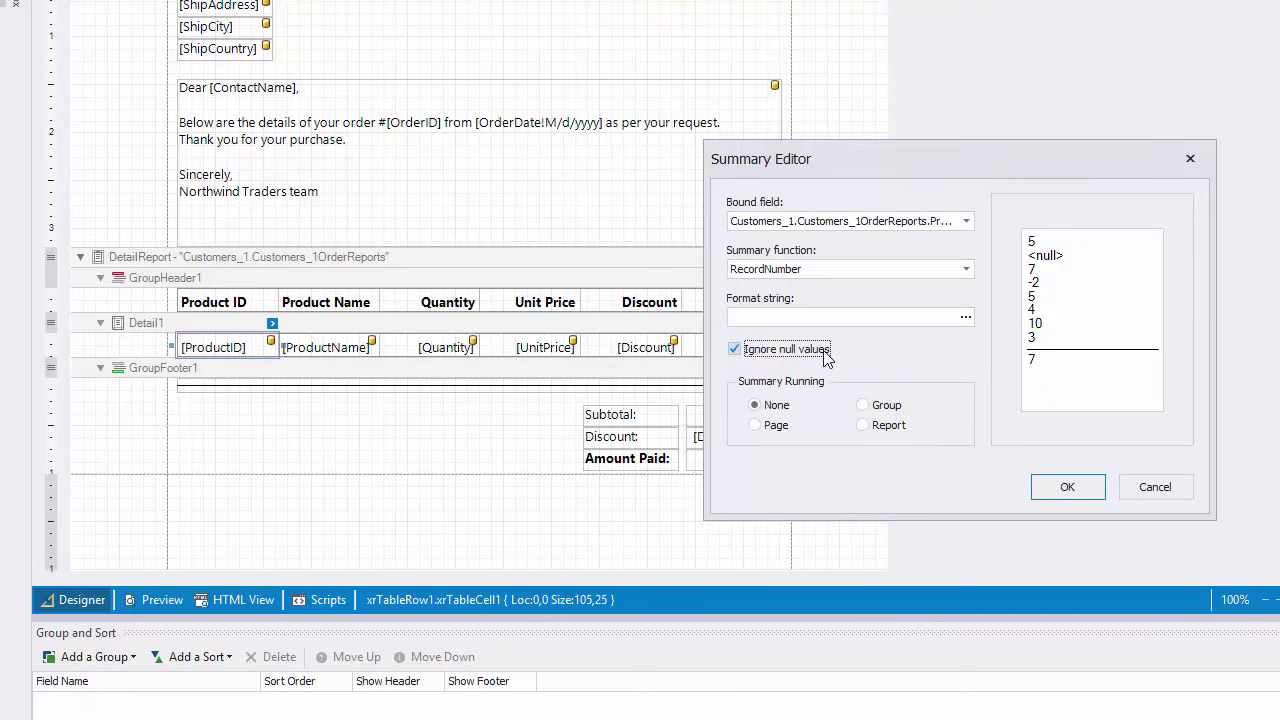
{"action": "left_click", "coordinate": [886, 407]}
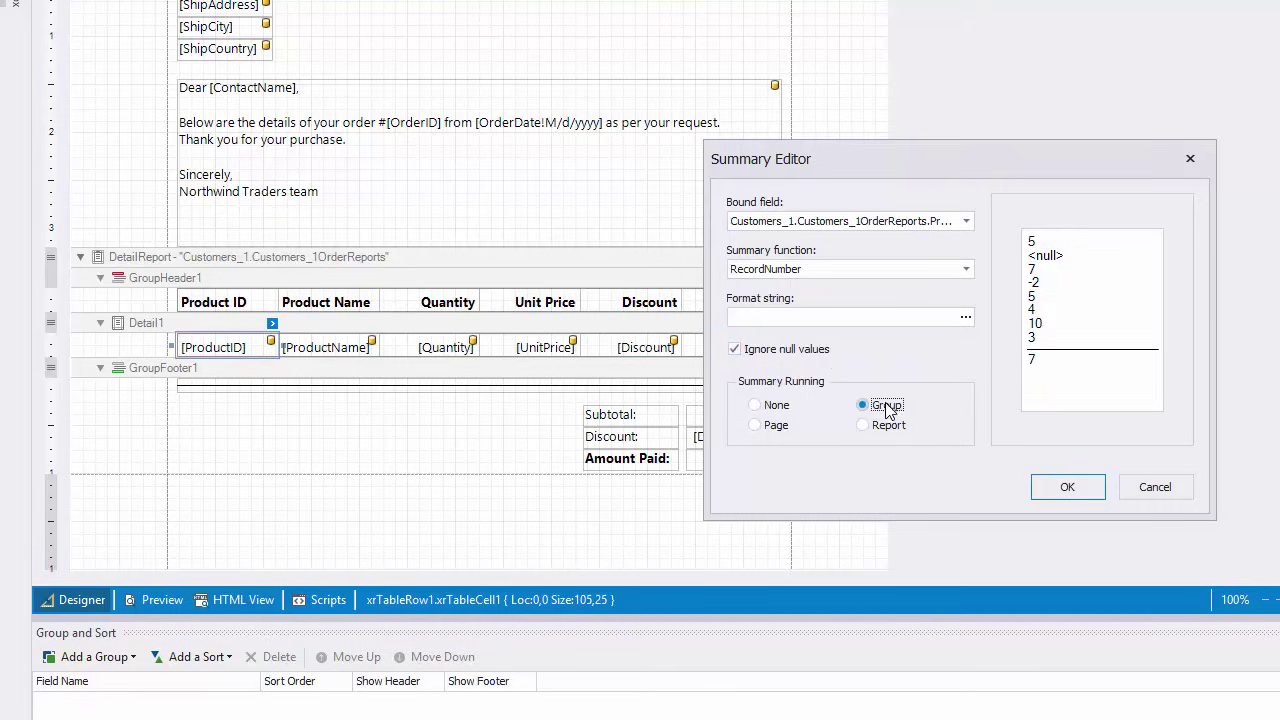
{"action": "left_click", "coordinate": [1047, 486]}
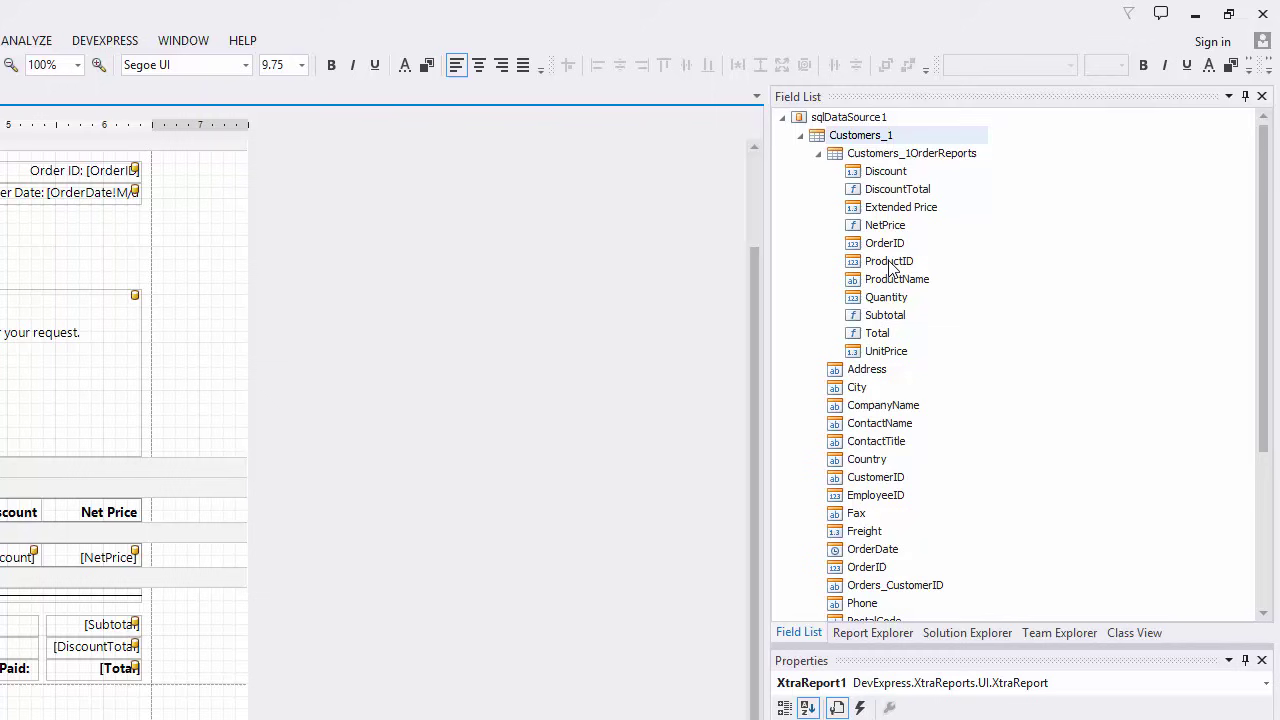
Step: Add a ProductID footer label with a per-group Count summary formatted 'Item Count: {0}', ignoring nulls
{"action": "left_click", "coordinate": [889, 262]}
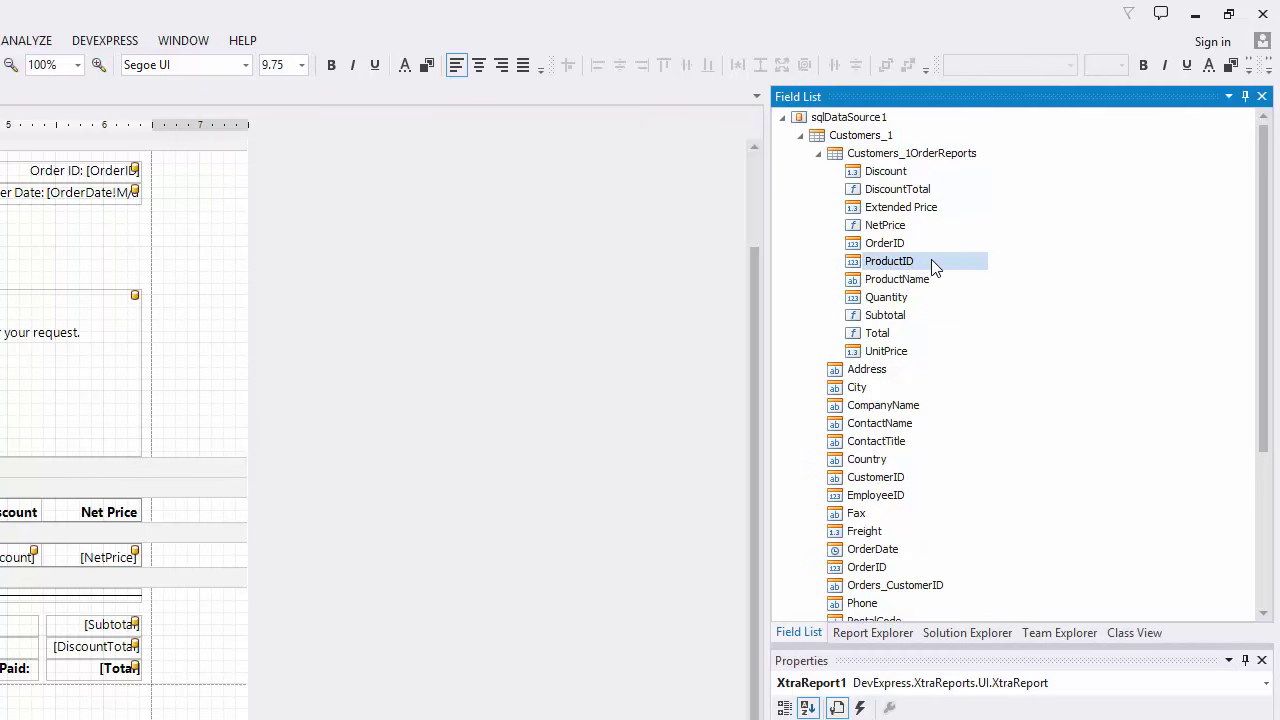
{"action": "left_click_drag", "start_coordinate": [935, 268], "coordinate": [362, 426]}
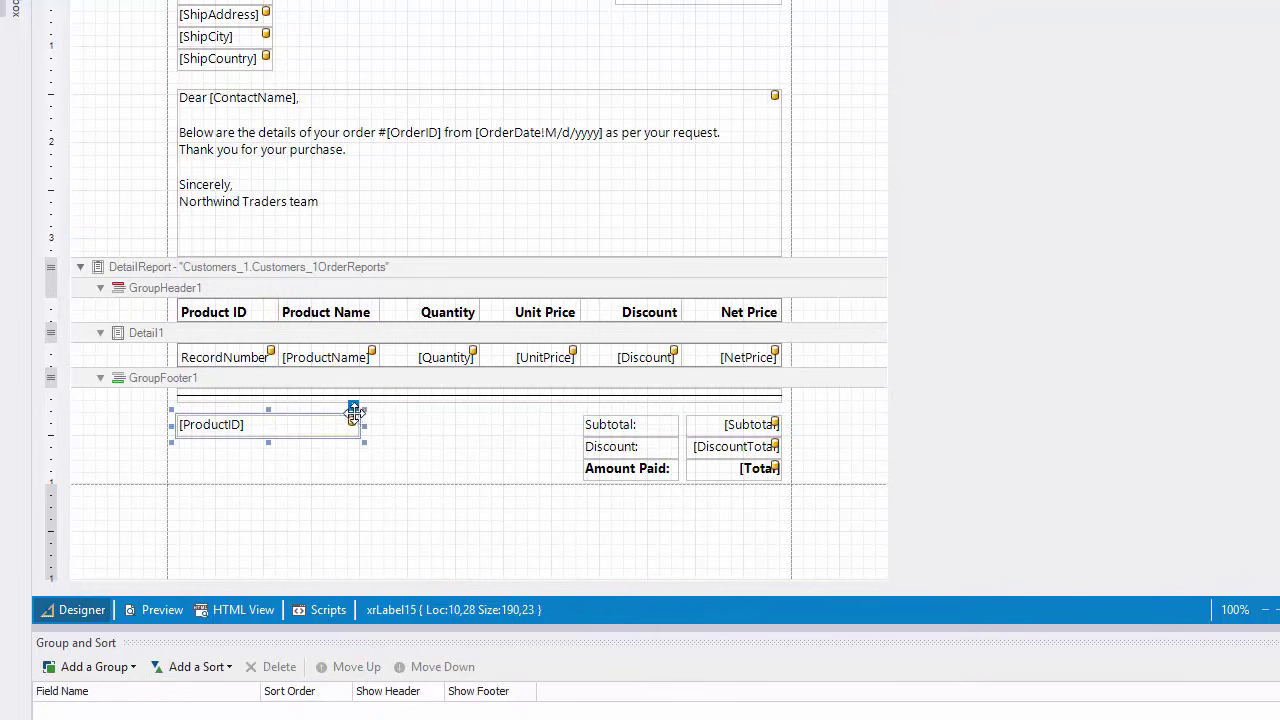
{"action": "left_click", "coordinate": [353, 408]}
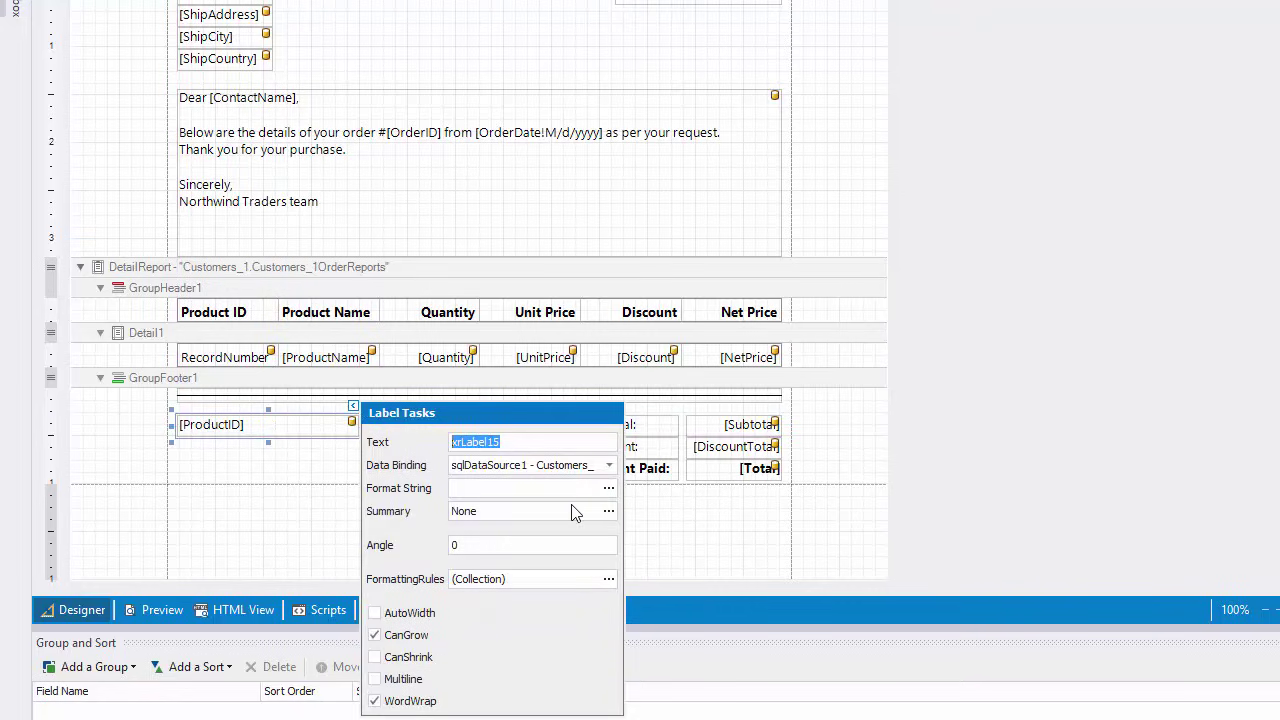
{"action": "left_click", "coordinate": [608, 511]}
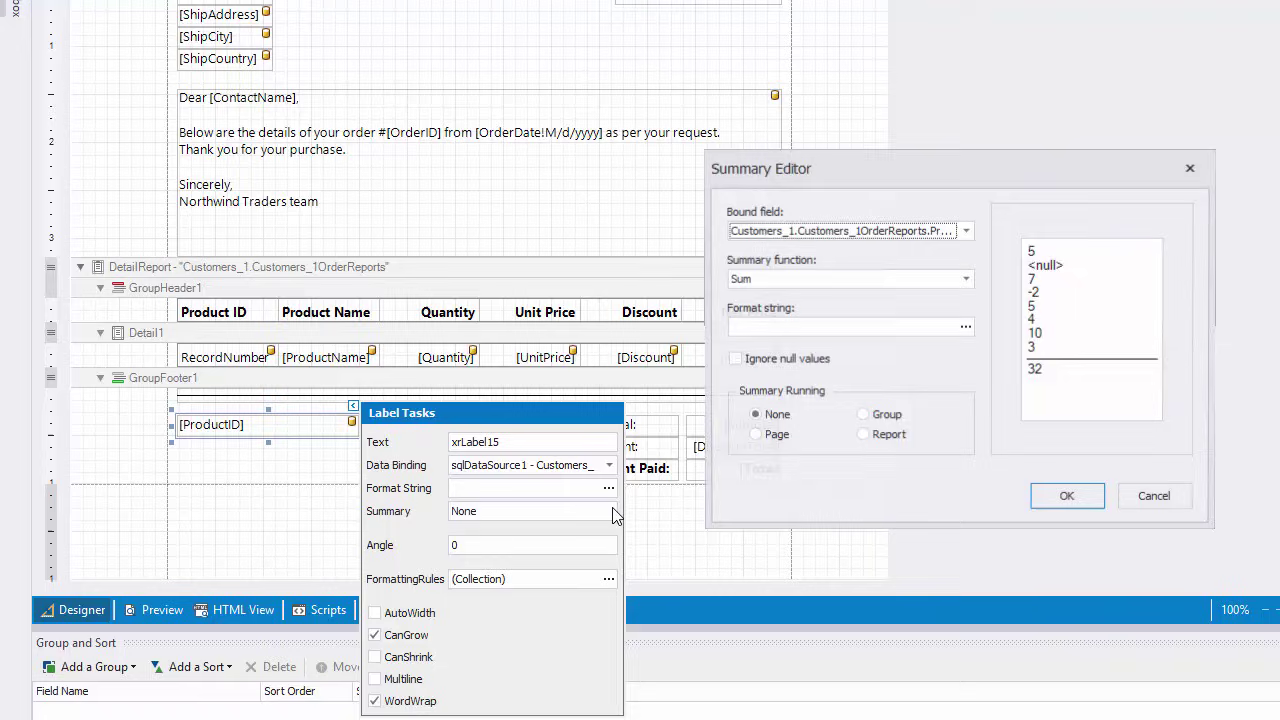
{"action": "left_click", "coordinate": [966, 279]}
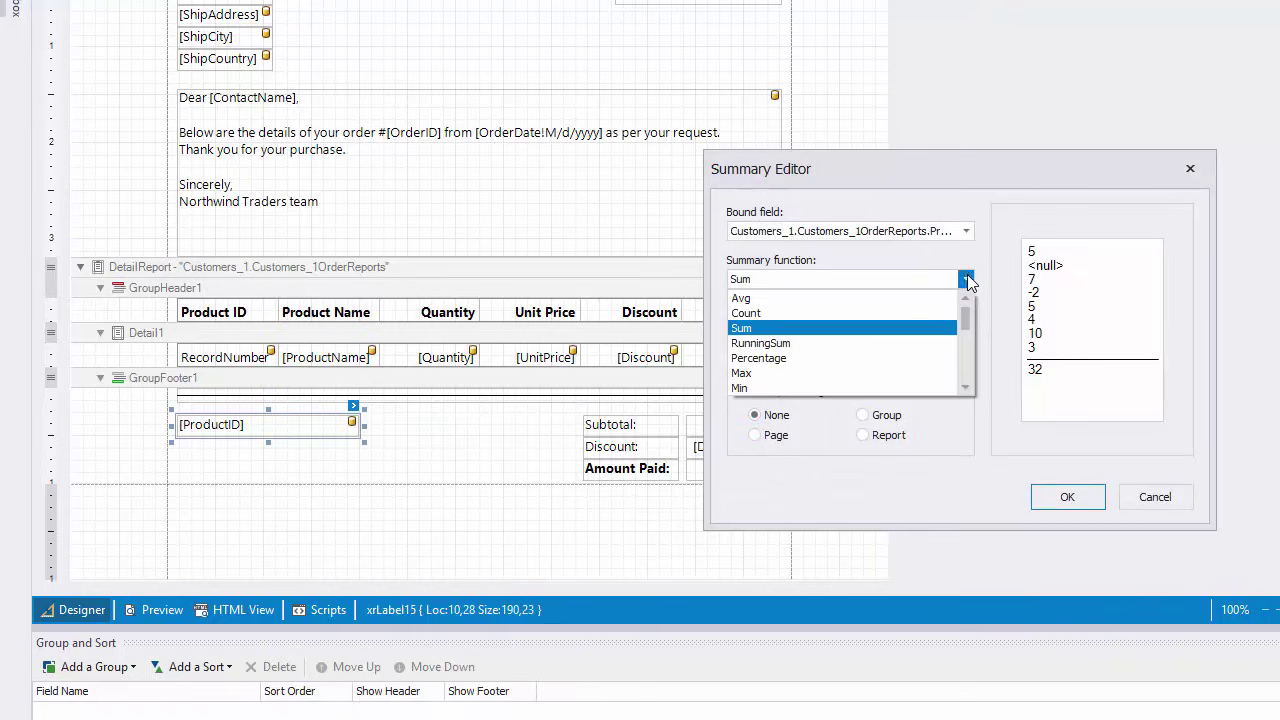
{"action": "left_click", "coordinate": [924, 314]}
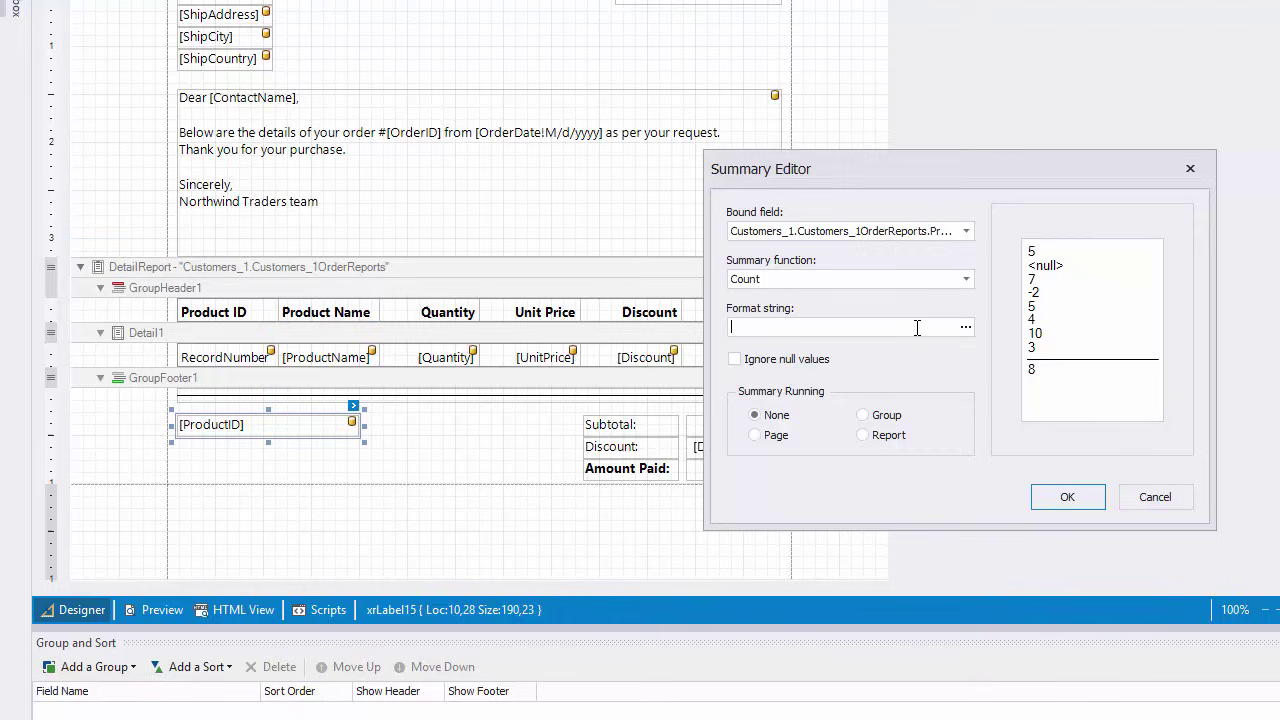
{"action": "left_click", "coordinate": [917, 327]}
{"action": "type", "text": "Item Count: {0}"}
{"action": "left_click", "coordinate": [826, 362]}
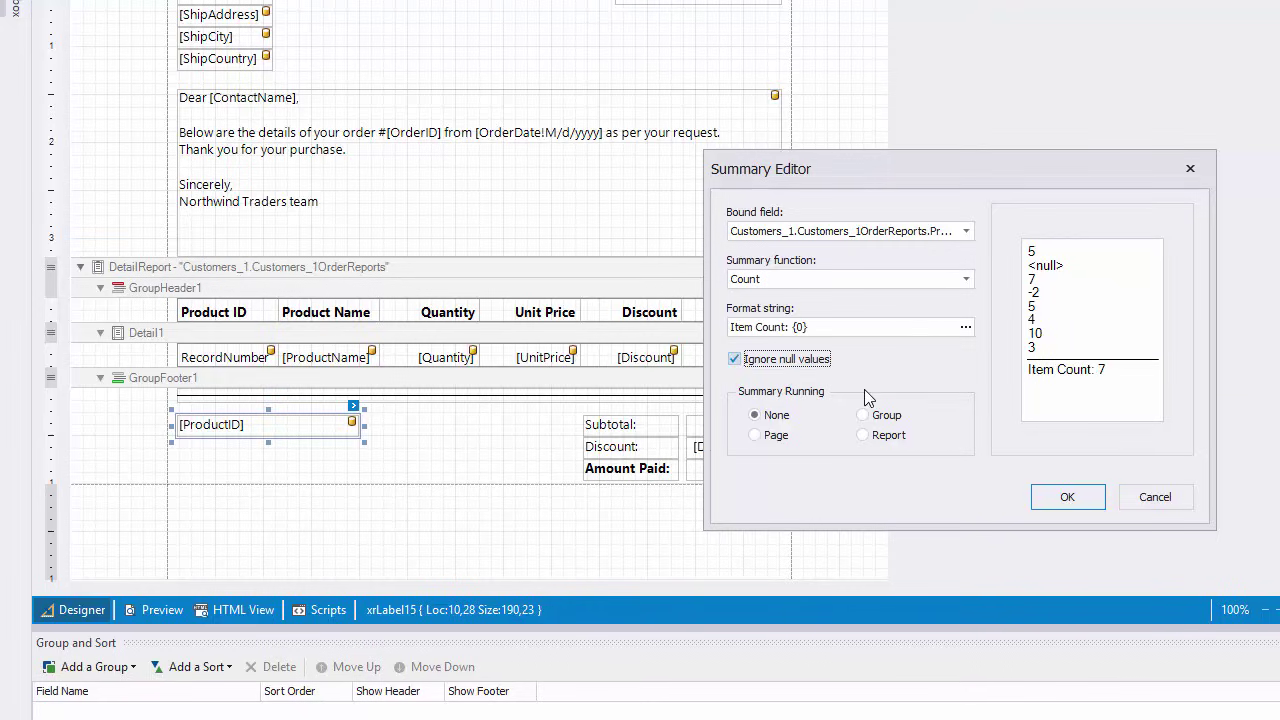
{"action": "left_click", "coordinate": [888, 417]}
{"action": "left_click", "coordinate": [1047, 499]}
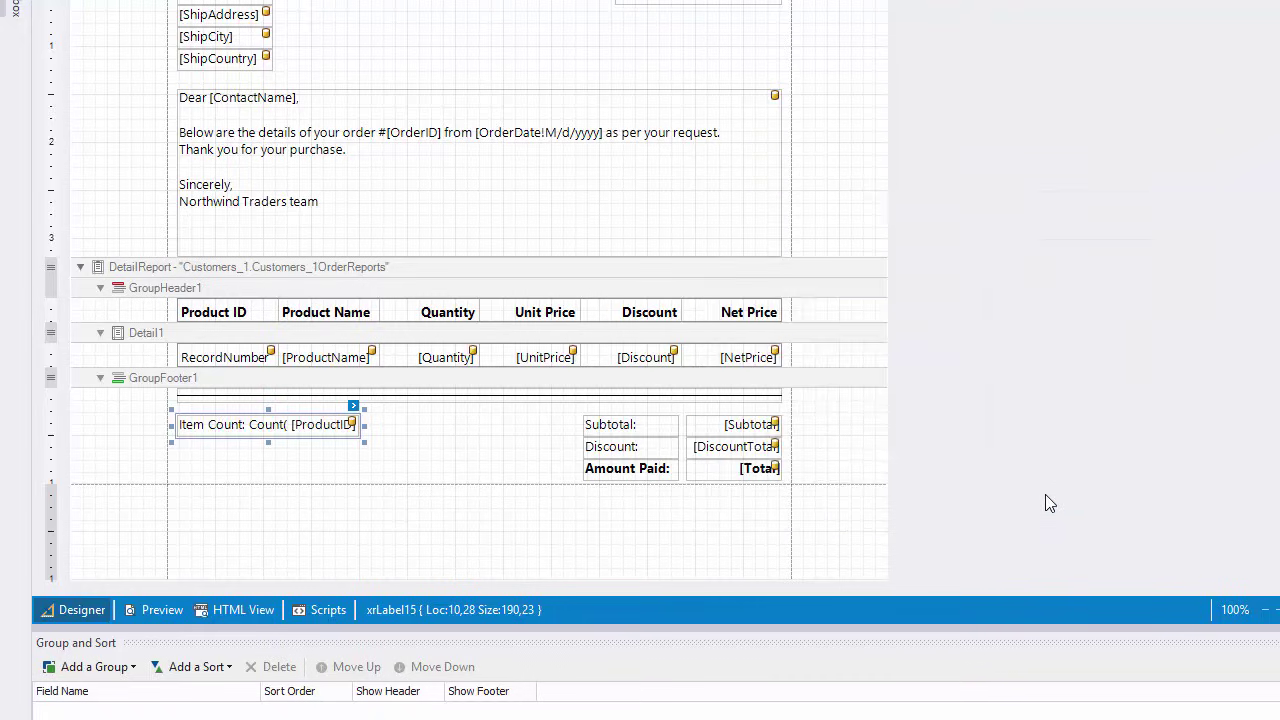
{"action": "double_click", "coordinate": [271, 314]}
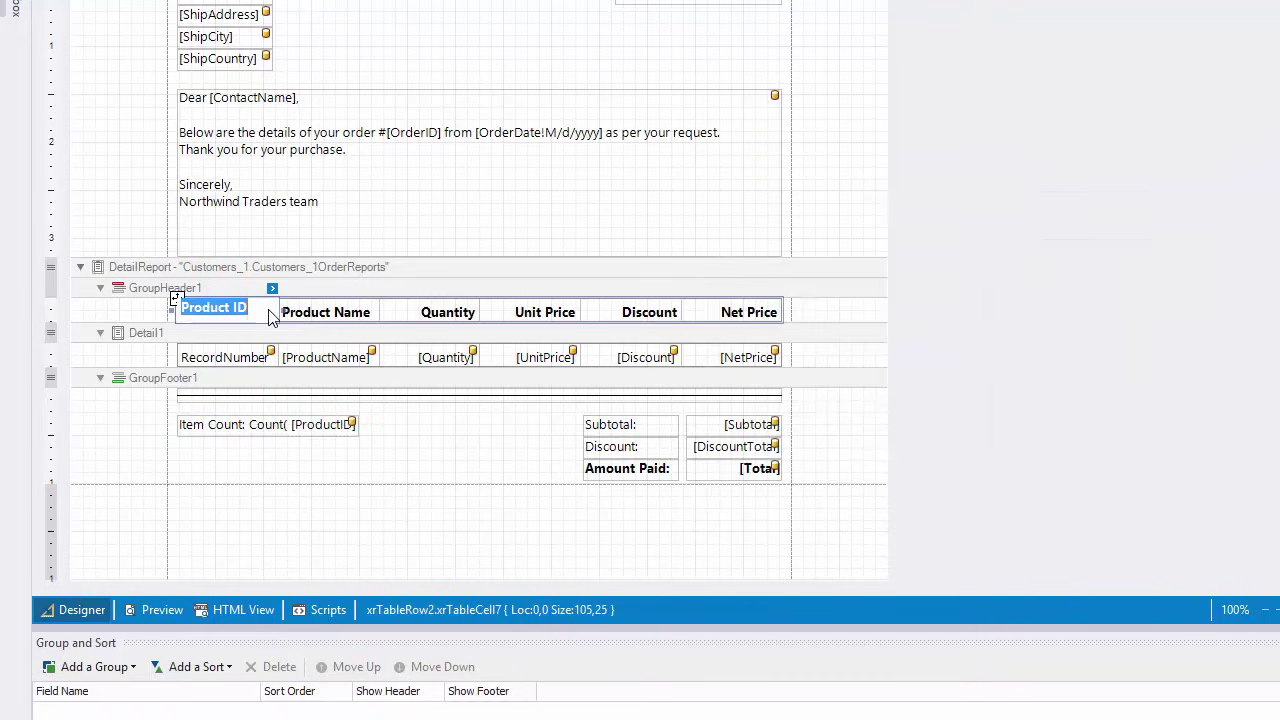
Step: Retitle the first header 'Pos.', narrow that column, widen Product Name, and check the preview
{"action": "type", "text": "Pos."}
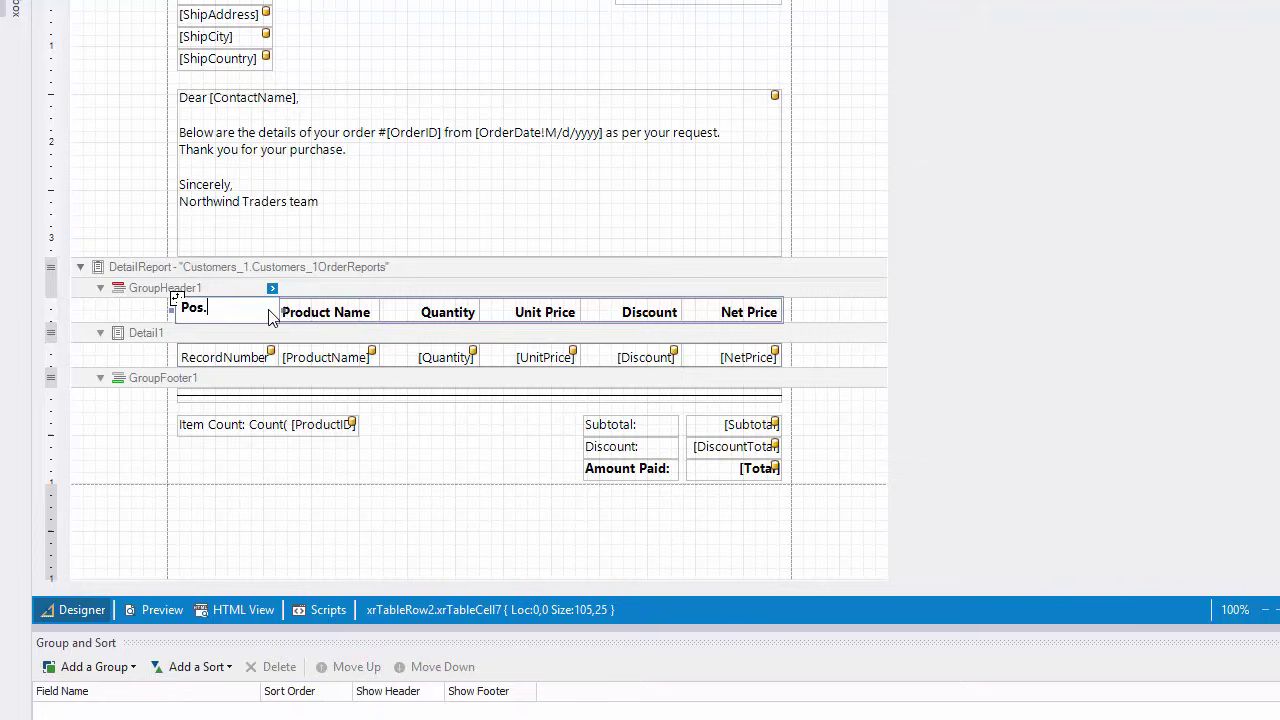
{"action": "left_click", "coordinate": [292, 287]}
{"action": "left_click_drag", "start_coordinate": [285, 355], "coordinate": [228, 356]}
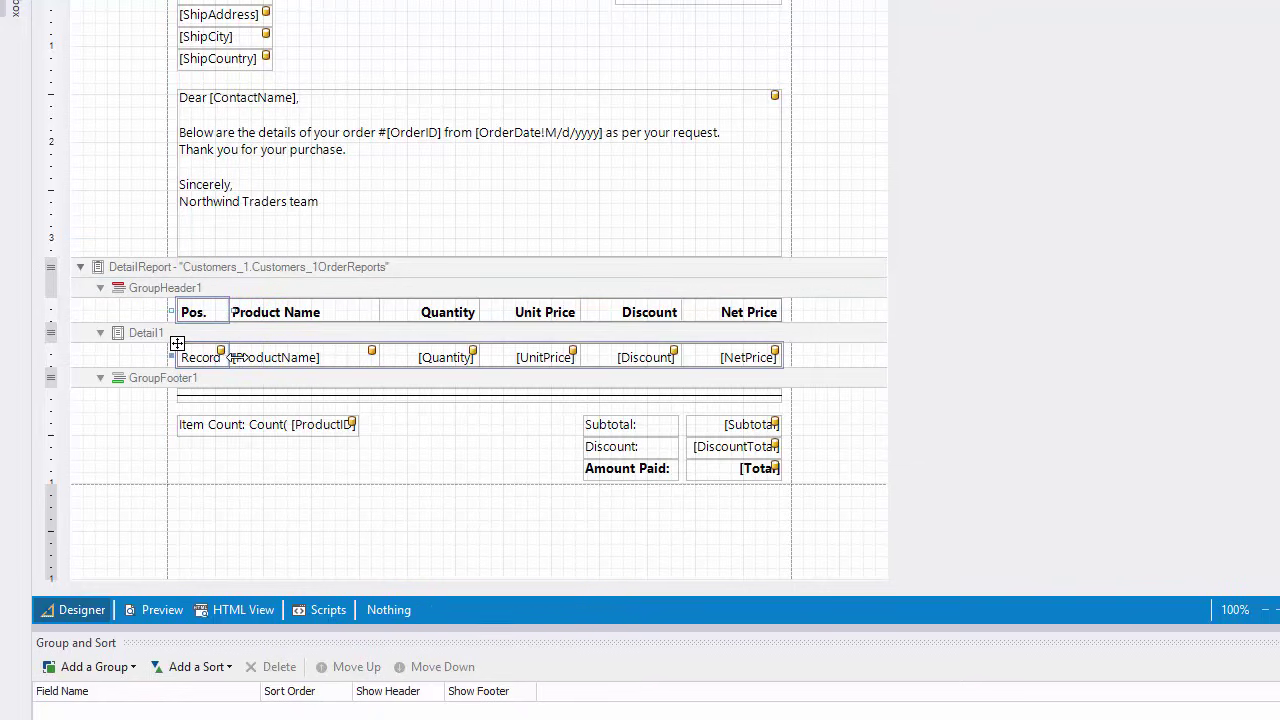
{"action": "left_click", "coordinate": [330, 322]}
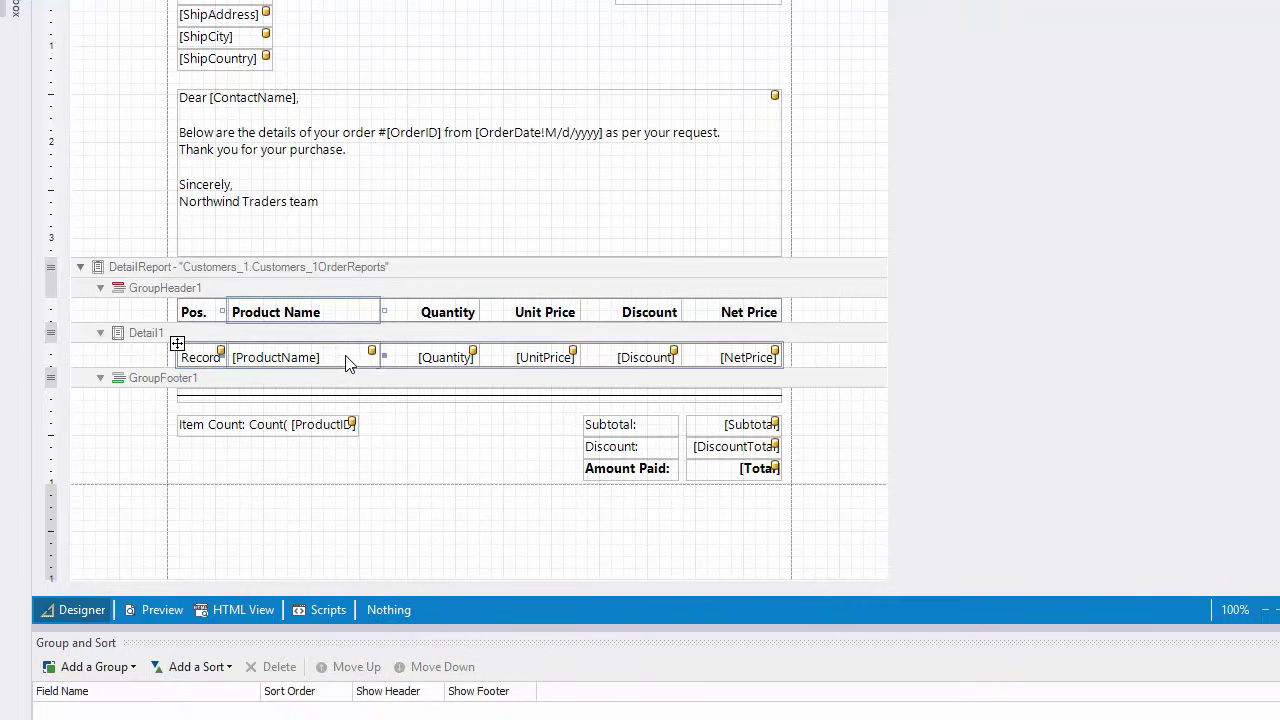
{"action": "left_click_drag", "start_coordinate": [380, 357], "coordinate": [405, 357]}
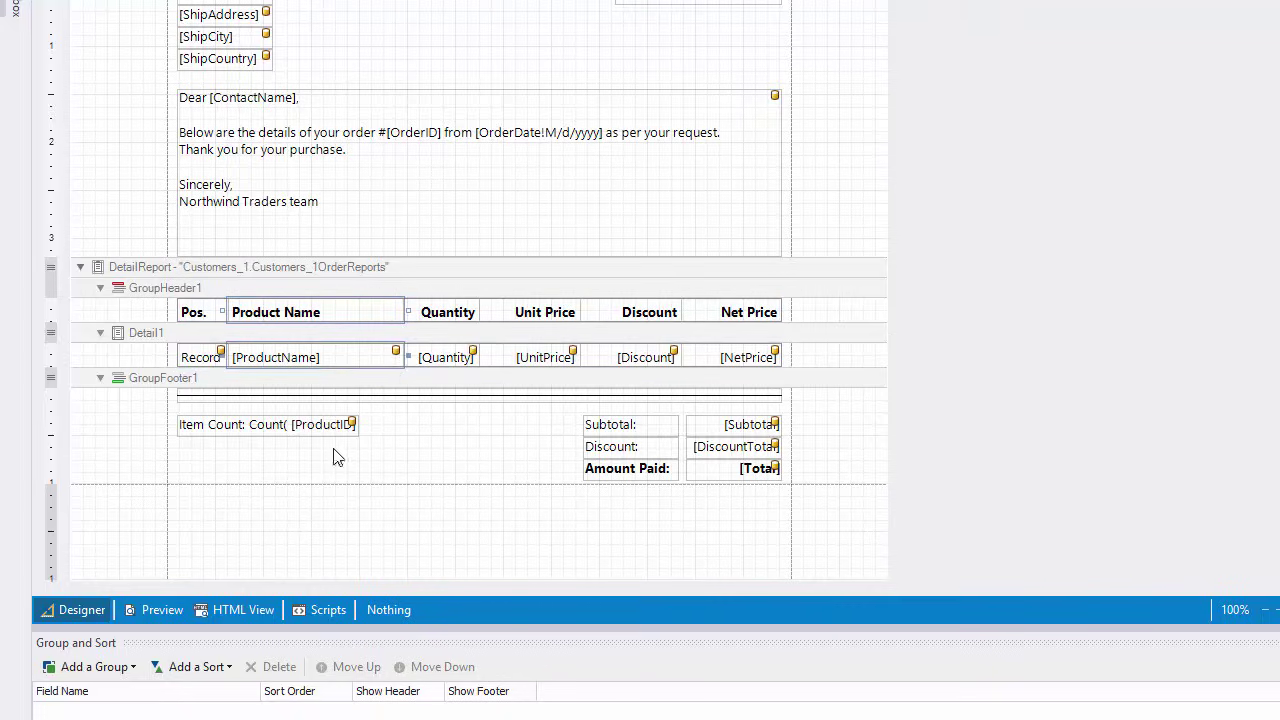
{"action": "left_click", "coordinate": [160, 610]}
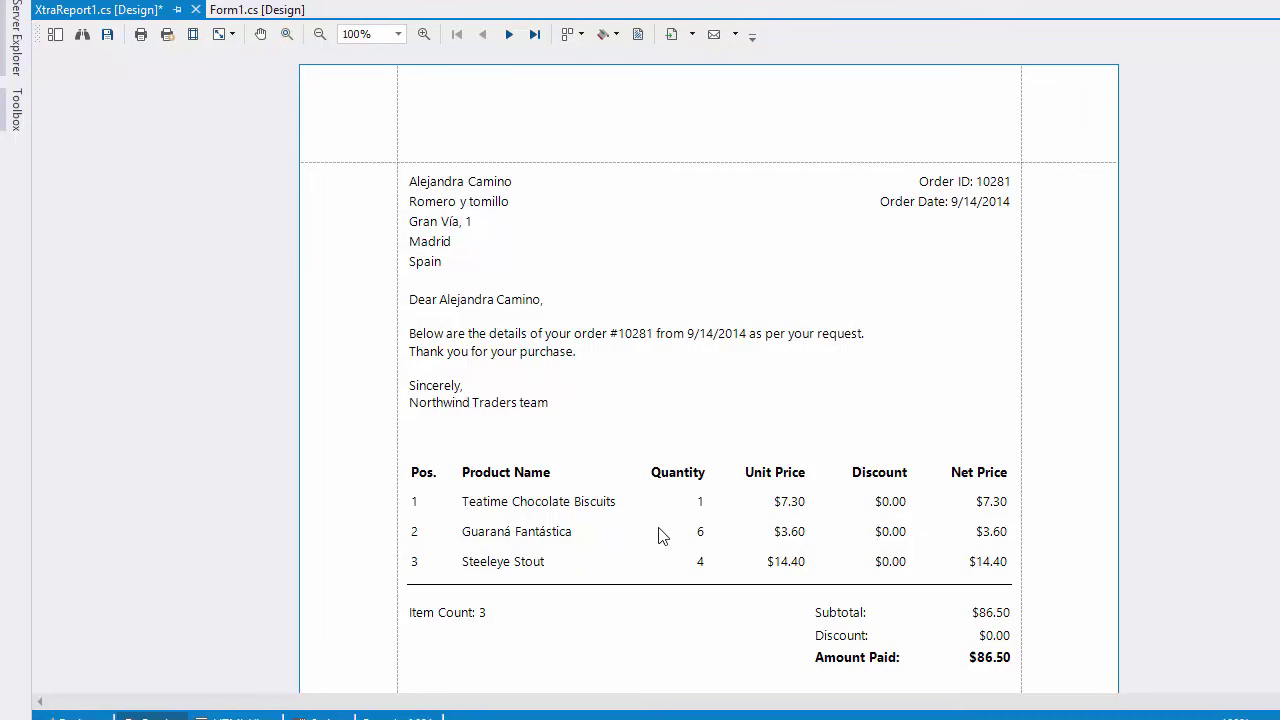
{"action": "left_click", "coordinate": [70, 716]}
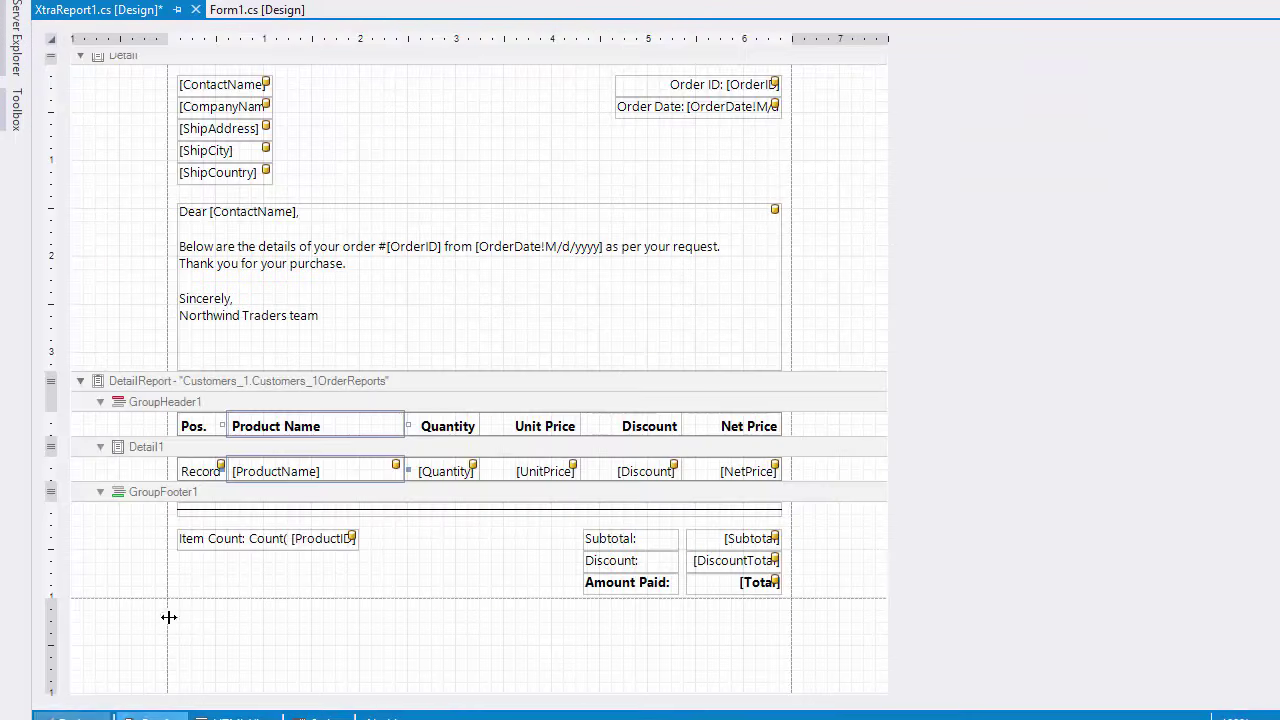
Step: Give the item table a new EvenStyle with a WhiteSmoke BackColor for alternating row shading
{"action": "left_click", "coordinate": [172, 452]}
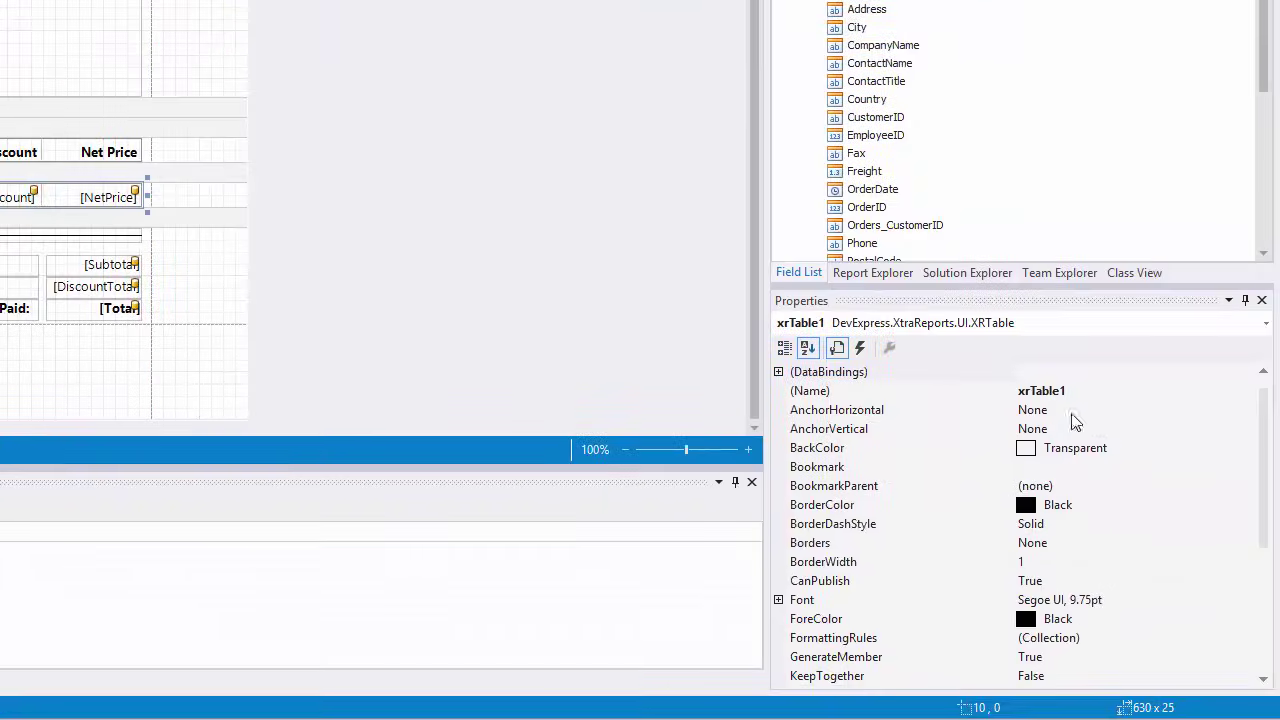
{"action": "left_click_drag", "start_coordinate": [1257, 422], "coordinate": [1262, 548]}
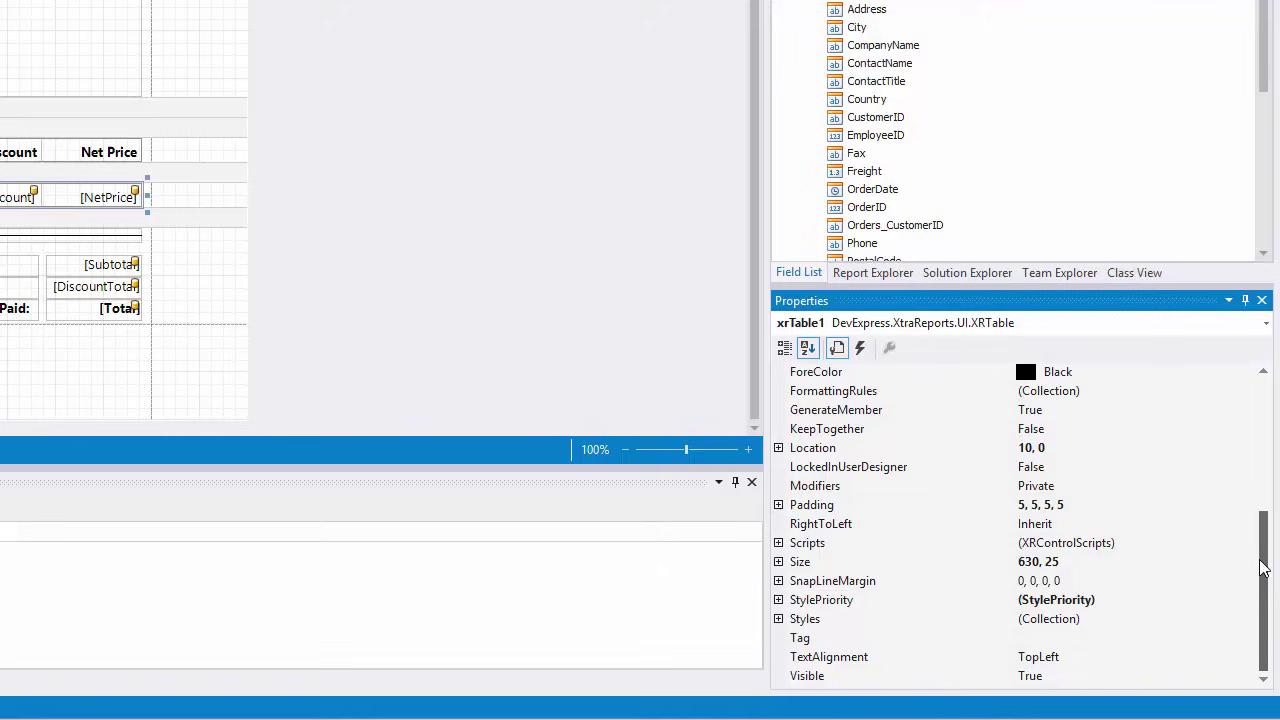
{"action": "left_click", "coordinate": [796, 622]}
{"action": "left_click", "coordinate": [779, 620]}
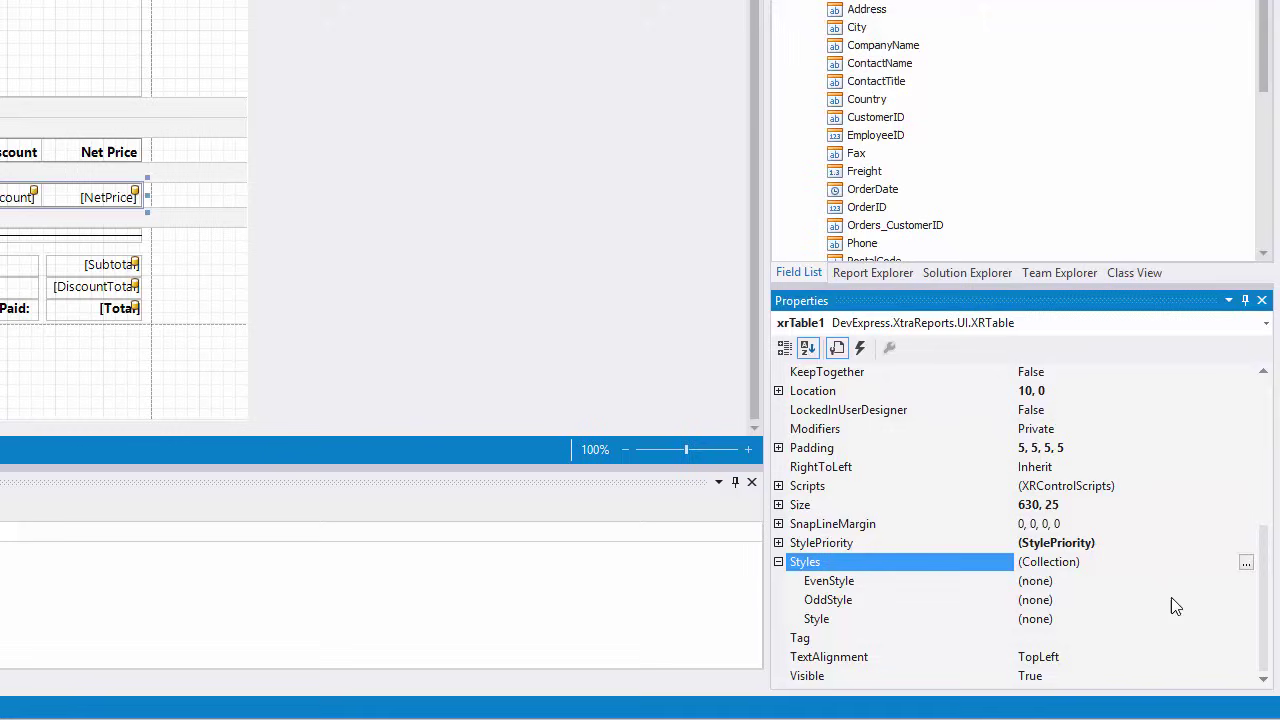
{"action": "left_click", "coordinate": [1052, 582]}
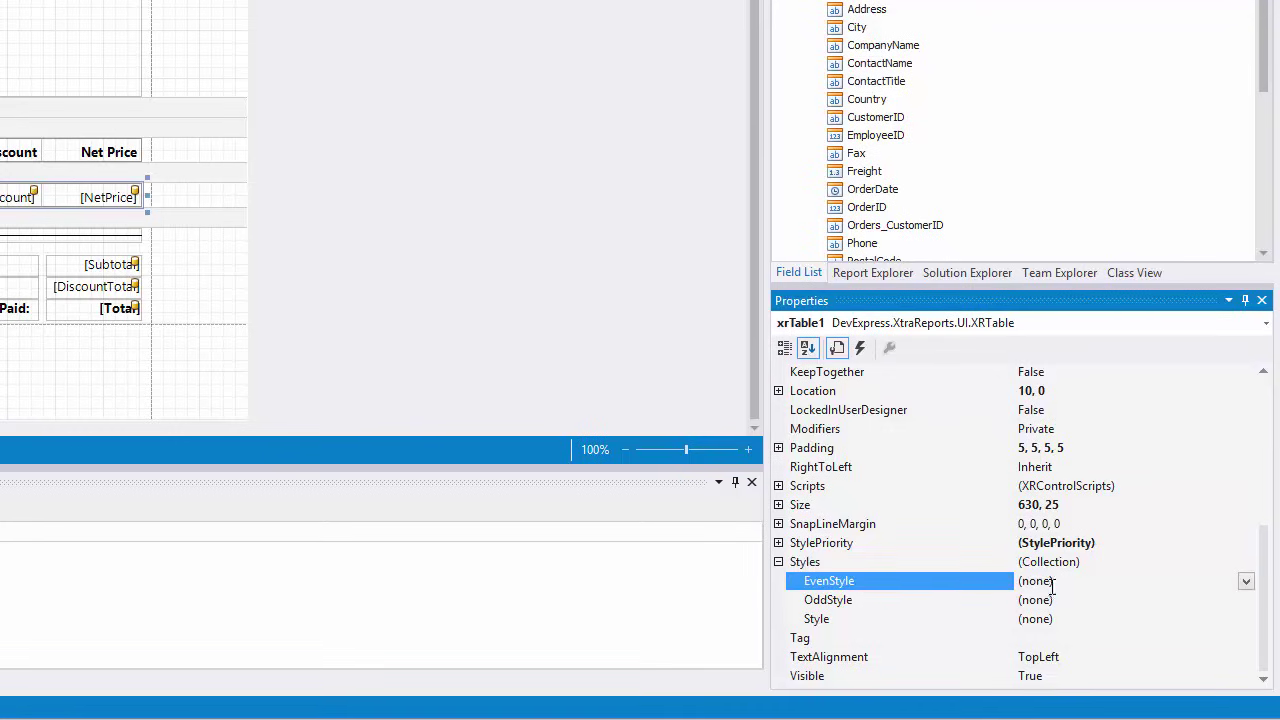
{"action": "left_click", "coordinate": [1245, 582]}
{"action": "left_click", "coordinate": [1161, 616]}
{"action": "left_click", "coordinate": [793, 581]}
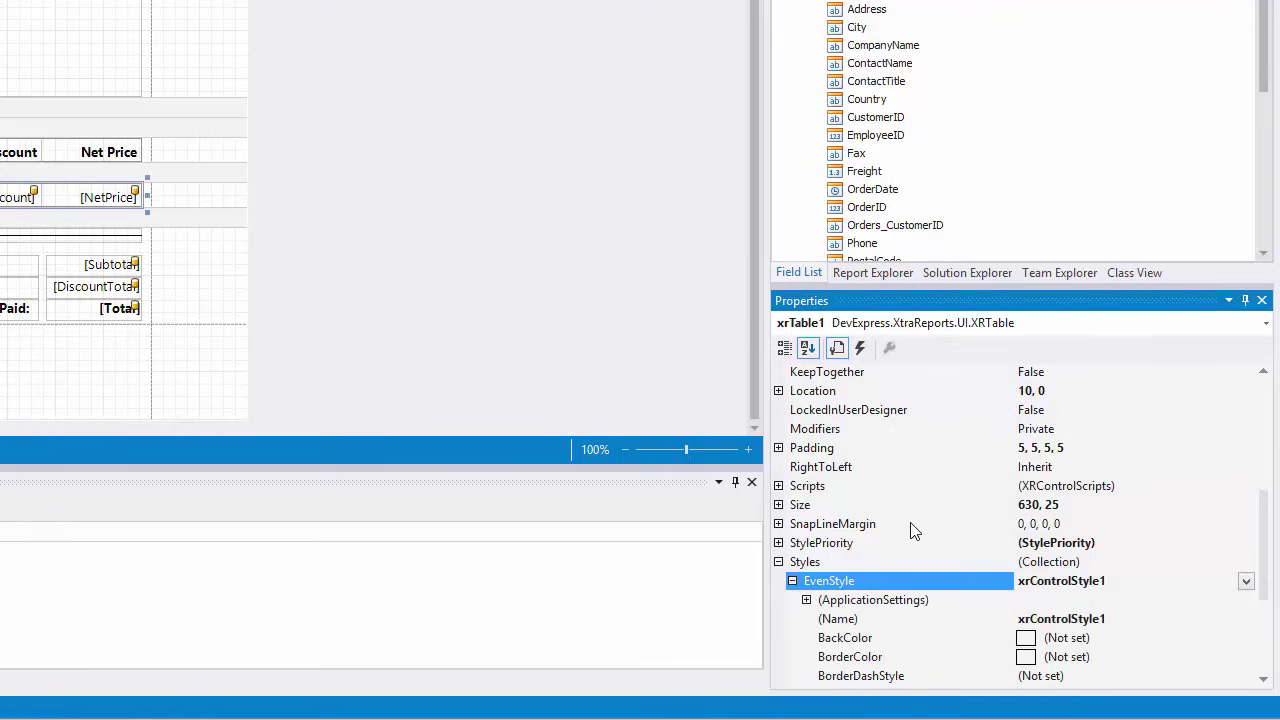
{"action": "left_click_drag", "start_coordinate": [1263, 540], "coordinate": [1263, 610]}
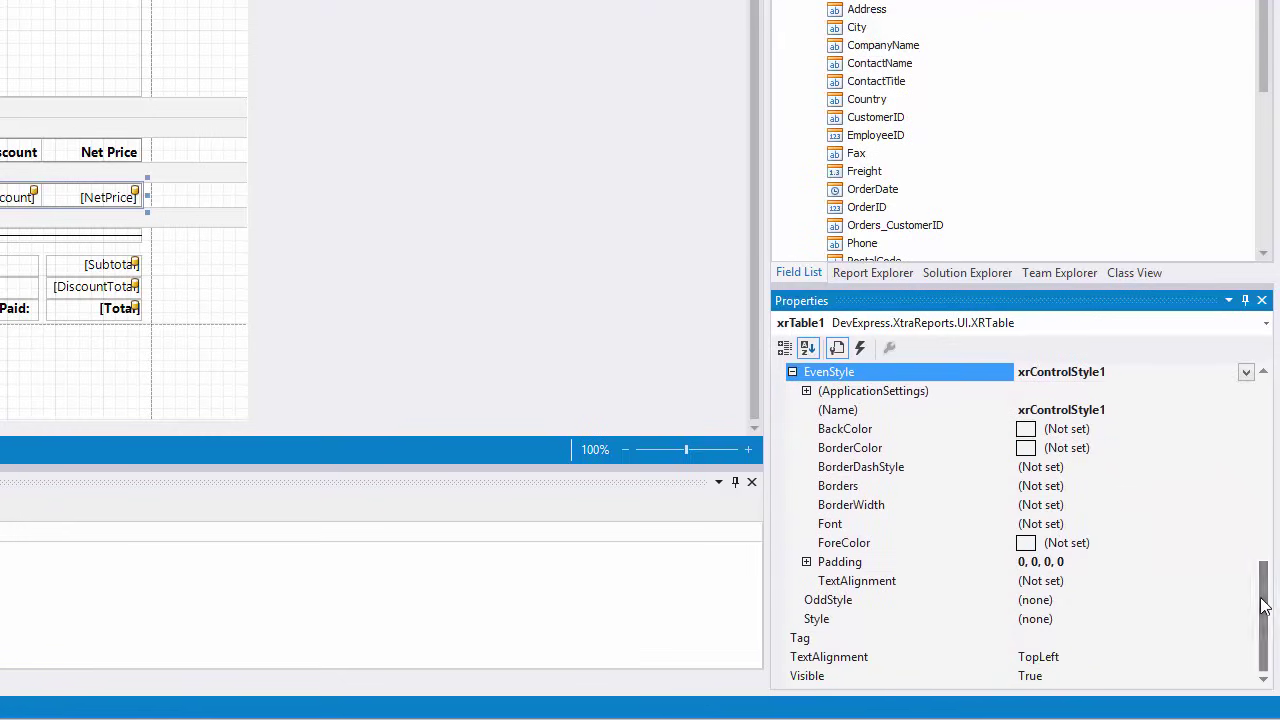
{"action": "left_click", "coordinate": [939, 430]}
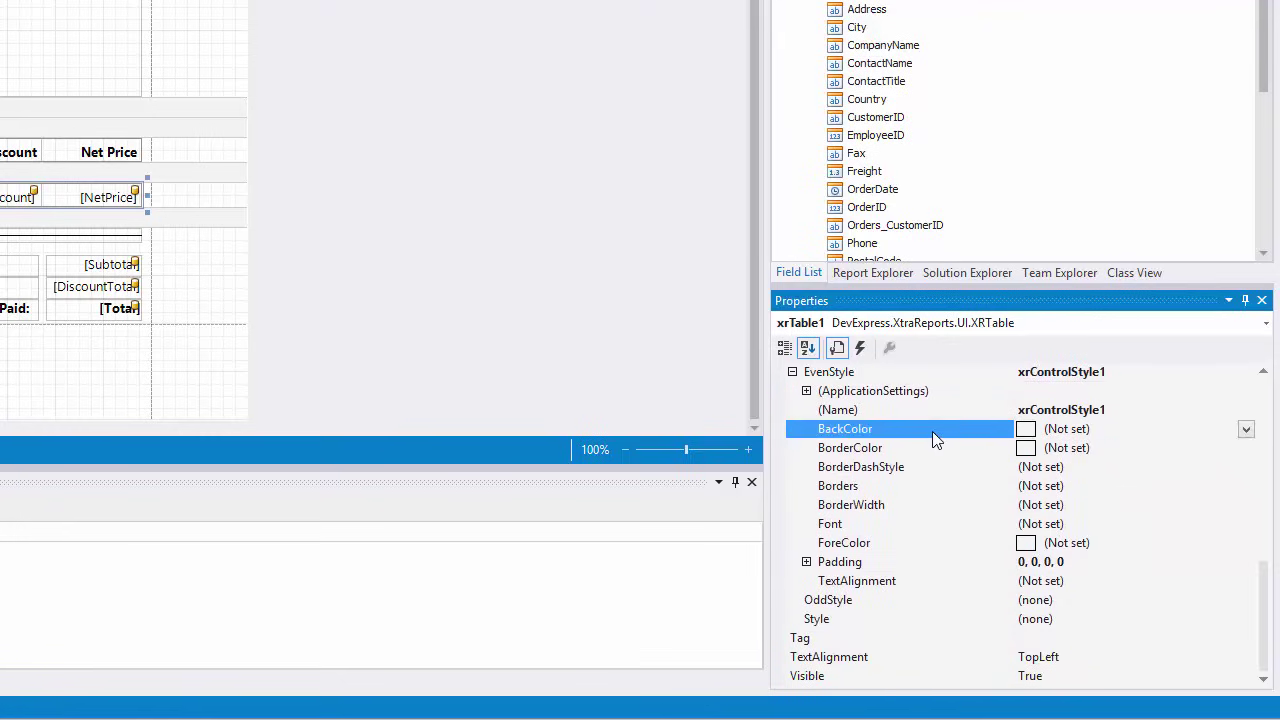
{"action": "left_click", "coordinate": [1245, 429]}
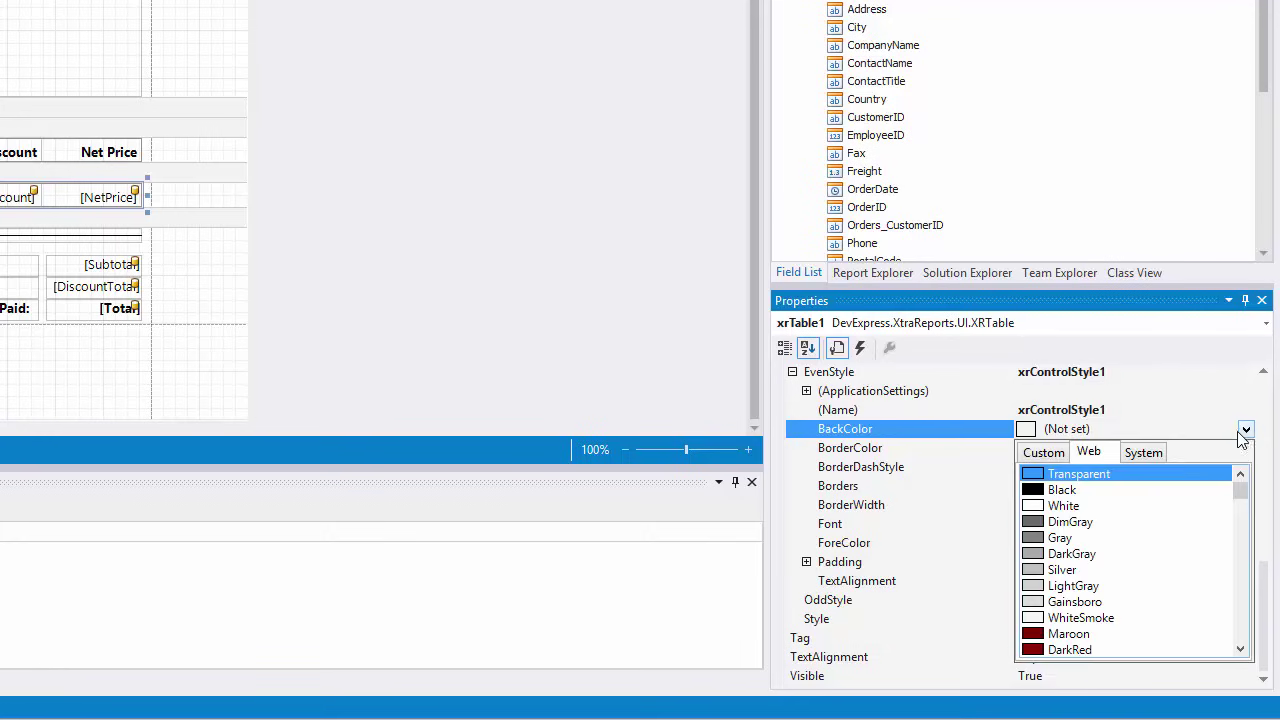
{"action": "left_click", "coordinate": [1128, 618]}
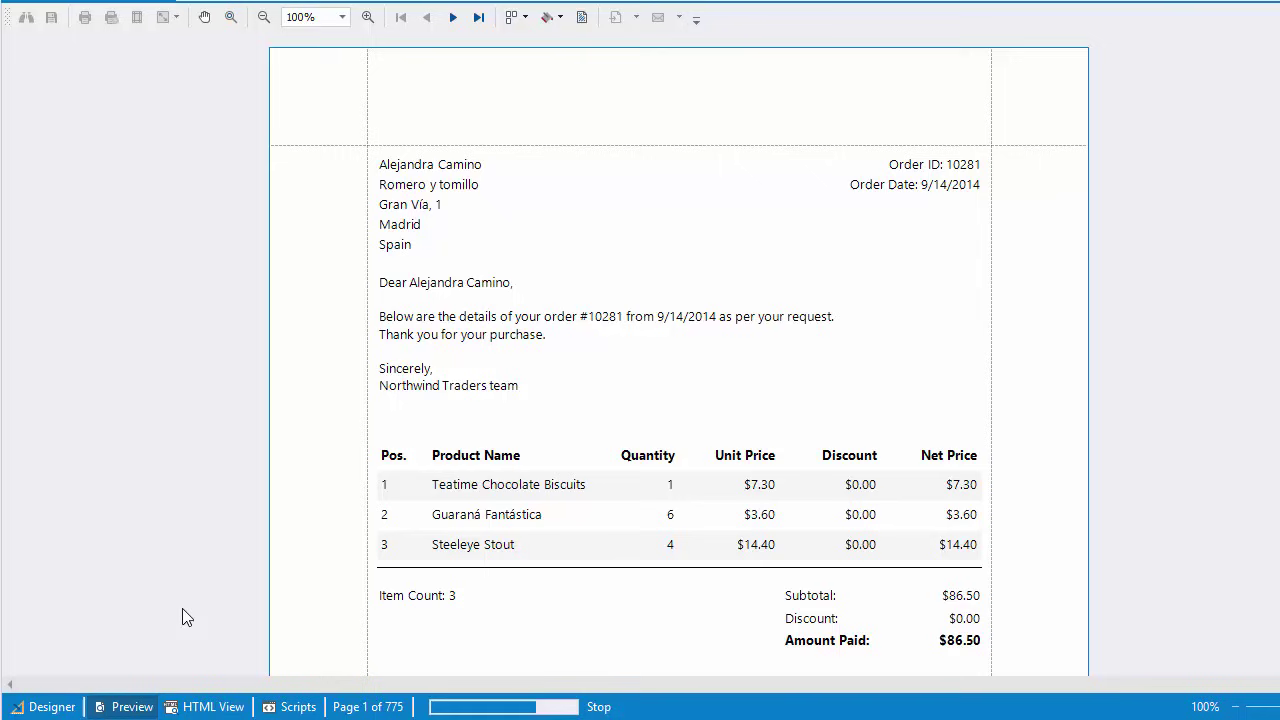
{"action": "left_click", "coordinate": [66, 710]}
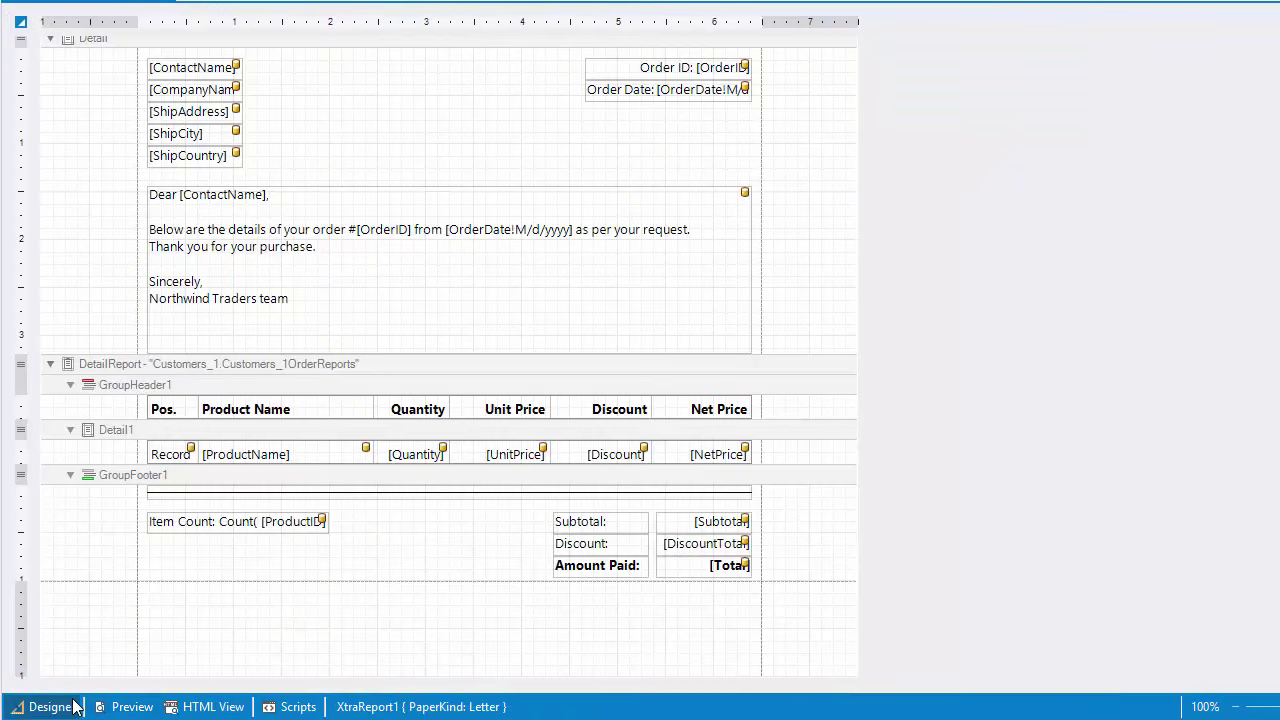
Step: Insert a PageHeader band above the Detail band
{"action": "scroll", "coordinate": [254, 583], "scroll_direction": "up", "scroll_amount": 3}
{"action": "left_click", "coordinate": [573, 279]}
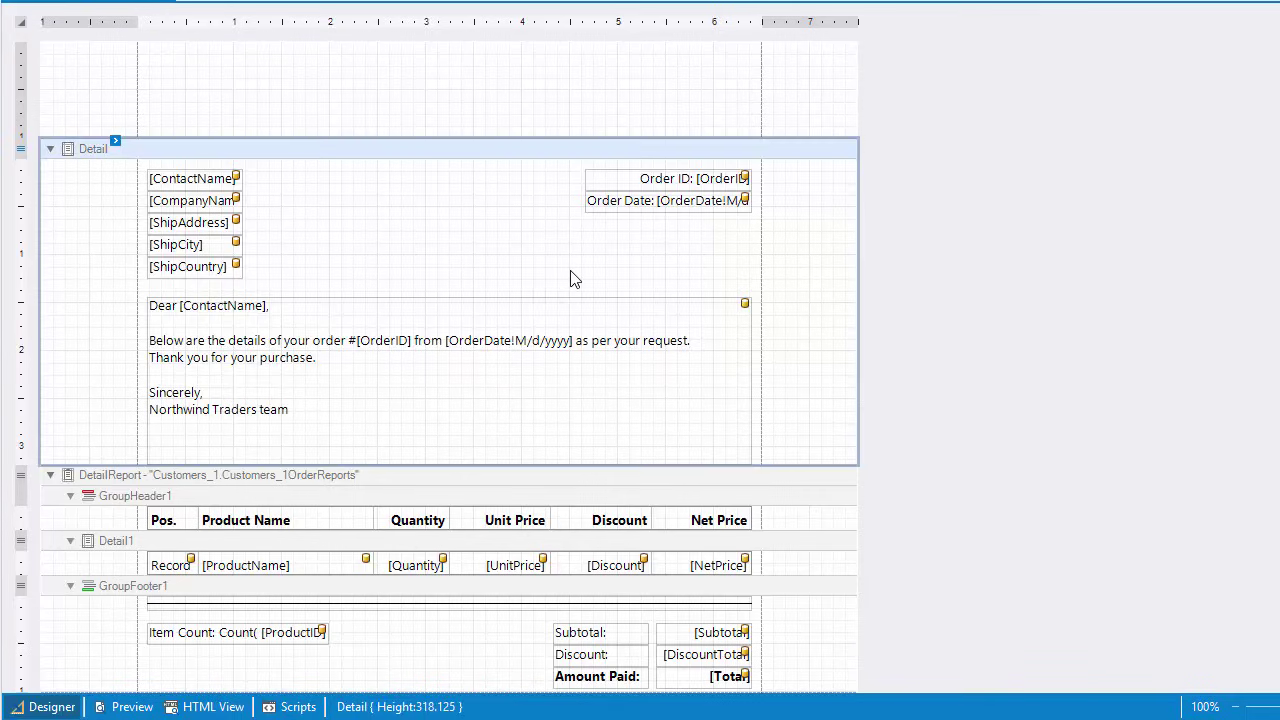
{"action": "right_click", "coordinate": [570, 270]}
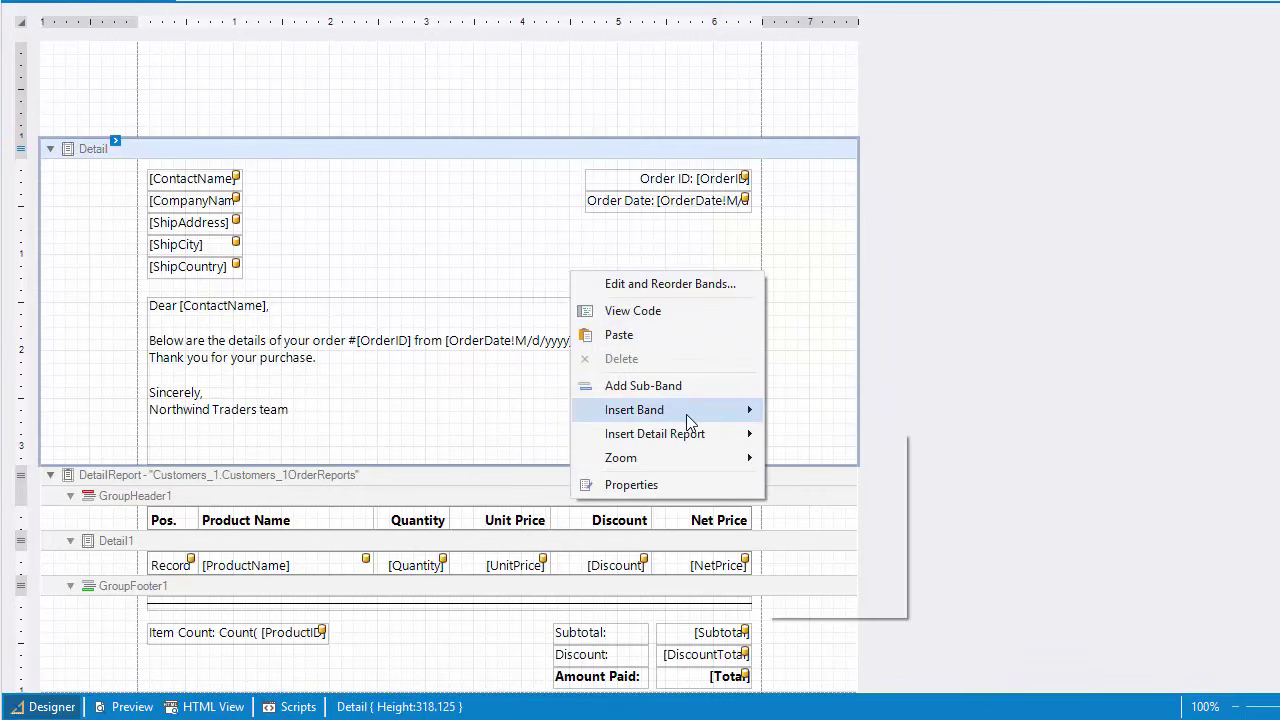
{"action": "mouse_move", "coordinate": [690, 420]}
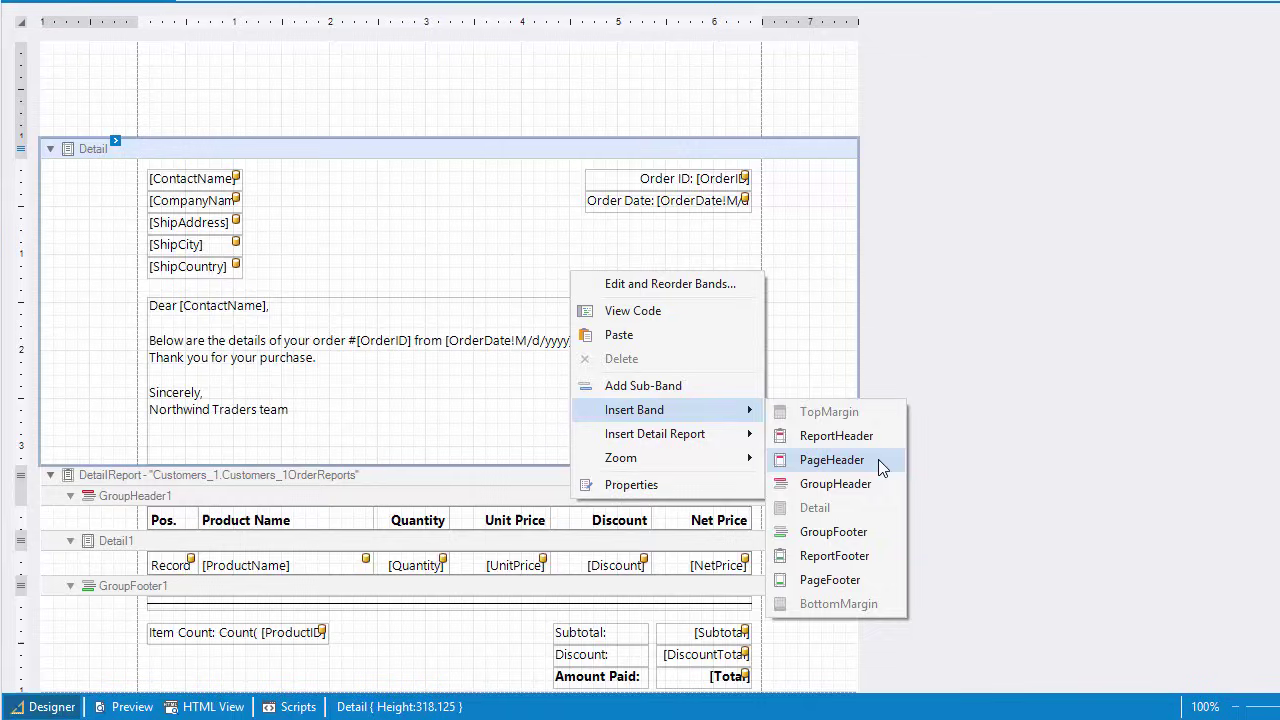
{"action": "left_click", "coordinate": [832, 460]}
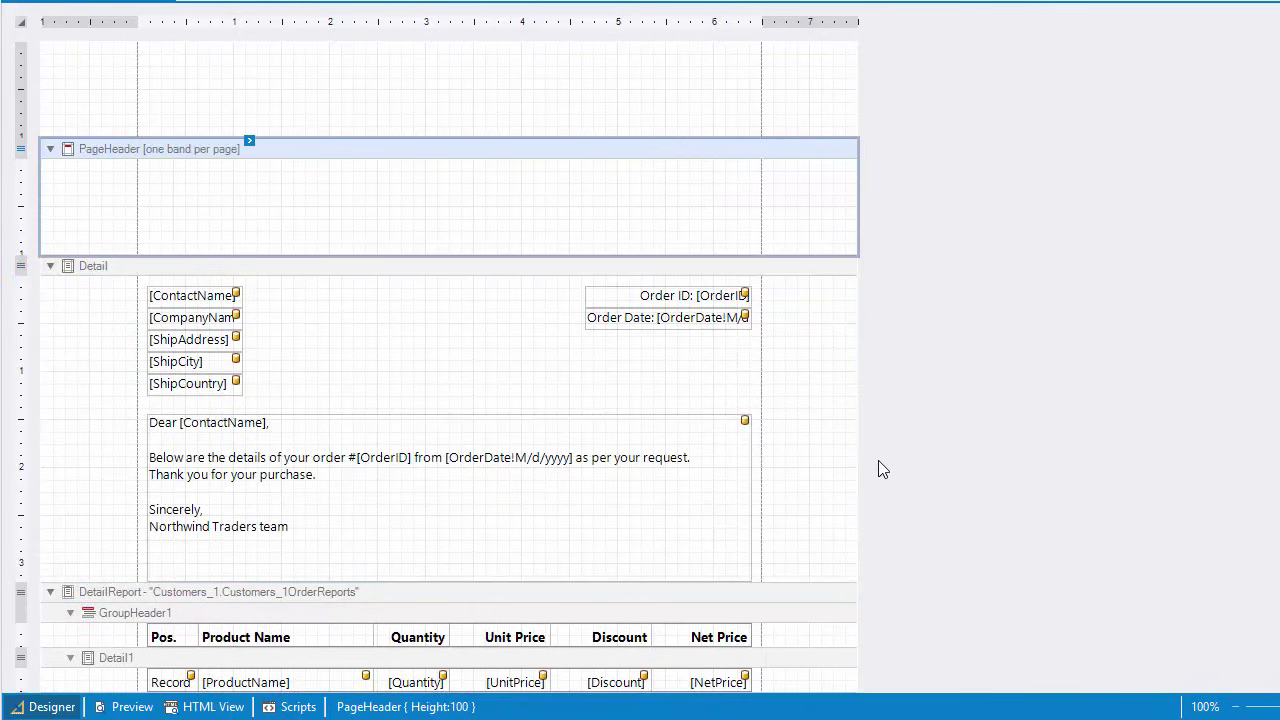
Step: Add a label reading 'Invoice' to the page header and enlarge its font size
{"action": "left_click", "coordinate": [8, 205]}
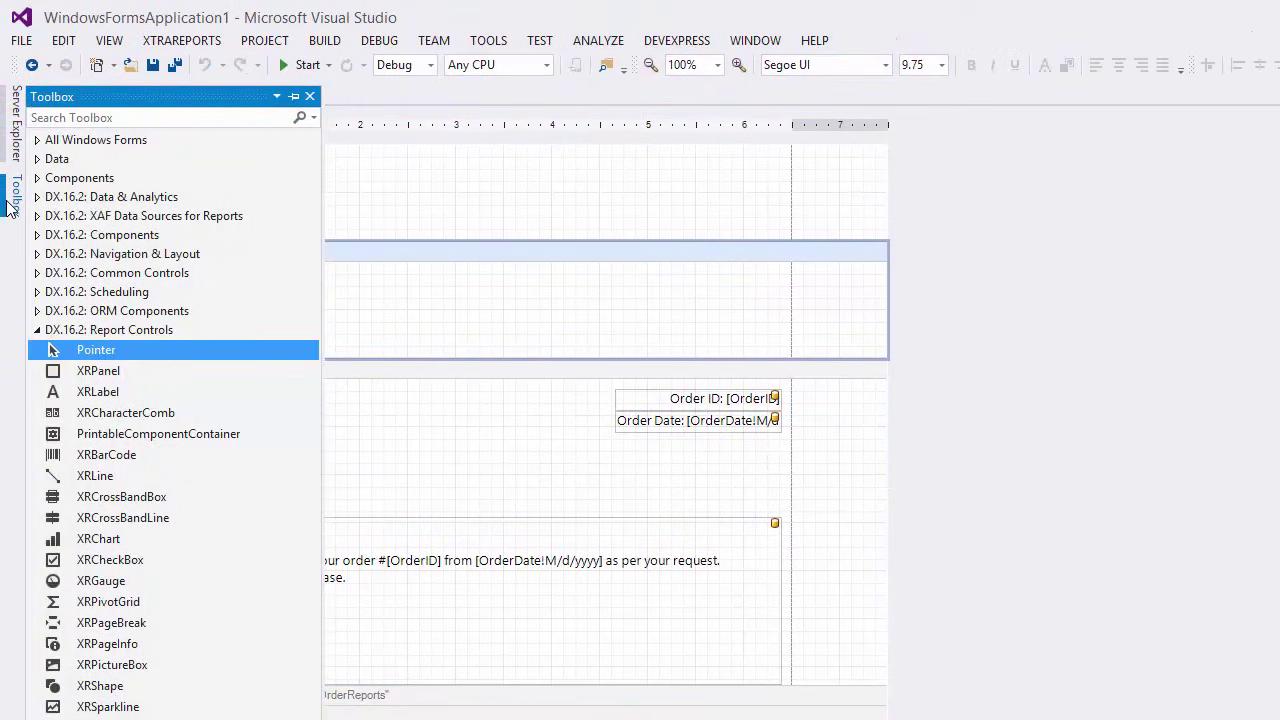
{"action": "left_click_drag", "start_coordinate": [118, 391], "coordinate": [483, 324]}
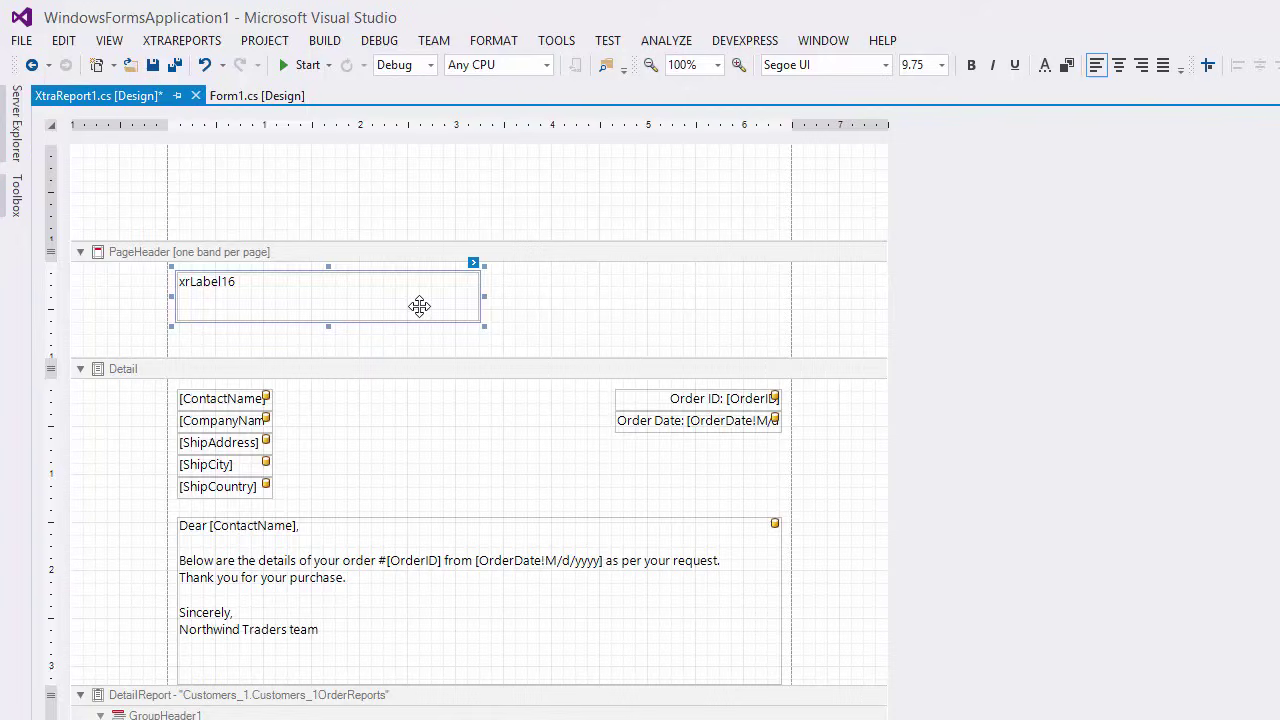
{"action": "double_click", "coordinate": [419, 306]}
{"action": "key", "text": "BackSpace"}
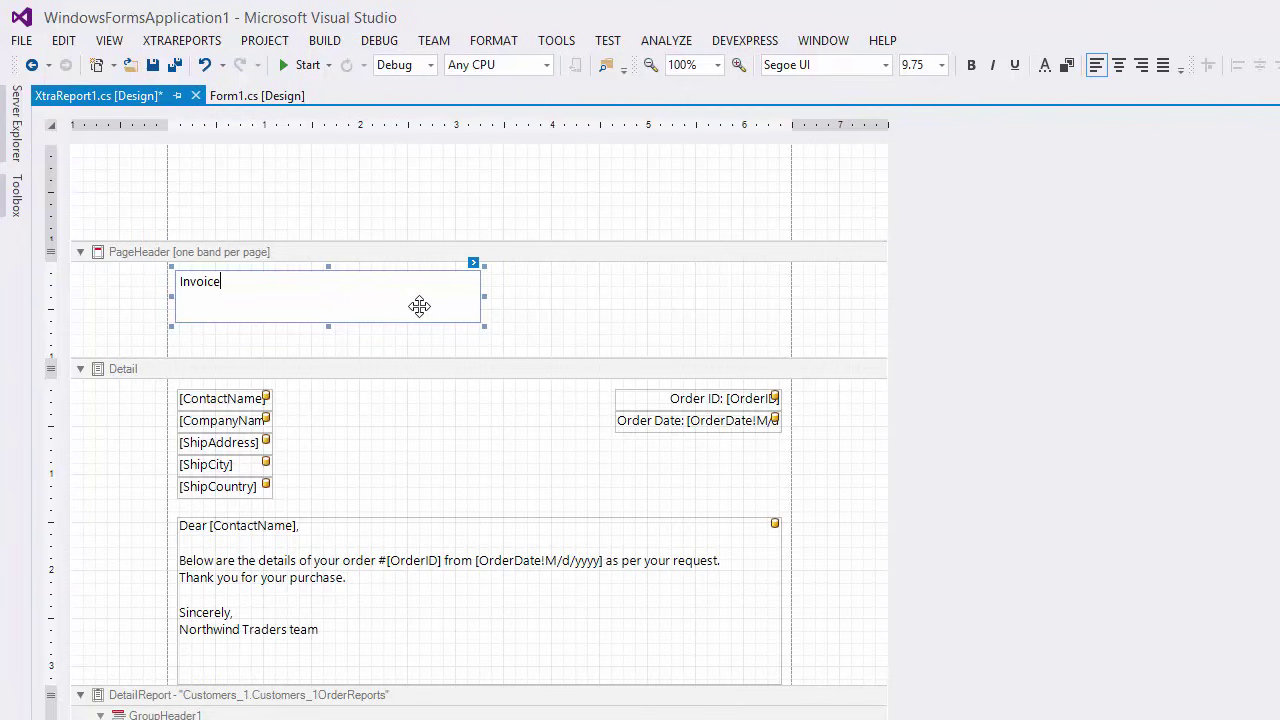
{"action": "left_click", "coordinate": [509, 309]}
{"action": "left_click", "coordinate": [469, 297]}
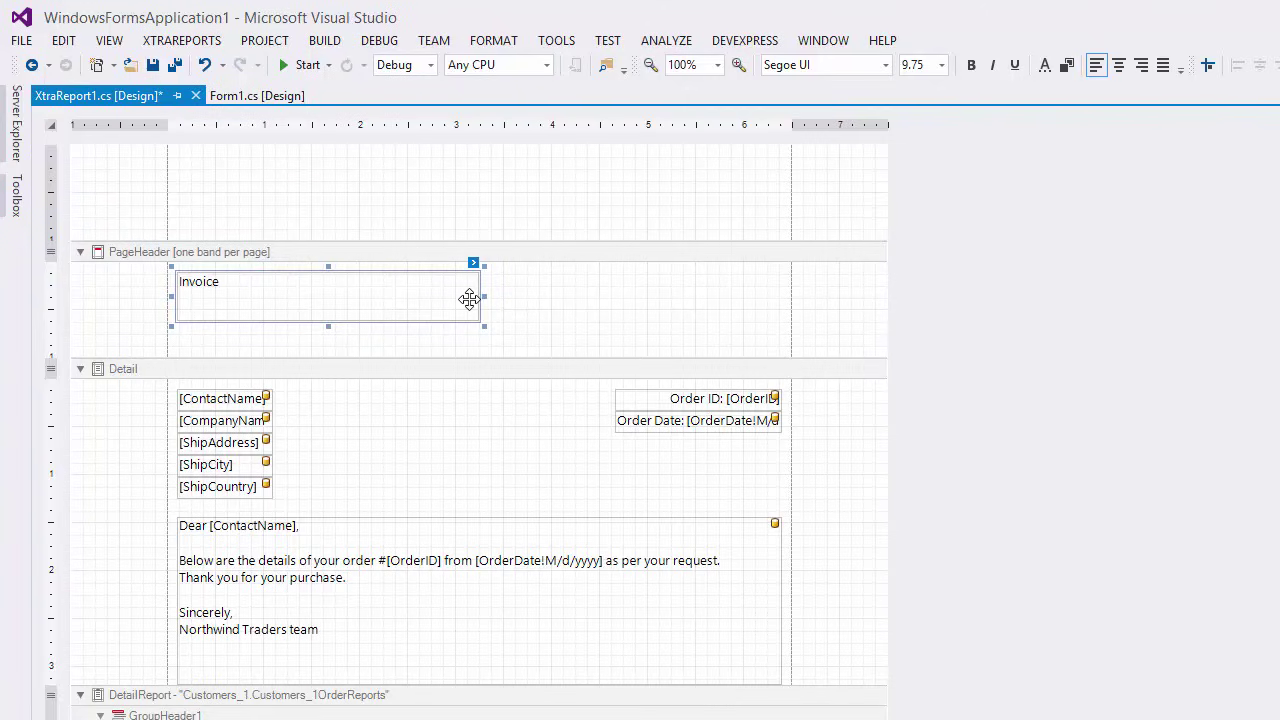
{"action": "left_click", "coordinate": [940, 64]}
{"action": "left_click", "coordinate": [800, 320]}
Step: Add a picture box at the page header's right and load the DevExpress-Logo-Extra-Large-Color PNG
{"action": "mouse_move", "coordinate": [5, 208]}
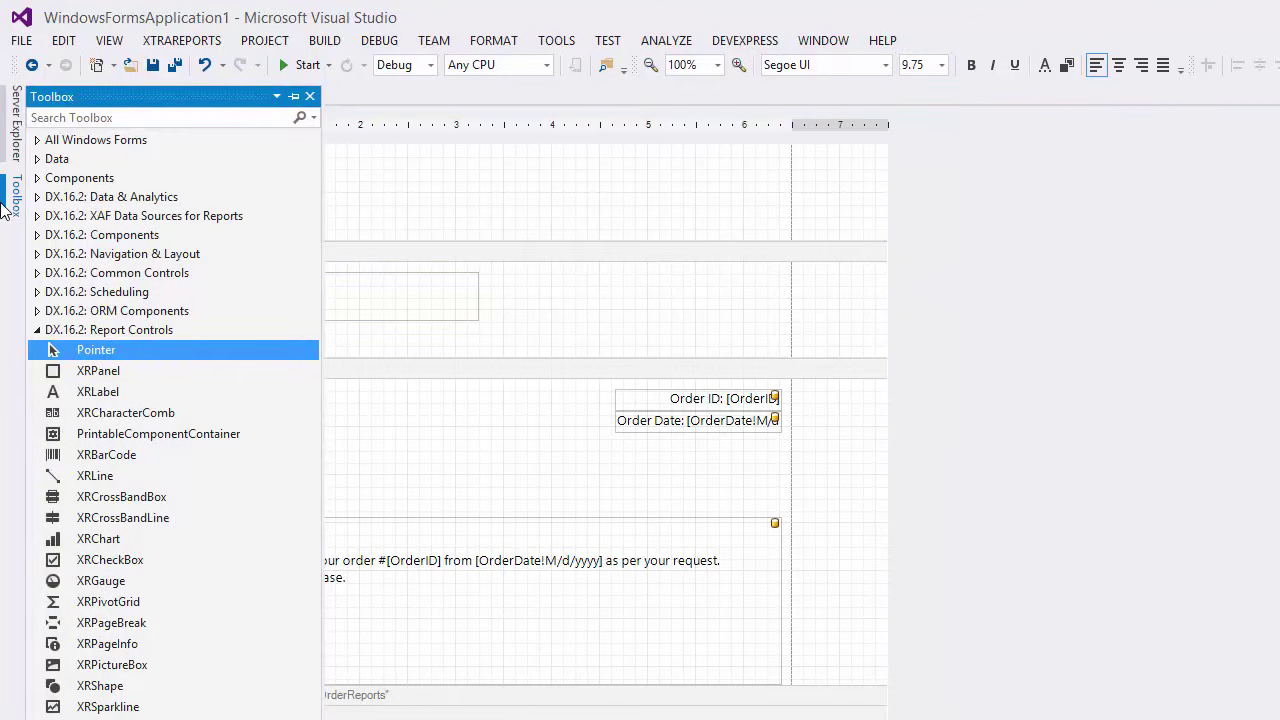
{"action": "left_click_drag", "start_coordinate": [175, 665], "coordinate": [740, 292]}
{"action": "left_click", "coordinate": [775, 262]}
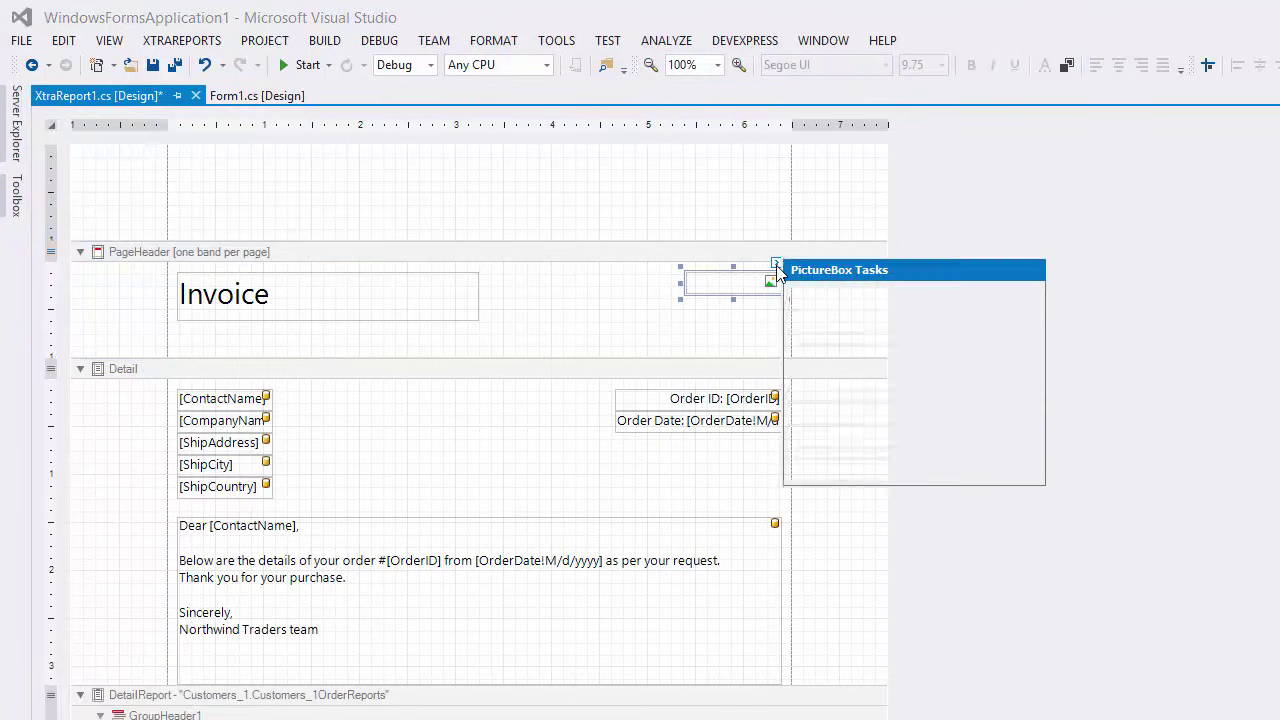
{"action": "left_click", "coordinate": [1031, 300]}
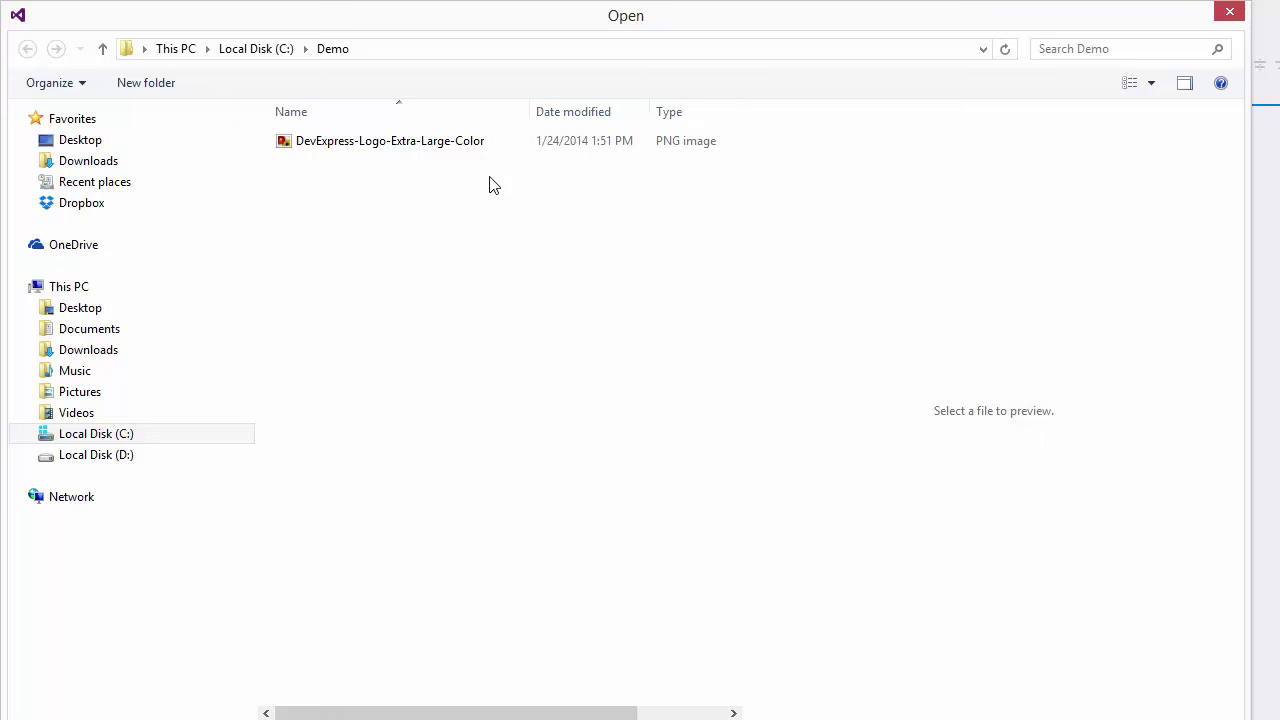
{"action": "double_click", "coordinate": [443, 142]}
Step: Set the logo's Sizing to Squeeze and enlarge its box leftward and downward
{"action": "left_click", "coordinate": [776, 264]}
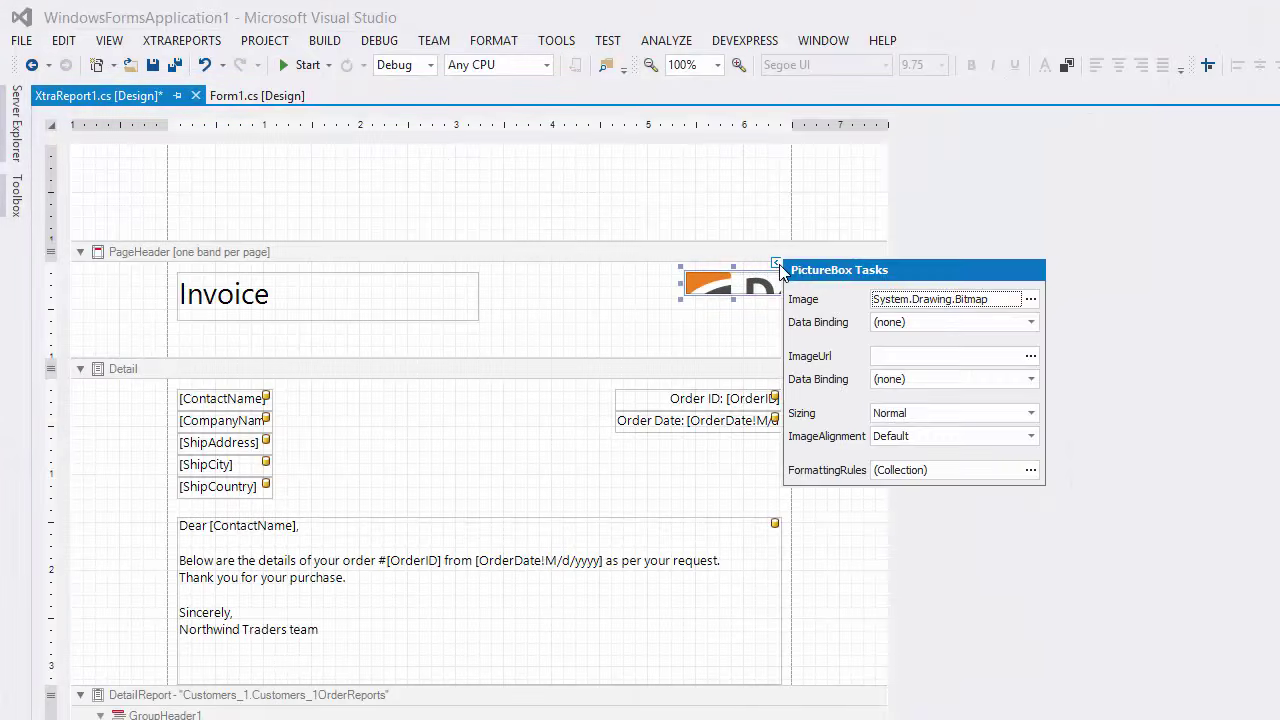
{"action": "left_click", "coordinate": [1031, 413]}
{"action": "left_click", "coordinate": [997, 492]}
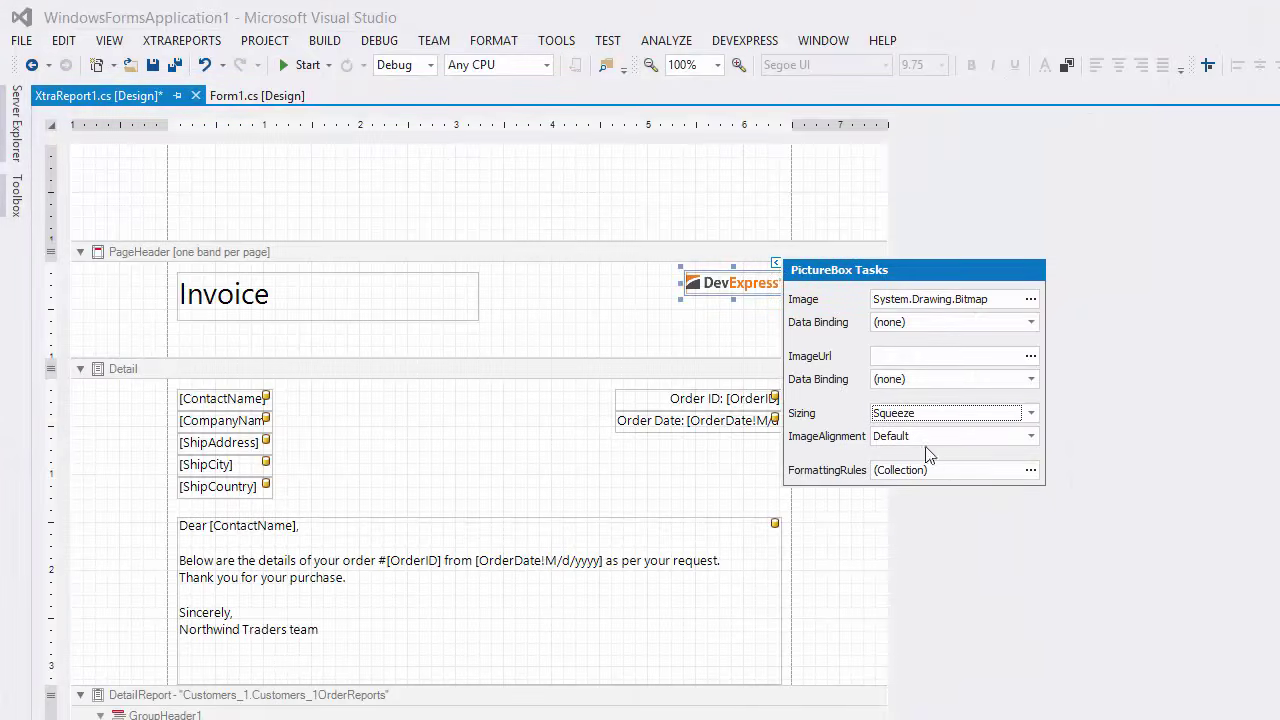
{"action": "left_click_drag", "start_coordinate": [681, 298], "coordinate": [506, 391]}
{"action": "left_click", "coordinate": [5, 205]}
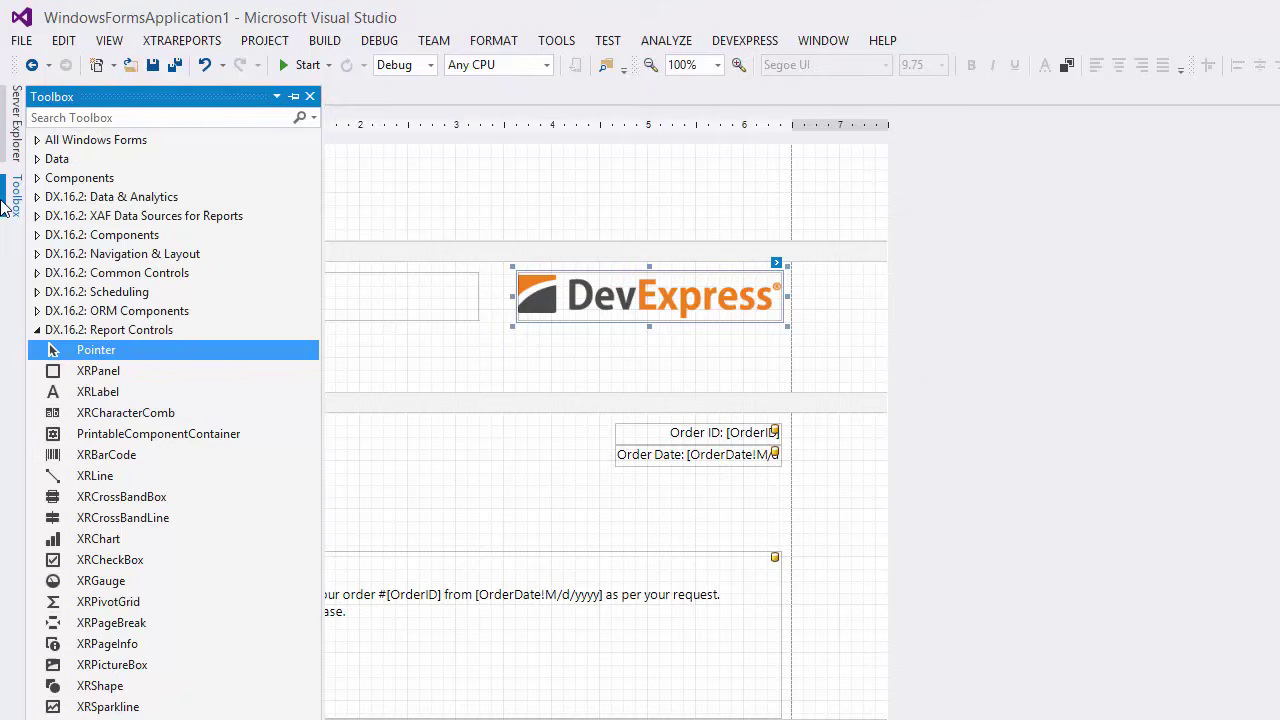
Step: Add a page-info field under the Invoice title with format 'Page {0} of {1}' and running band GroupHeader1
{"action": "left_click_drag", "start_coordinate": [140, 643], "coordinate": [737, 363]}
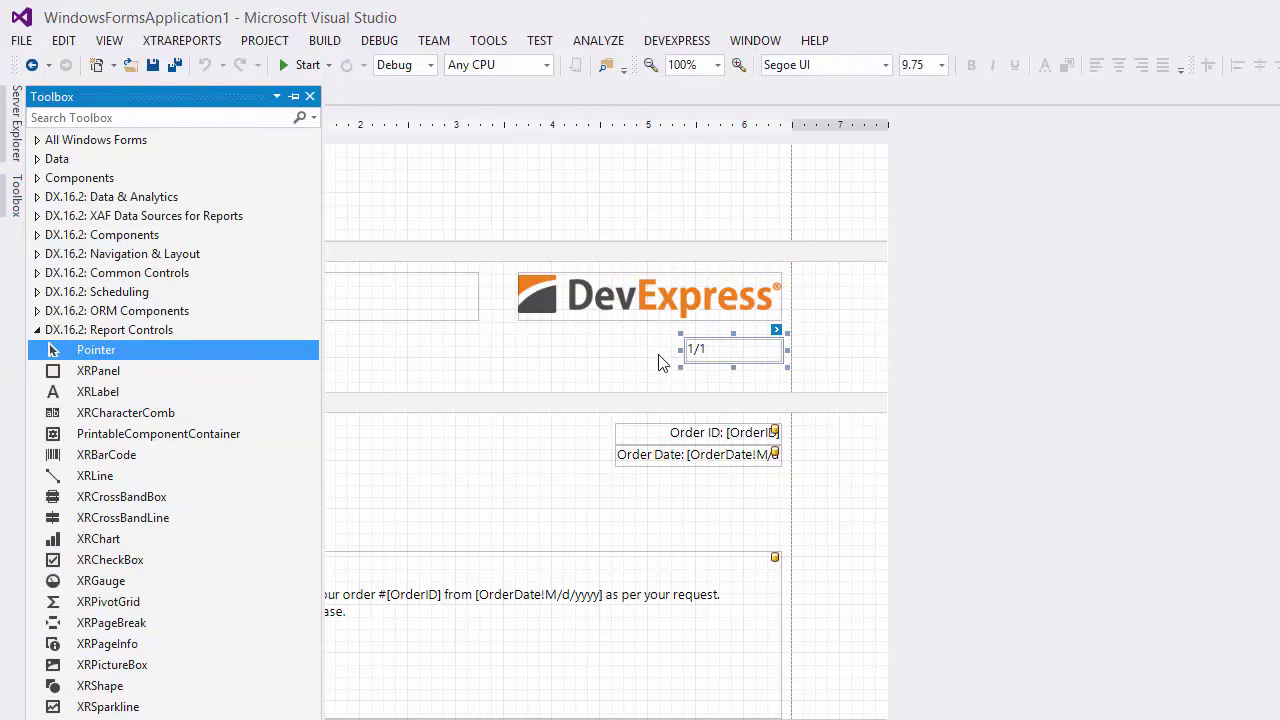
{"action": "left_click", "coordinate": [657, 362]}
{"action": "left_click", "coordinate": [716, 352]}
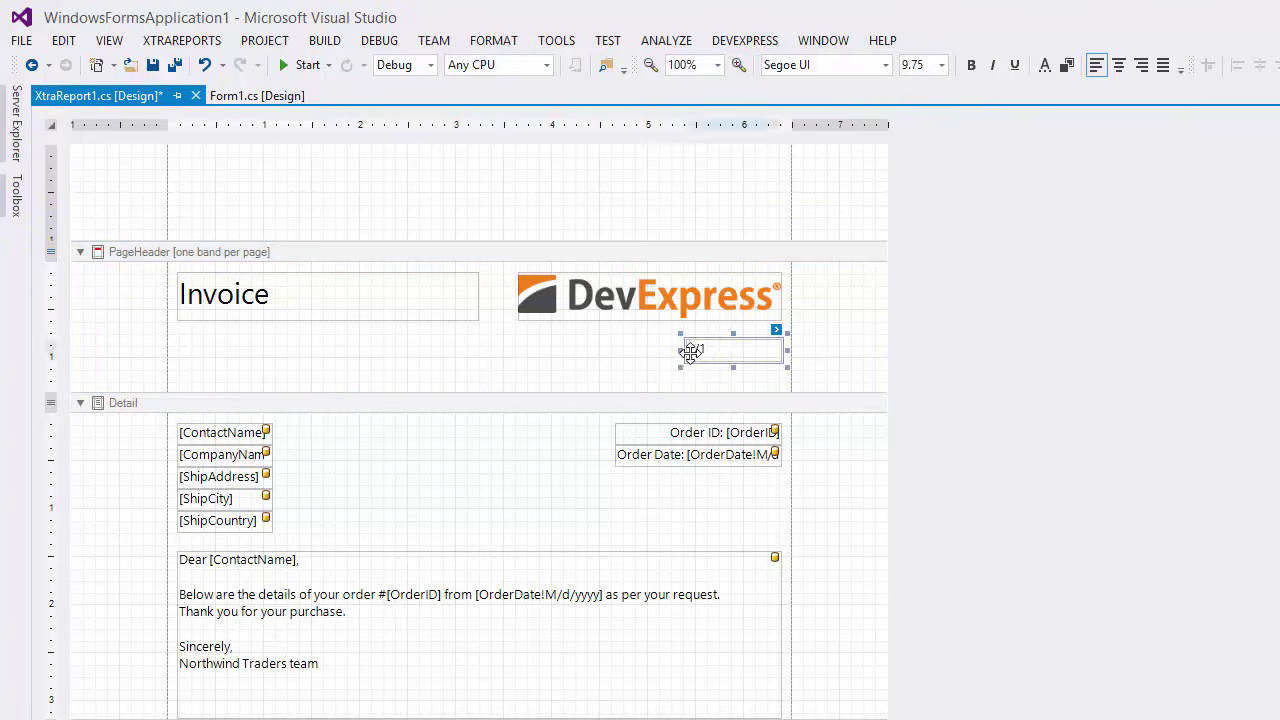
{"action": "left_click_drag", "start_coordinate": [716, 355], "coordinate": [479, 339]}
{"action": "left_click", "coordinate": [477, 334]}
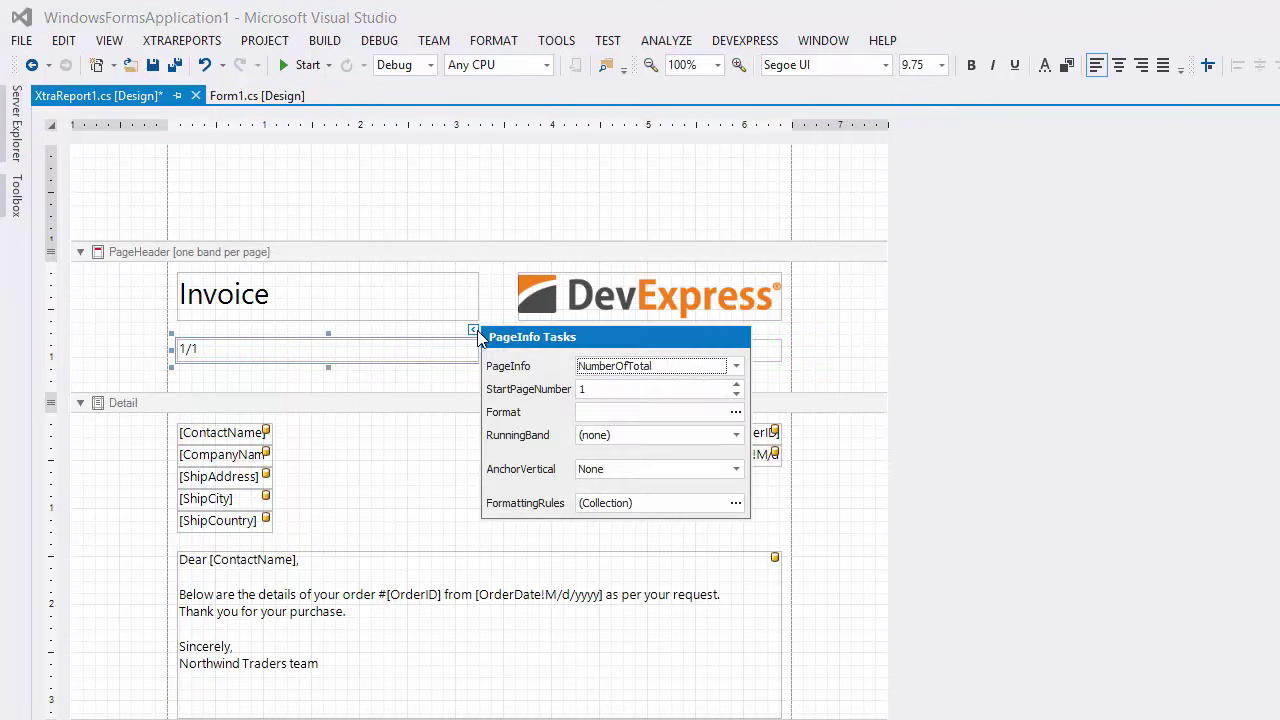
{"action": "left_click", "coordinate": [601, 411]}
{"action": "key", "text": "Return"}
{"action": "left_click", "coordinate": [736, 434]}
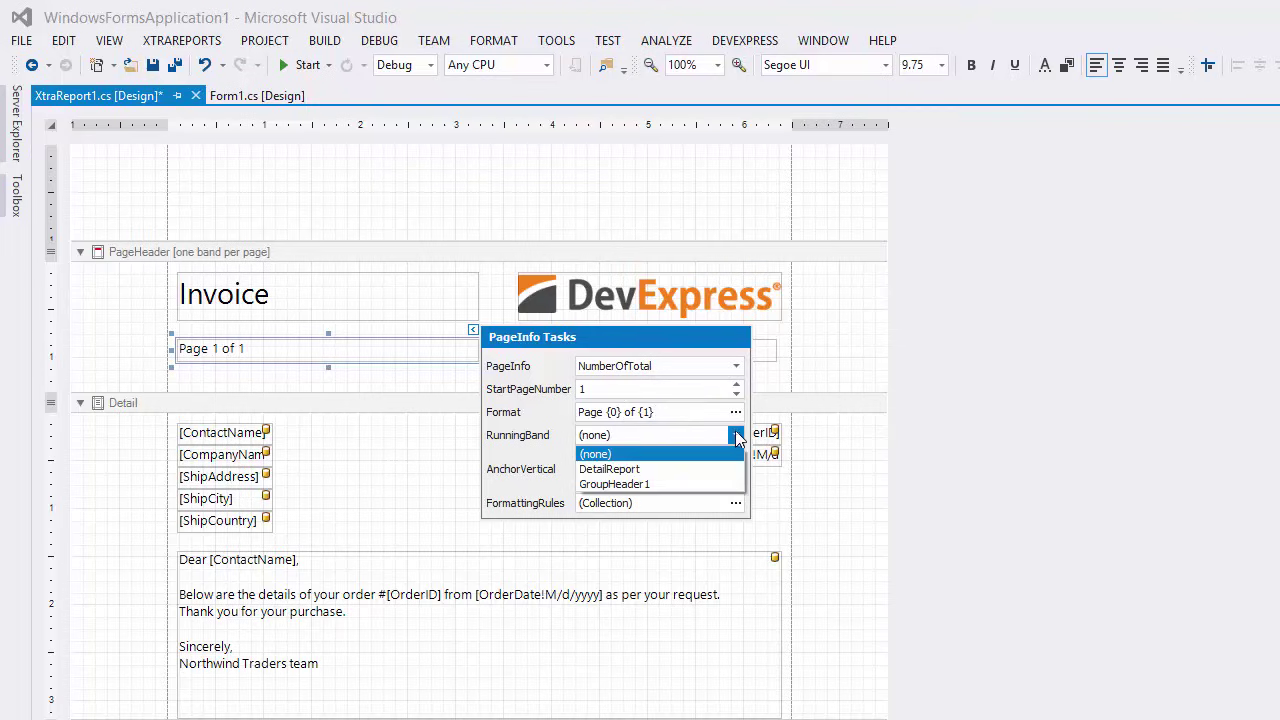
{"action": "left_click", "coordinate": [709, 485]}
{"action": "left_click", "coordinate": [896, 373]}
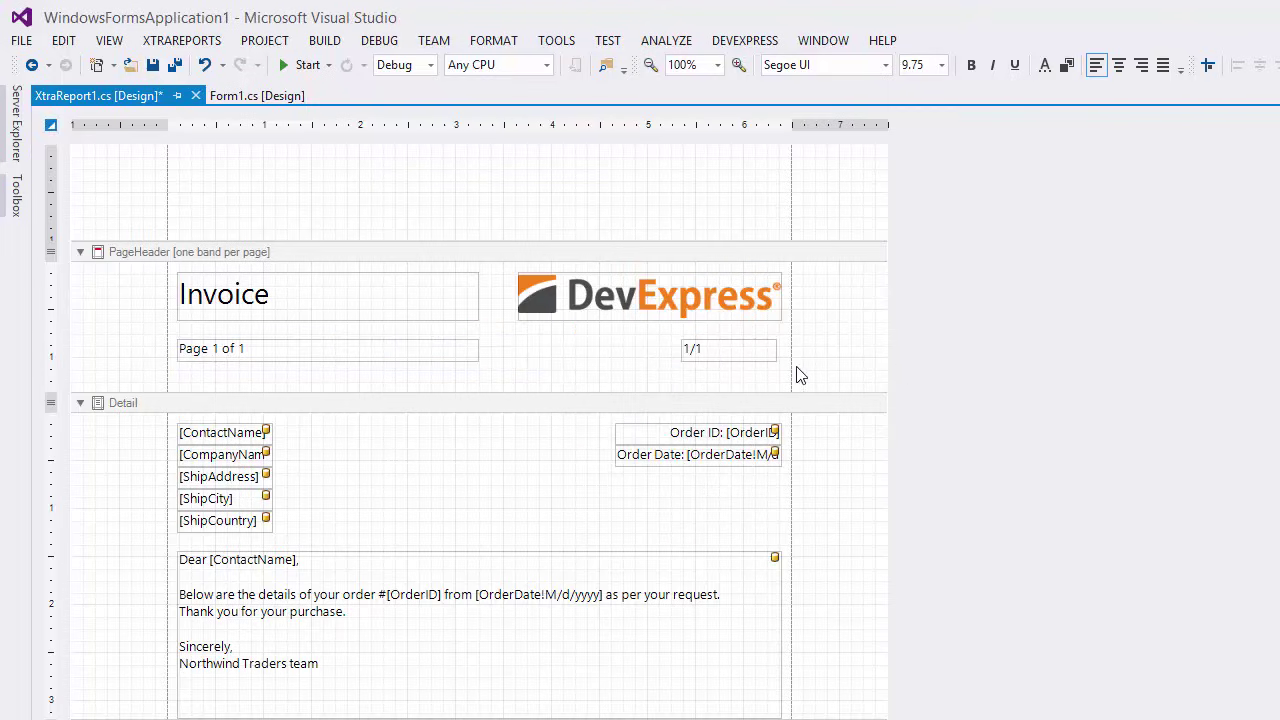
Step: Make the field under the logo a widened, right-aligned date in dddd, MMMM d, yyyy format
{"action": "left_click", "coordinate": [737, 355]}
{"action": "left_click", "coordinate": [772, 333]}
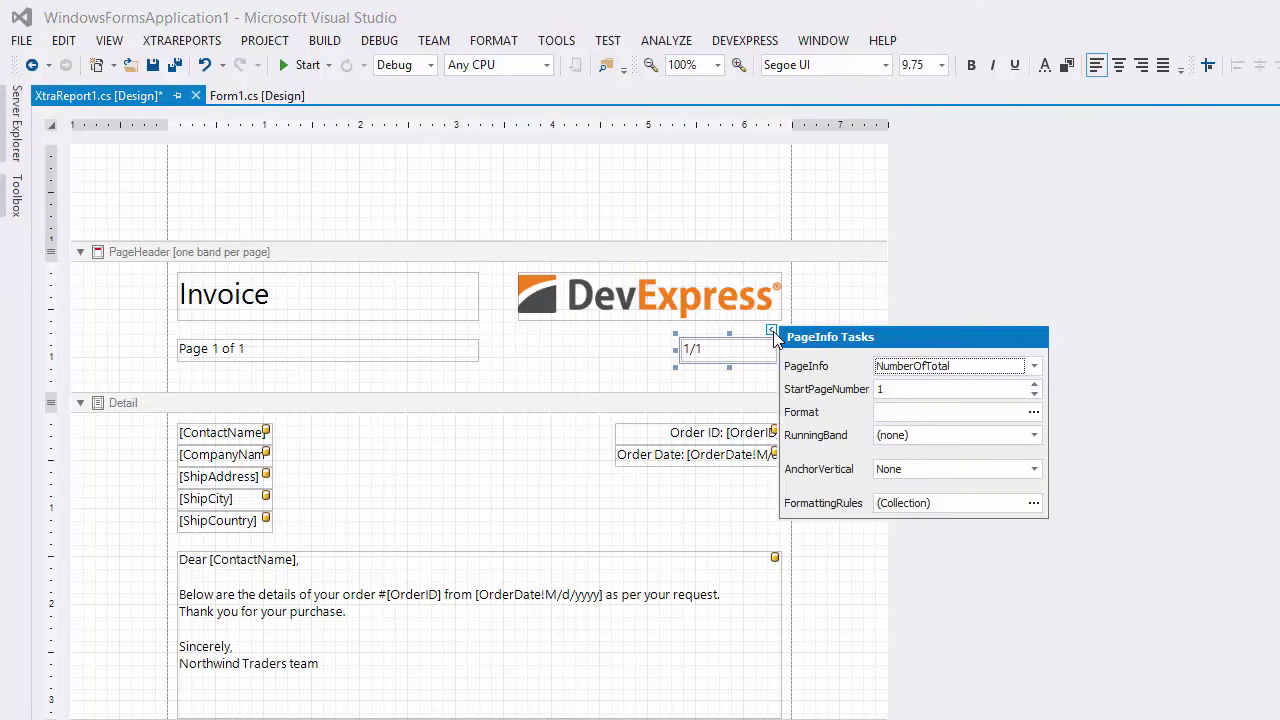
{"action": "left_click", "coordinate": [1033, 366]}
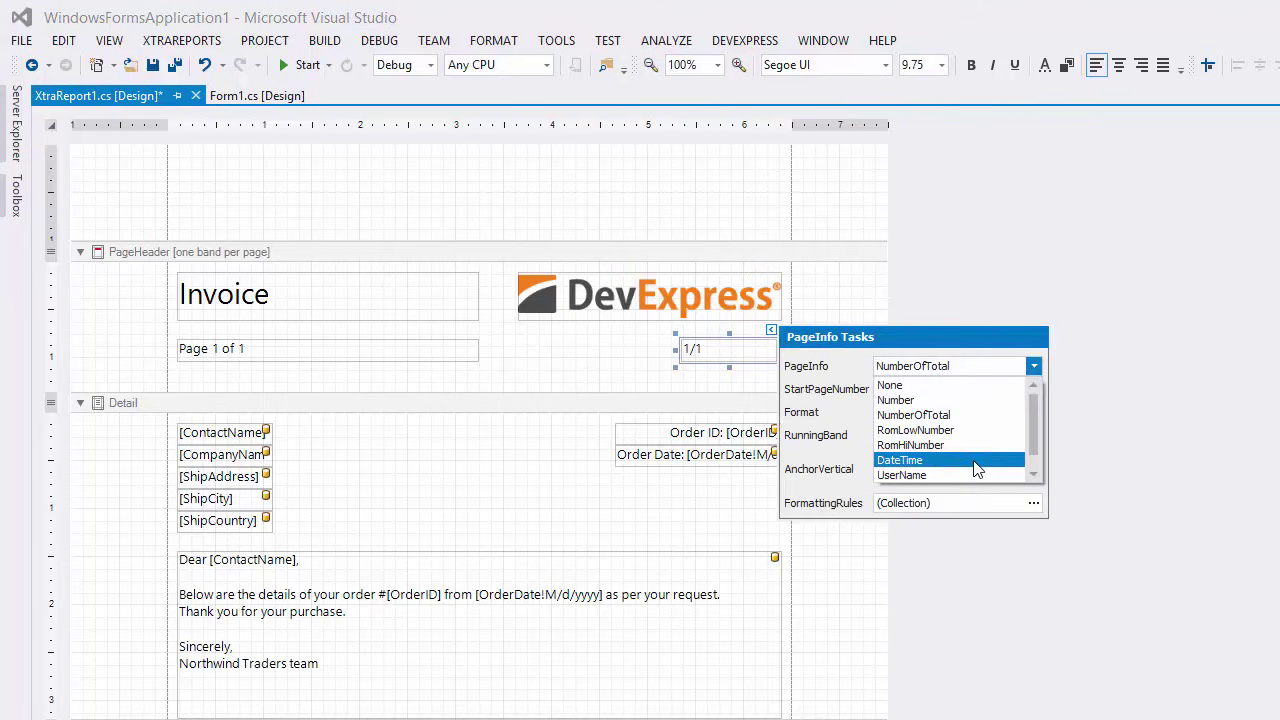
{"action": "left_click", "coordinate": [977, 460]}
{"action": "left_click", "coordinate": [1034, 411]}
{"action": "left_click", "coordinate": [800, 450]}
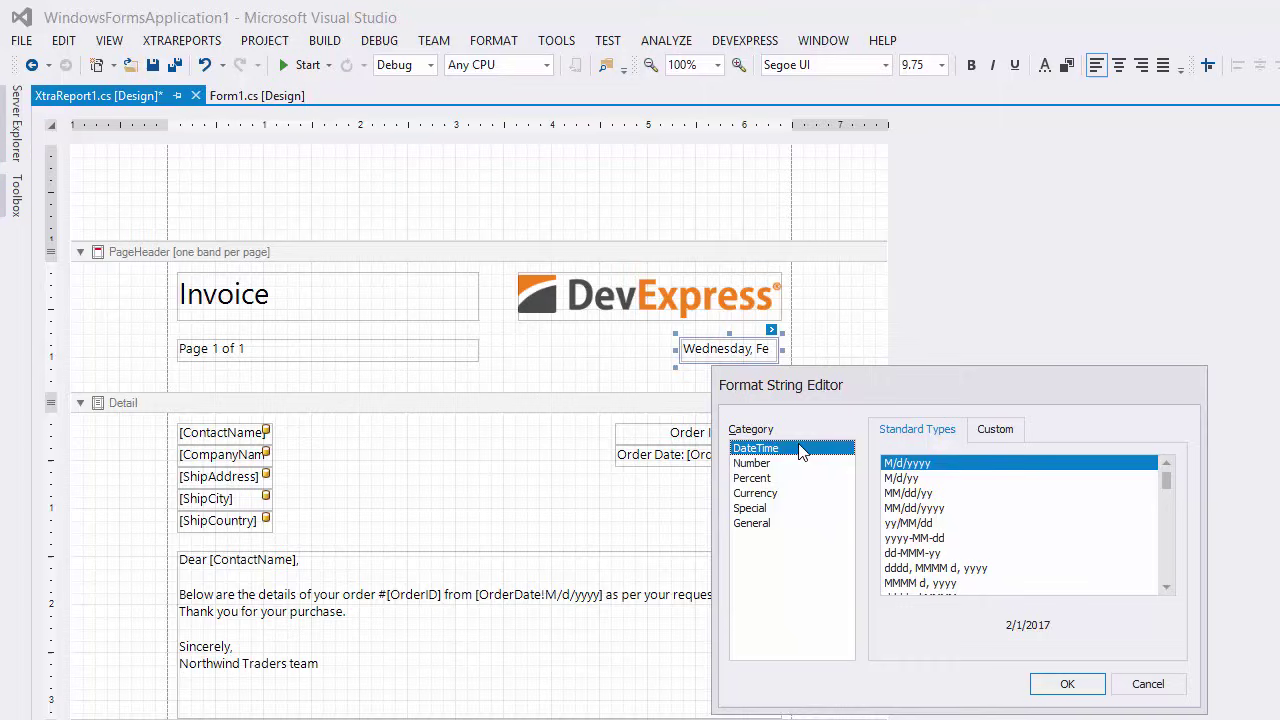
{"action": "left_click", "coordinate": [1020, 568]}
{"action": "left_click", "coordinate": [1067, 684]}
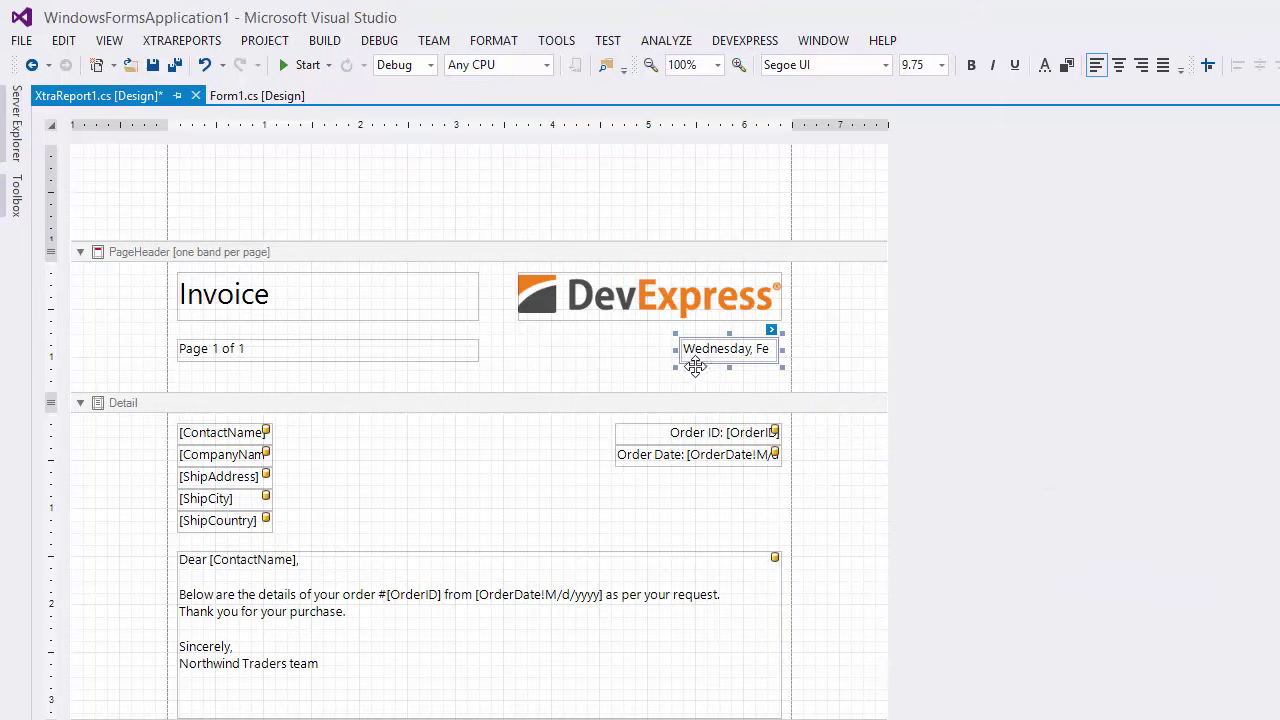
{"action": "left_click_drag", "start_coordinate": [677, 350], "coordinate": [512, 350]}
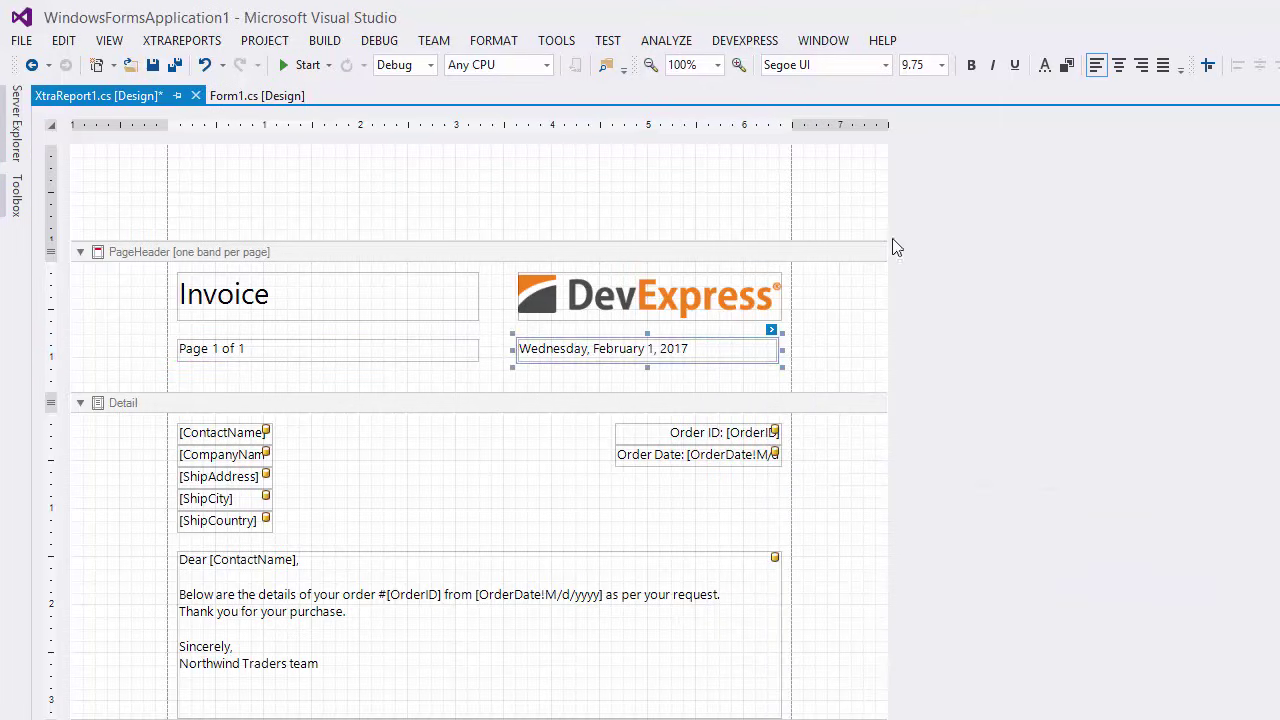
{"action": "left_click", "coordinate": [1140, 64]}
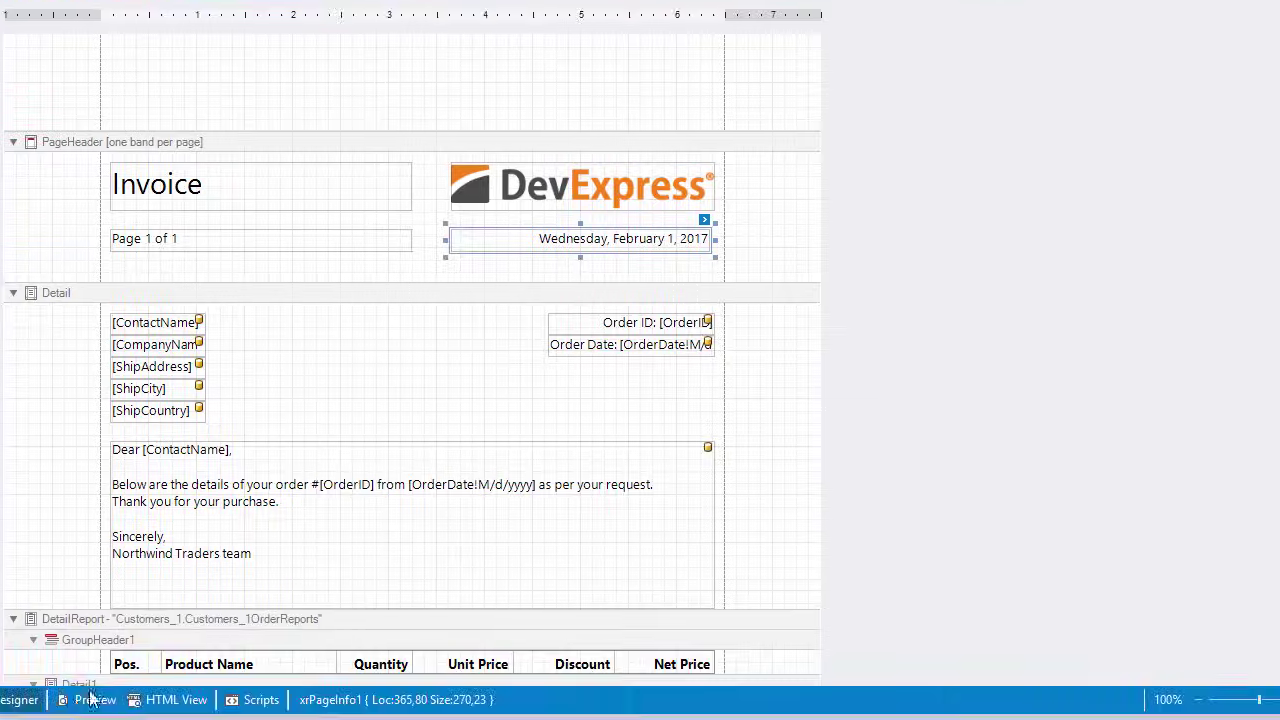
Step: Preview the invoice report and advance four pages
{"action": "left_click", "coordinate": [90, 699]}
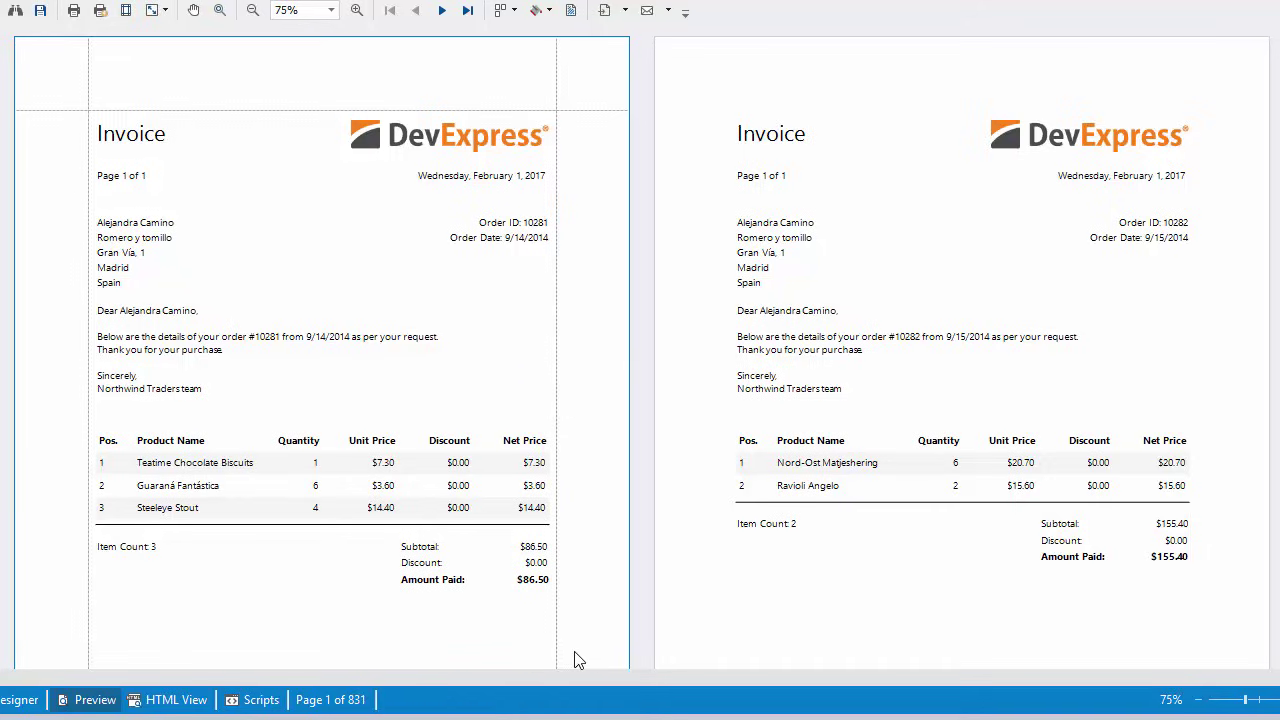
{"action": "left_click", "coordinate": [441, 11]}
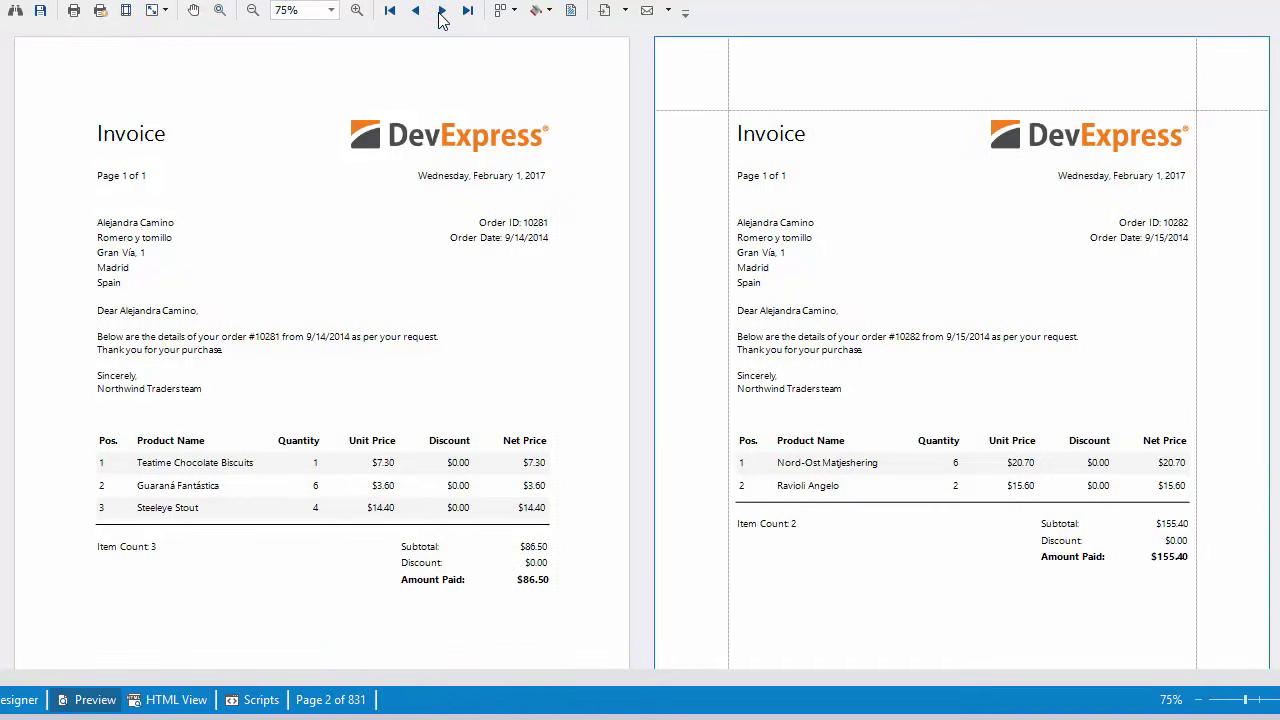
{"action": "left_click", "coordinate": [441, 11]}
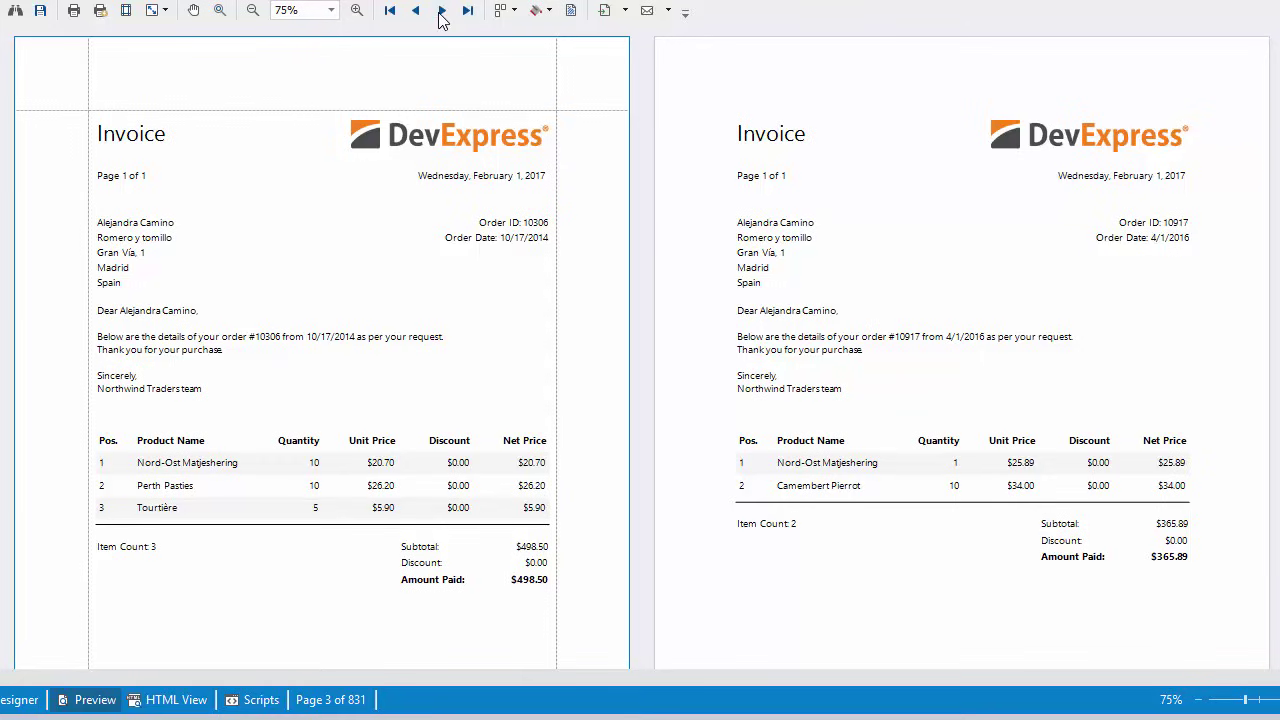
{"action": "left_click", "coordinate": [441, 11]}
{"action": "left_click", "coordinate": [441, 11]}
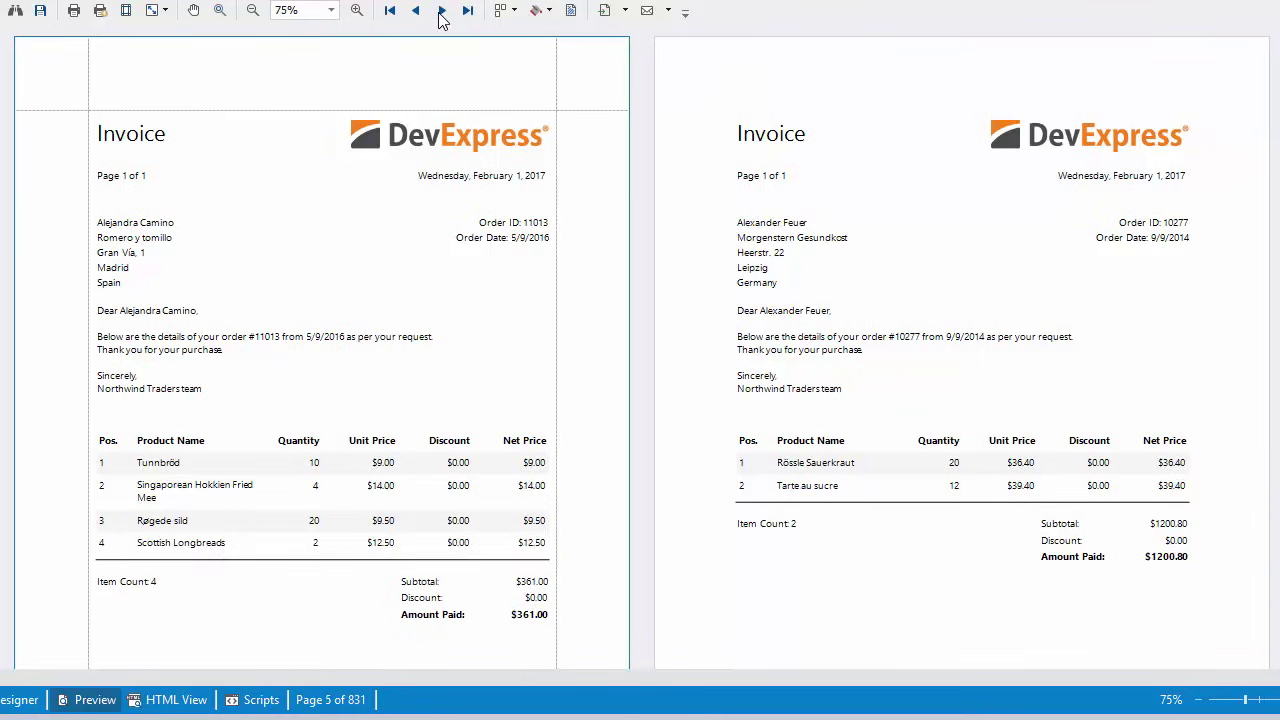
Step: Jump to page 20 of the preview
{"action": "left_click", "coordinate": [318, 700]}
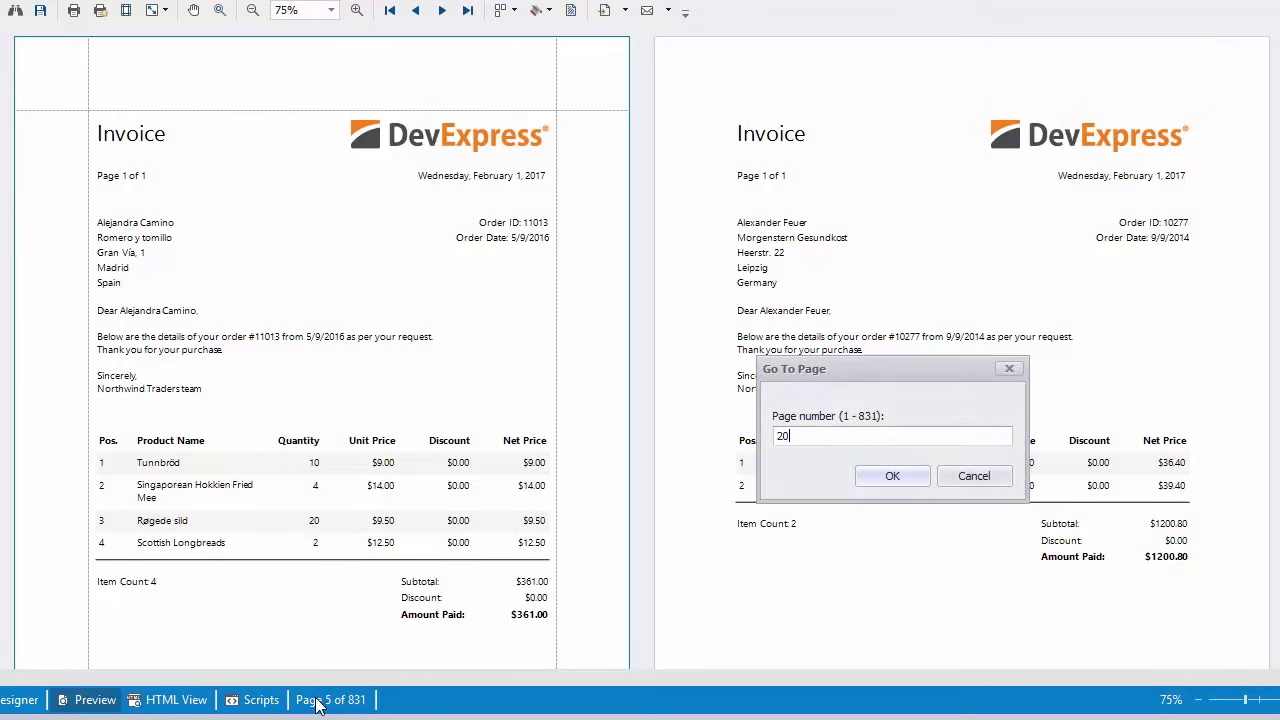
{"action": "type", "text": "20"}
{"action": "key", "text": "Return"}
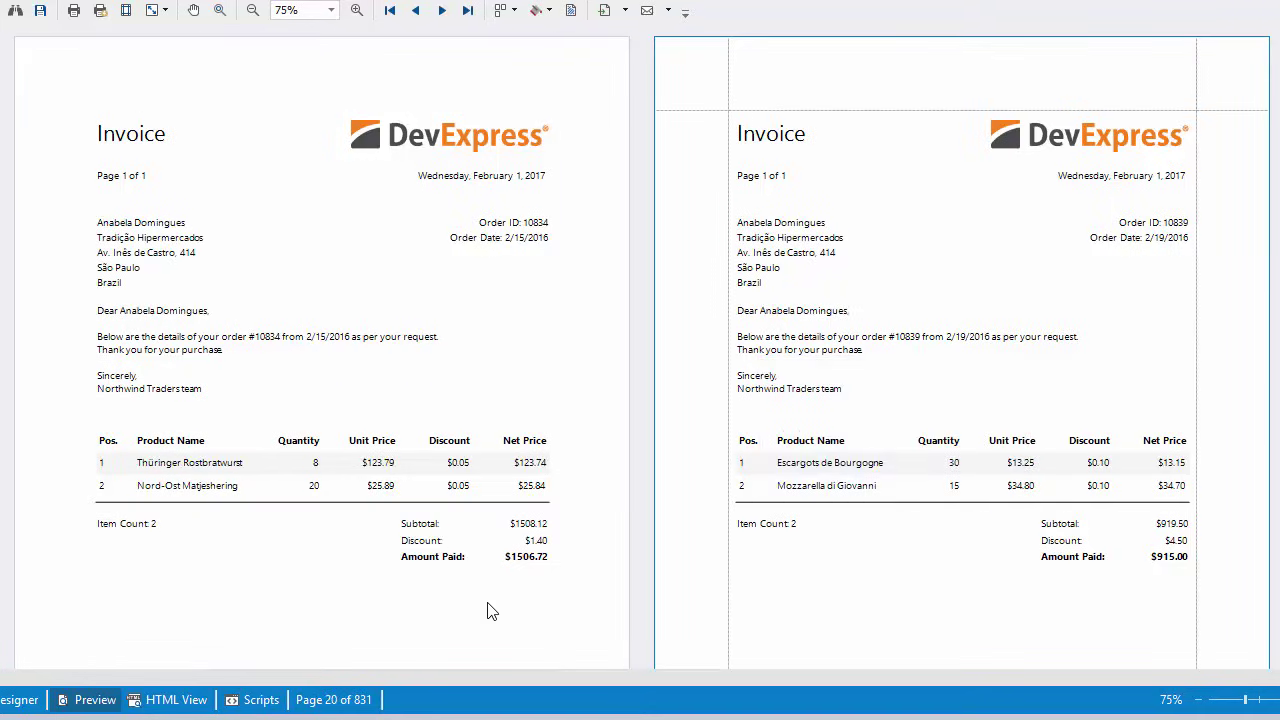